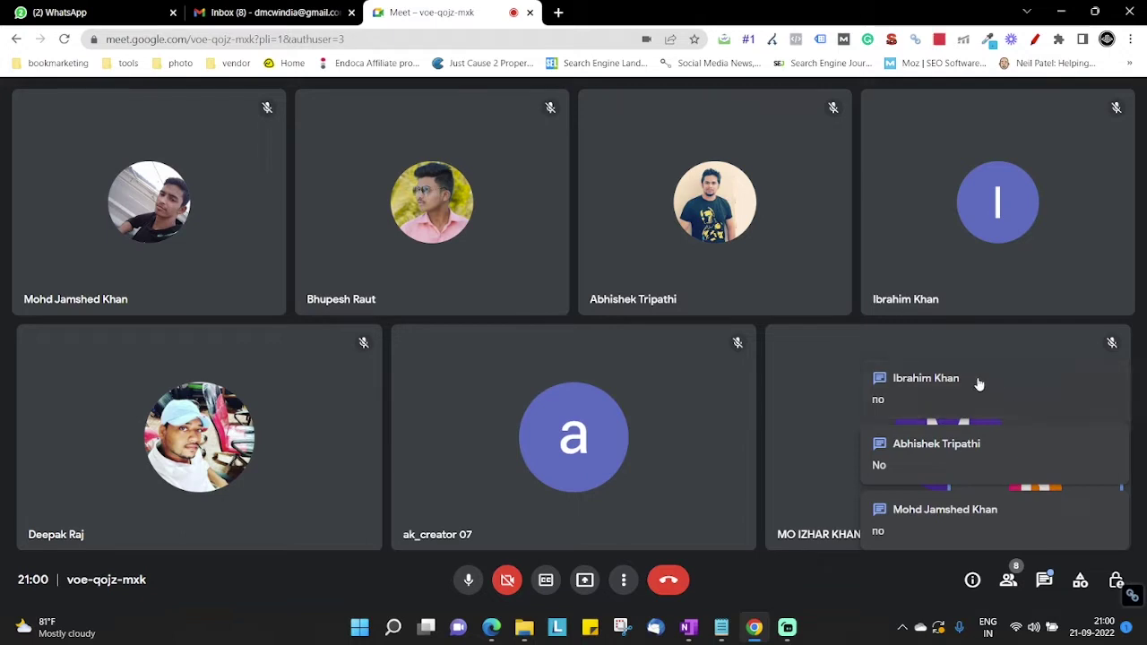
- Check the in-call messages of the meeting and close them again
click(1054, 575)
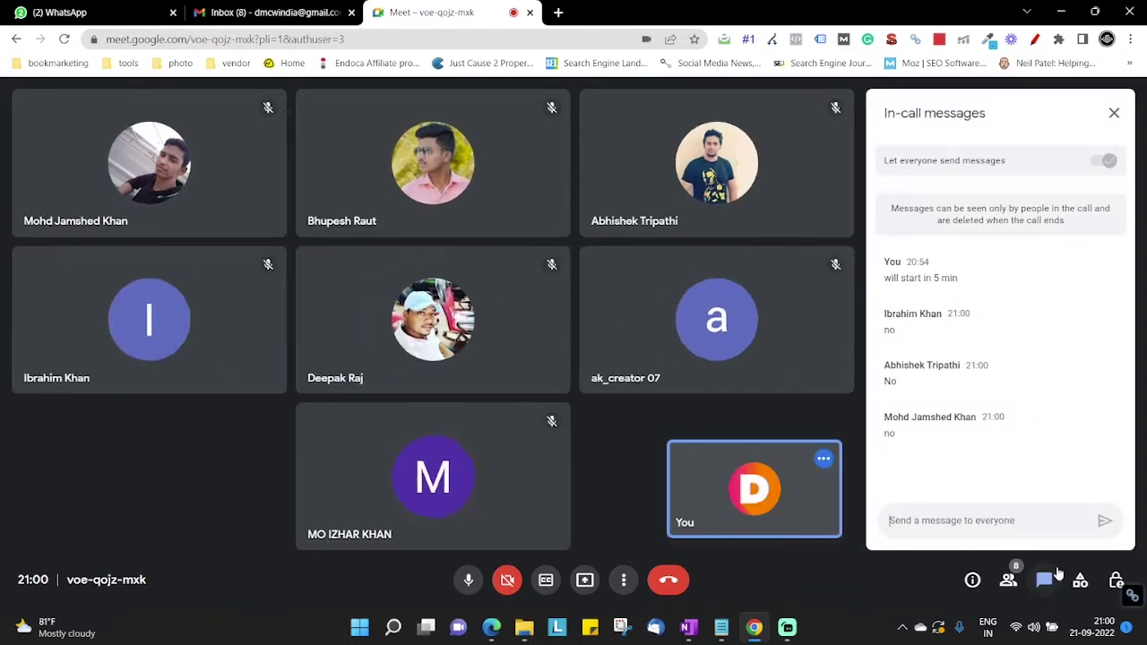
click(1114, 113)
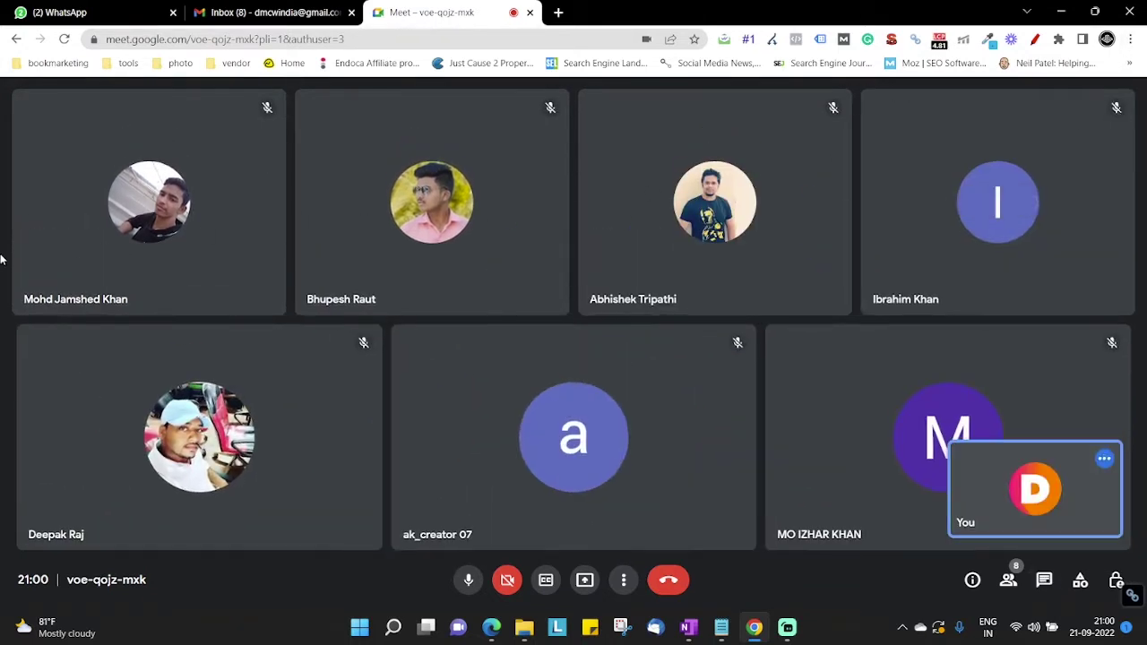
- Present the entire screen to everyone in the call and ignore the infinity mirror warning
click(585, 581)
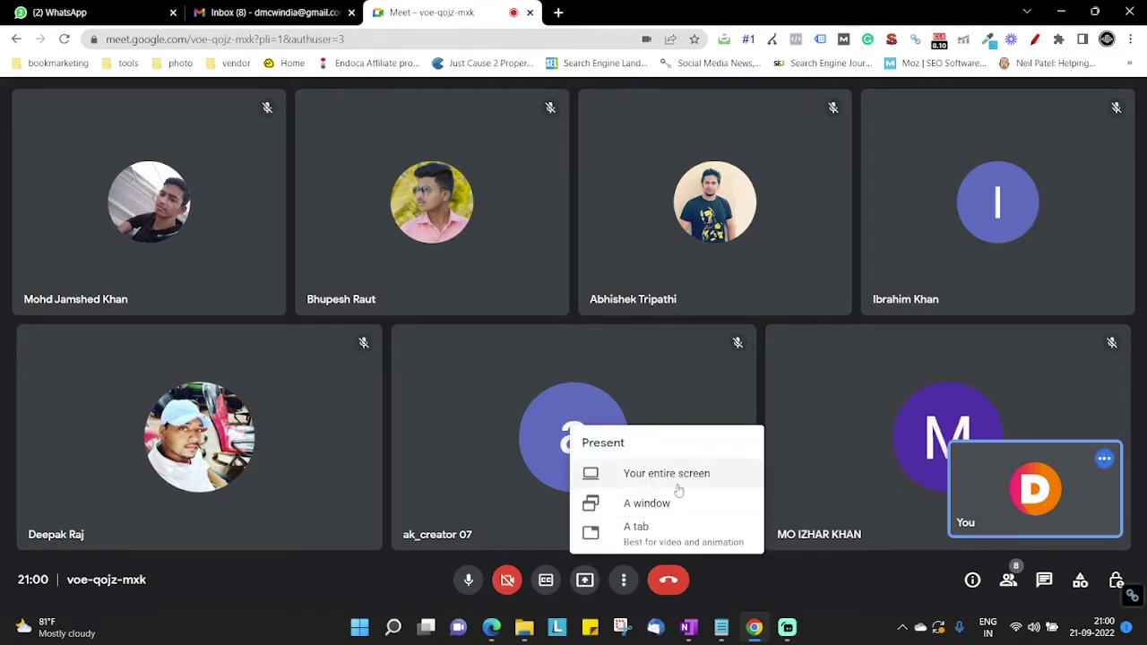
click(756, 585)
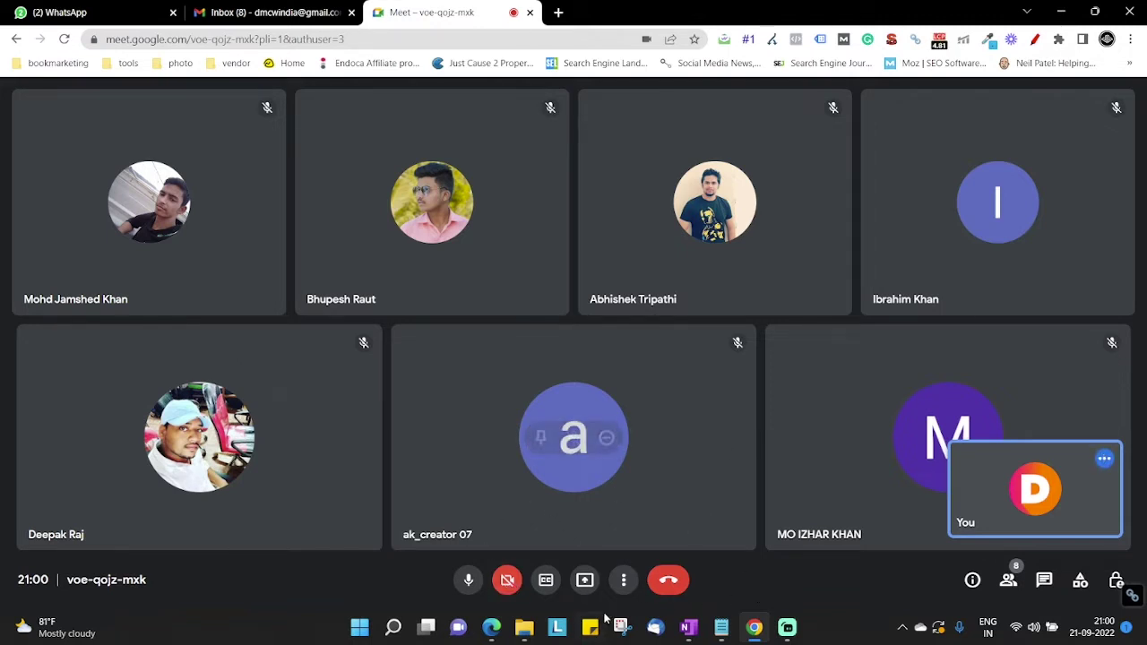
click(586, 587)
click(633, 475)
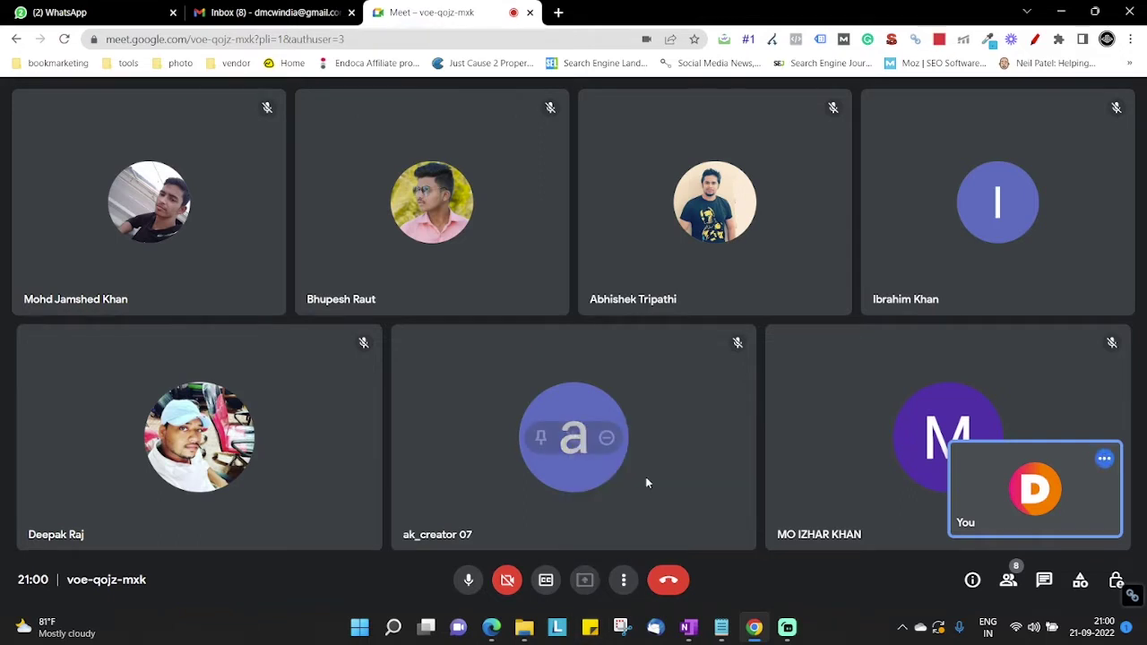
click(537, 238)
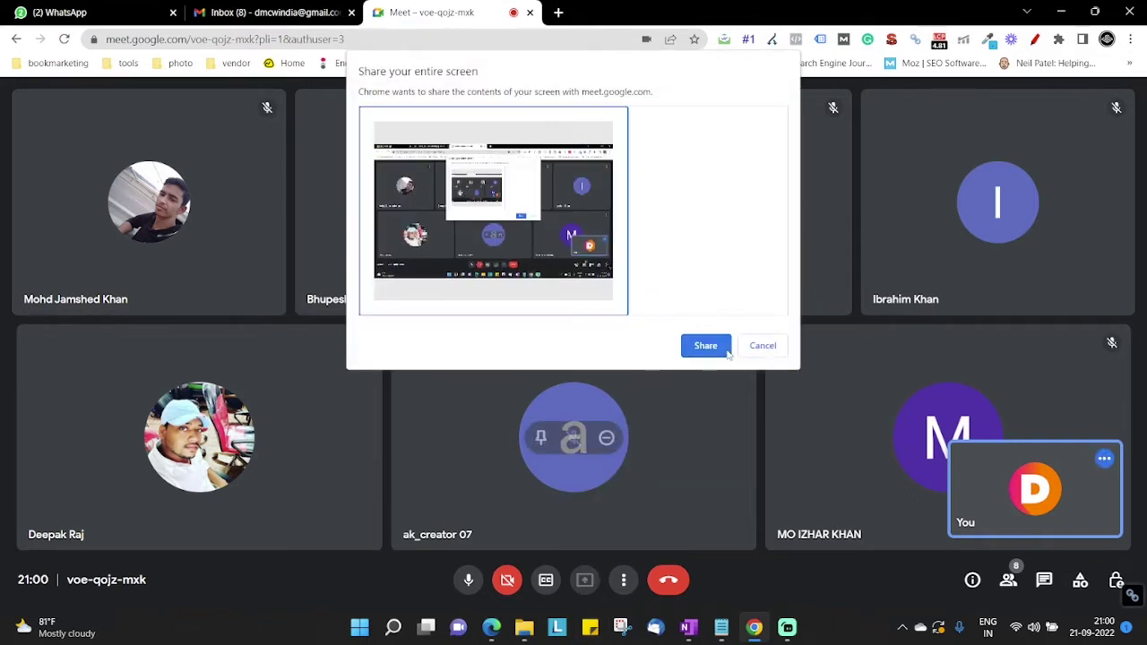
click(708, 346)
click(705, 587)
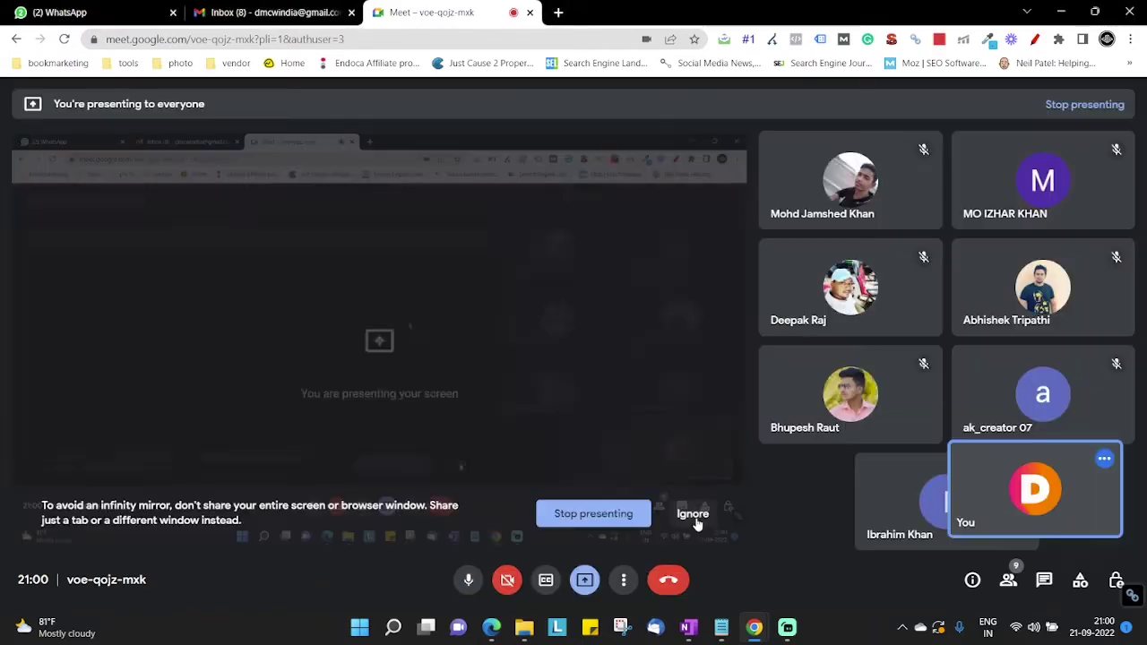
click(692, 515)
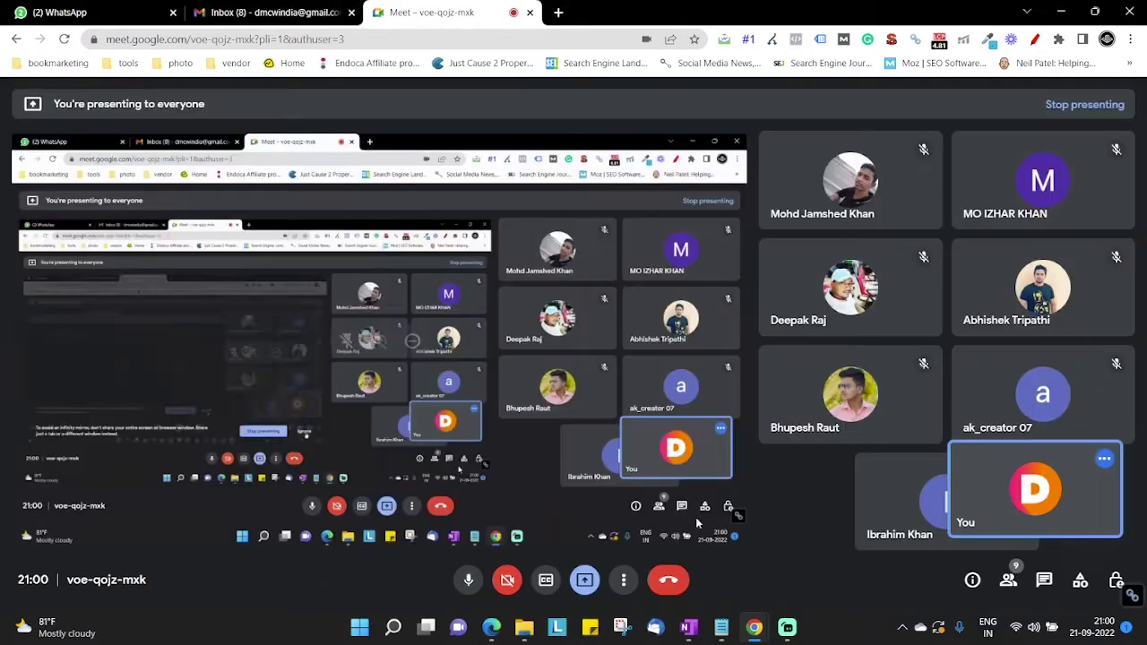
- Open the Ads Manager campaigns page on business.facebook.com in a new browser tab
click(558, 14)
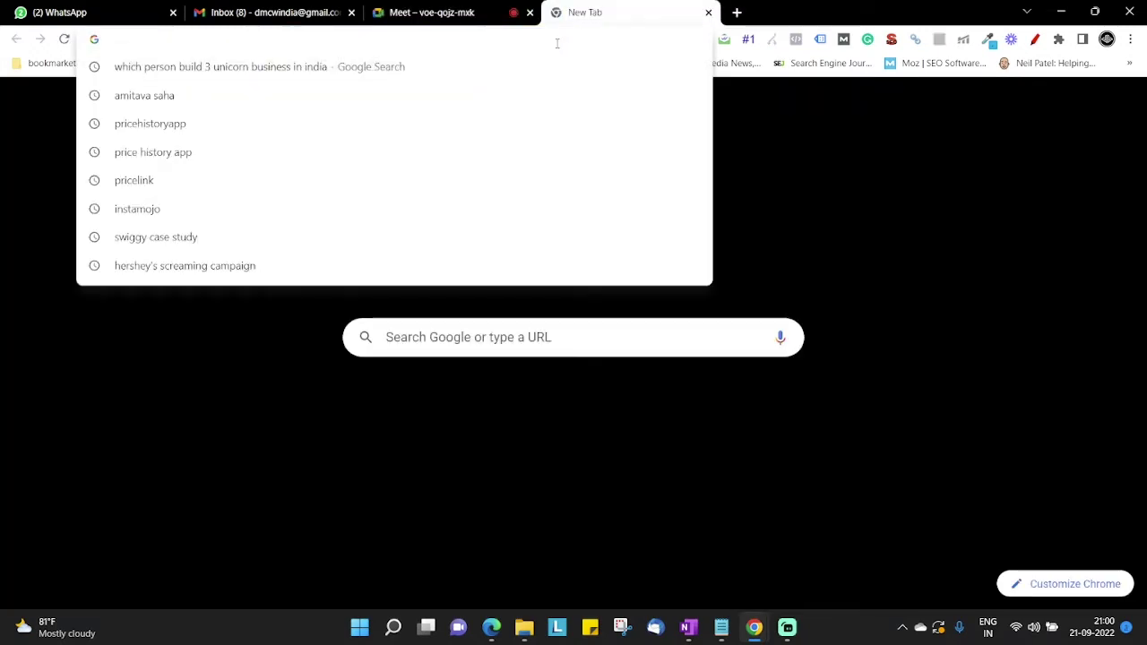
text(business)
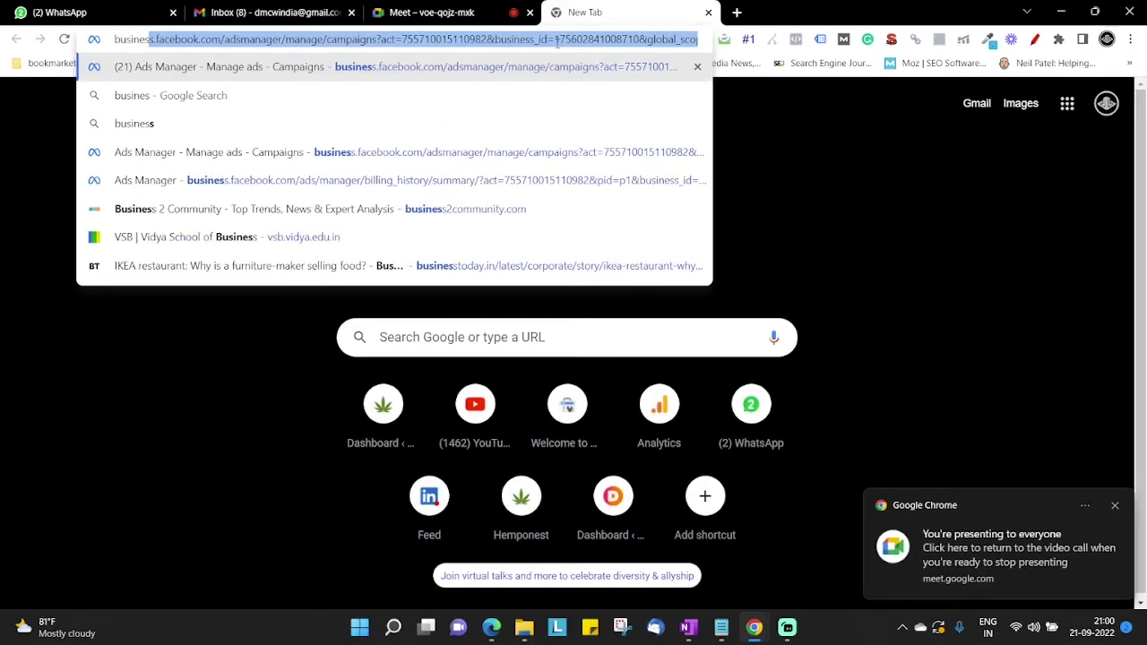
key(Return)
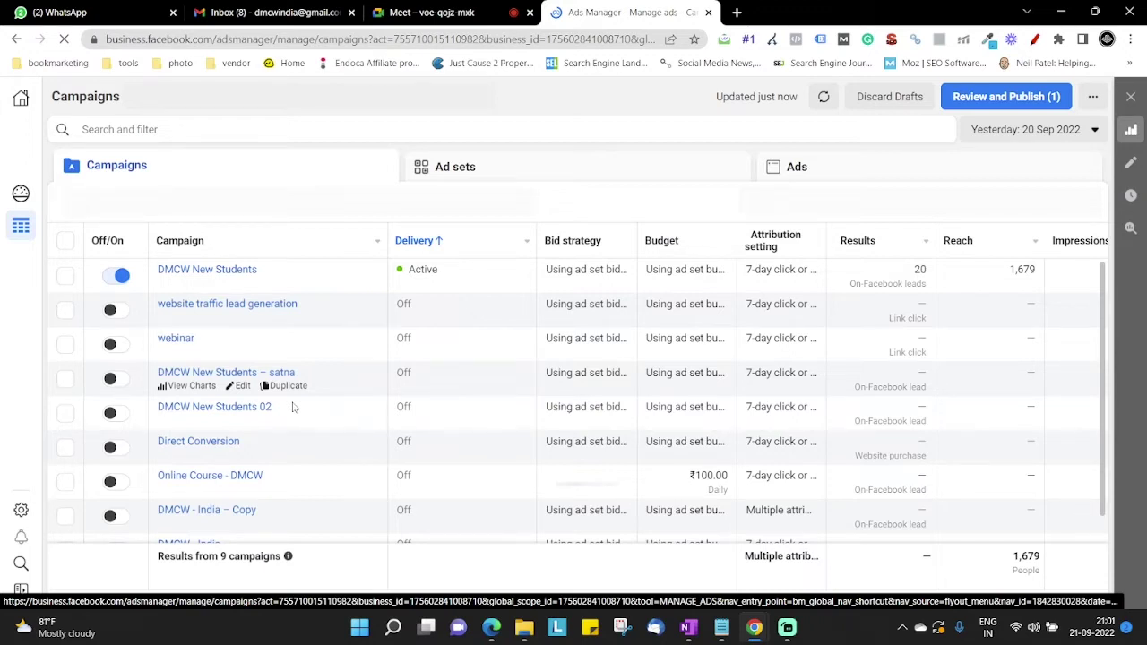
- Minimize the self-view tile in the Meet call and return to the Ads Manager page
key(ctrl+shift+Tab)
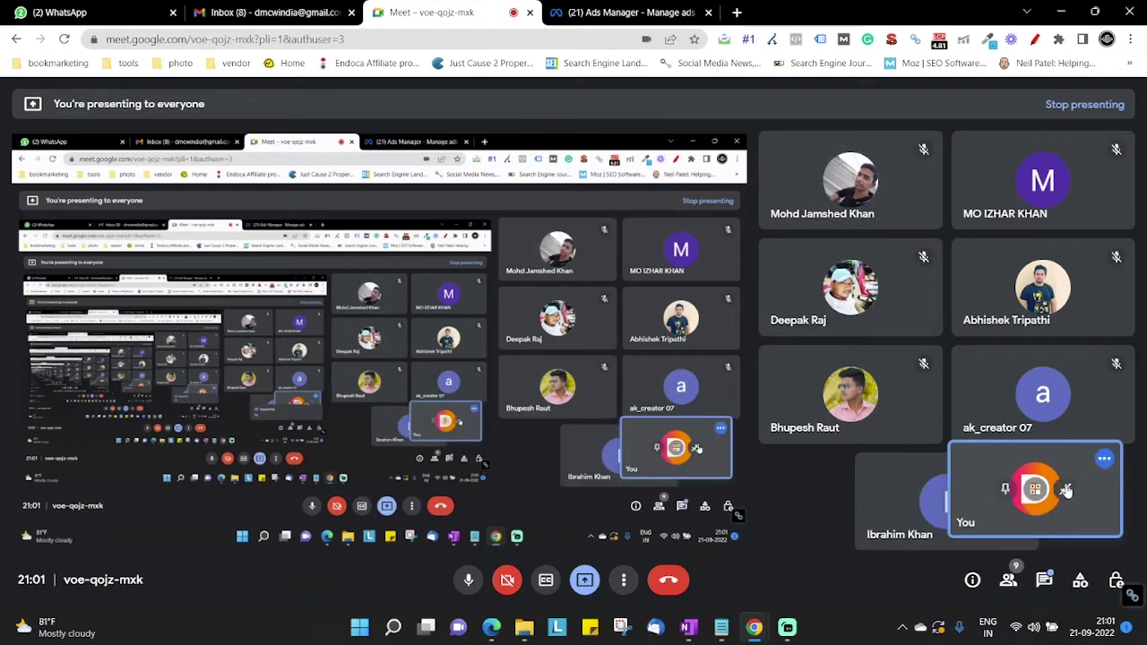
click(1070, 484)
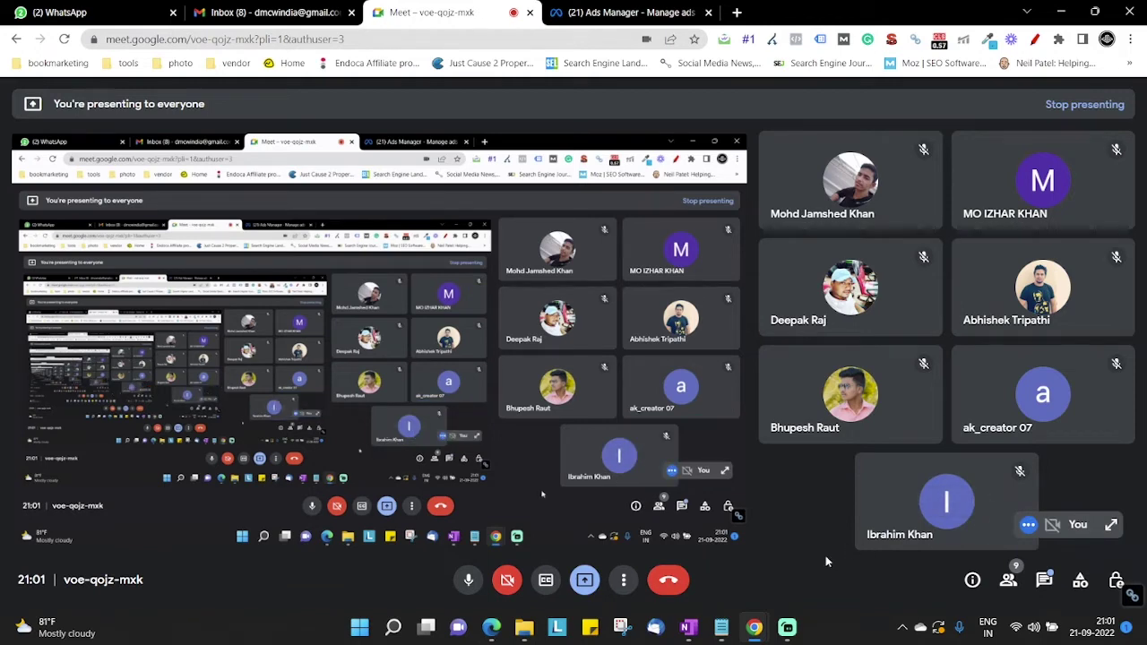
click(628, 13)
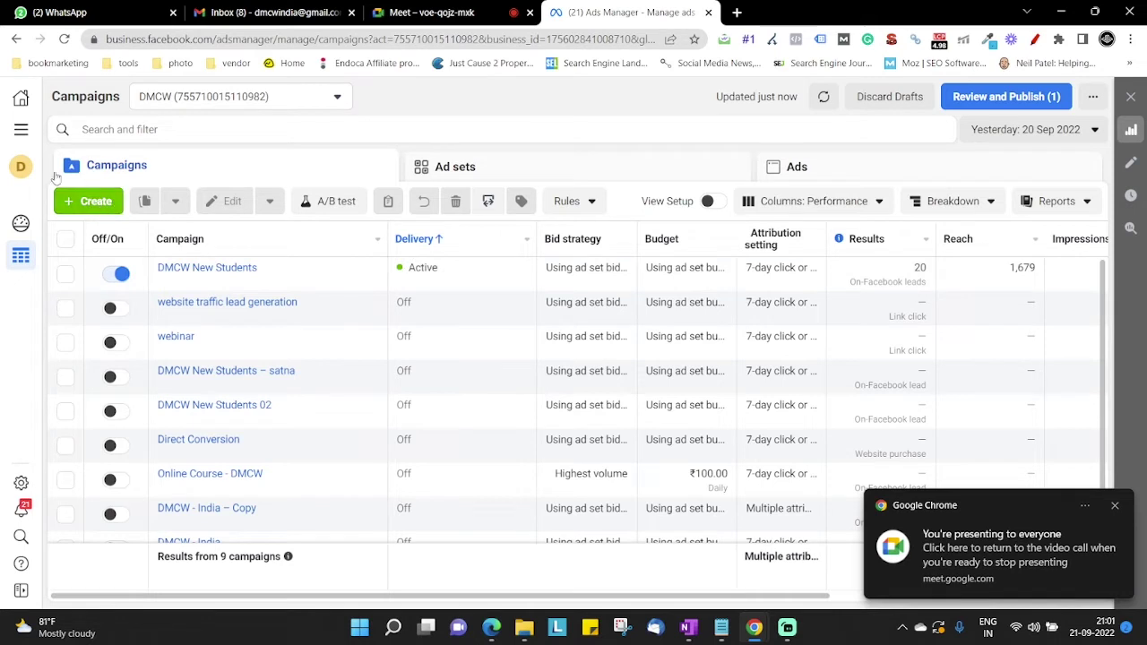
- Outline the Create button in red with the Page Marker pen and close the marker
click(1035, 40)
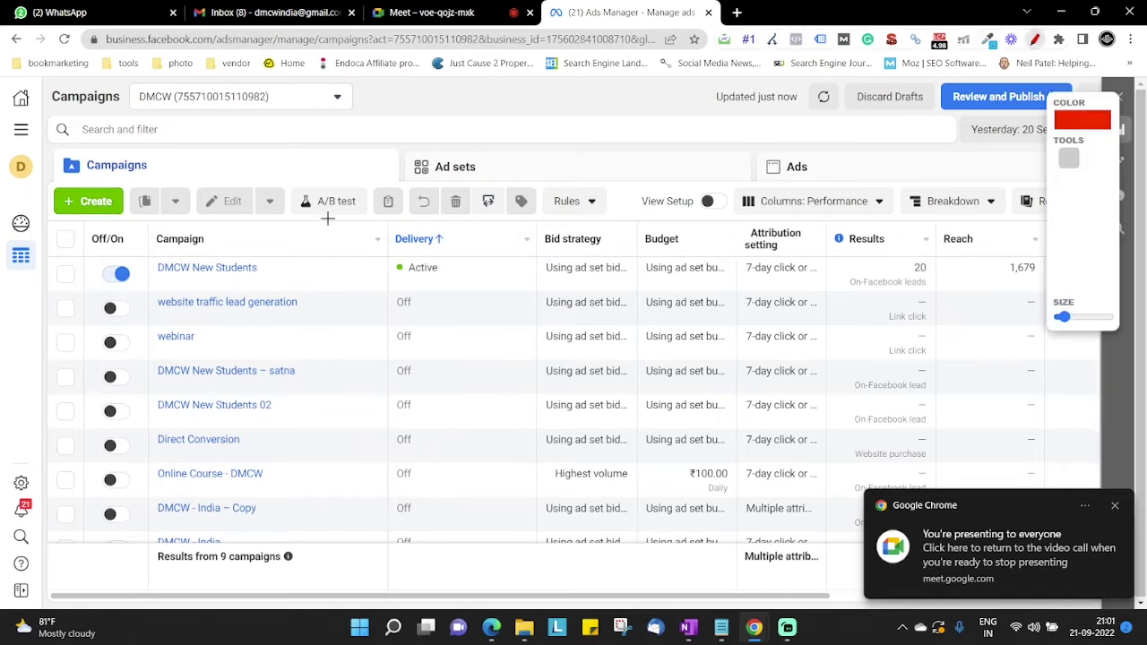
mouse_move(51, 175)
mouse_down()
mouse_move(51, 203)
mouse_move(140, 215)
mouse_move(49, 178)
mouse_up()
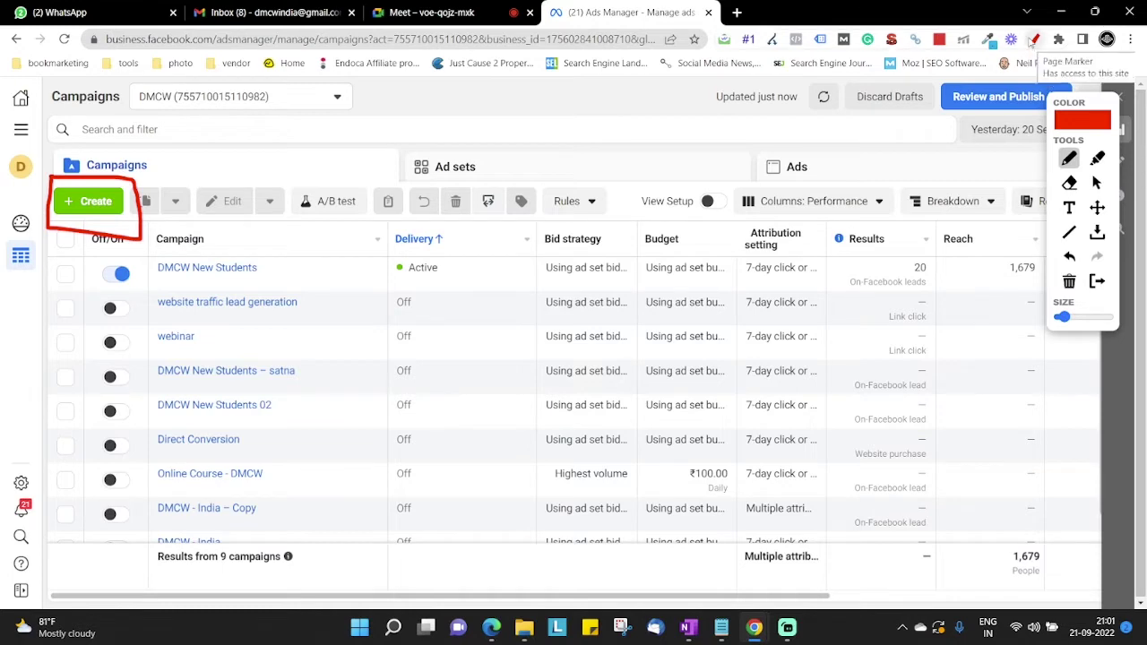
click(1035, 40)
- Start a new campaign, compare the objective descriptions, and choose Awareness as the campaign objective
click(97, 202)
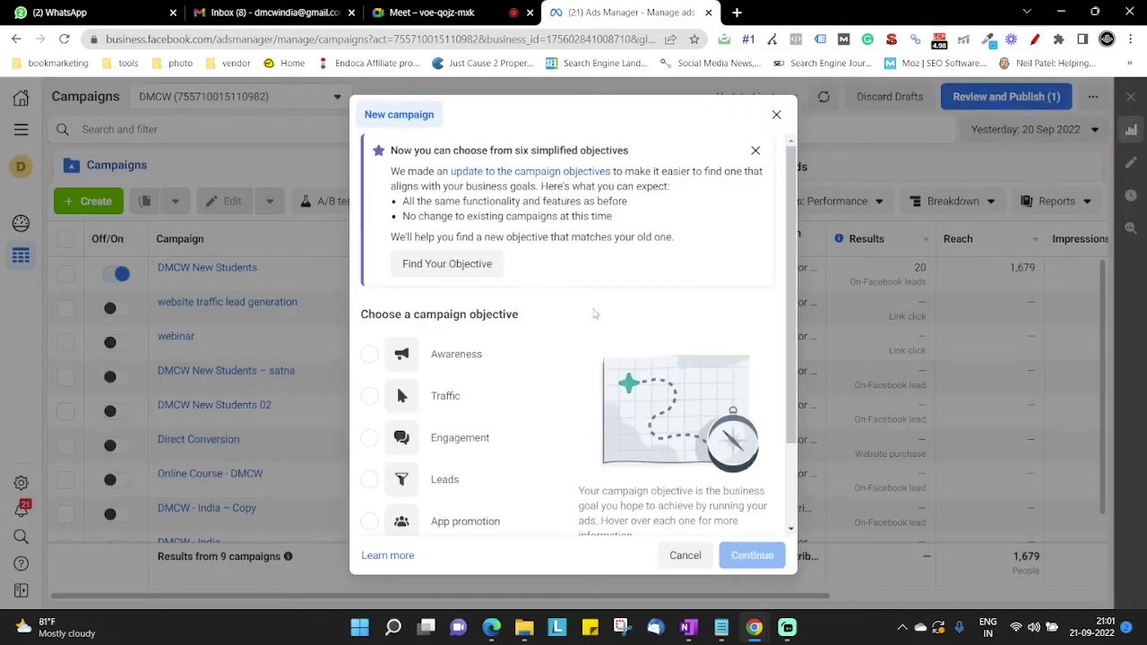
scroll(559, 317, down, 2)
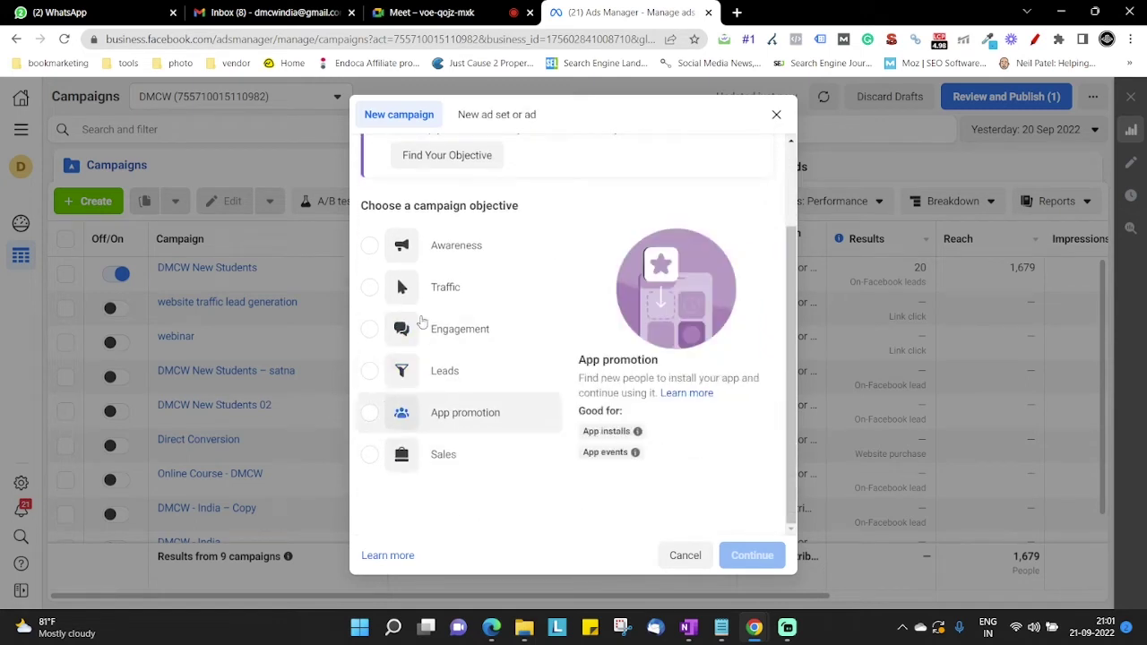
mouse_move(402, 332)
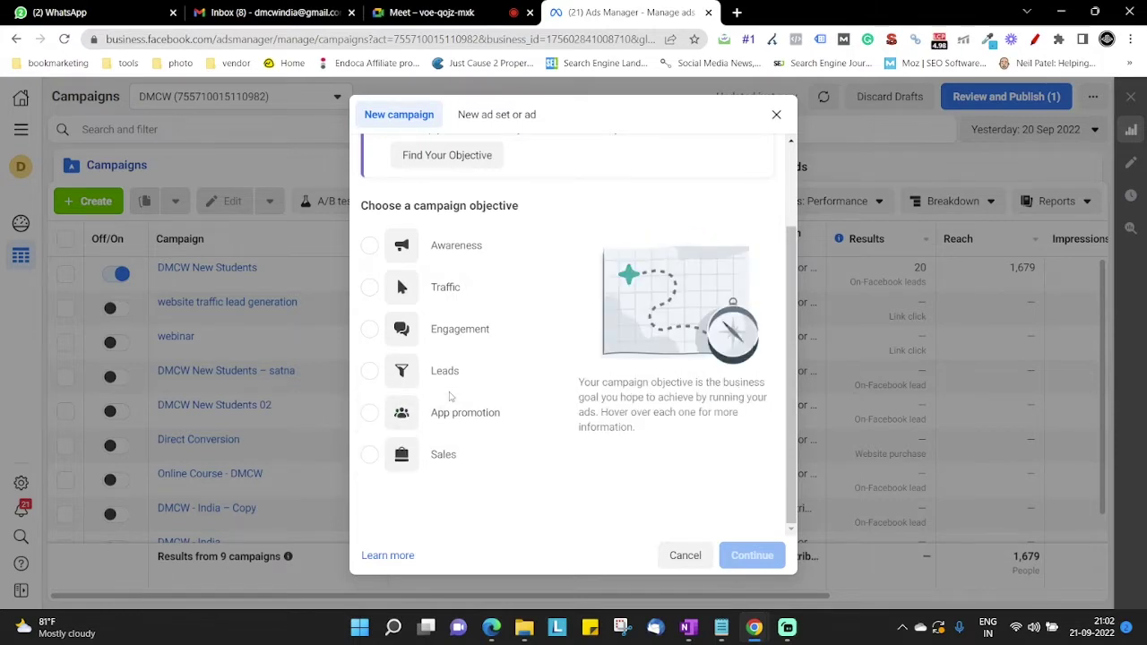
mouse_move(498, 386)
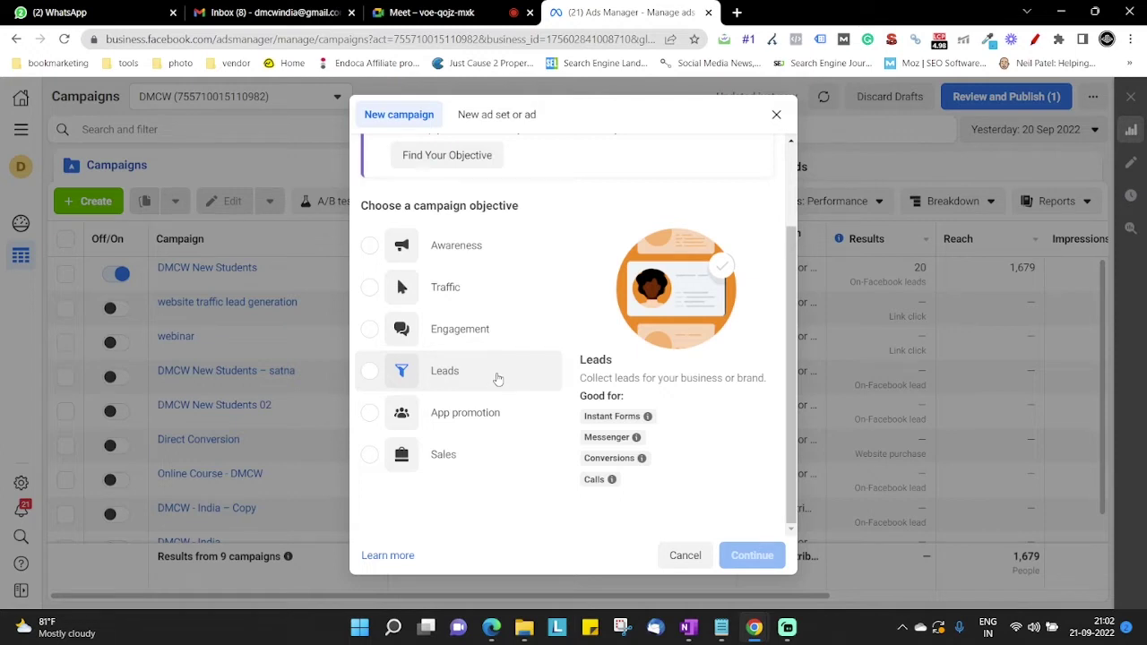
mouse_move(445, 283)
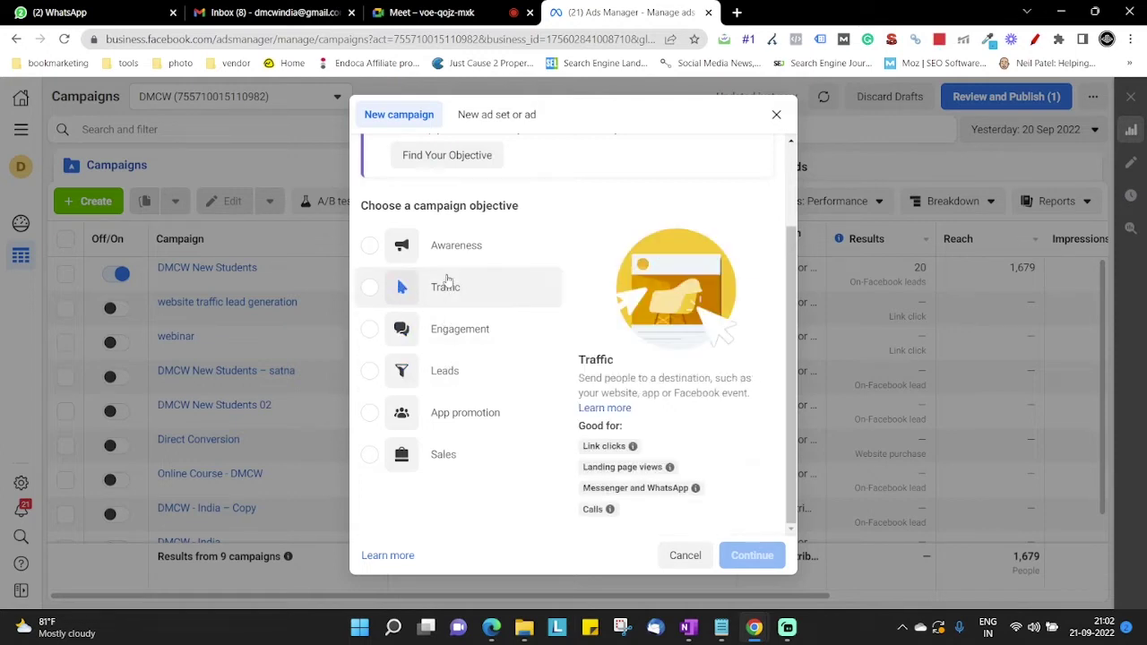
mouse_move(417, 255)
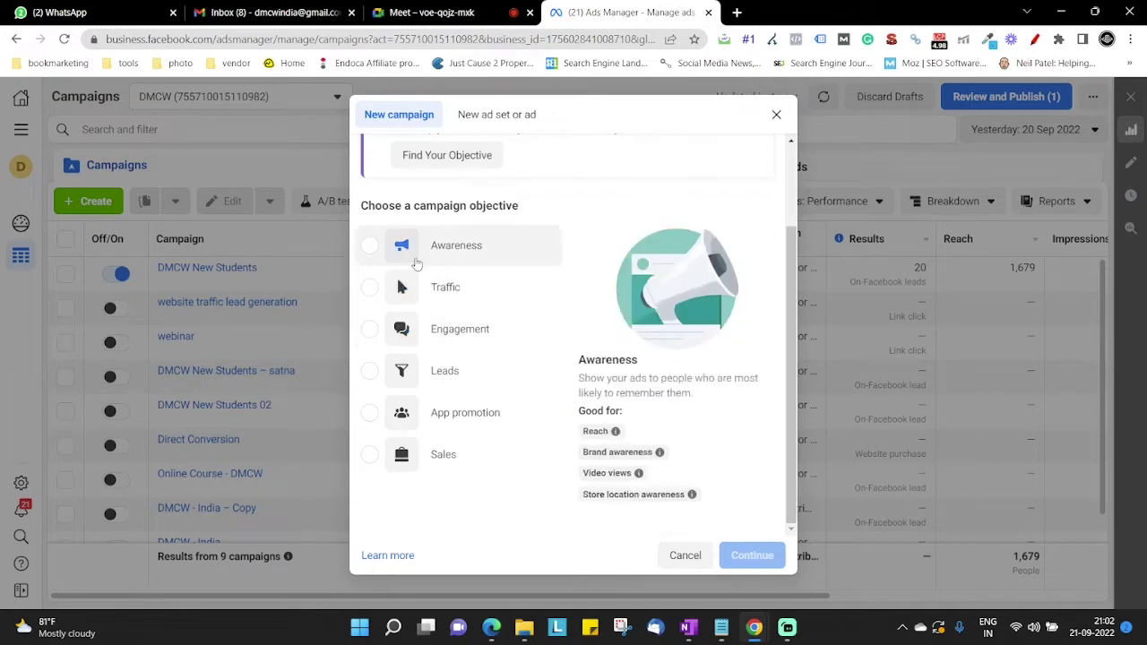
click(443, 247)
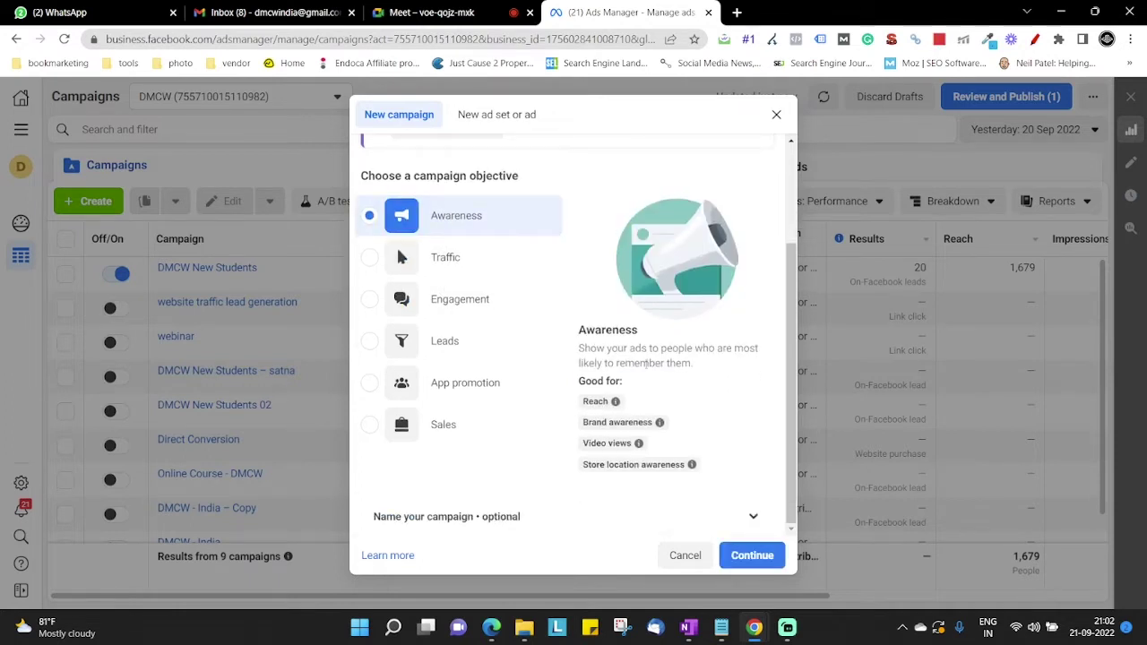
- Review the Awareness objective's description and suggested uses, and expand the optional campaign naming section
scroll(647, 407, up, 2)
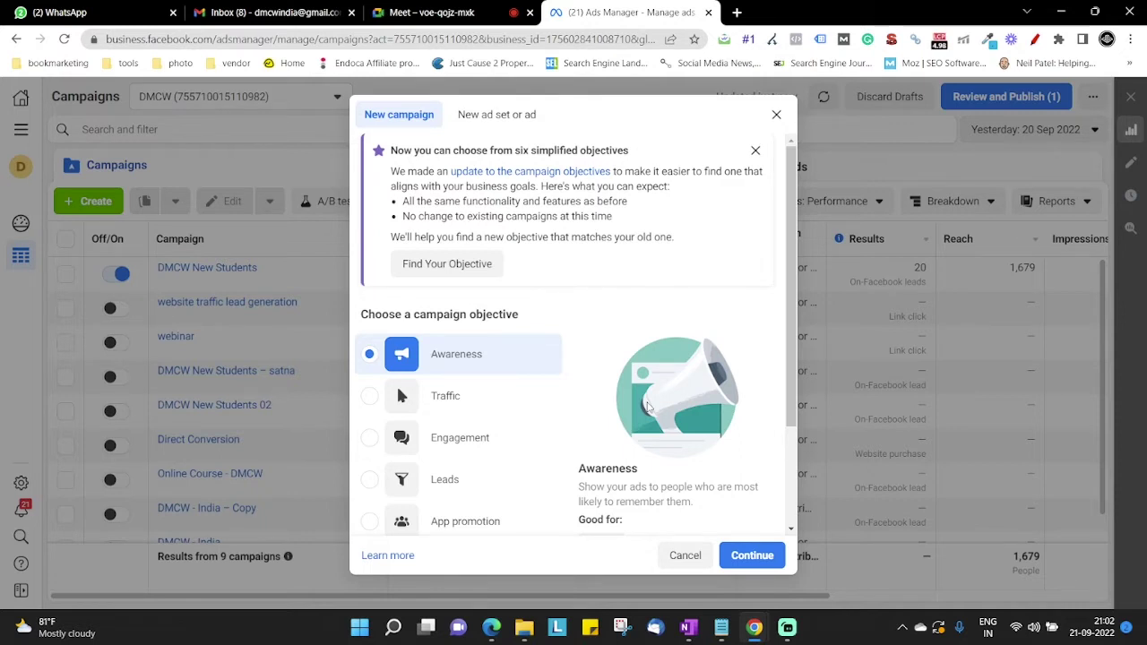
scroll(645, 404, down, 2)
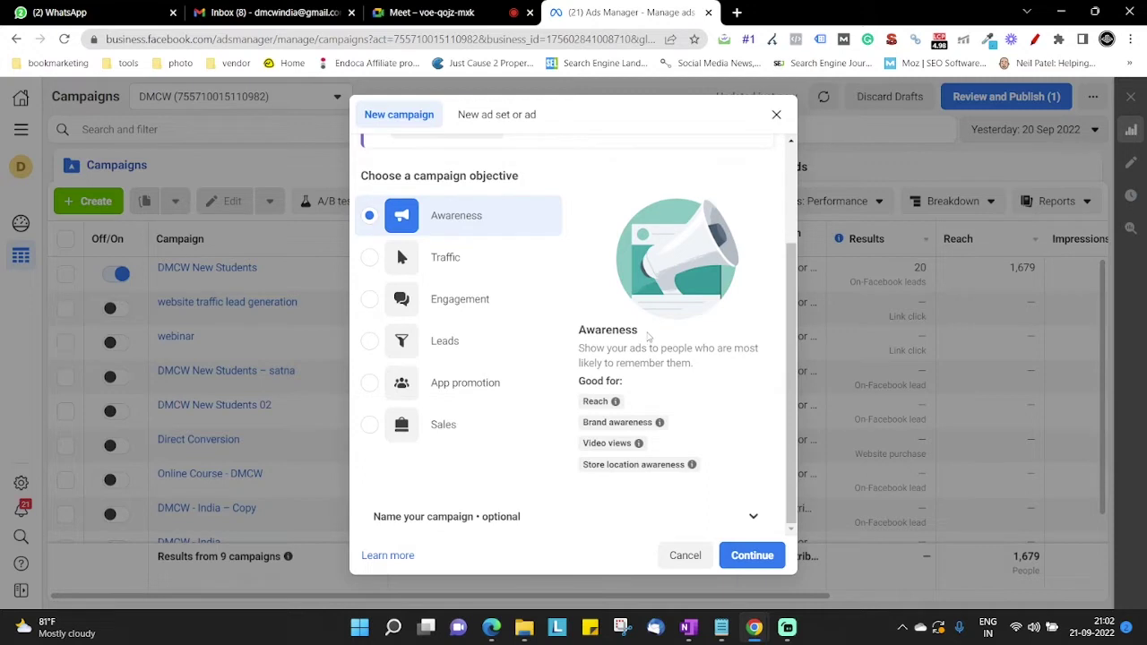
scroll(605, 364, up, 2)
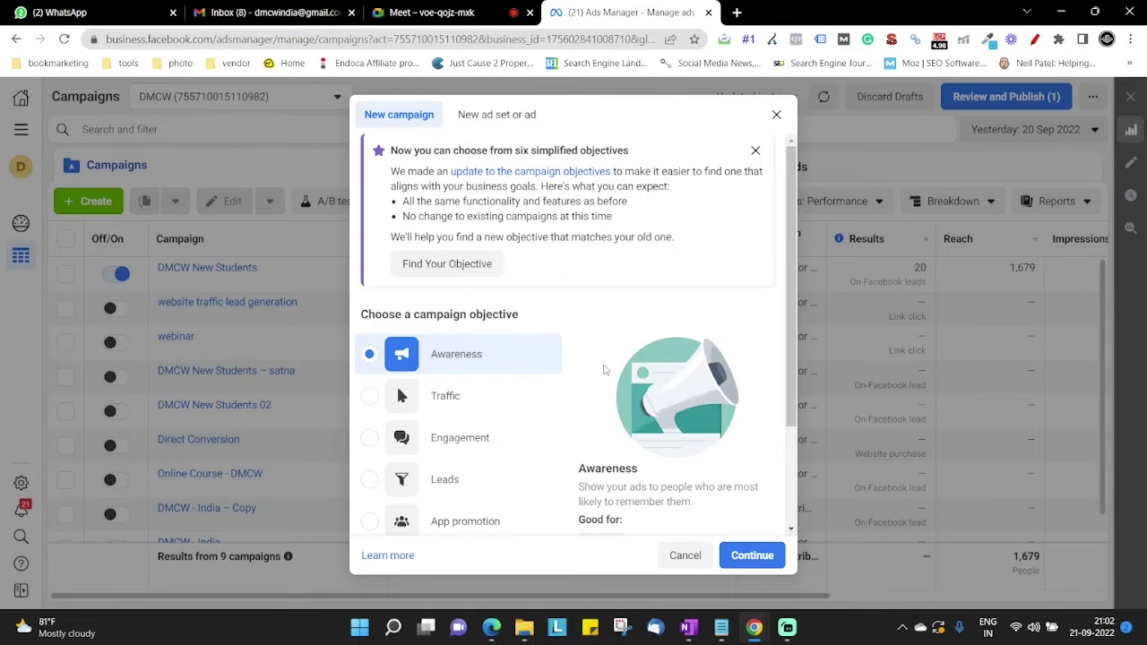
scroll(604, 369, down, 3)
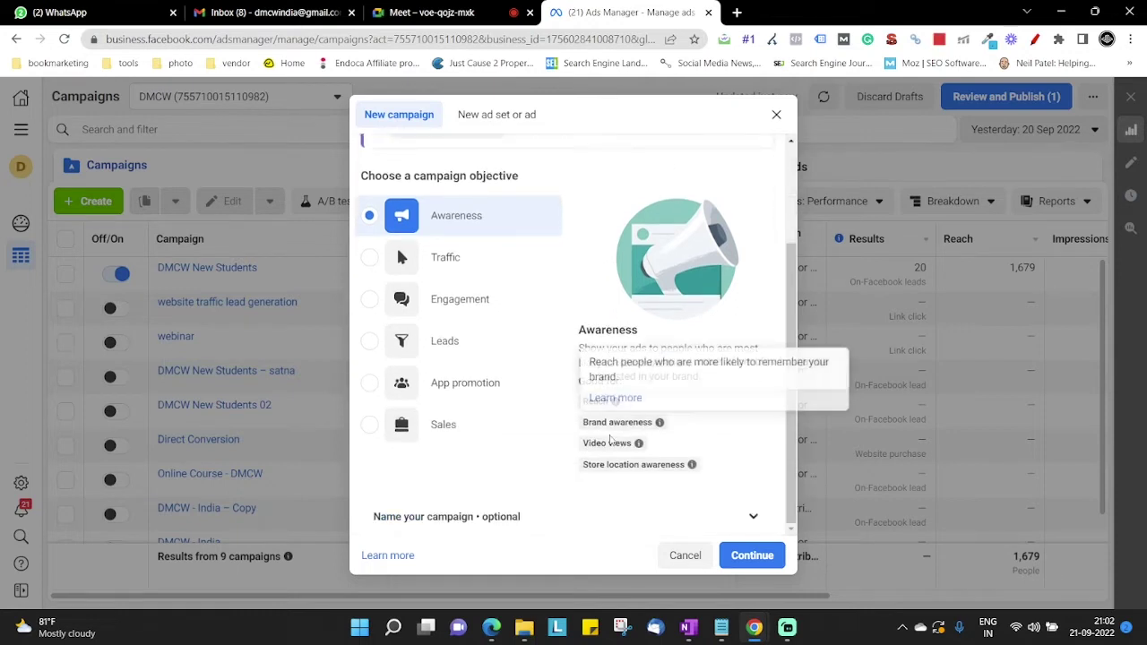
click(754, 516)
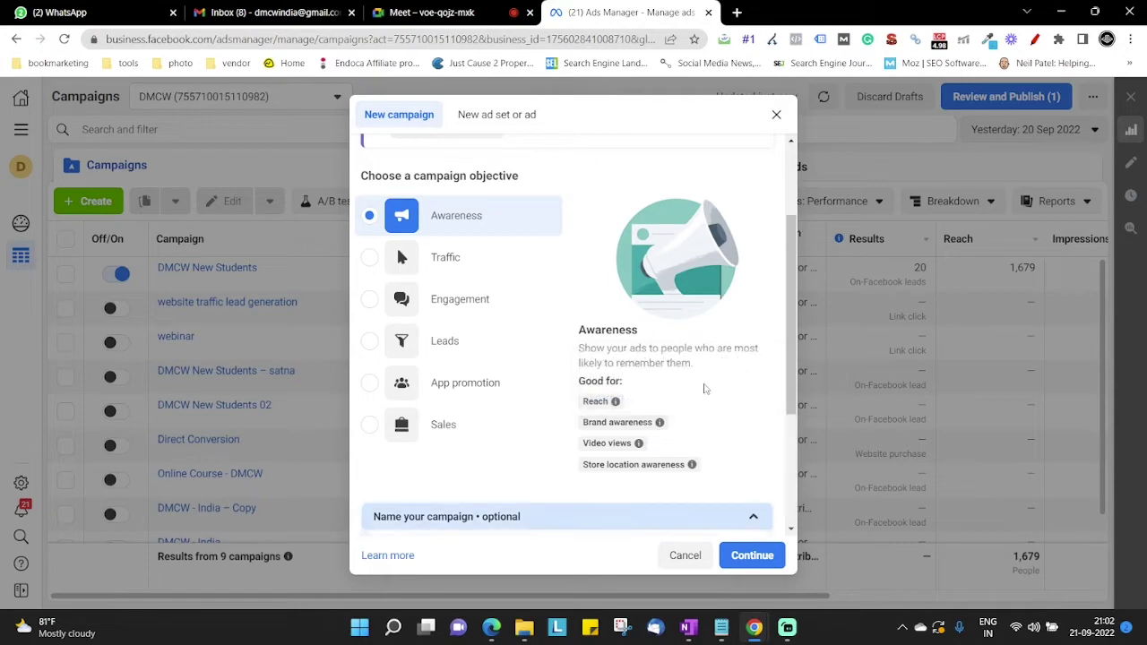
scroll(705, 388, up, 4)
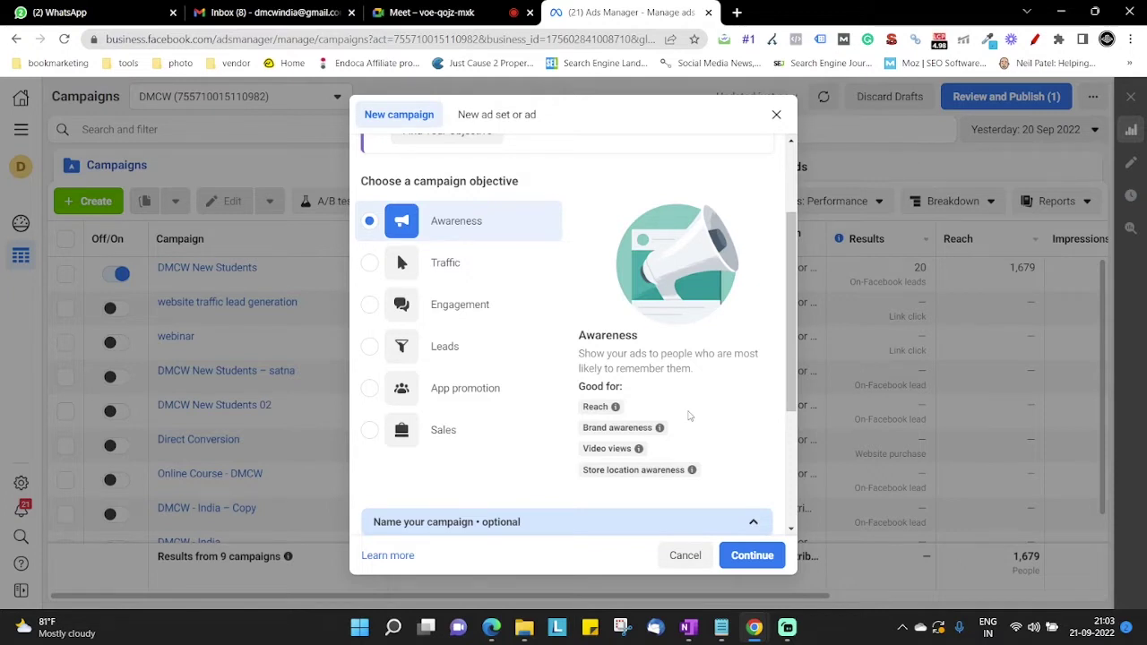
mouse_move(586, 432)
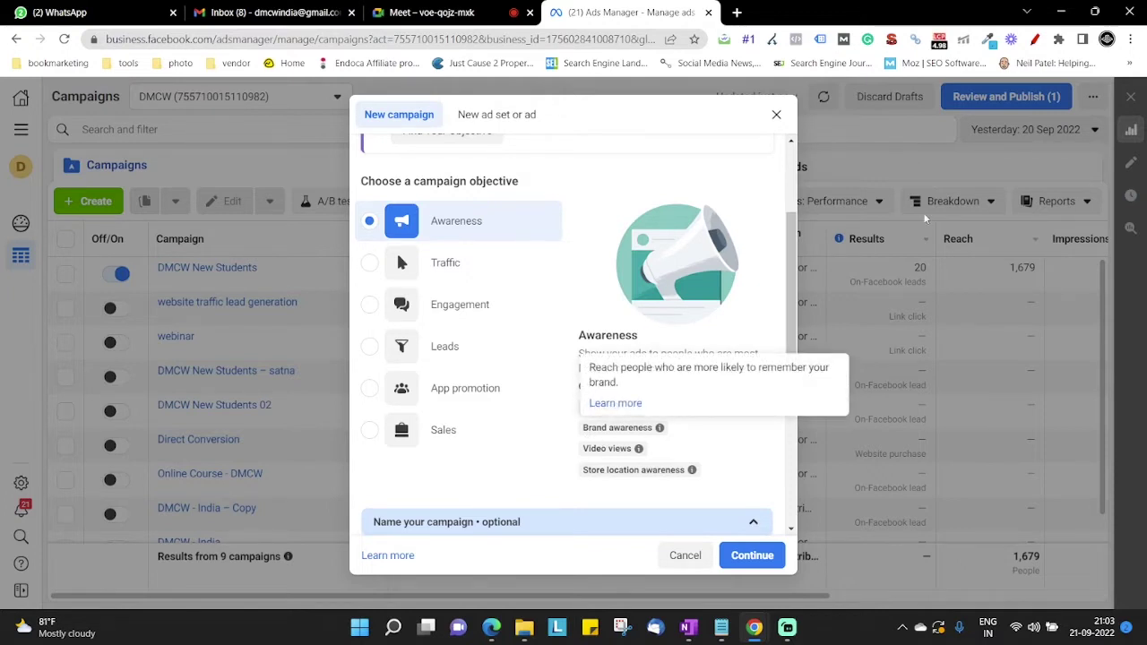
- Underline Reach, Brand awareness, Video views and Store location awareness in red with the Page Marker pen
click(1035, 39)
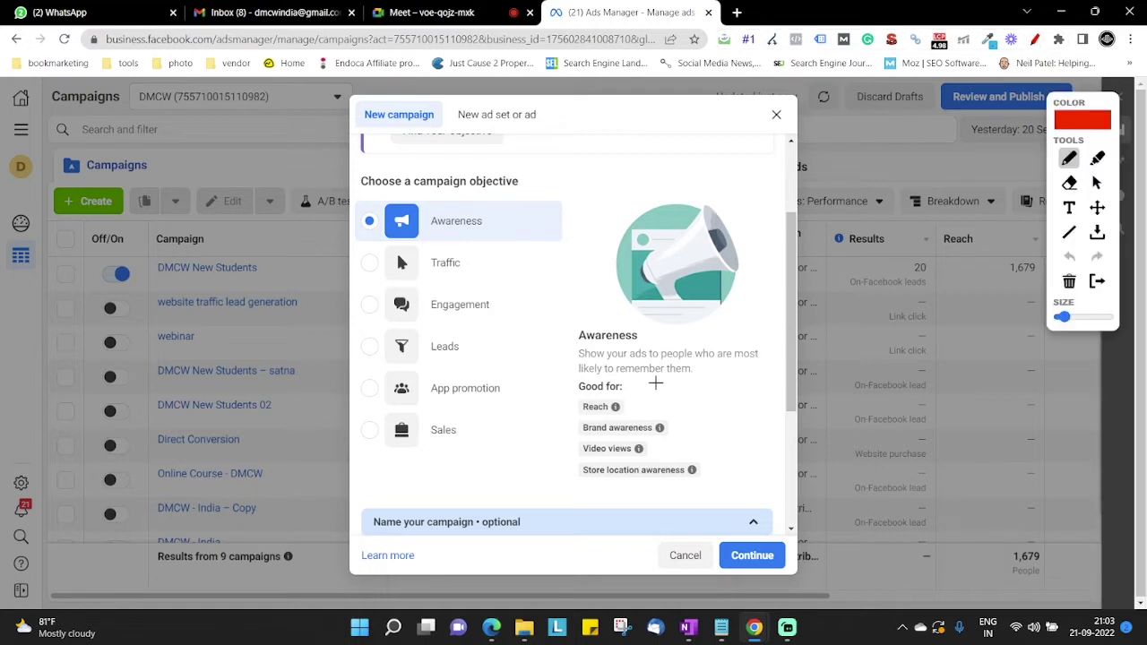
drag(581, 416, 638, 417)
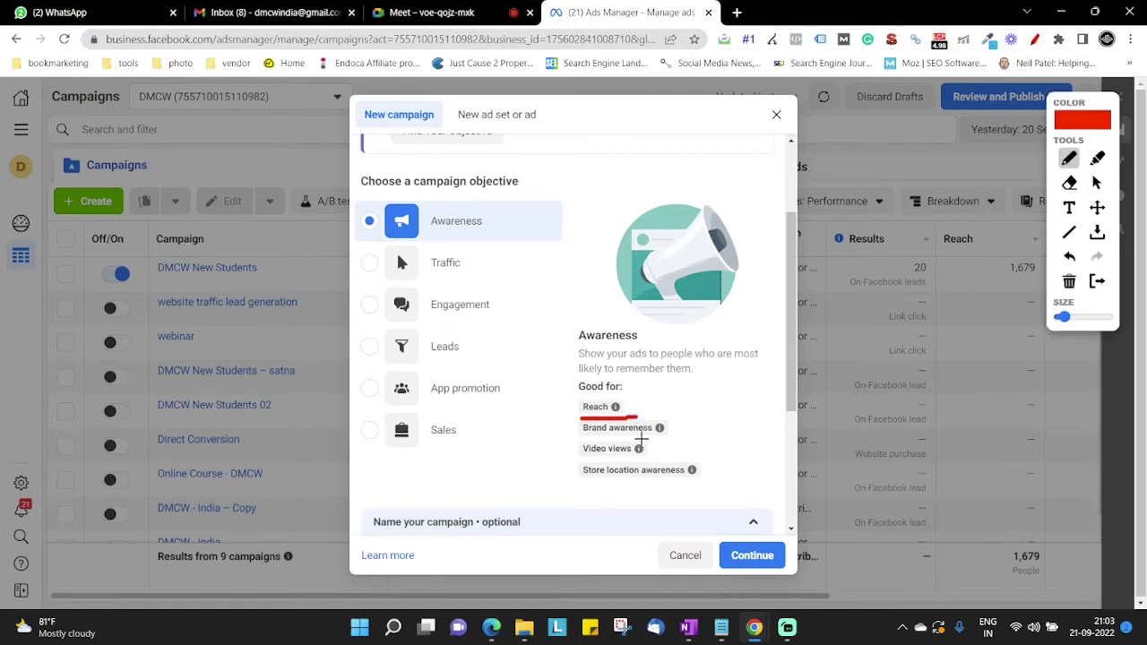
drag(579, 441, 670, 441)
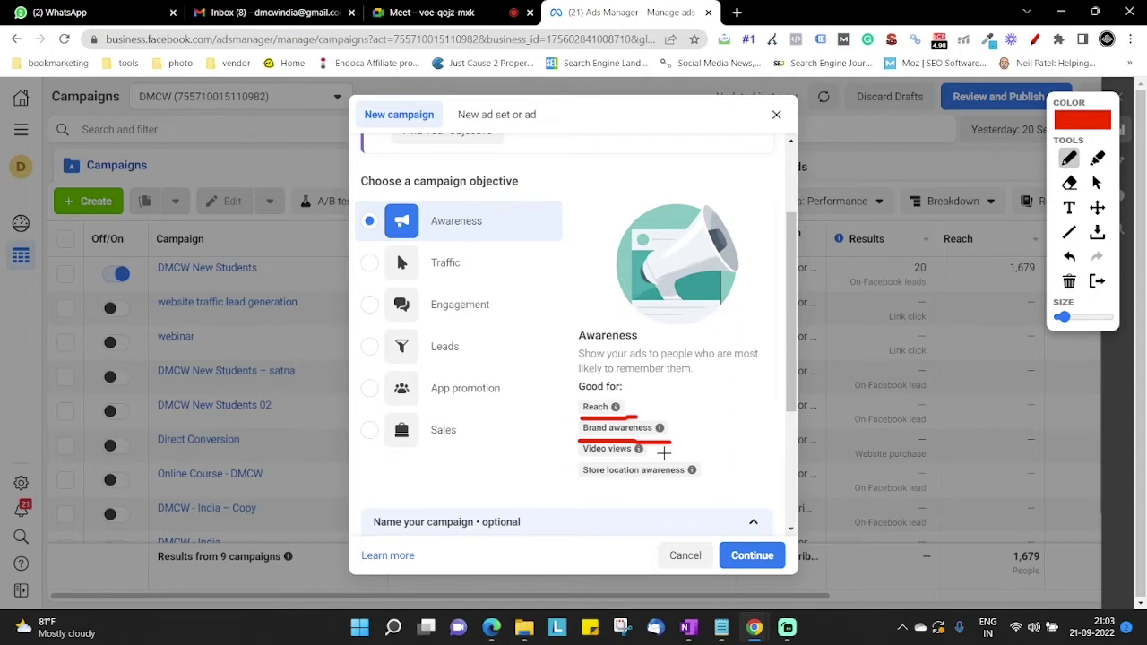
drag(574, 458, 645, 459)
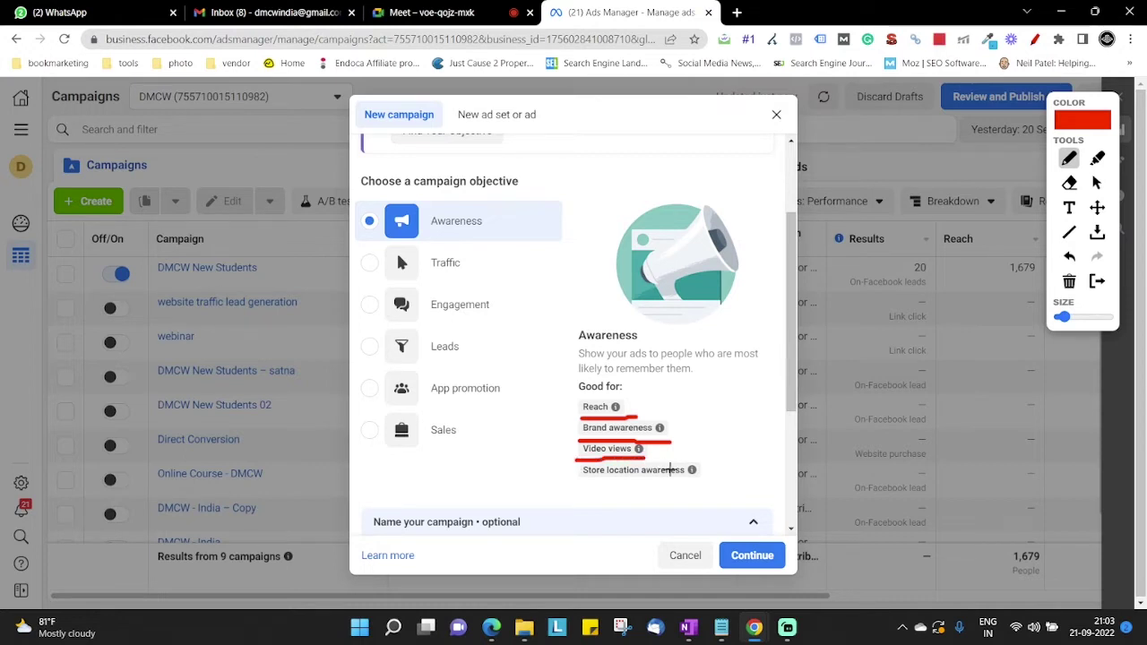
drag(581, 486, 712, 487)
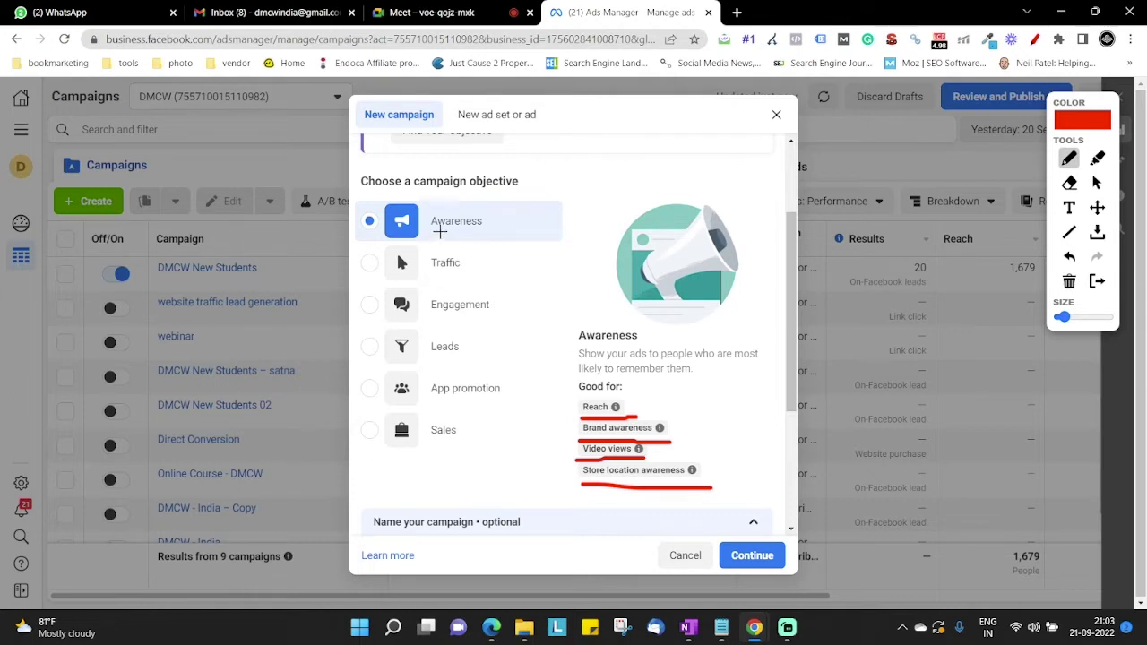
- Clear the Awareness markings, choose Traffic as the campaign objective, and underline Link clicks in red before closing the Page Marker
click(1035, 42)
click(371, 266)
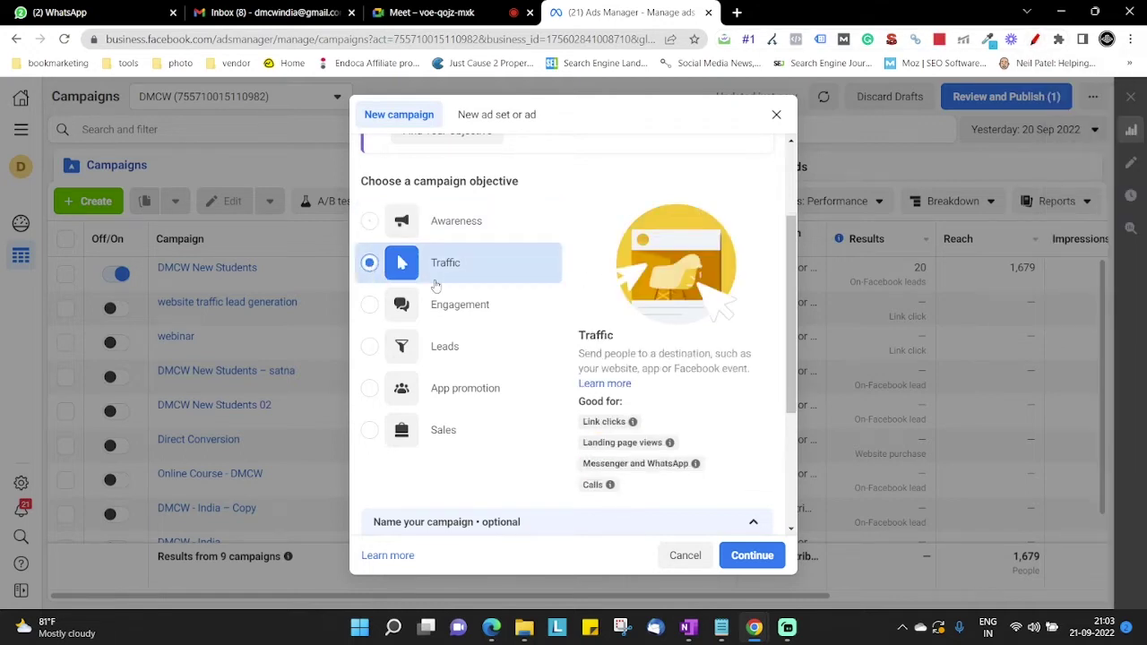
scroll(399, 289, down, 2)
scroll(574, 331, up, 2)
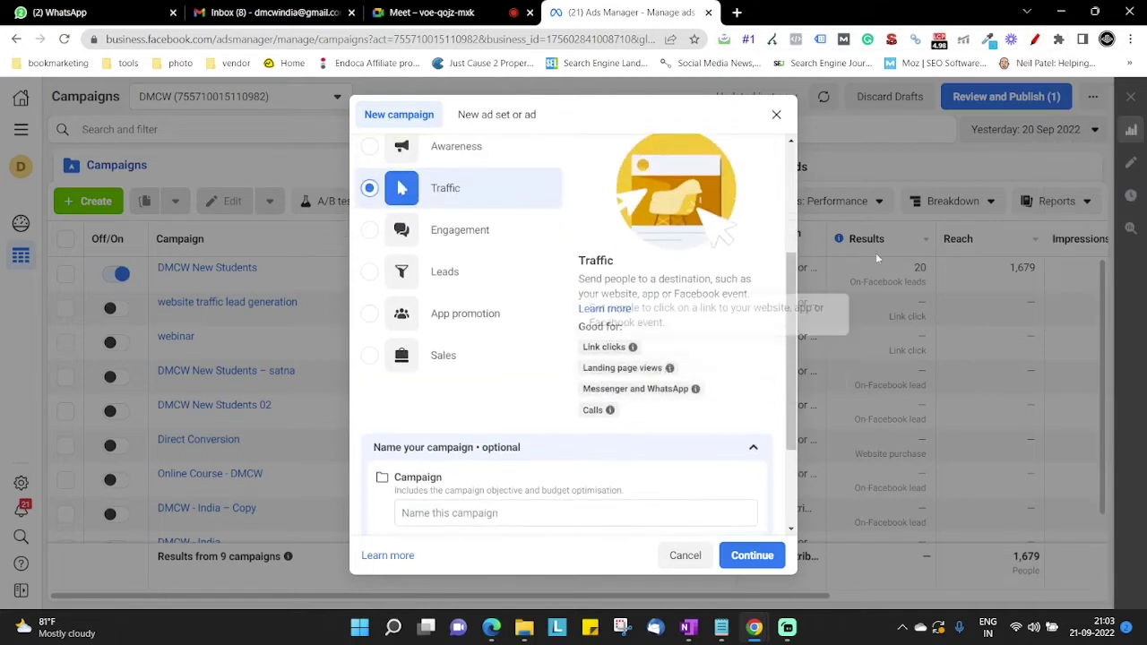
click(1035, 42)
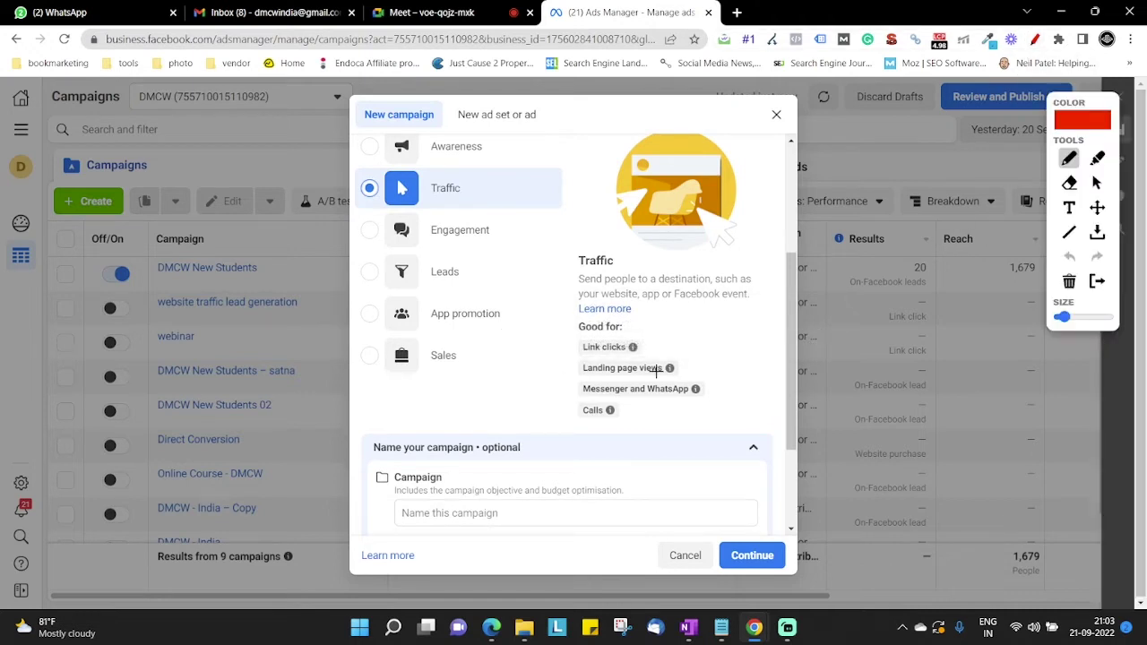
drag(575, 359, 640, 354)
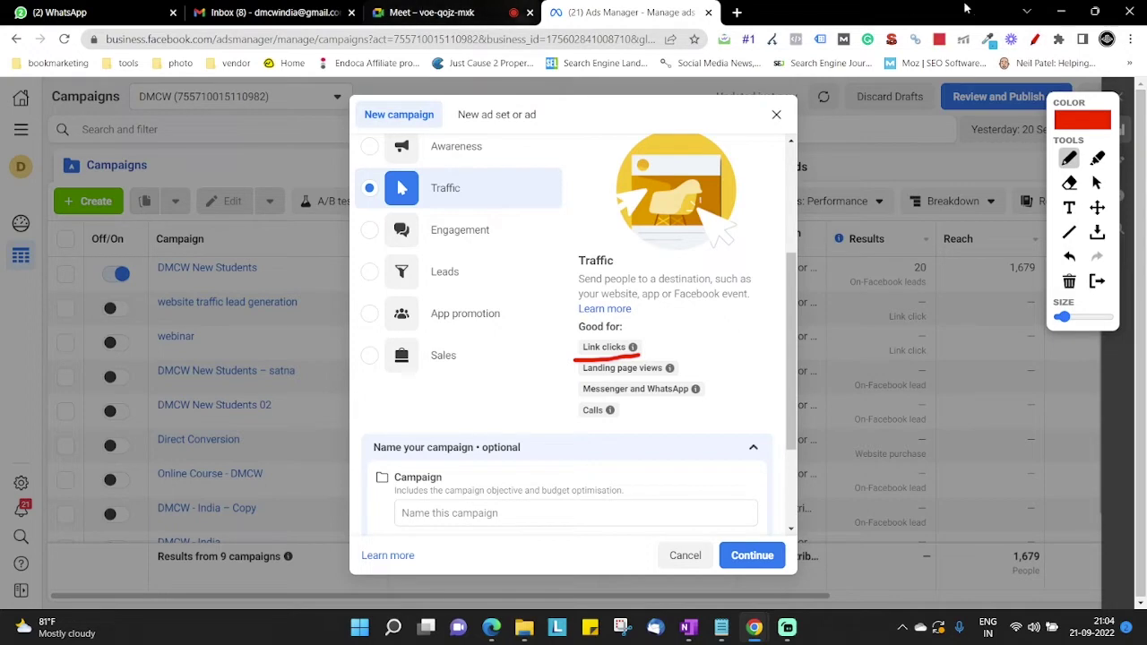
click(1034, 39)
- Switch to the Google Meet call to check on the participants, and return to Ads Manager
click(430, 12)
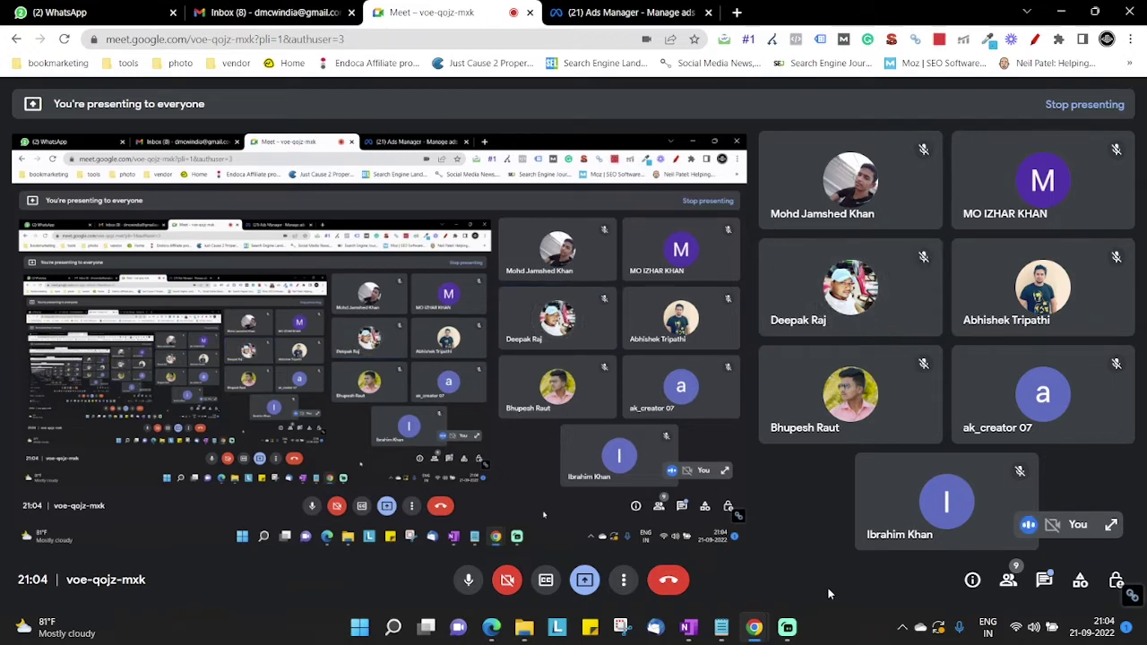
click(636, 13)
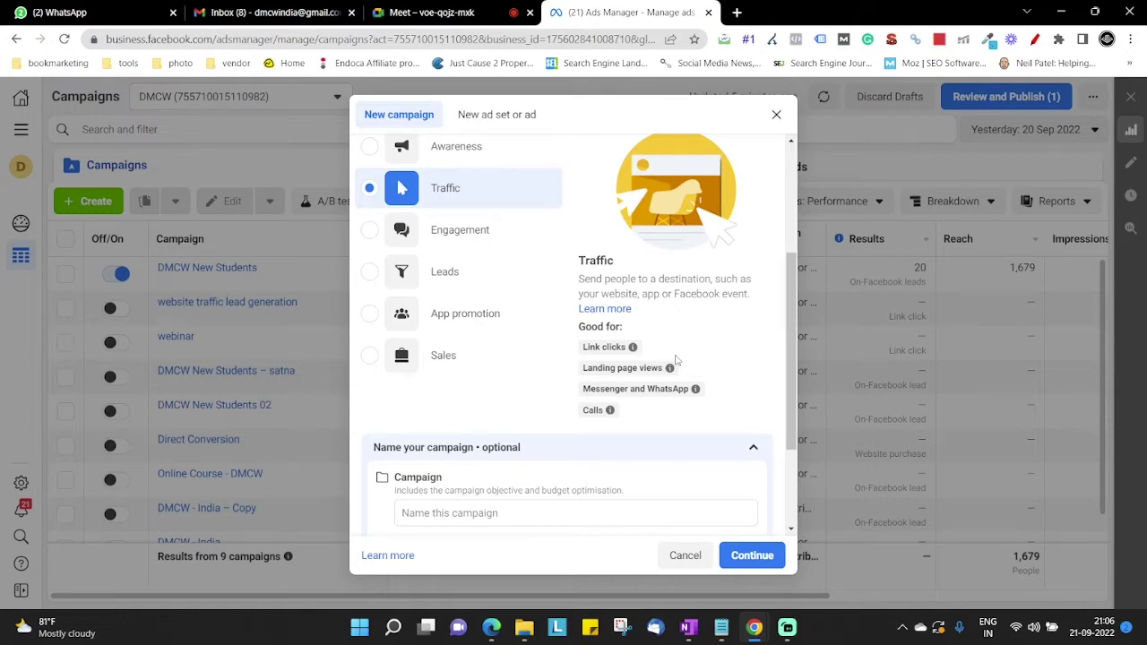
click(430, 13)
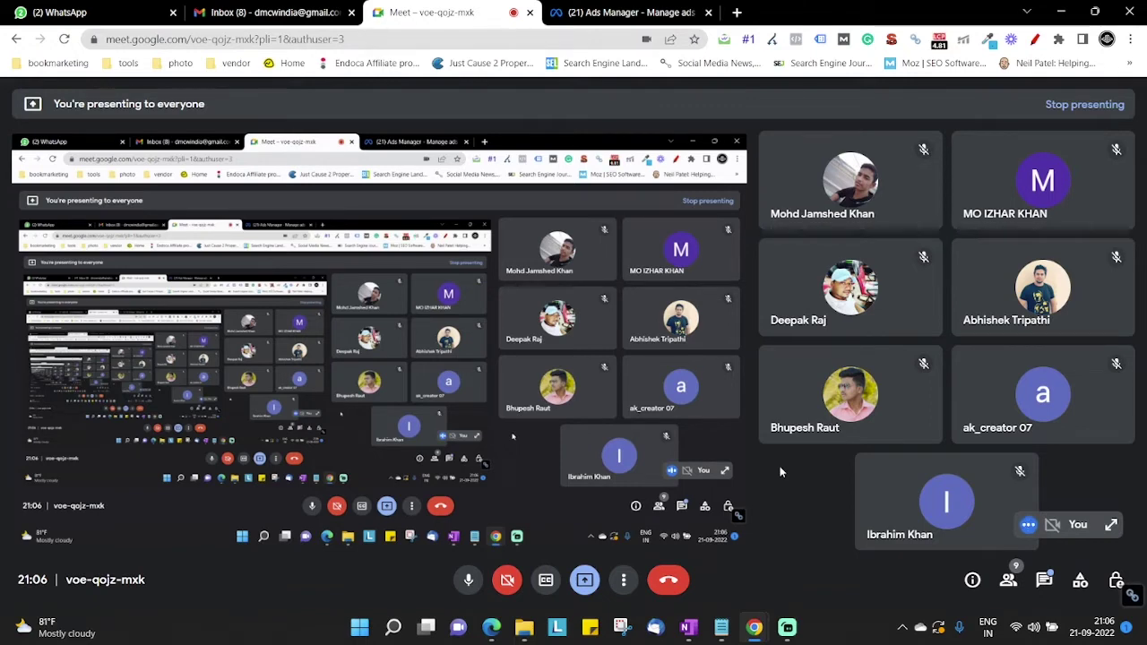
click(651, 9)
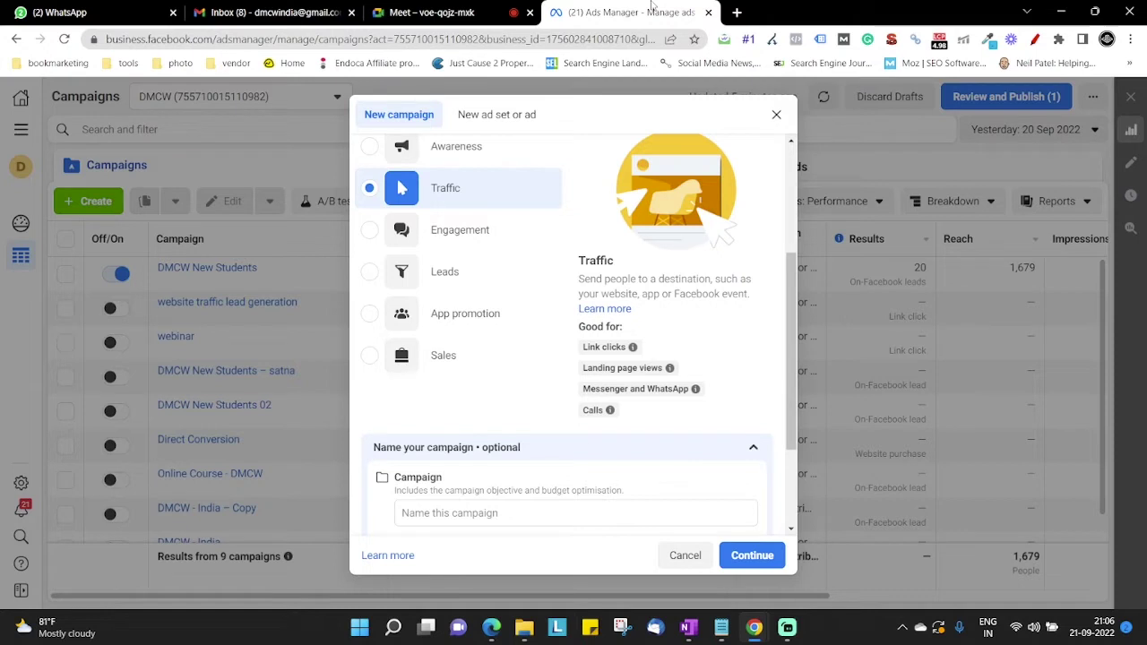
- Compare the Awareness and Traffic objective descriptions by selecting each in turn, finishing on Traffic
scroll(525, 401, up, 2)
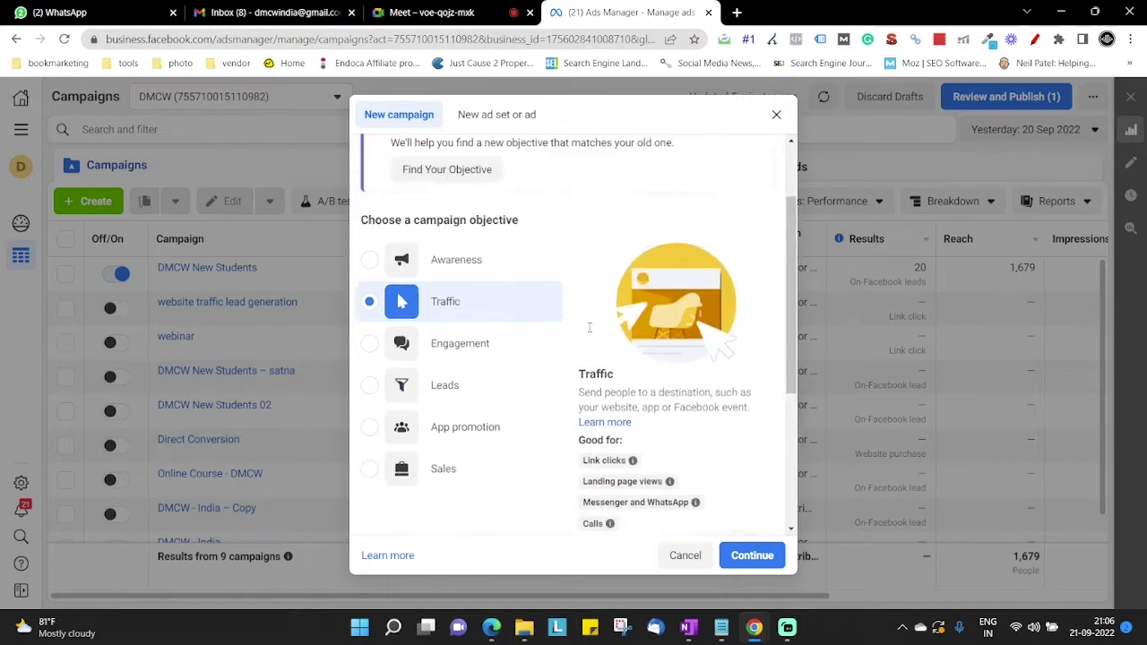
click(372, 301)
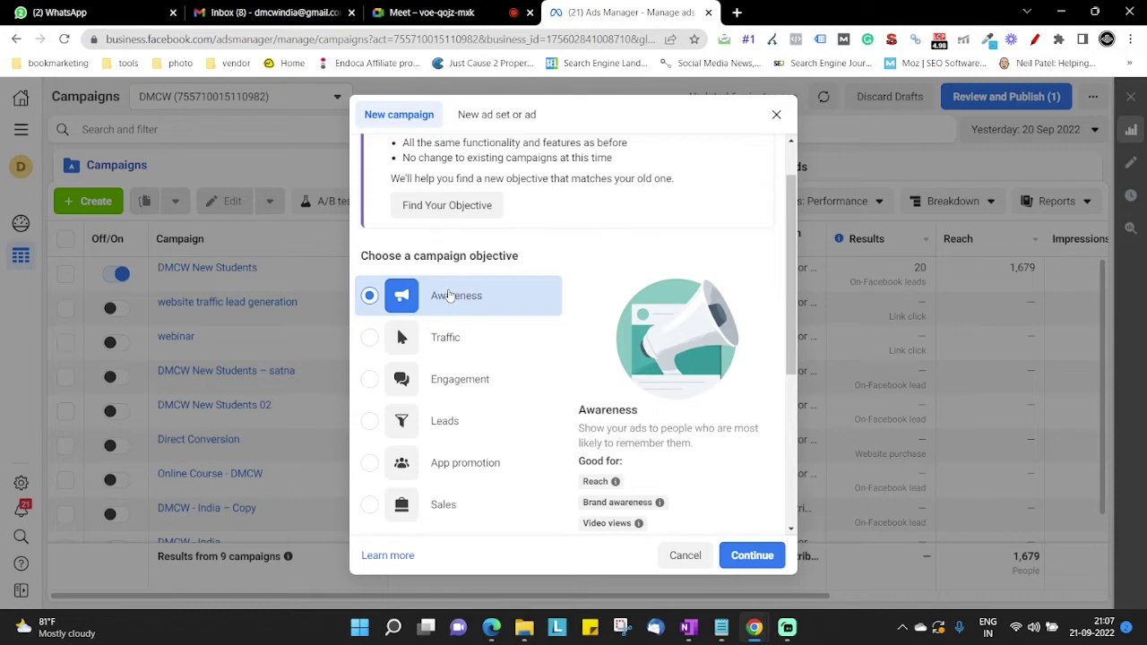
click(459, 345)
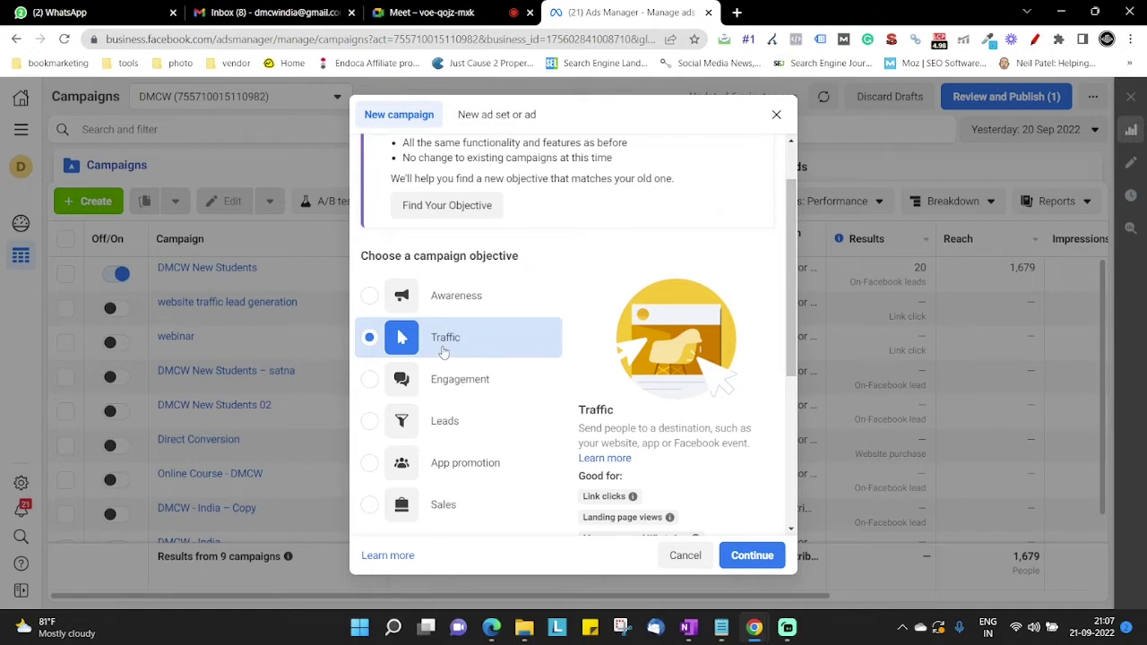
- Check the Google Meet call again, return to Ads Manager, and review the Traffic objective's suggested uses
click(490, 7)
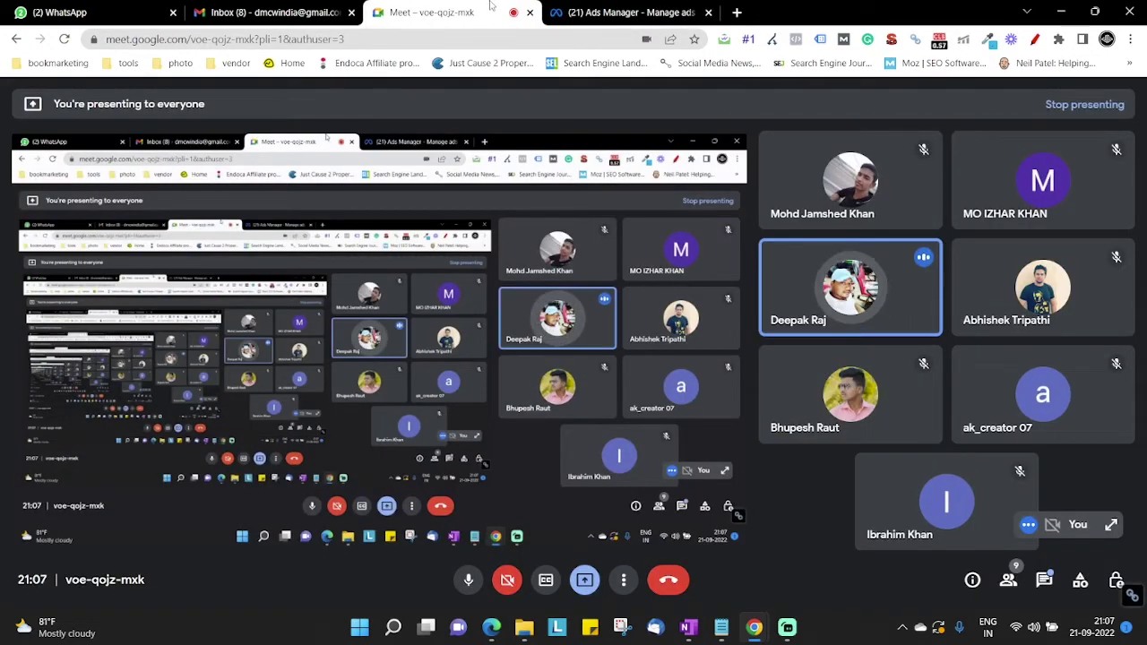
click(630, 10)
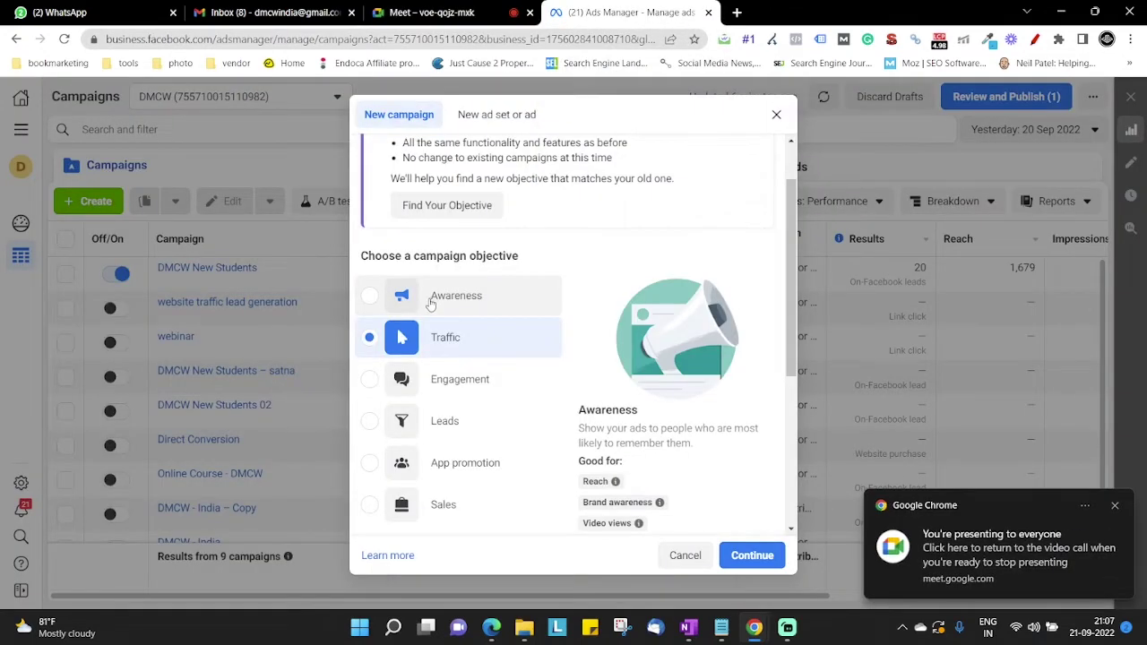
scroll(669, 414, down, 2)
scroll(668, 414, up, 3)
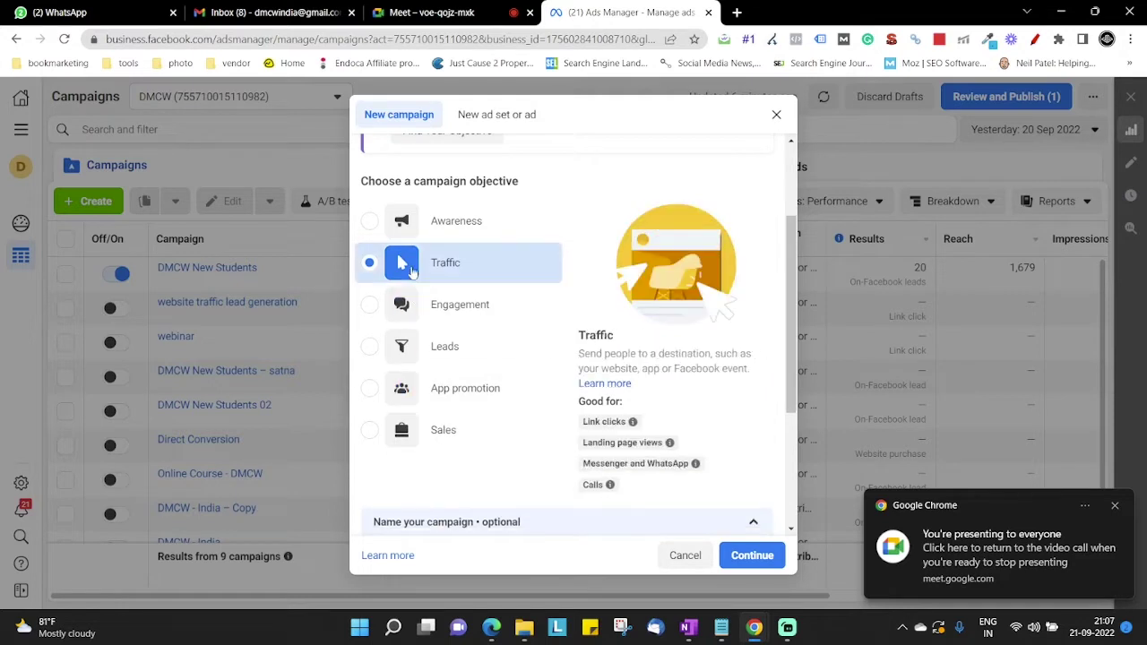
- Underline Link clicks, Landing page views, Messenger and WhatsApp, and Calls in red with the Page Marker pen, and close the marker
click(1035, 39)
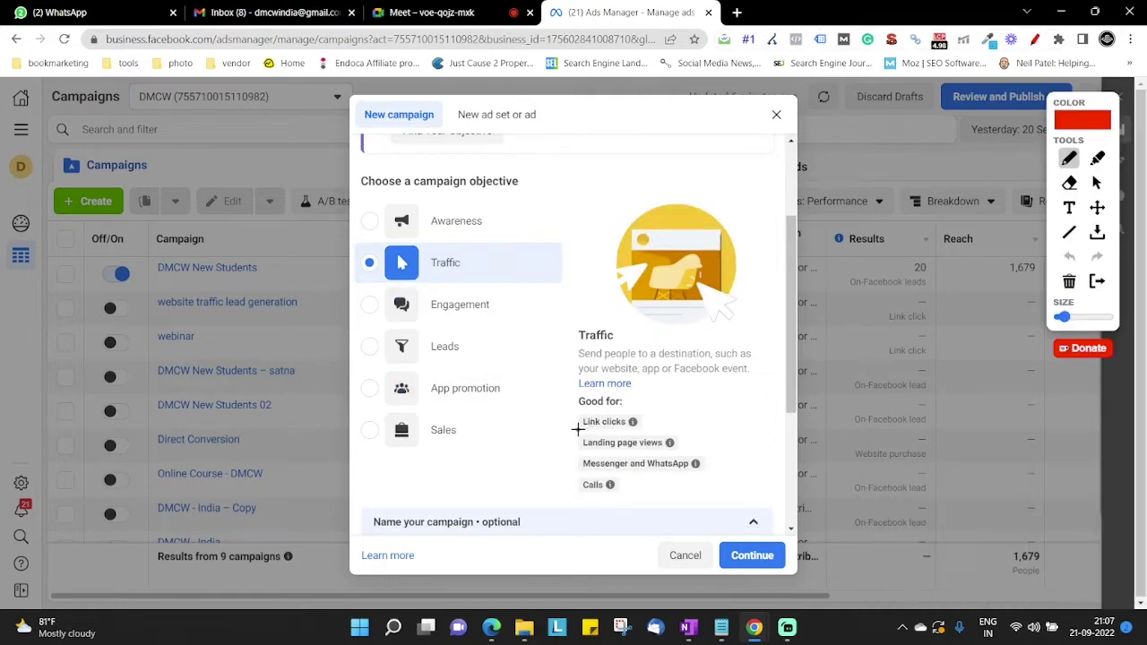
drag(576, 430, 649, 428)
drag(578, 451, 690, 454)
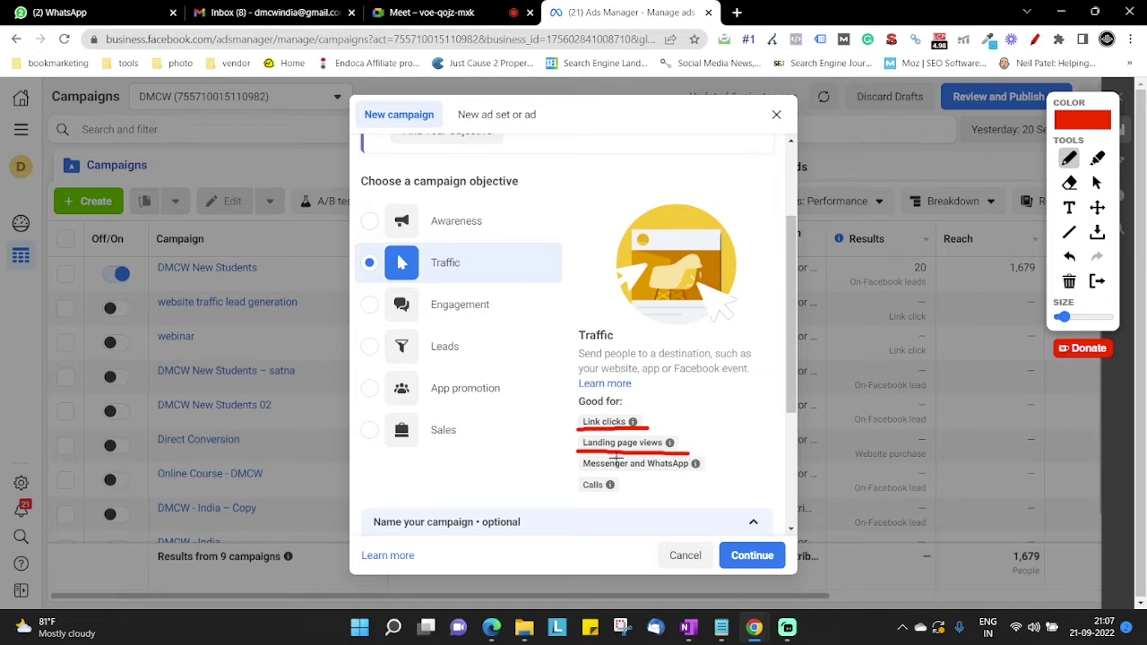
drag(573, 470, 722, 475)
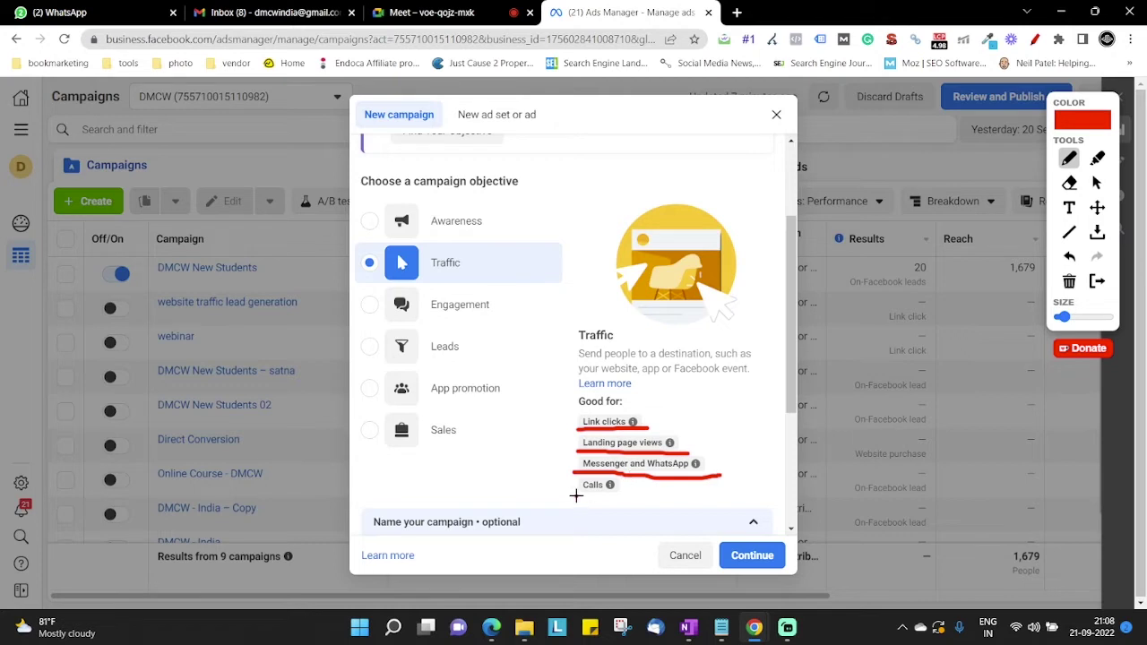
drag(574, 491, 638, 488)
click(1035, 38)
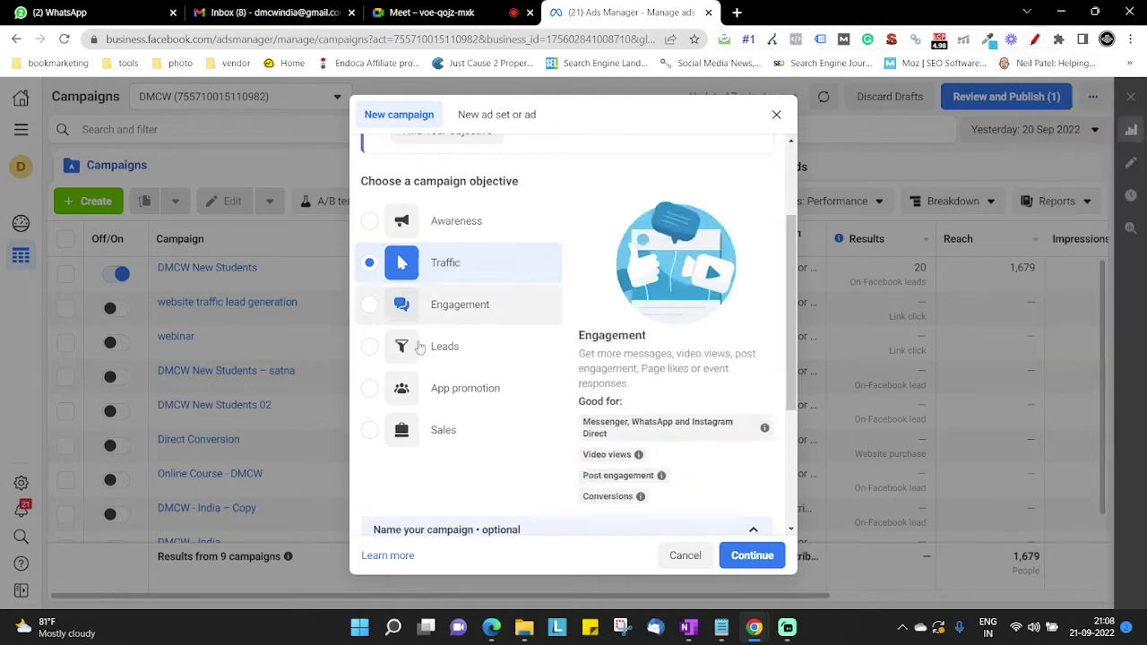
- Choose the Engagement objective and underline all four of its suggested uses, from Messenger, WhatsApp and Instagram Direct to Conversions, in red with the Page Marker
click(370, 307)
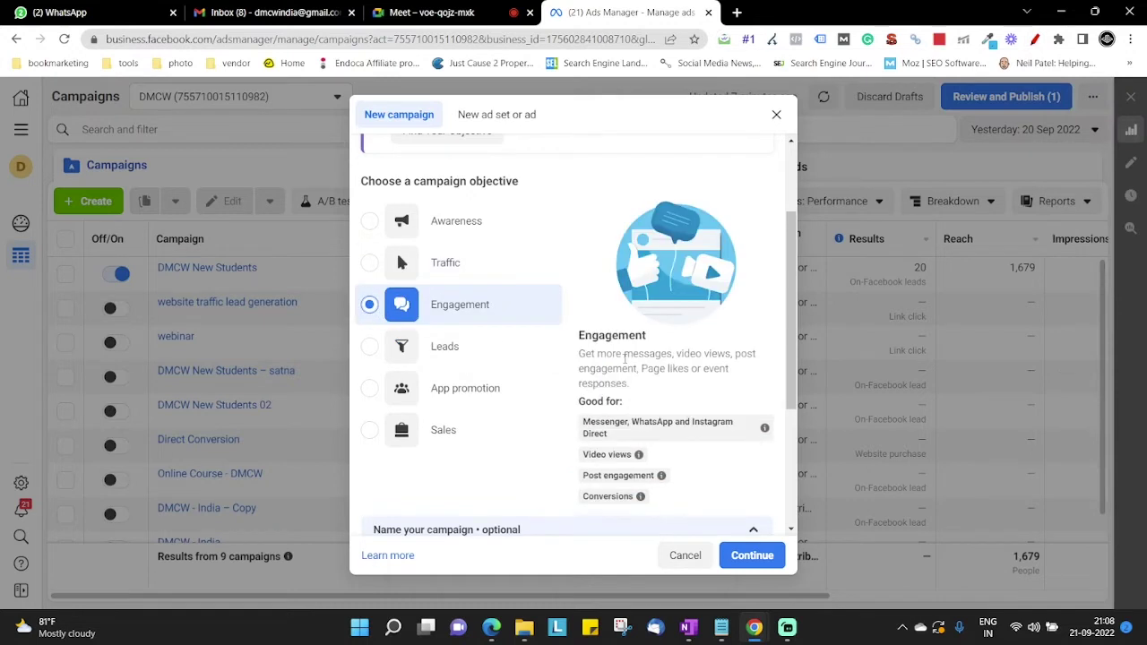
scroll(625, 358, down, 2)
scroll(624, 359, up, 1)
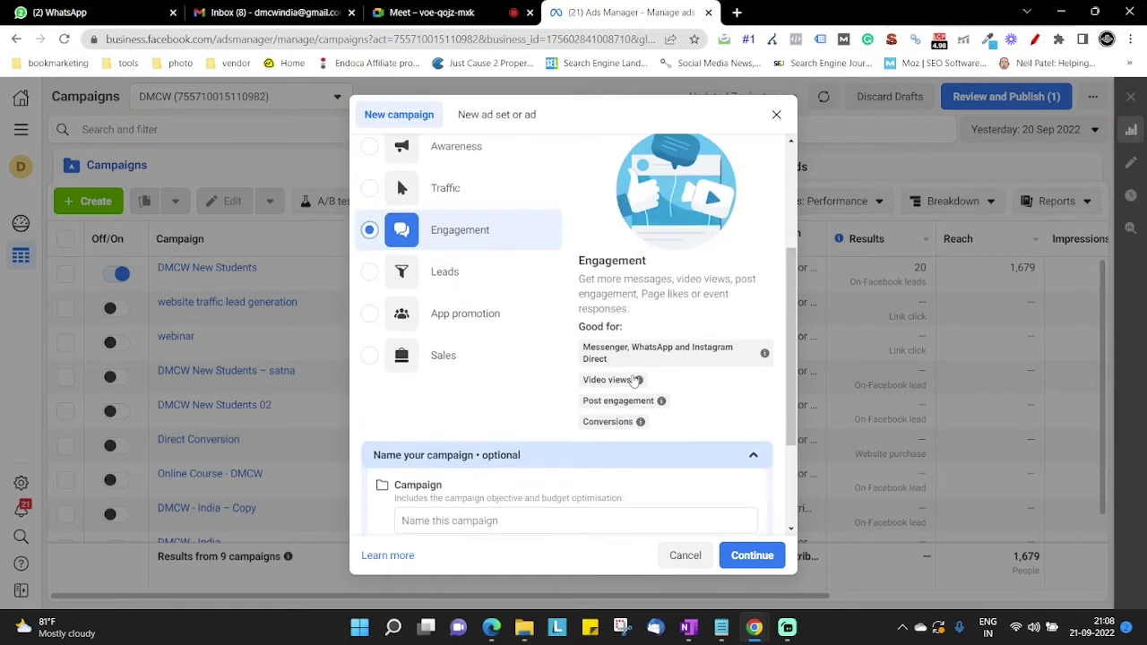
click(1037, 39)
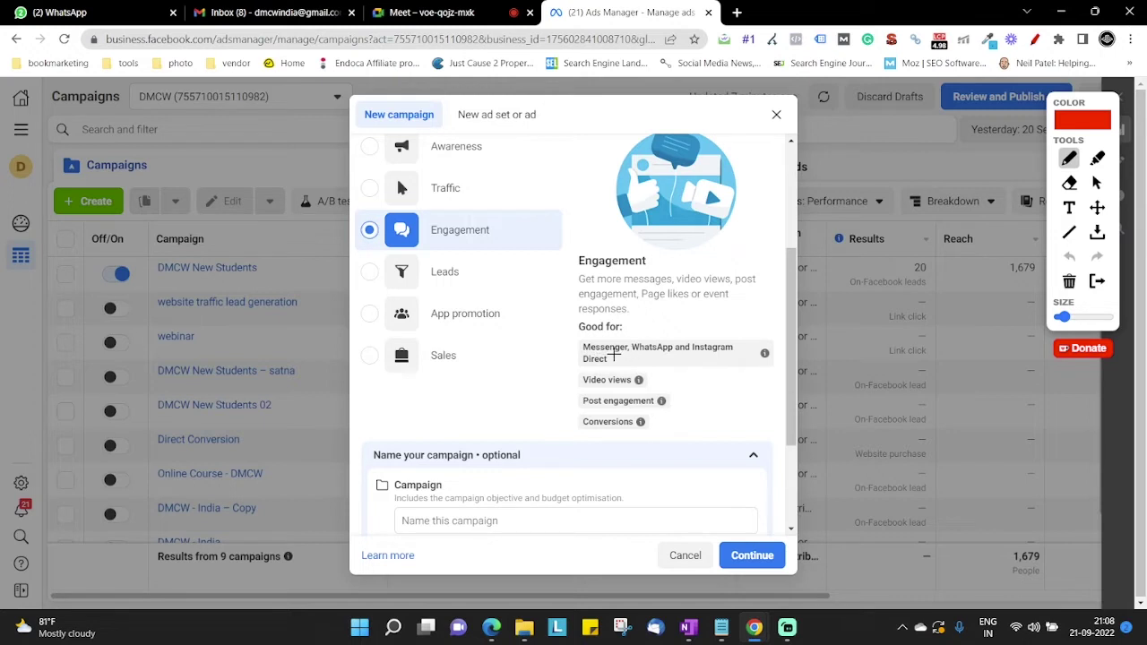
drag(581, 364, 622, 363)
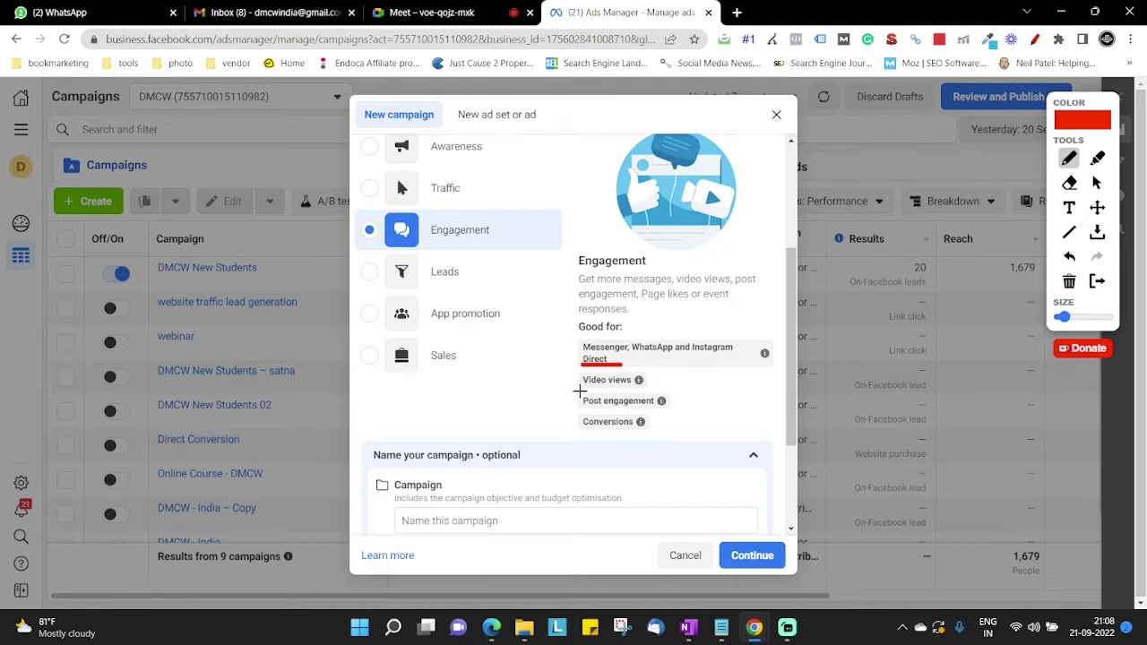
drag(579, 390, 656, 389)
drag(583, 409, 676, 410)
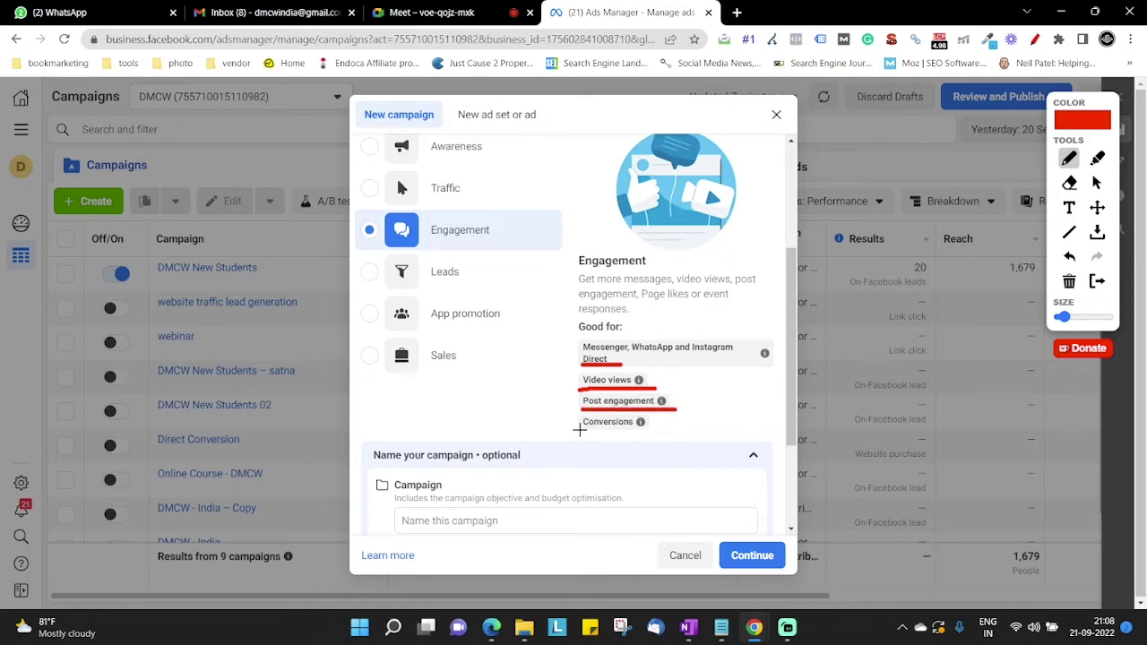
drag(580, 430, 655, 431)
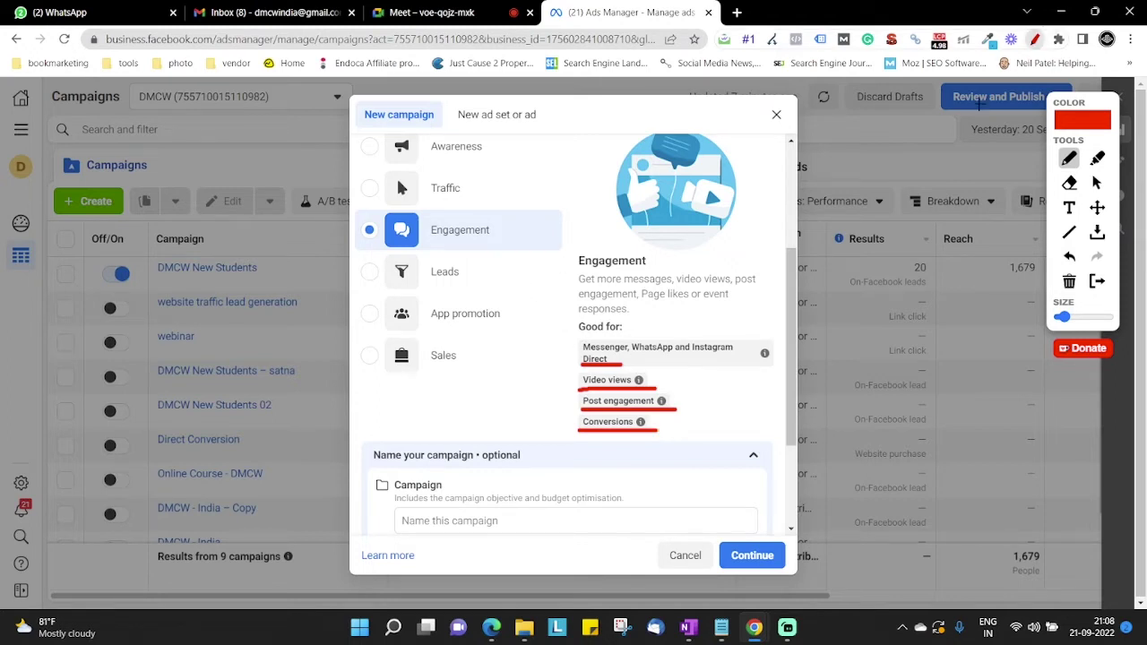
- Choose Leads as the campaign objective and outline Instant Forms in red with the Page Marker pen
click(371, 271)
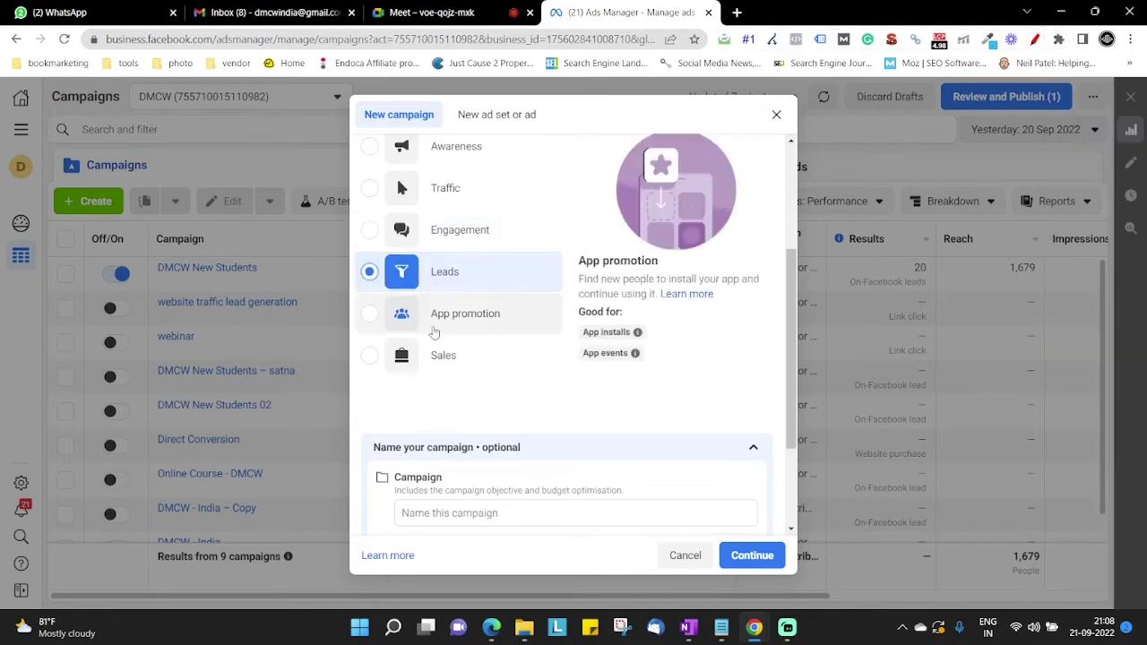
click(1035, 40)
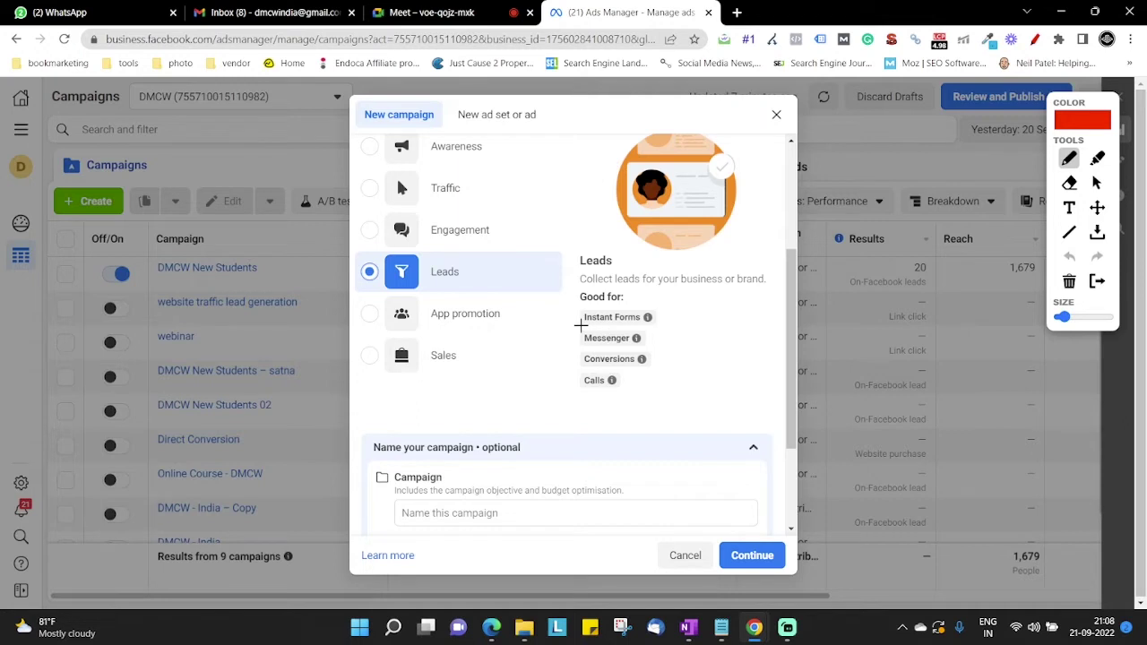
drag(580, 327, 670, 326)
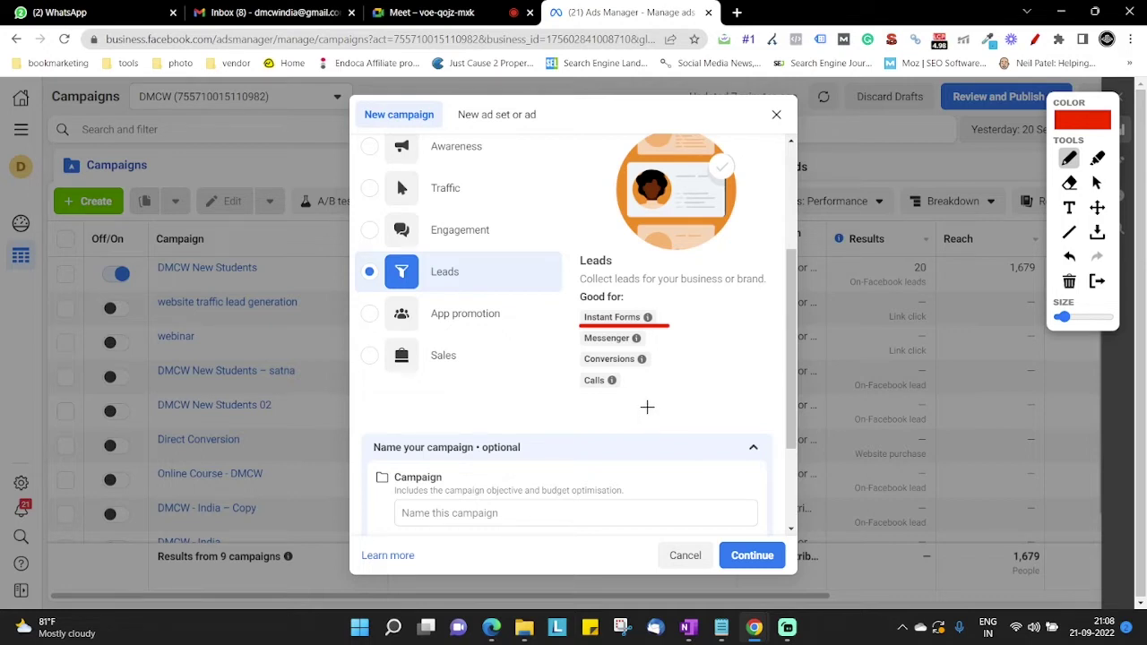
mouse_move(578, 308)
mouse_down()
mouse_move(578, 326)
mouse_move(578, 308)
mouse_move(670, 309)
mouse_move(670, 327)
mouse_up()
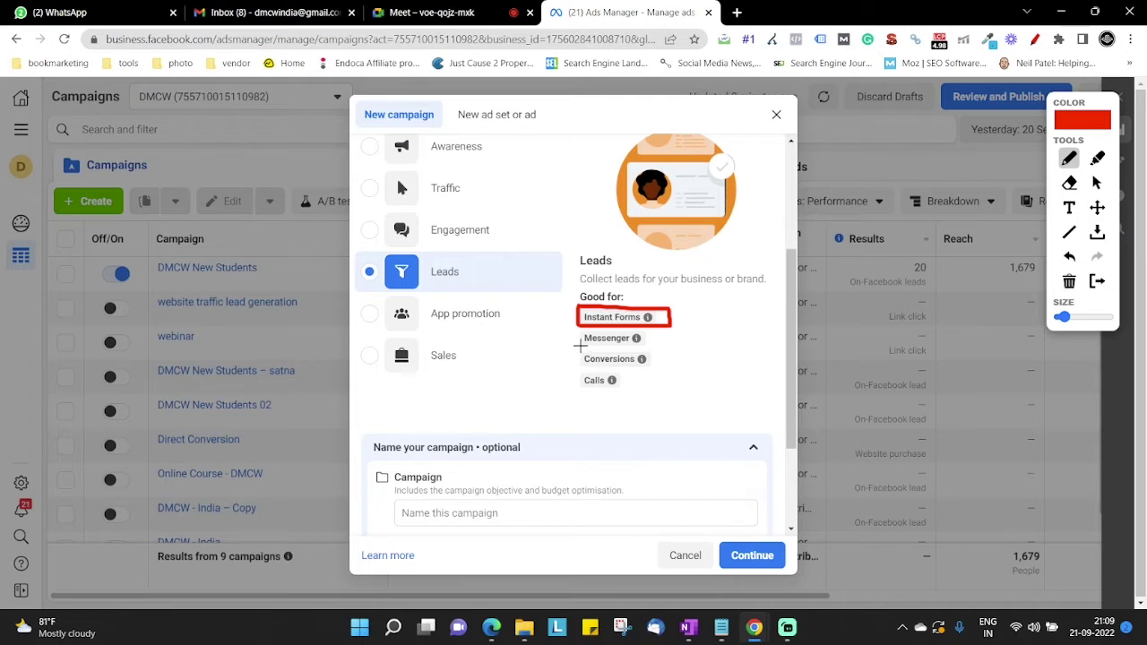
- Underline Messenger, Conversions and Calls in red, bracket the list of suggested Leads uses, and close the Page Marker
drag(581, 346, 651, 346)
drag(575, 366, 662, 371)
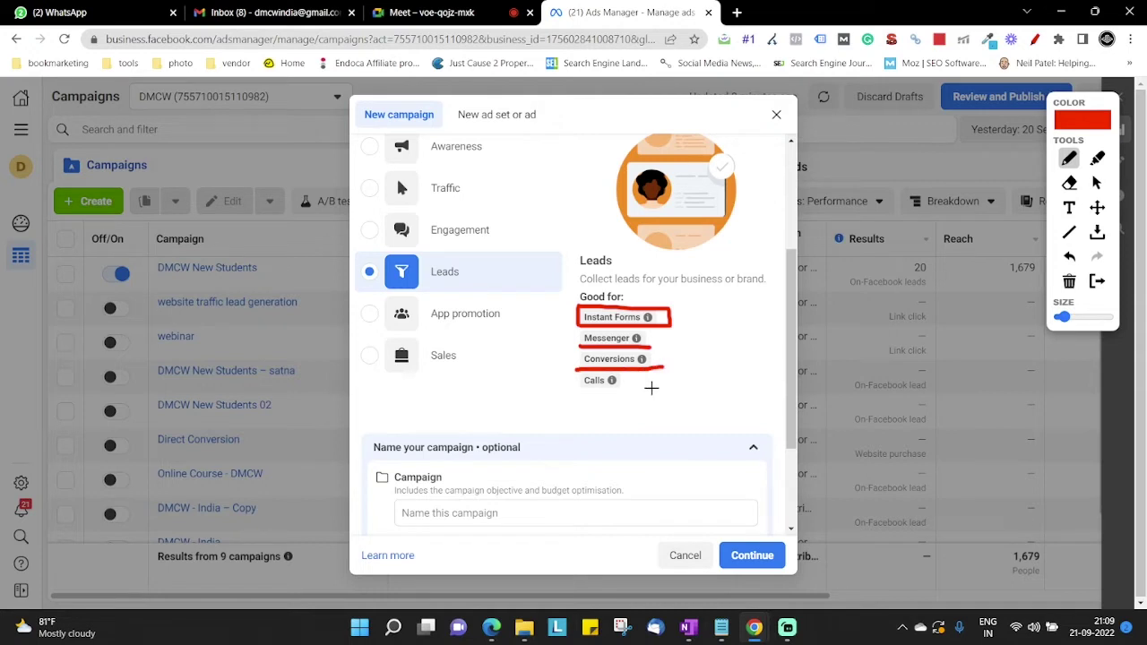
drag(575, 389, 616, 382)
mouse_move(677, 316)
mouse_down()
mouse_move(686, 386)
mouse_move(627, 397)
mouse_up()
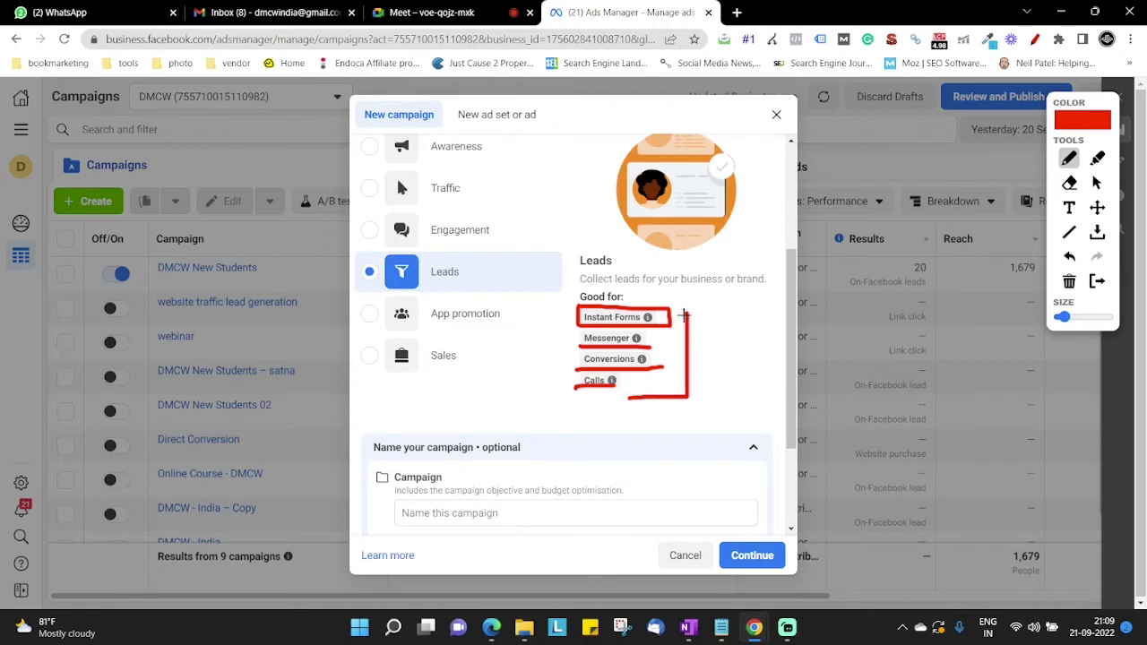
drag(688, 307, 650, 297)
click(1035, 40)
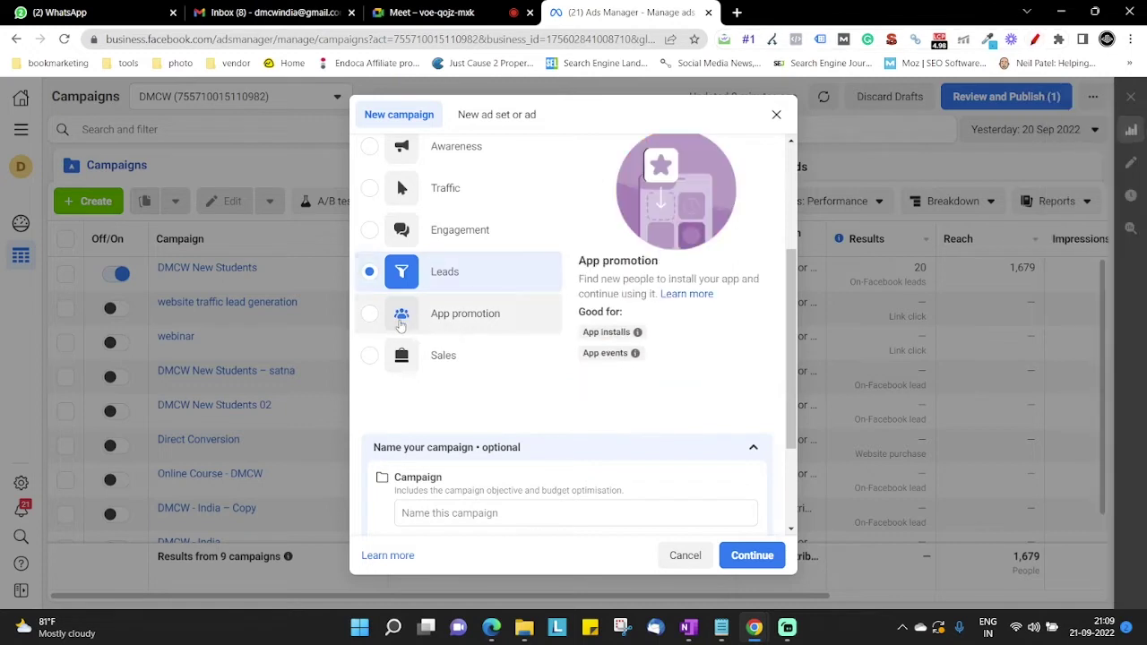
- Choose App promotion as the campaign objective and underline App installs and App events in red with the Page Marker pen
click(405, 323)
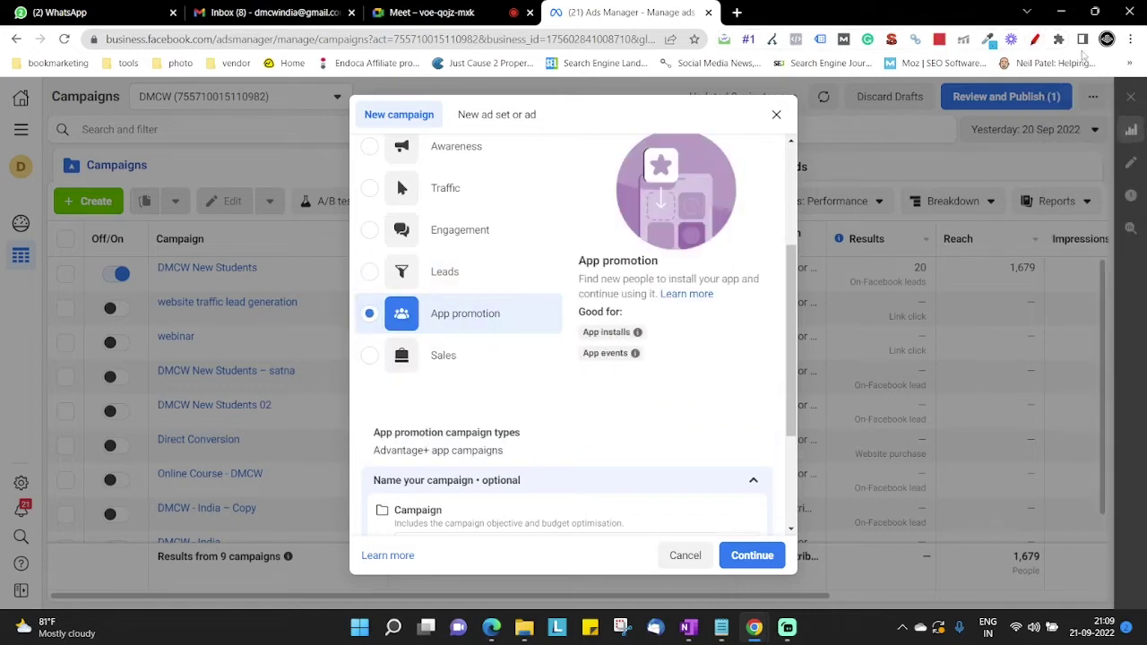
click(1035, 39)
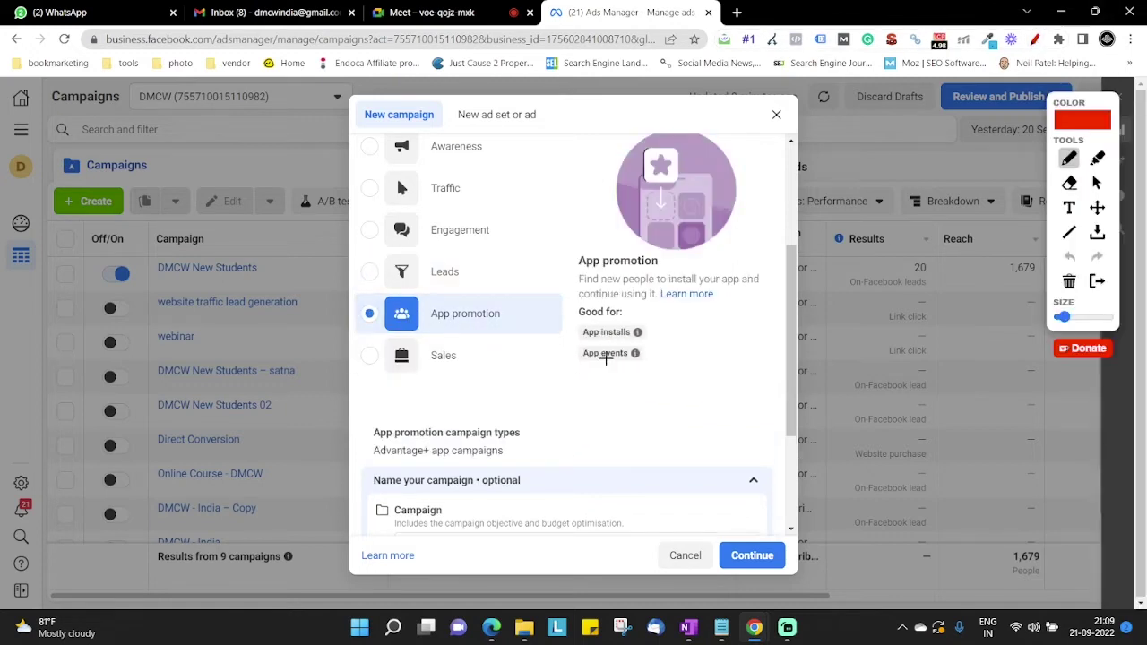
drag(581, 337, 661, 336)
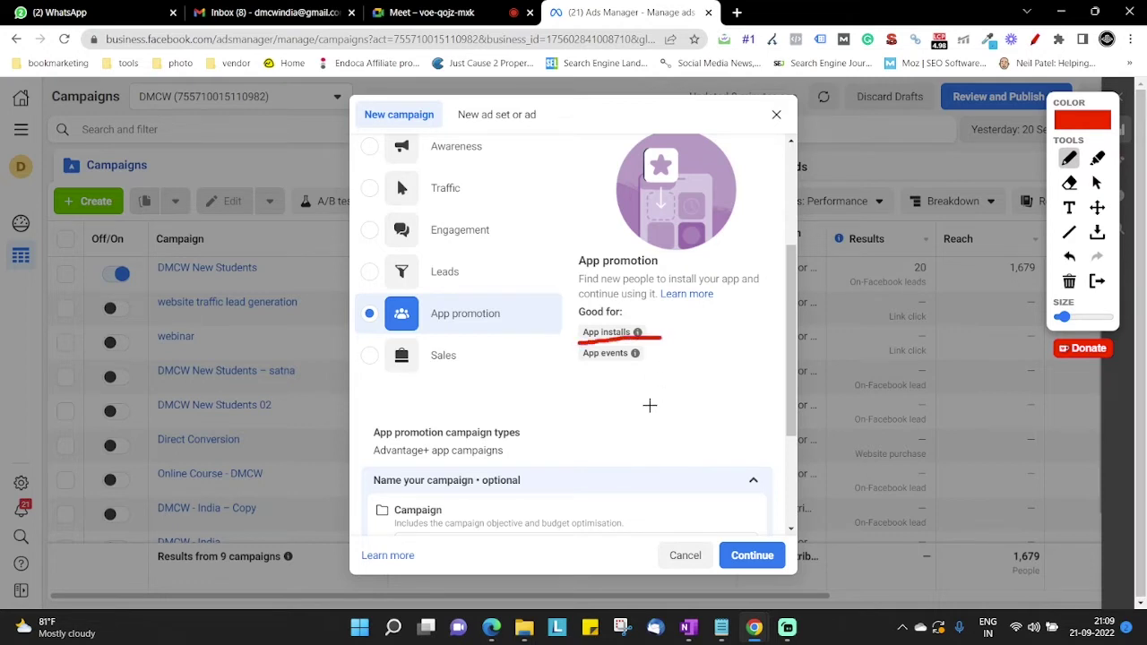
drag(582, 363, 643, 362)
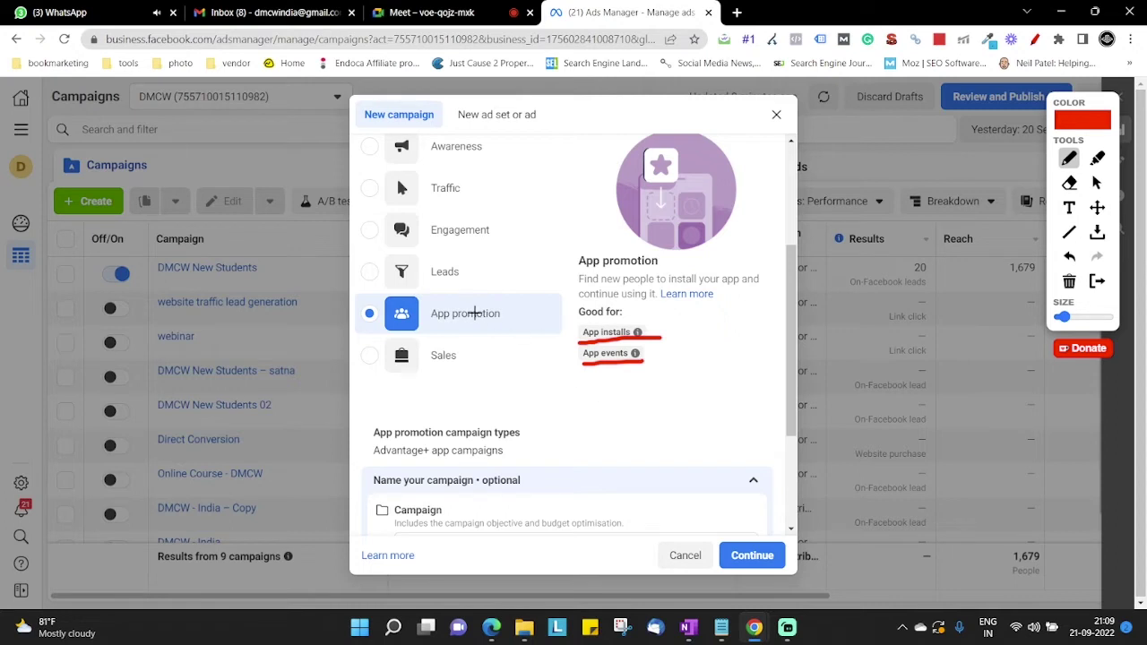
- Choose Sales as the campaign objective and underline Conversions, Catalogue sales, and Messenger and WhatsApp in red with the Page Marker pen
click(1035, 39)
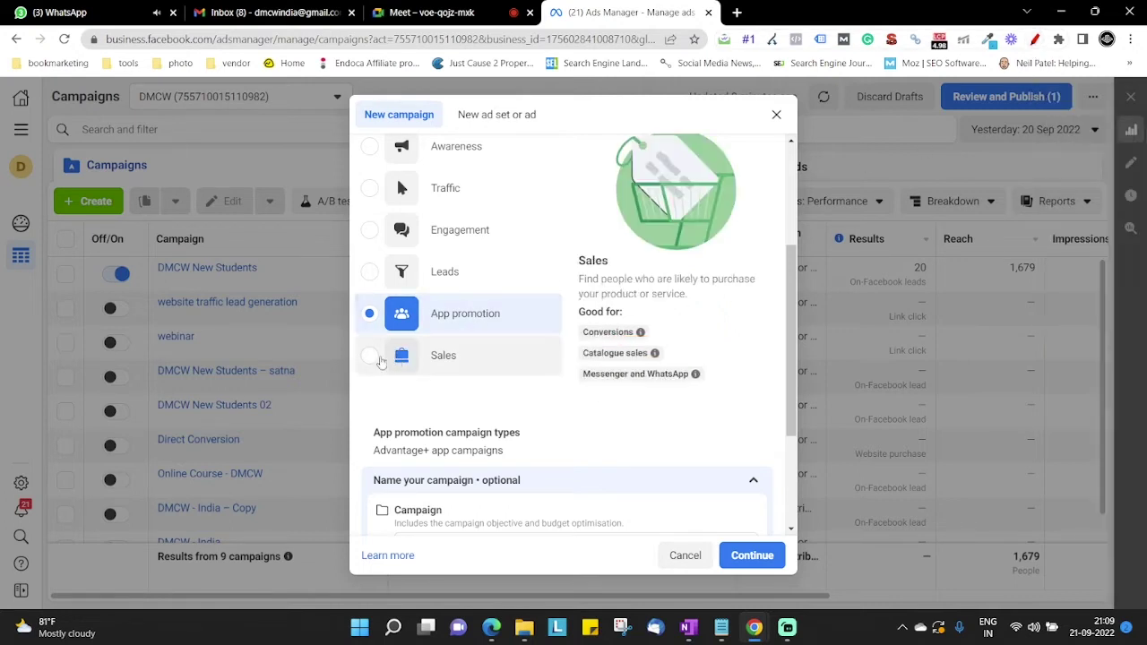
click(381, 359)
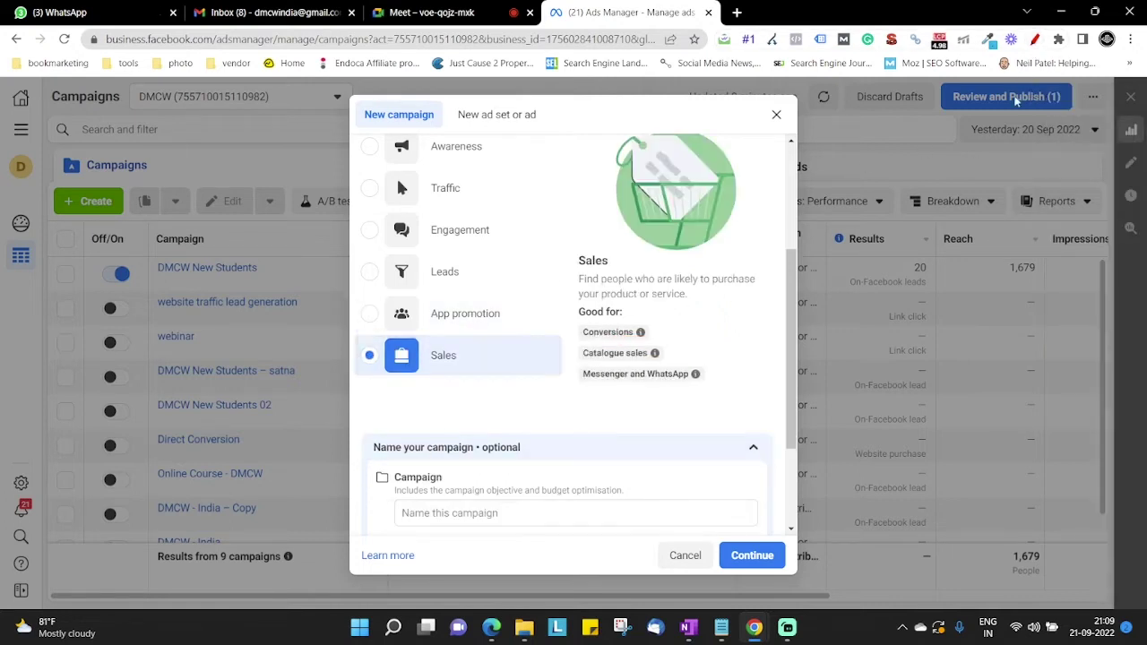
click(1035, 39)
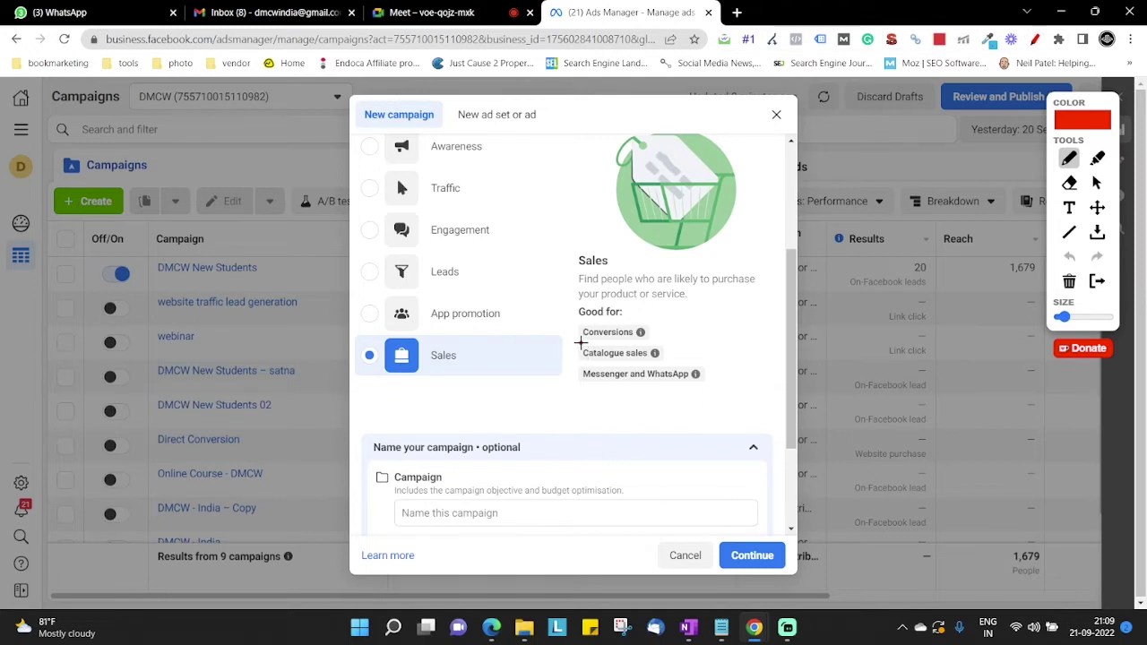
drag(580, 342, 654, 339)
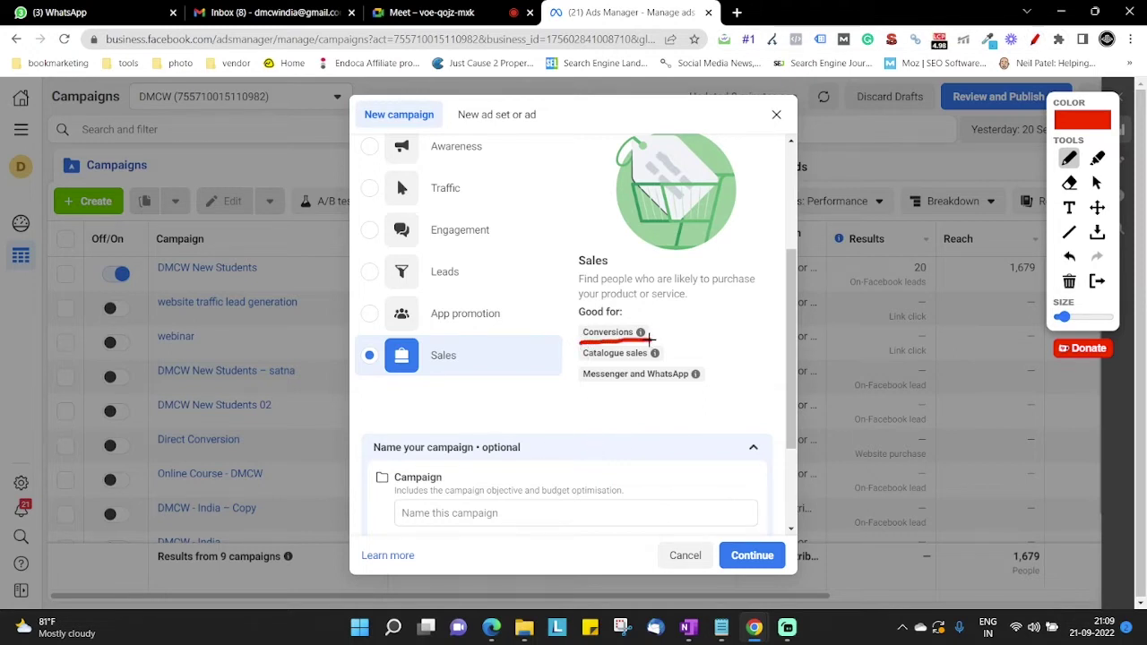
mouse_move(580, 340)
mouse_down()
mouse_move(579, 326)
mouse_move(579, 341)
mouse_move(678, 364)
mouse_up()
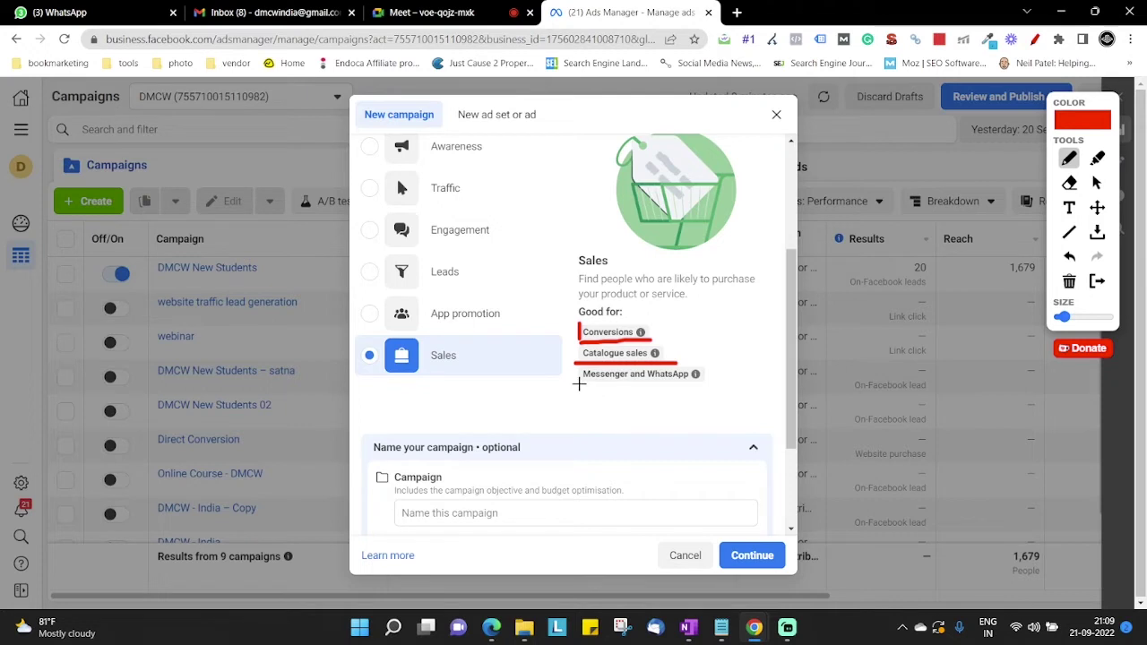
drag(578, 383, 706, 381)
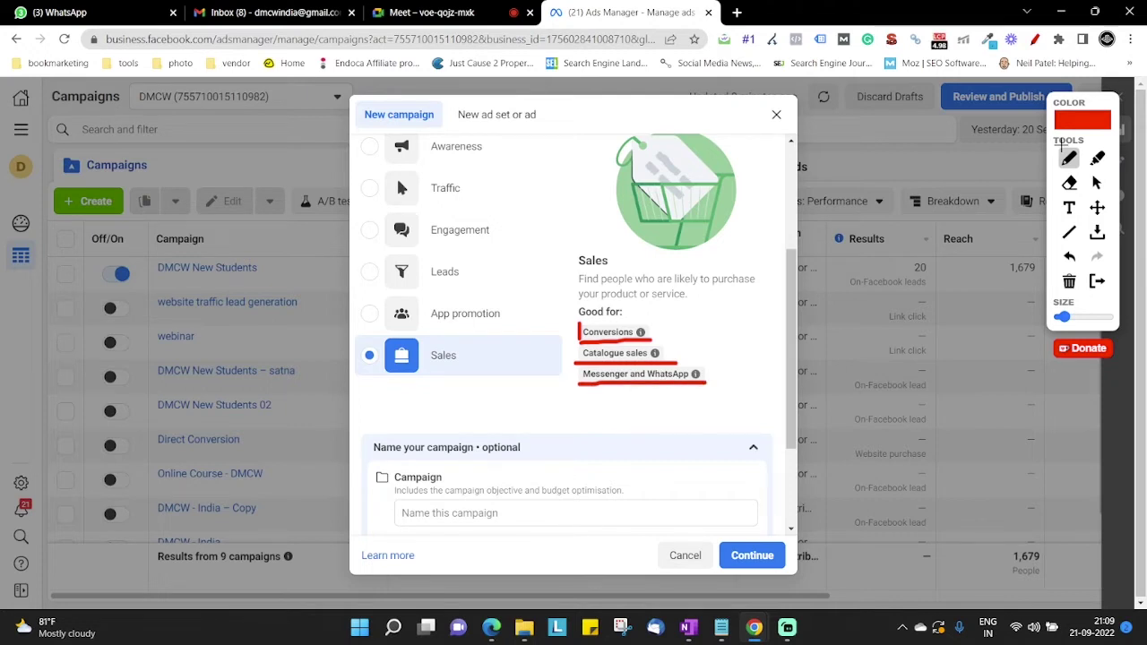
click(1030, 35)
- Draw a red freehand outline around the whole new campaign dialog with the Page Marker pen, then close the marker
scroll(552, 376, up, 3)
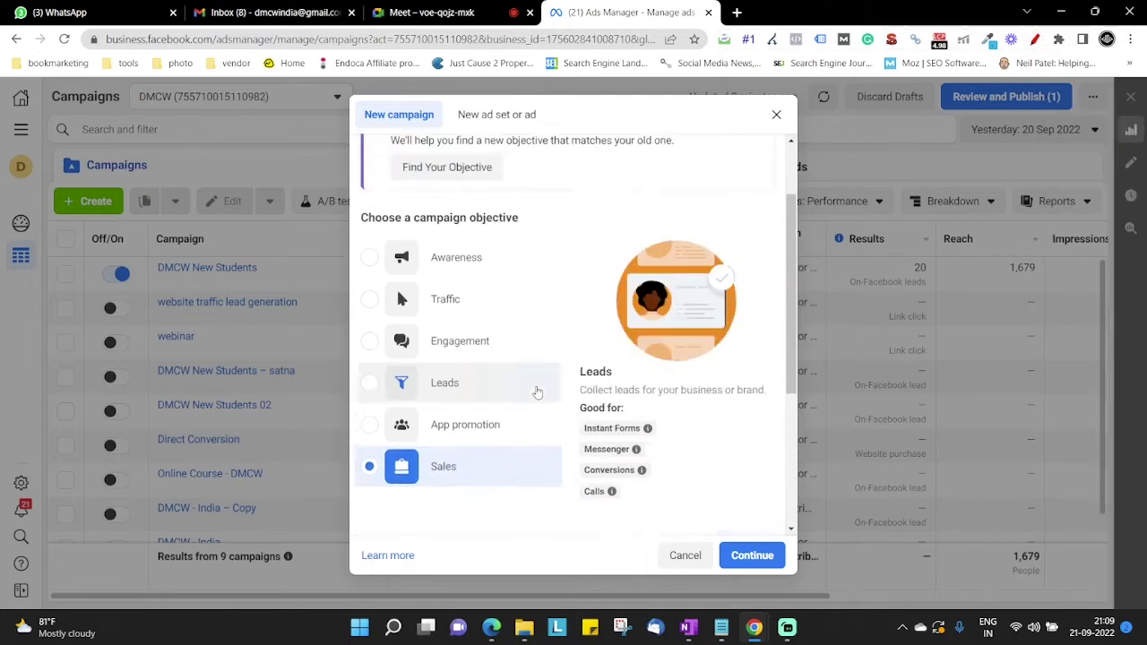
scroll(529, 269, down, 1)
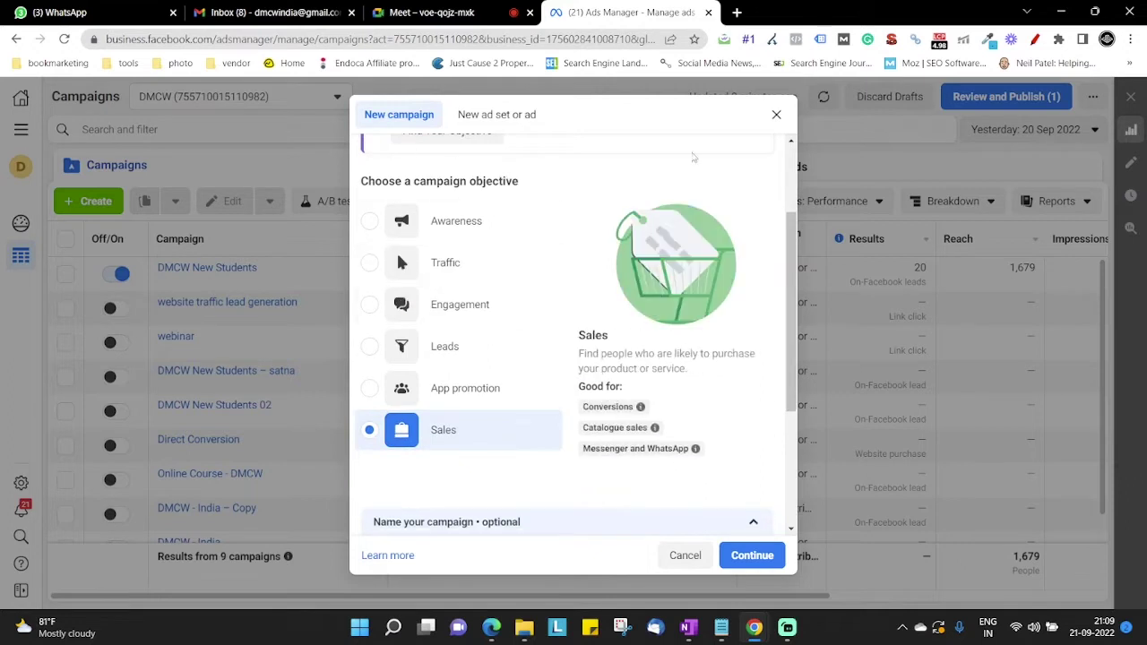
click(1035, 38)
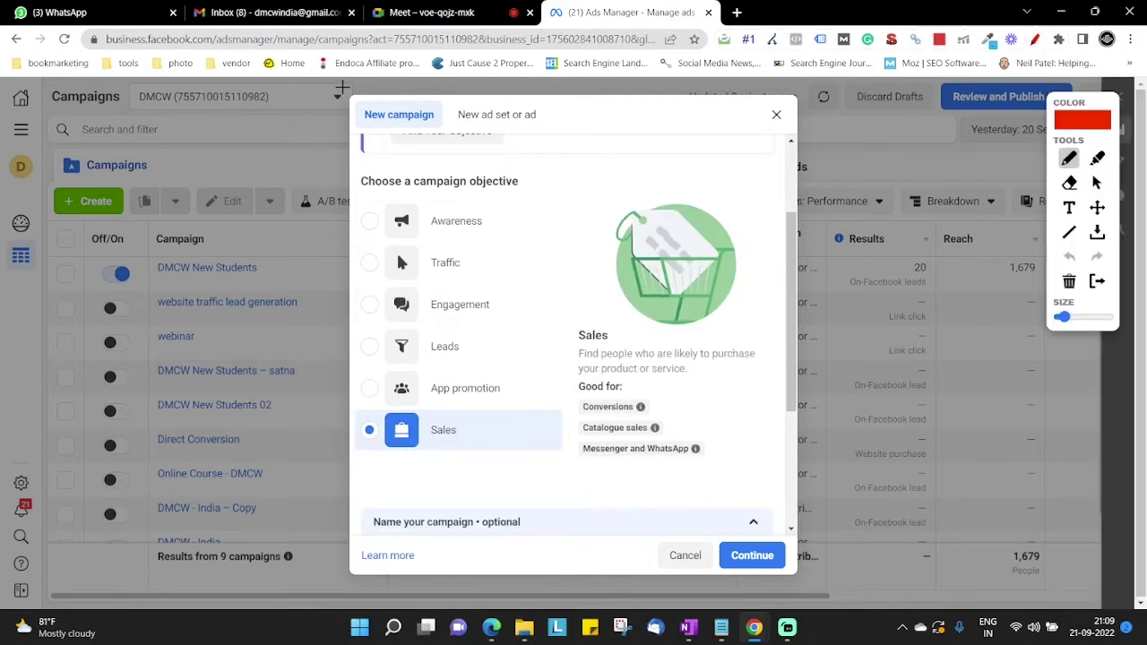
mouse_move(340, 89)
mouse_down()
mouse_move(844, 88)
mouse_move(835, 413)
mouse_move(802, 602)
mouse_move(367, 597)
mouse_move(307, 353)
mouse_move(348, 82)
mouse_up()
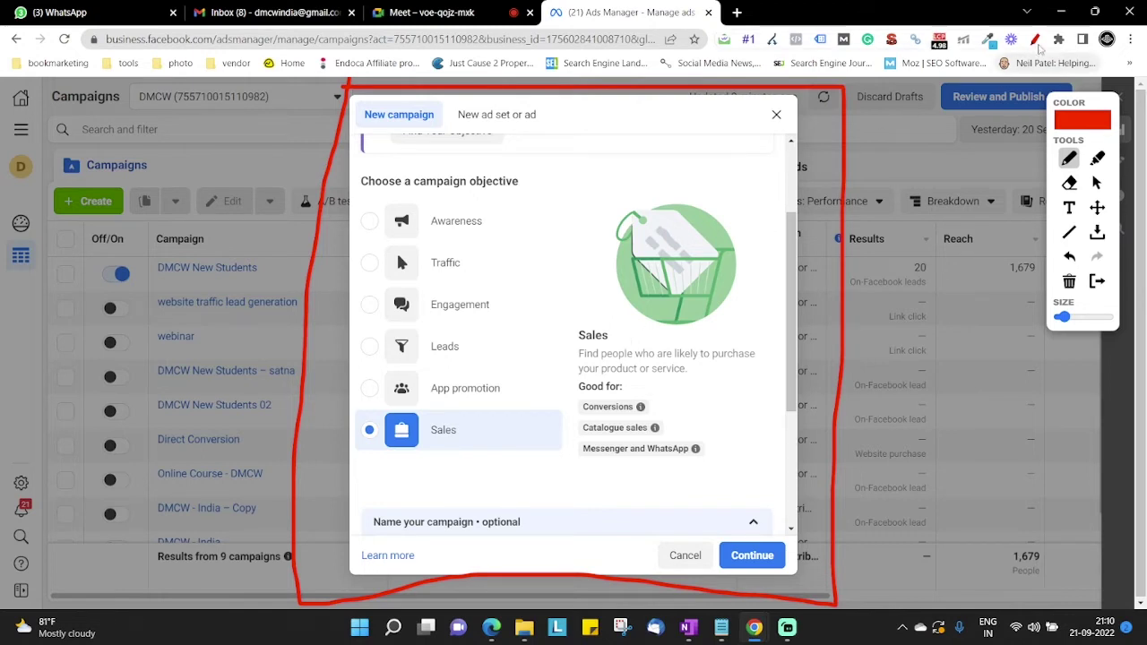
click(1035, 42)
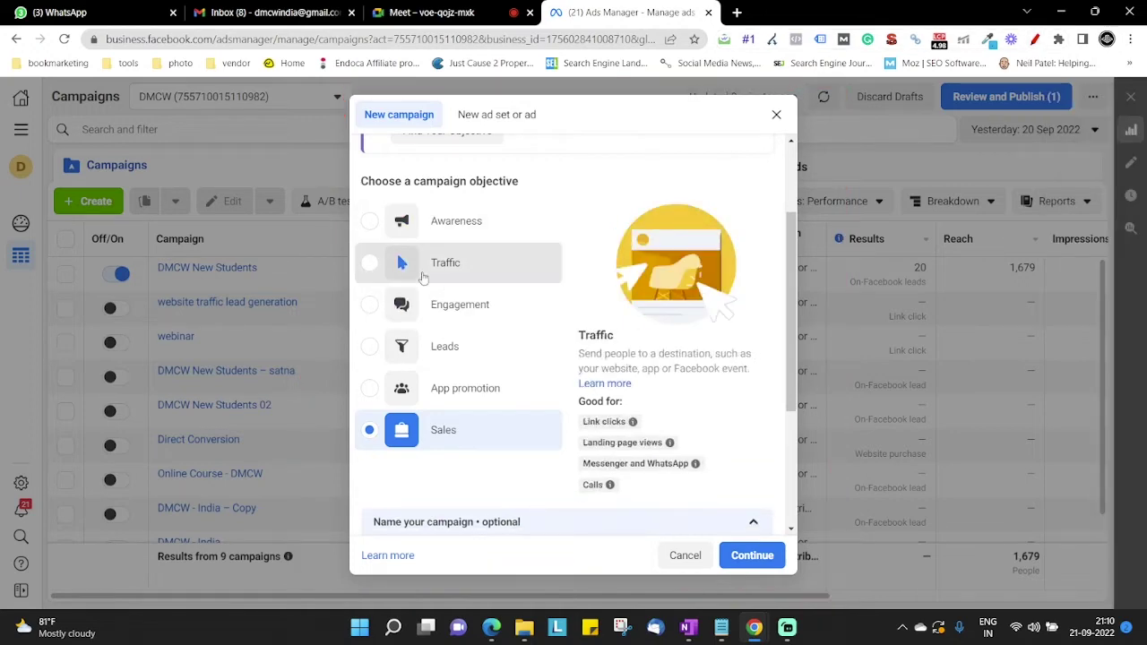
- Choose Traffic as the campaign objective, leave the optional names blank and continue to the campaign settings
click(423, 273)
scroll(439, 313, down, 1)
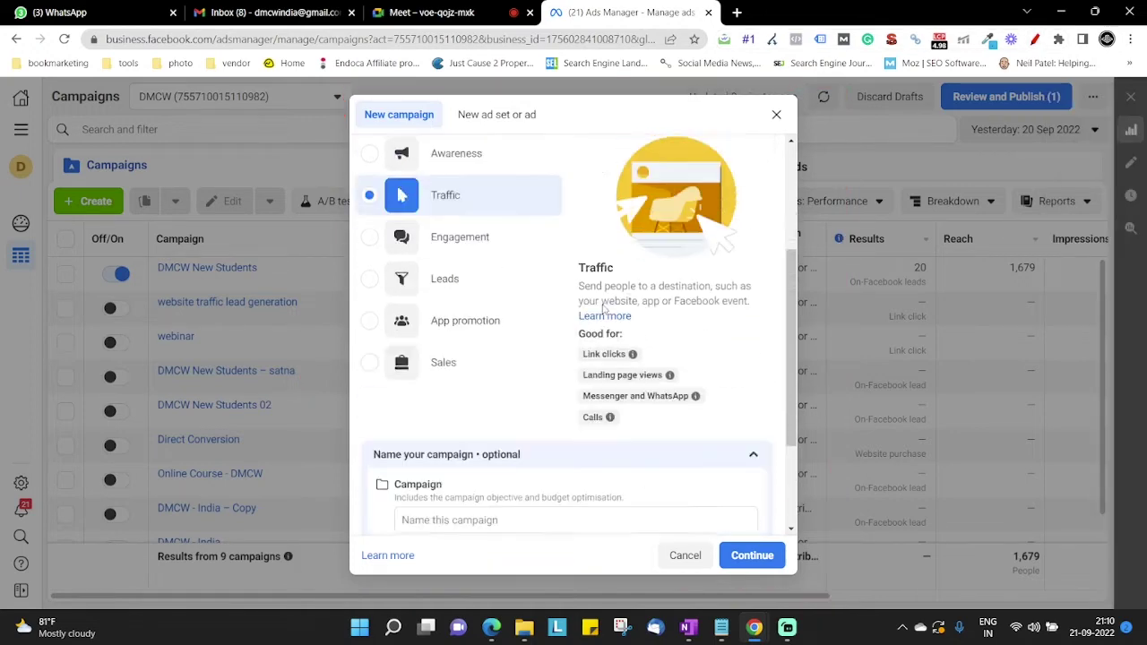
scroll(452, 345, up, 2)
scroll(453, 345, down, 4)
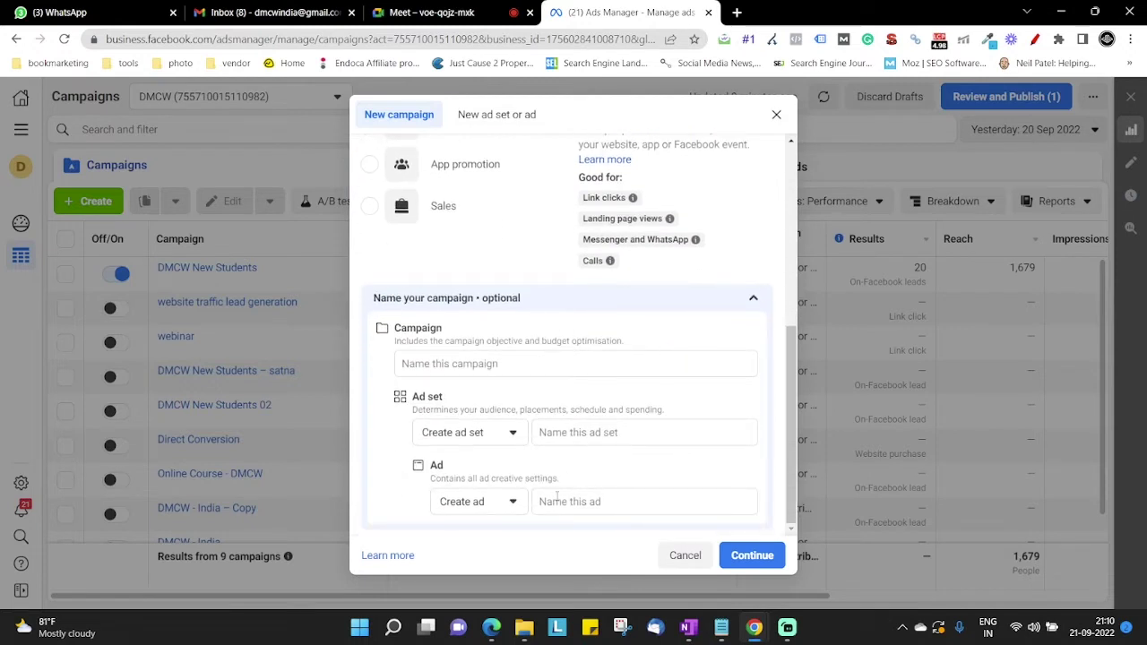
click(750, 557)
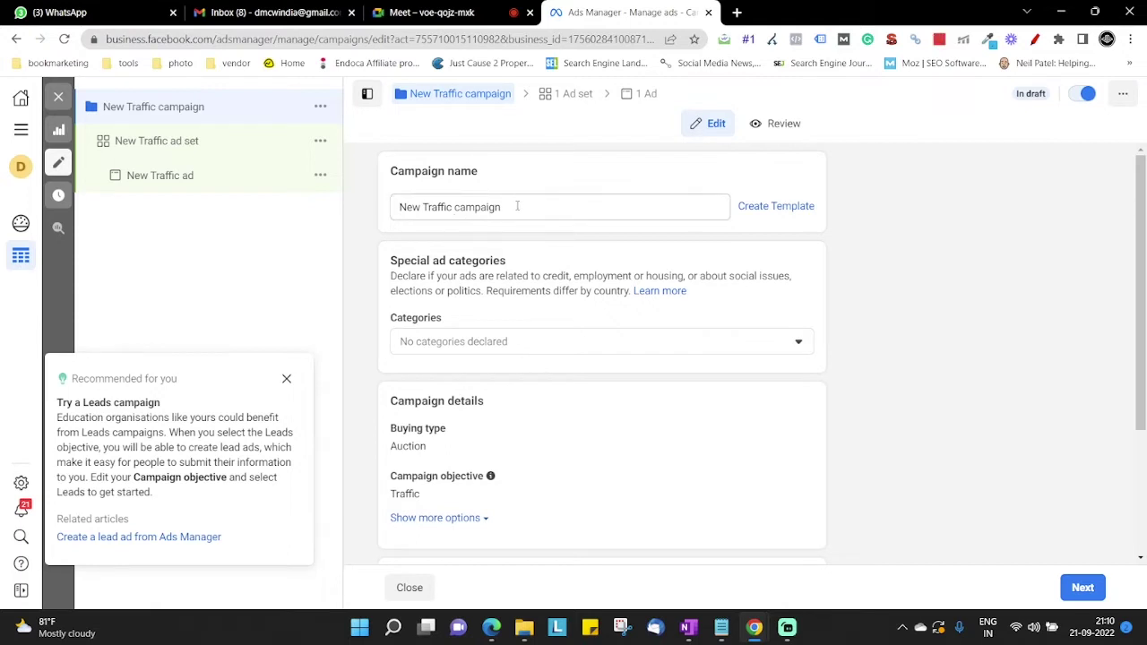
- Rename the campaign as "website traffic - demo", checking in on the Google Meet call before entering the name
click(517, 206)
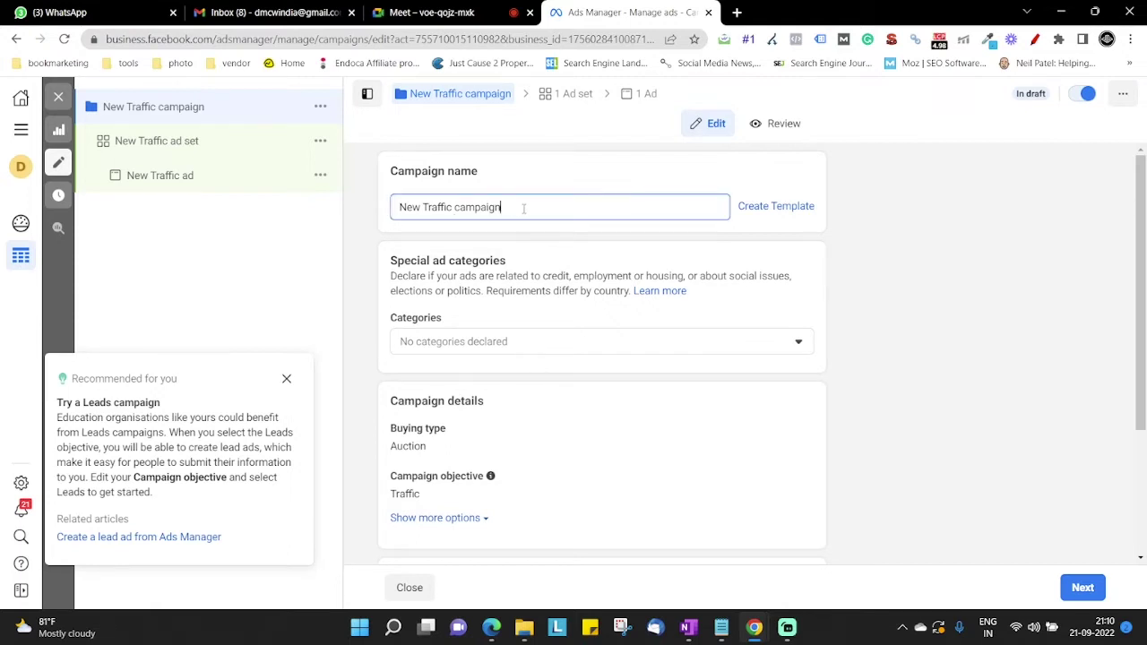
key(ctrl+a)
key(BackSpace)
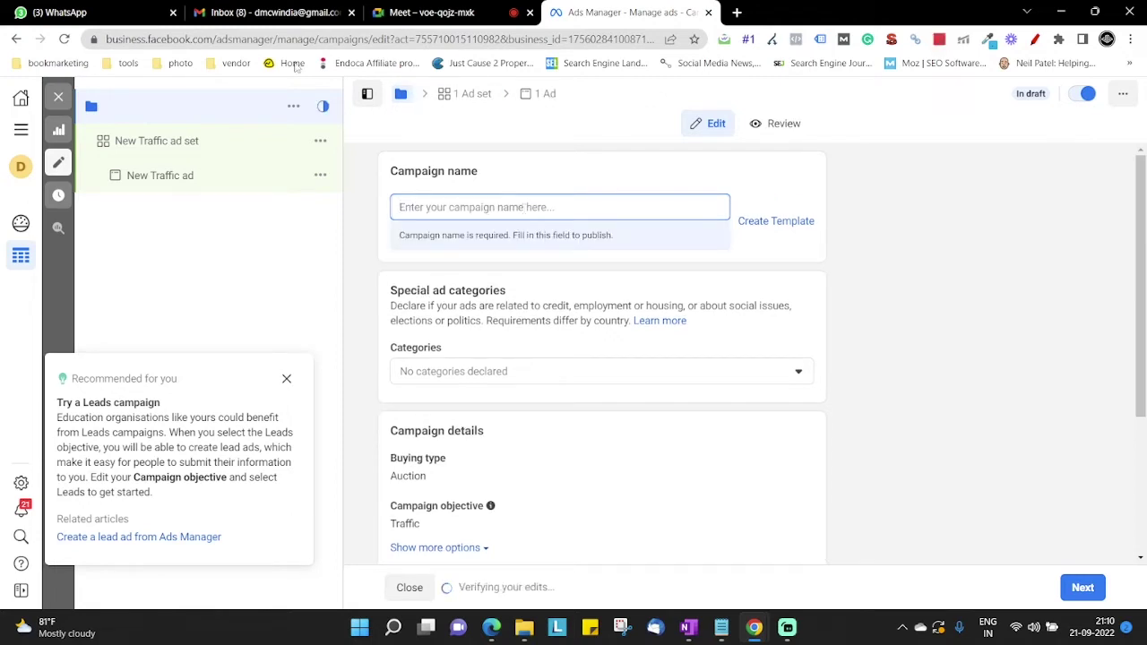
click(410, 12)
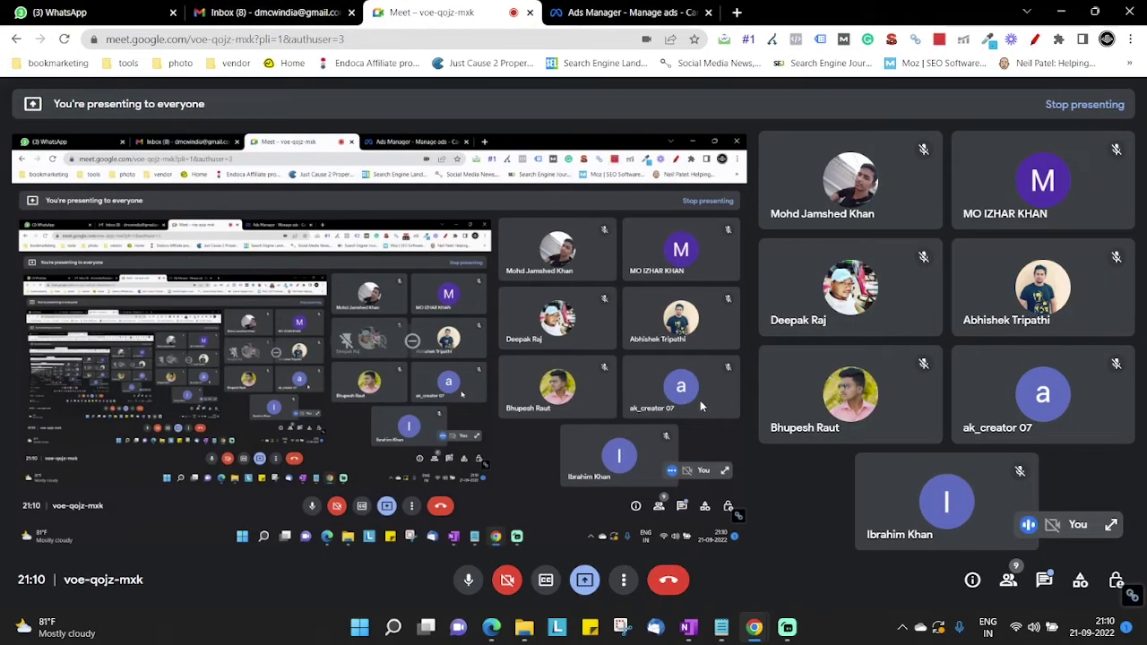
click(663, 9)
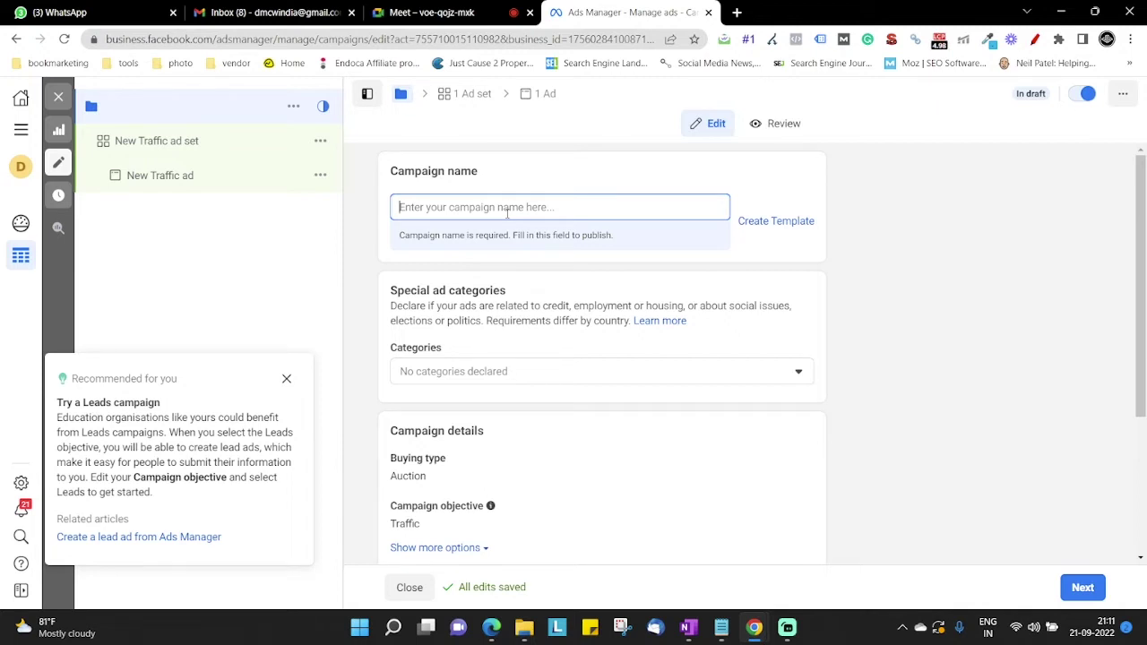
text(webs)
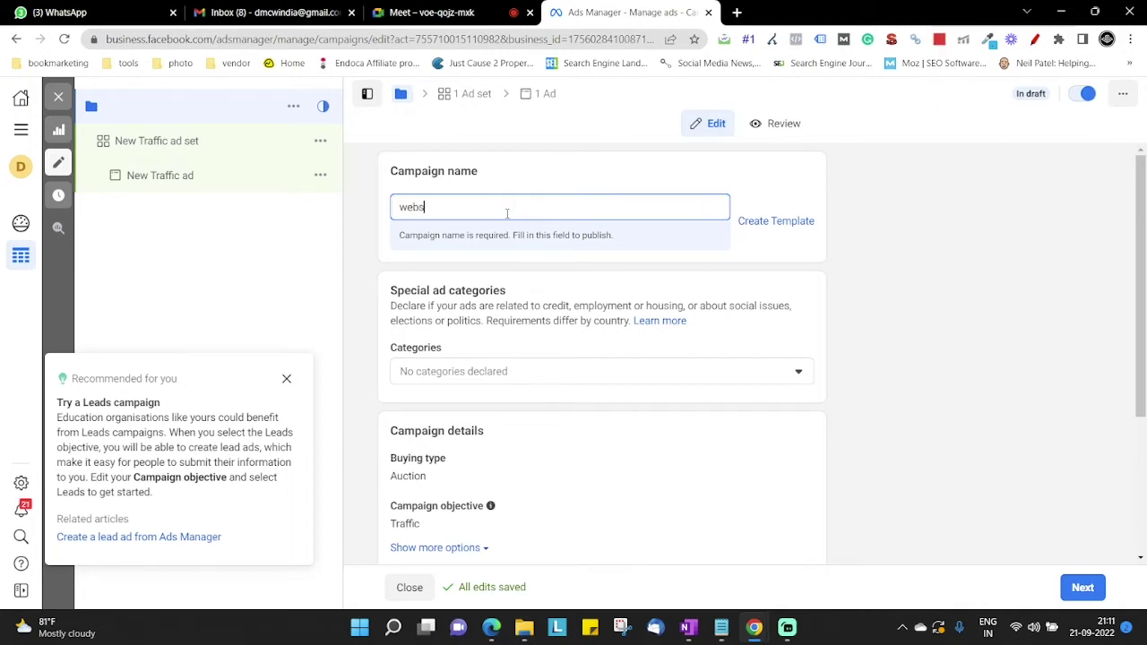
text(ite traffic)
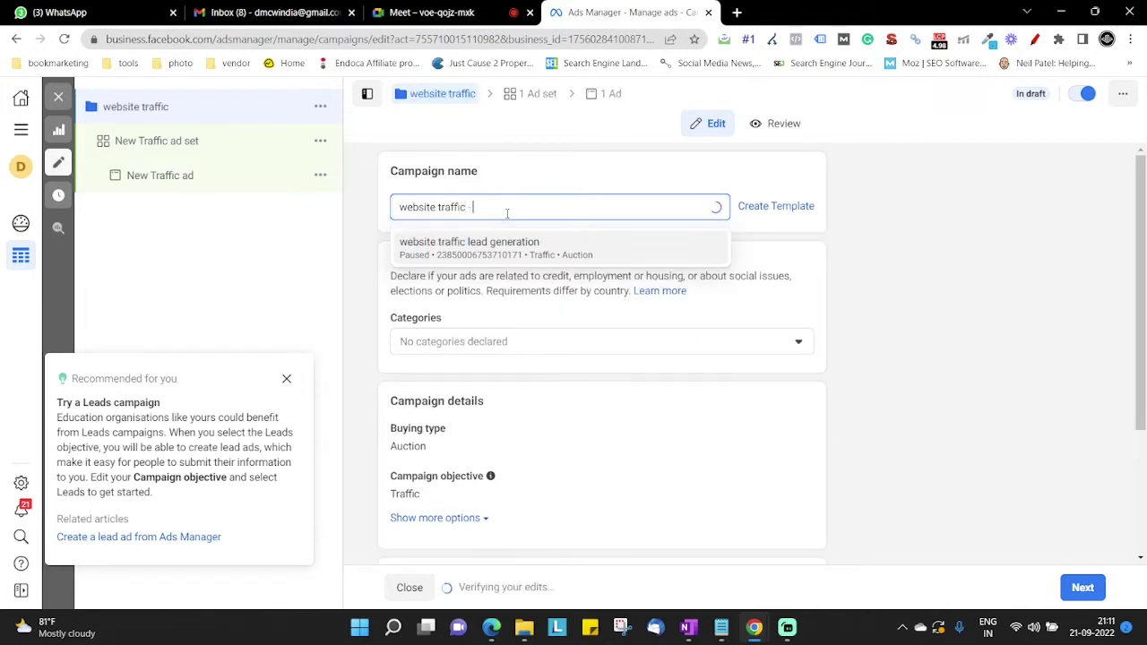
text( - demo)
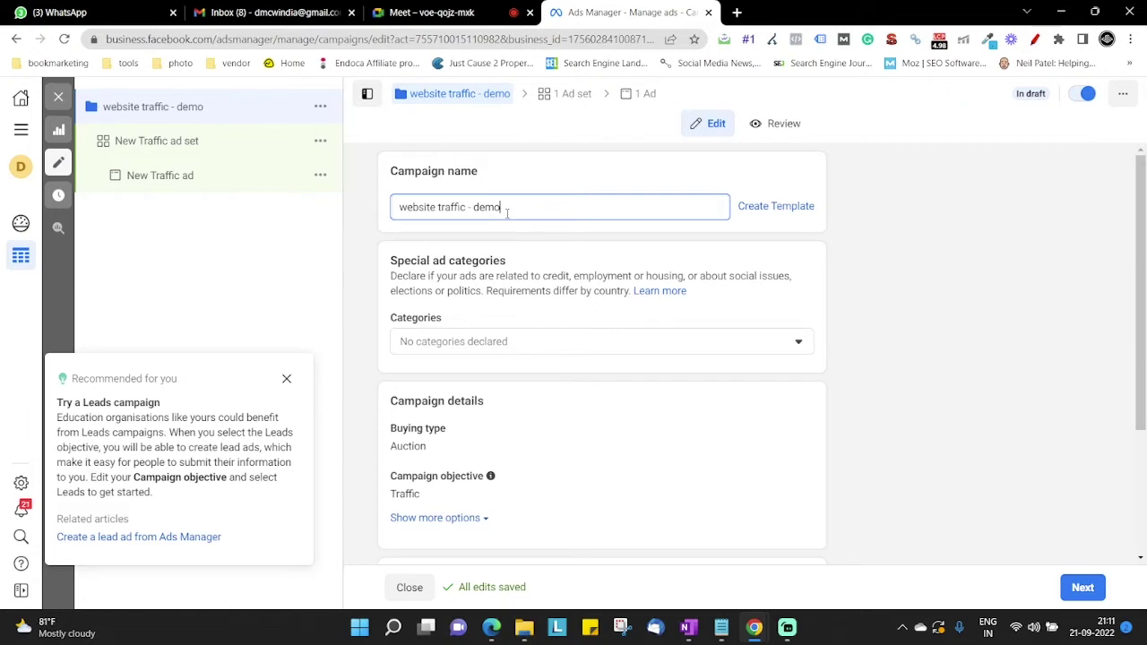
- Open the list of special ad categories for review and close it without declaring any category
scroll(507, 214, down, 1)
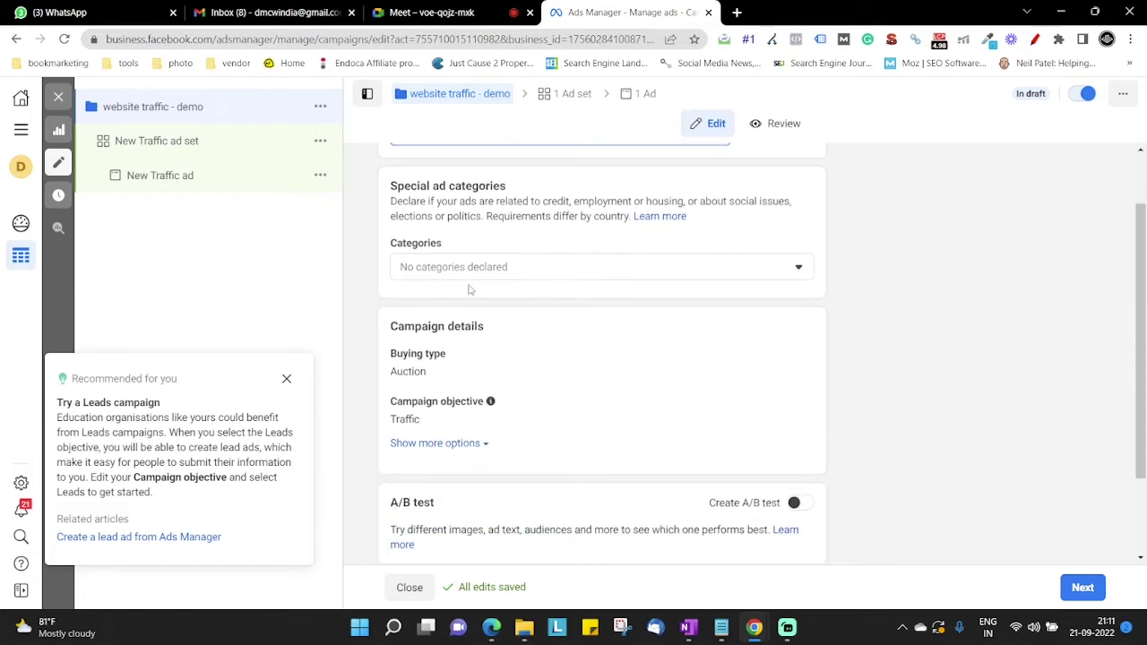
click(528, 271)
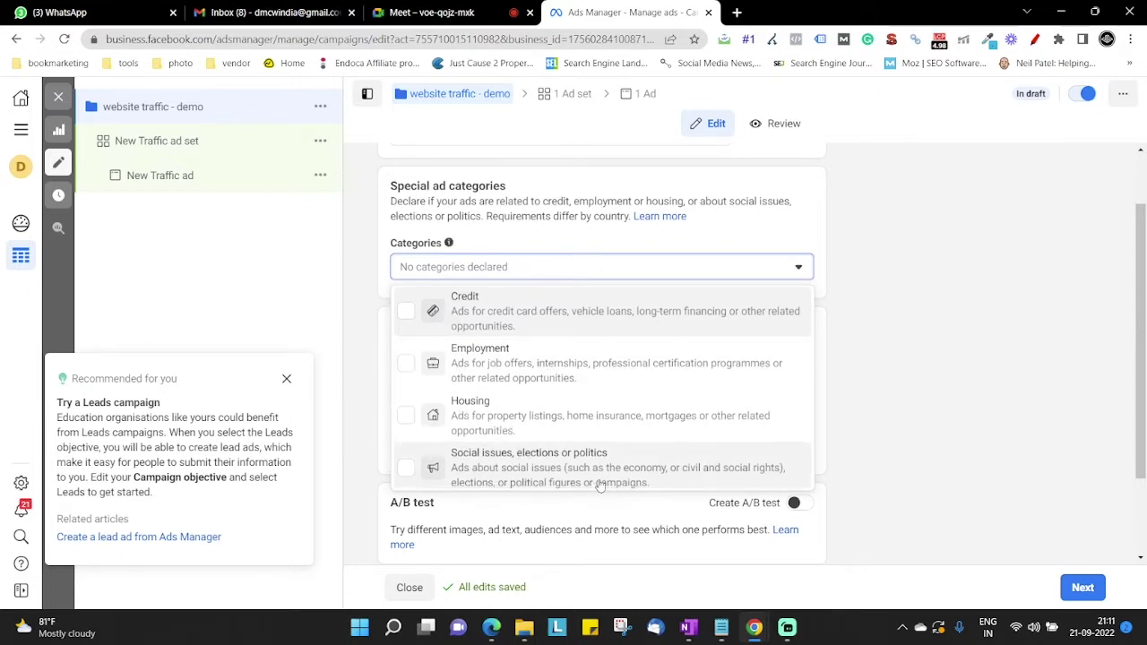
scroll(466, 421, down, 1)
click(386, 227)
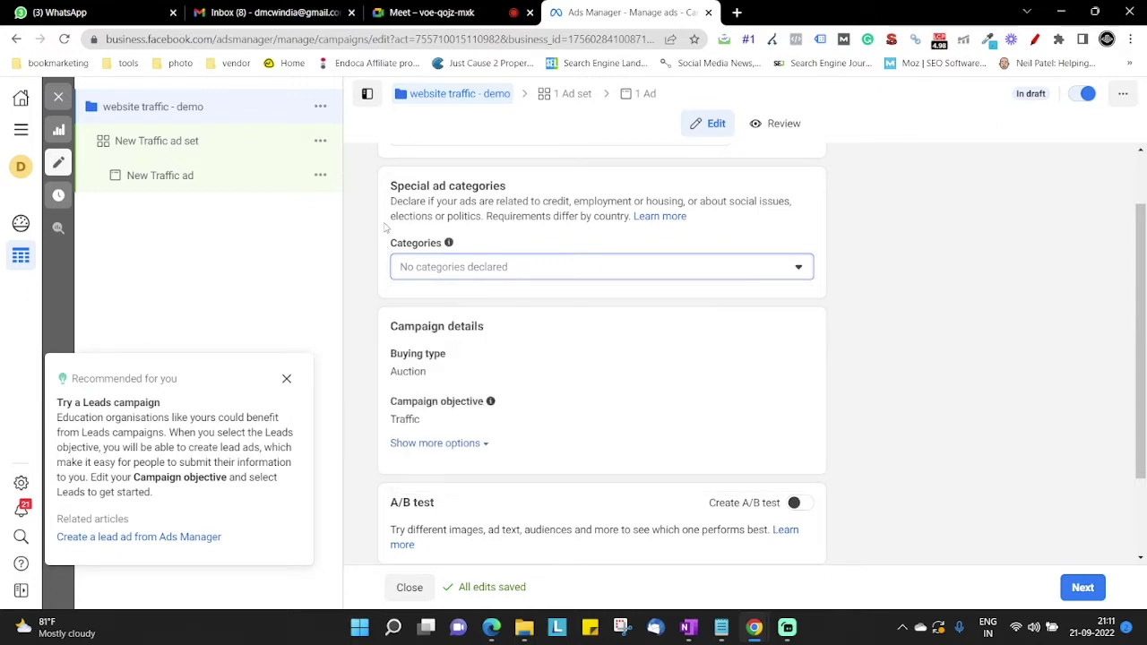
- Review the campaign details, highlighting the section heading and the Campaign objective label, through to the campaign budget section
scroll(423, 297, down, 1)
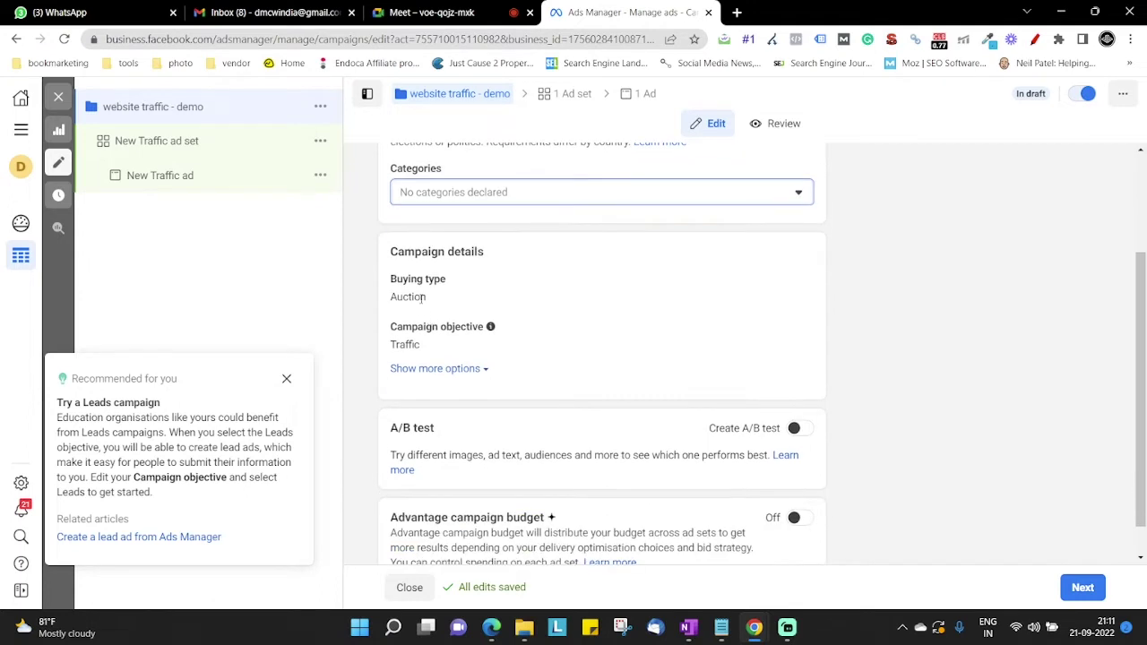
drag(401, 262, 487, 252)
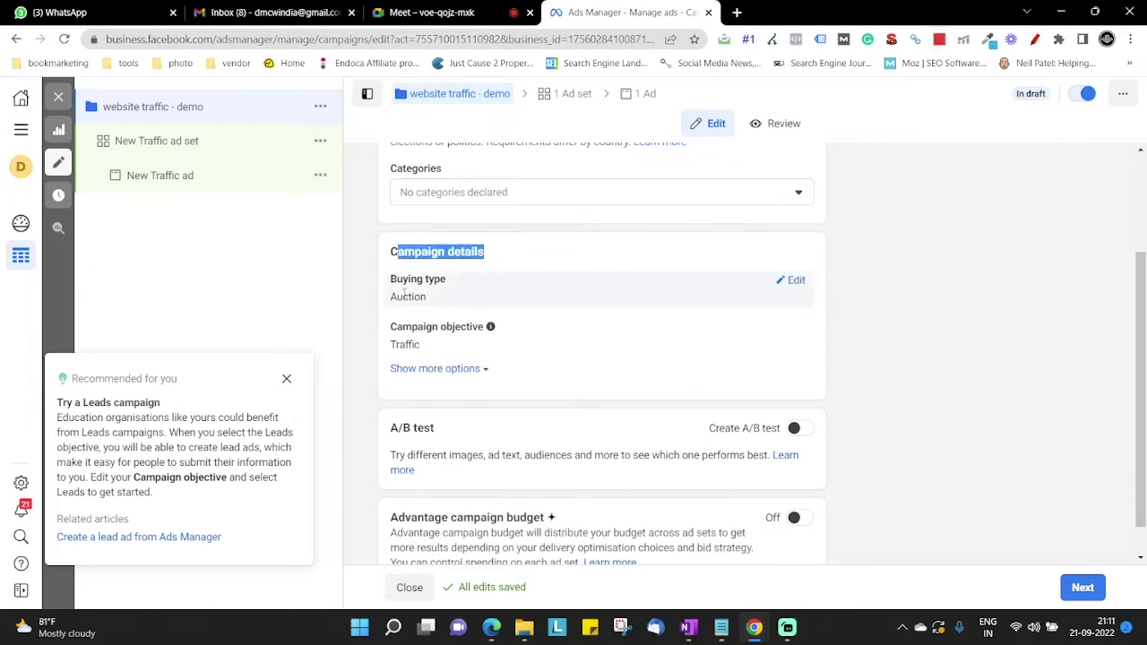
click(887, 374)
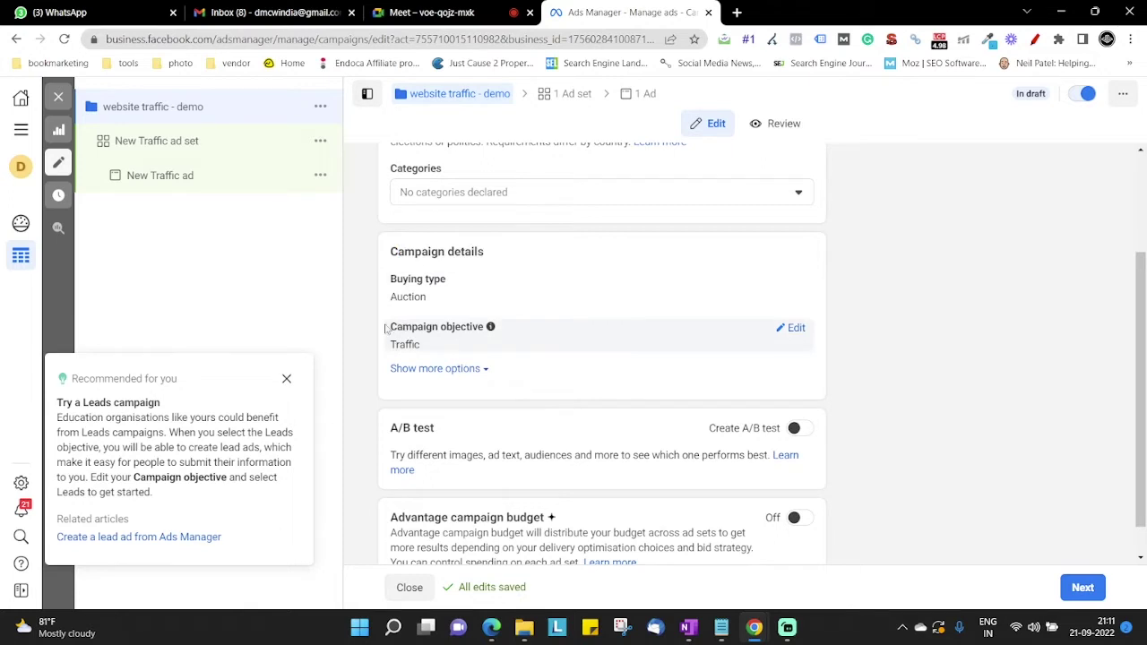
drag(392, 332, 473, 335)
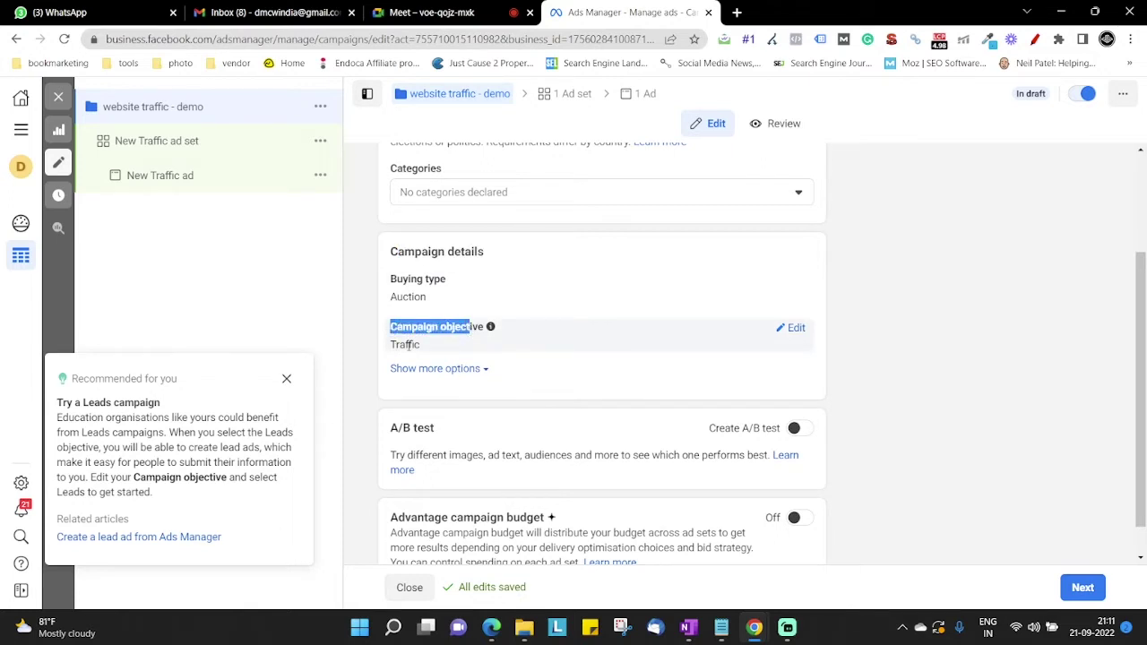
scroll(409, 345, down, 1)
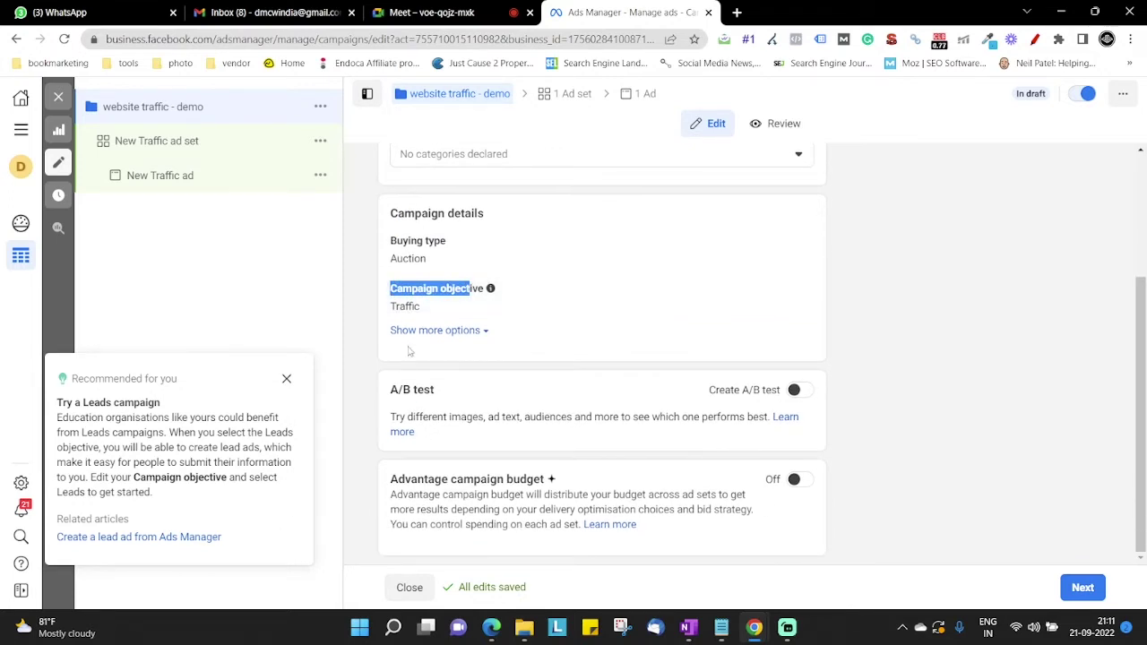
- Proceed to the ad set settings and rename the ad set as "demo 1"
click(1068, 594)
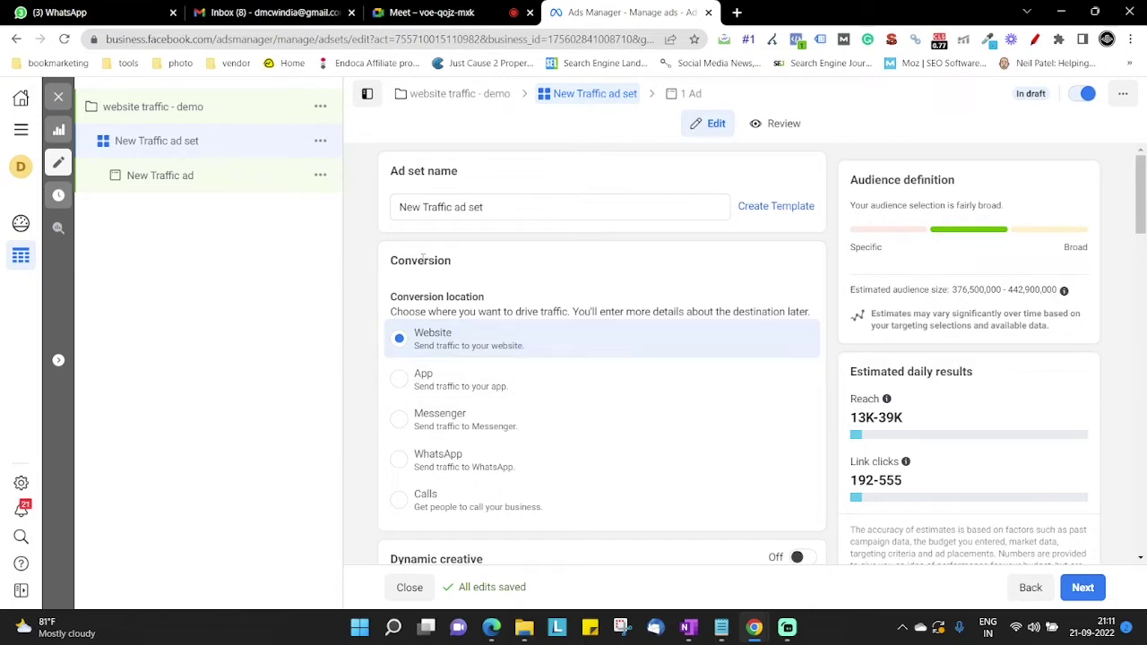
click(463, 206)
key(ctrl+a)
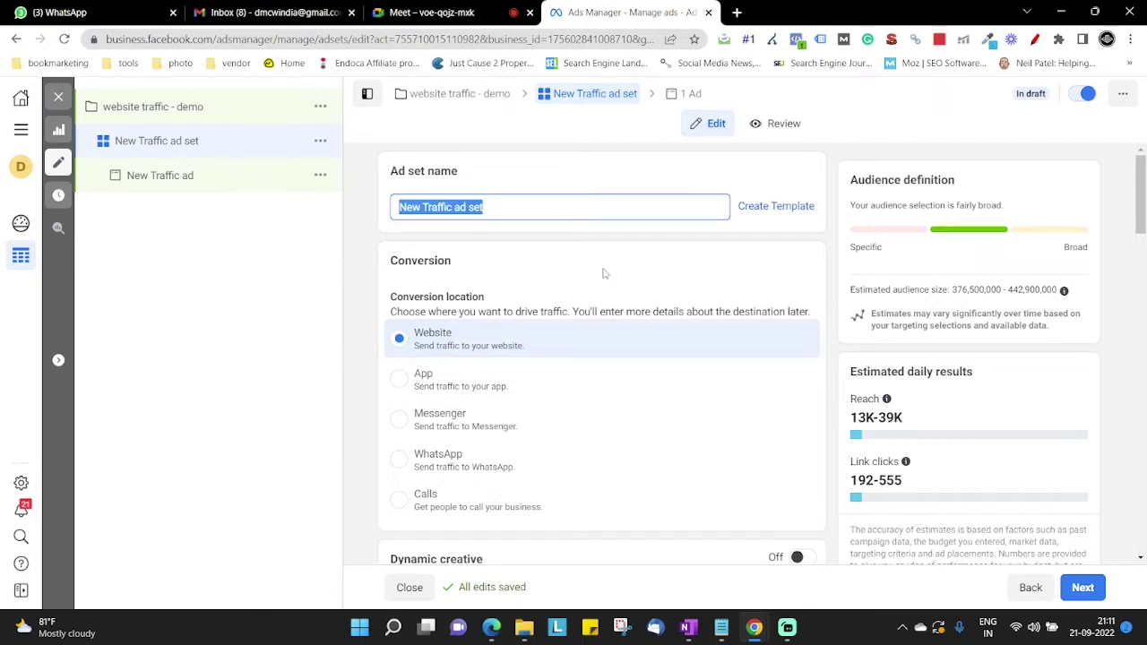
key(BackSpace)
text(demo 1)
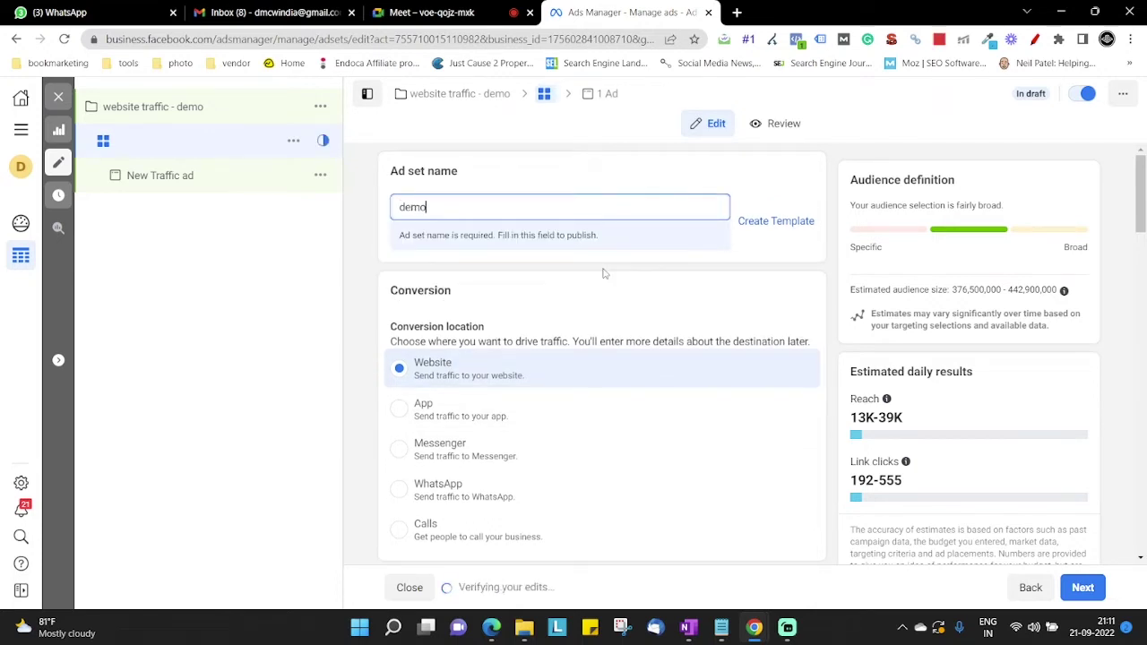
click(379, 219)
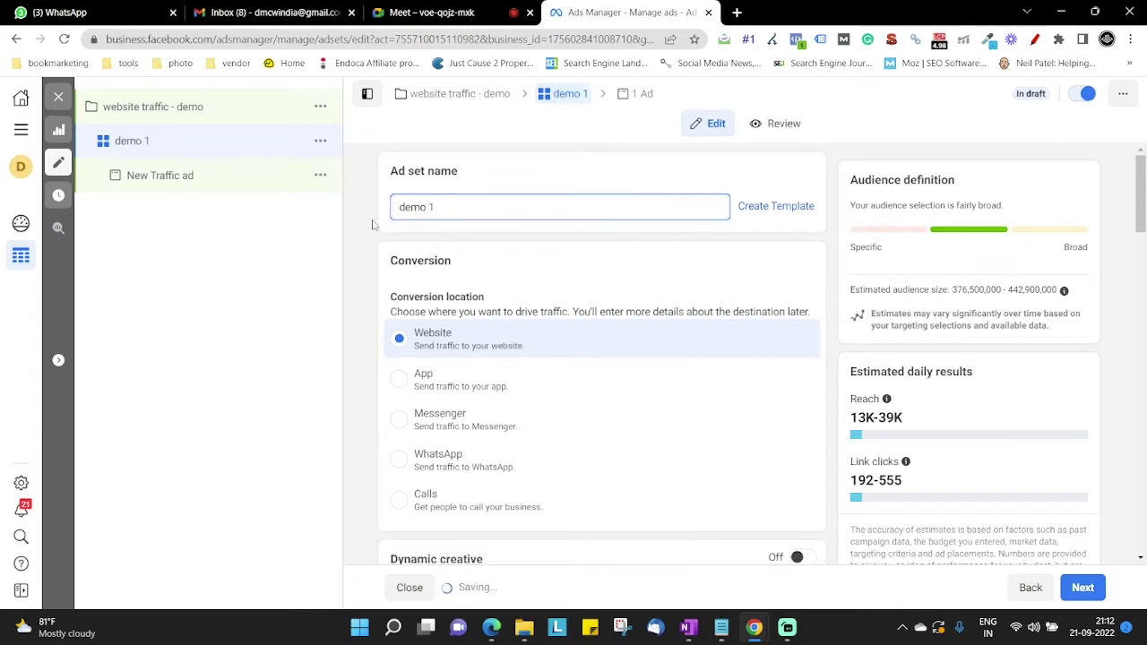
- Try App as the ad set's conversion location, and switch the selection back to Website
scroll(372, 288, down, 1)
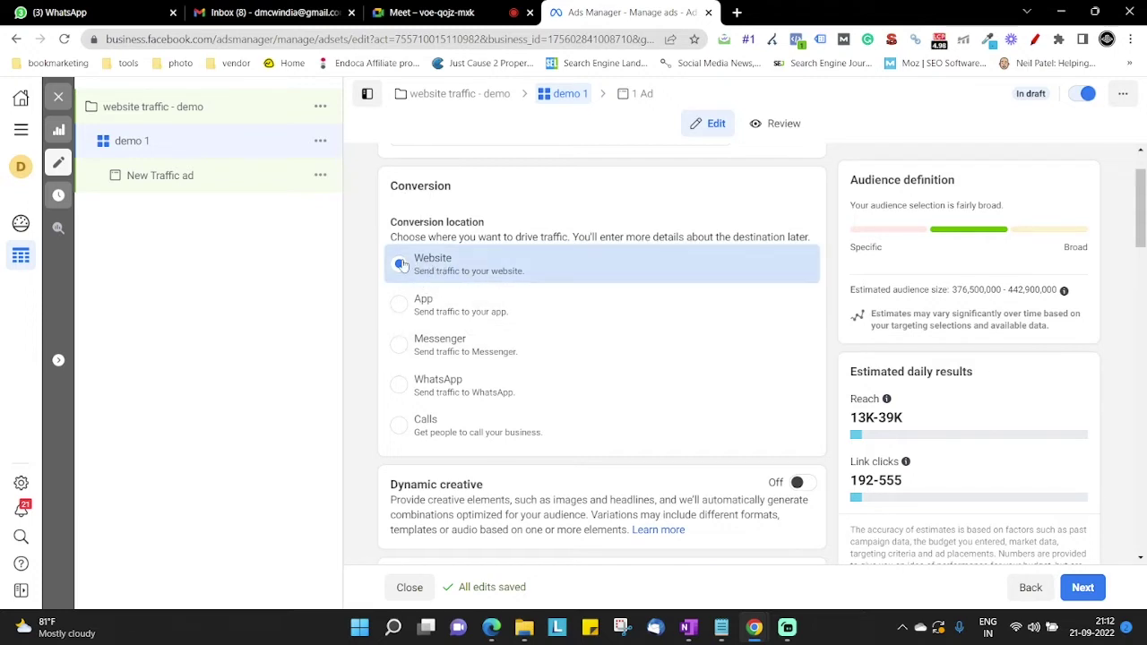
click(401, 305)
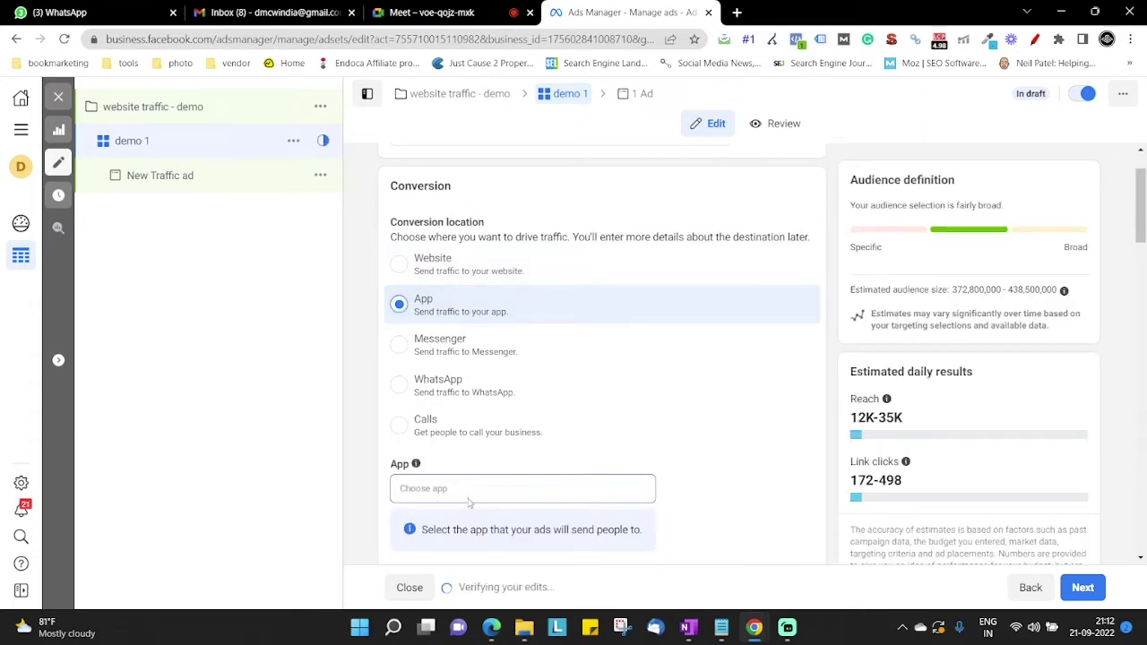
click(429, 266)
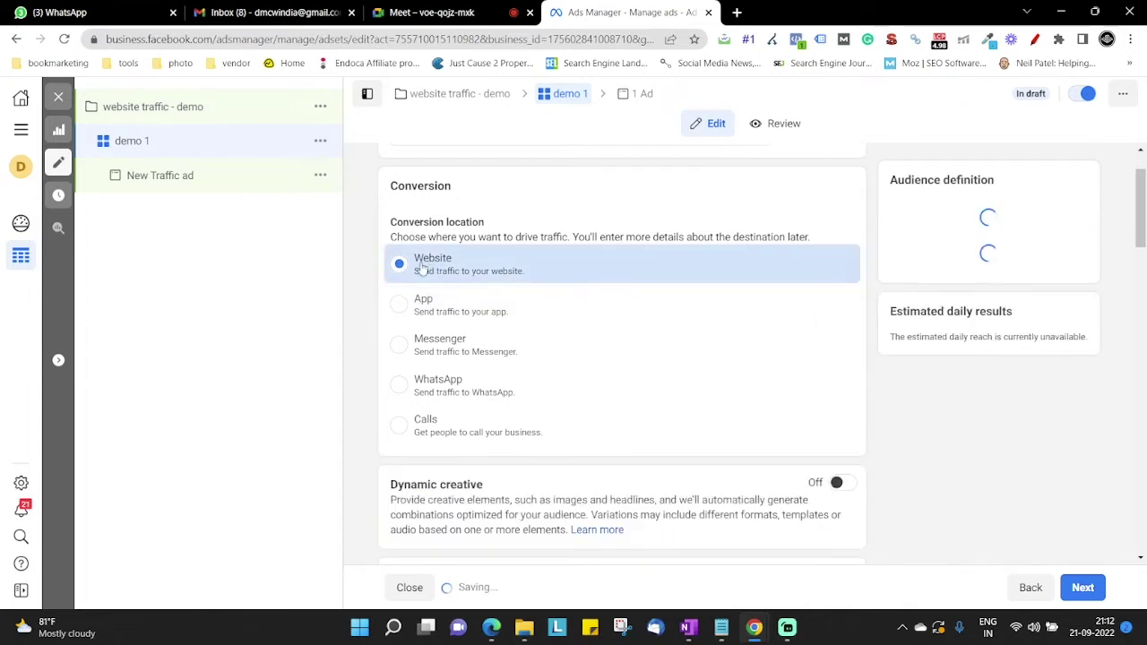
- Switch the ad set budget type to Lifetime budget and highlight its amount
scroll(421, 363, down, 3)
scroll(439, 353, down, 1)
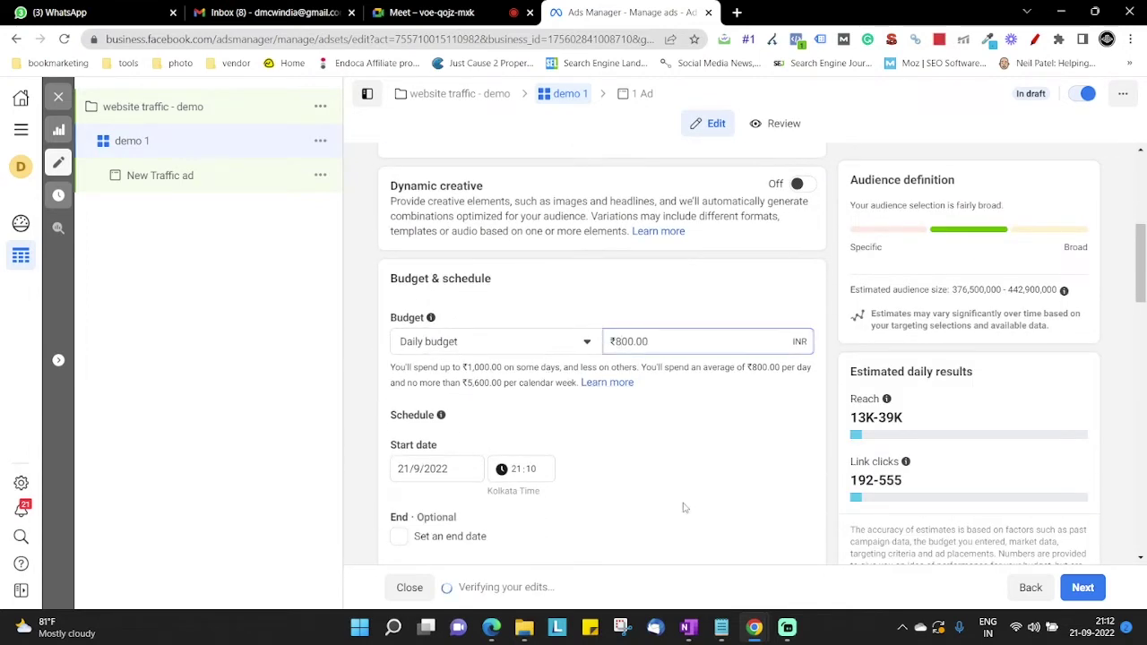
click(587, 343)
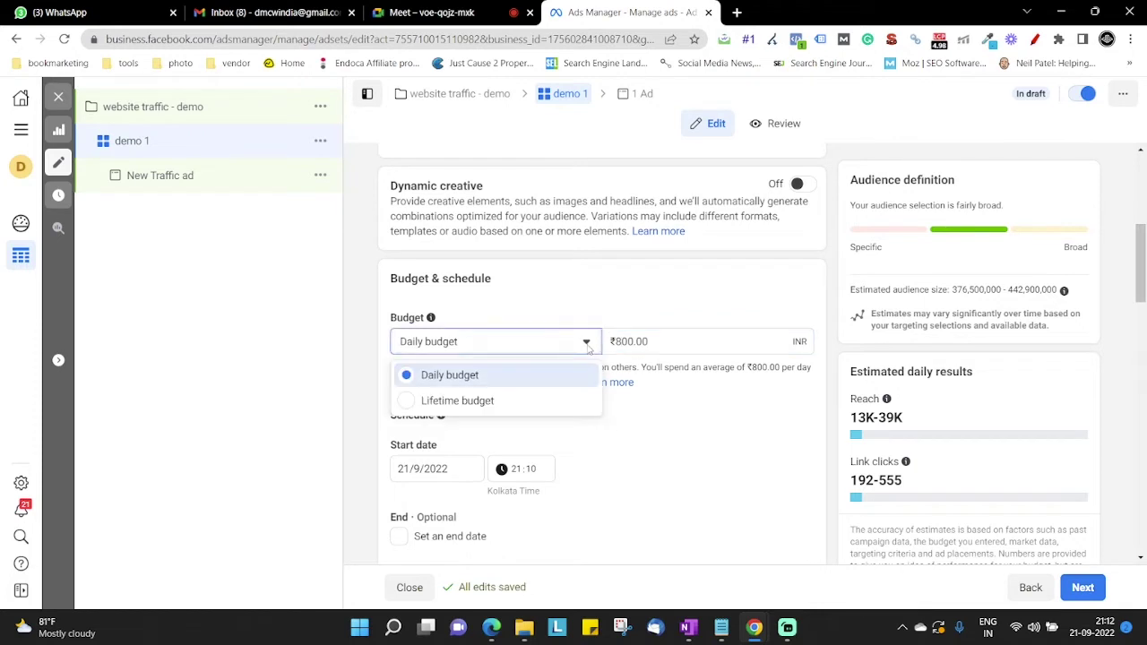
click(448, 401)
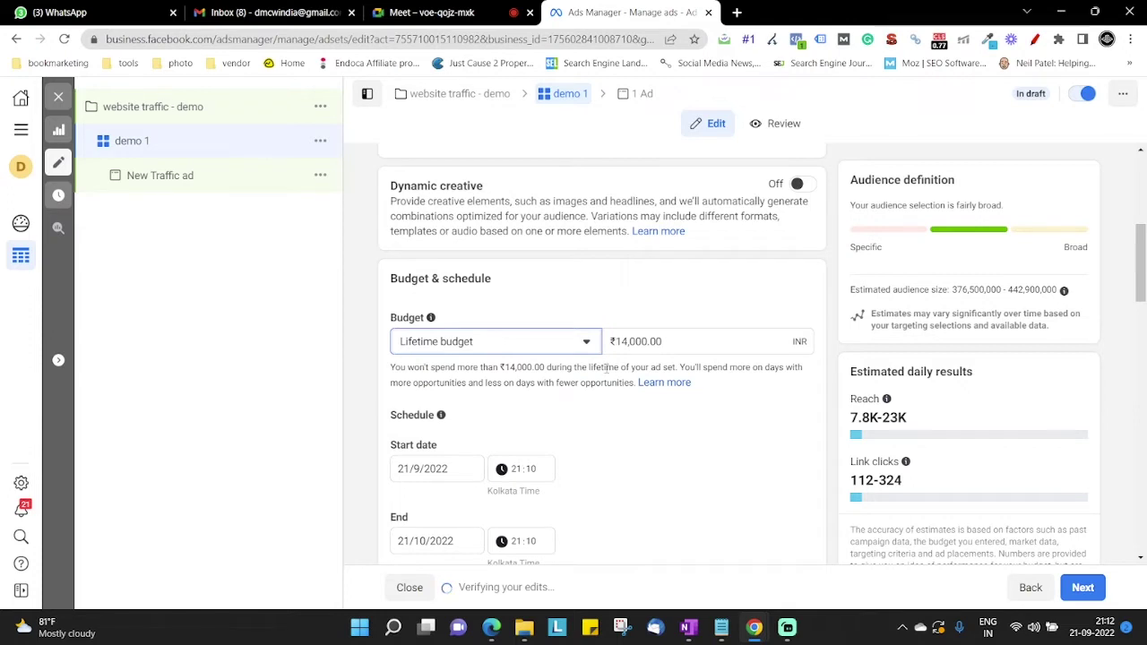
drag(610, 342, 664, 342)
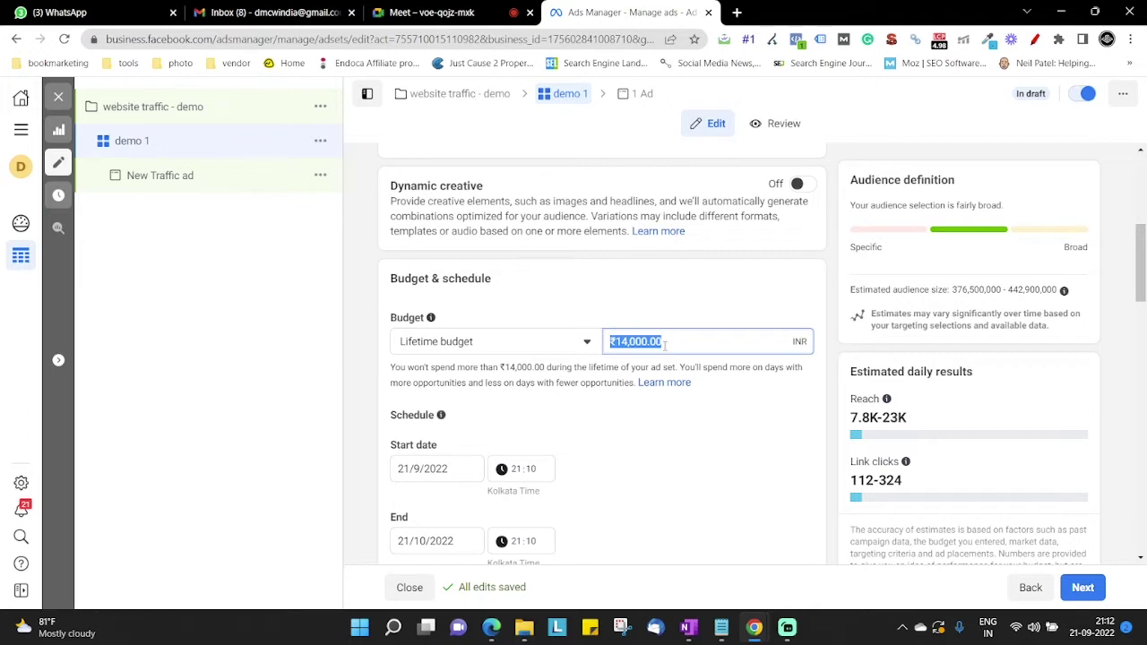
- Switch the budget type back to Daily budget and set the amount to ₹1,000.00
click(541, 347)
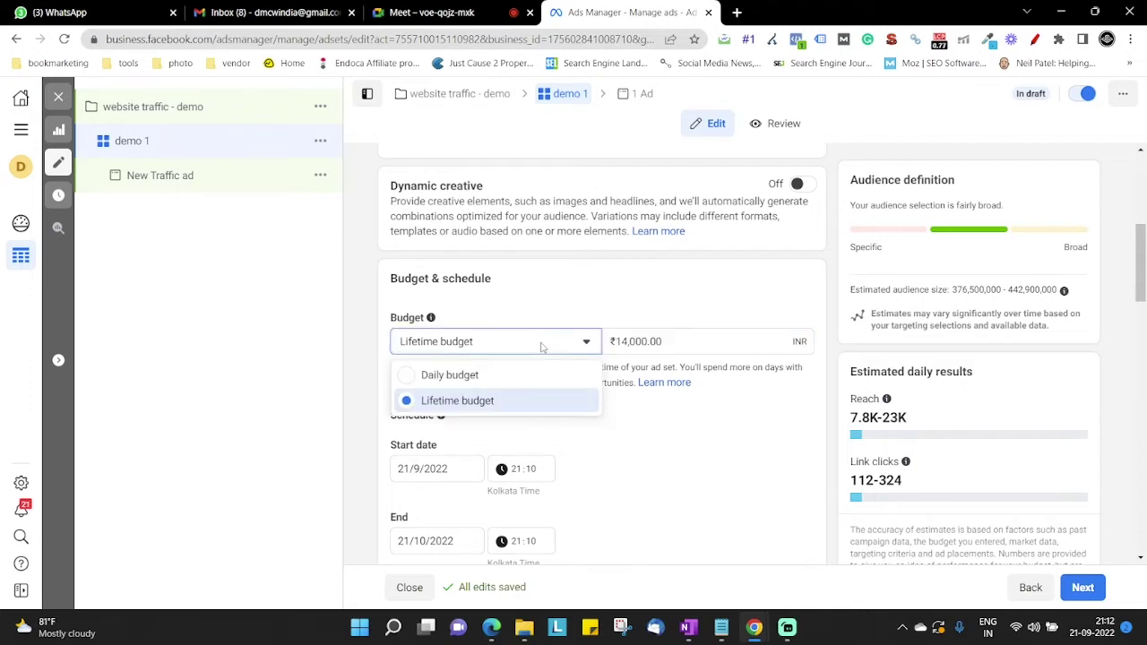
click(477, 376)
click(618, 342)
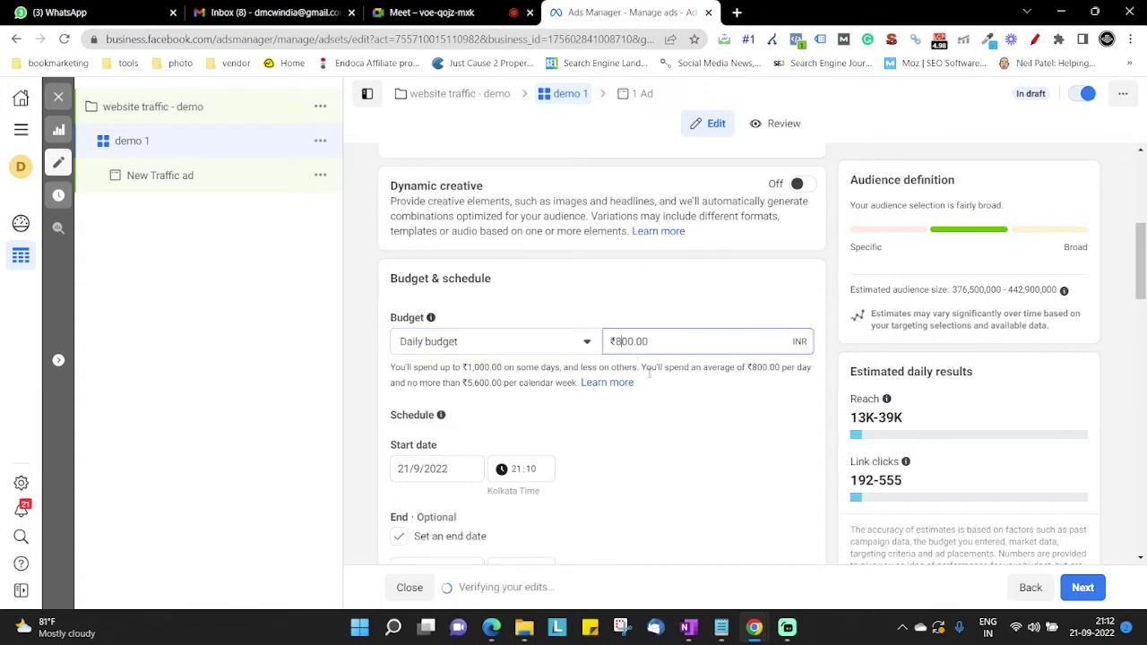
key(BackSpace)
text(10)
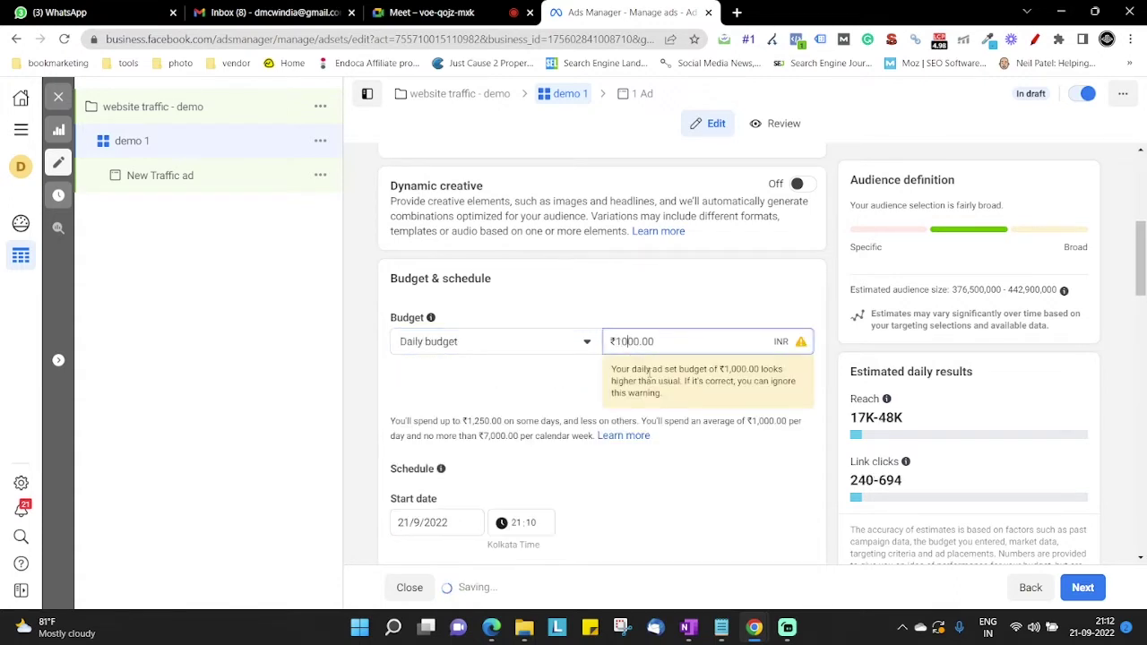
click(613, 305)
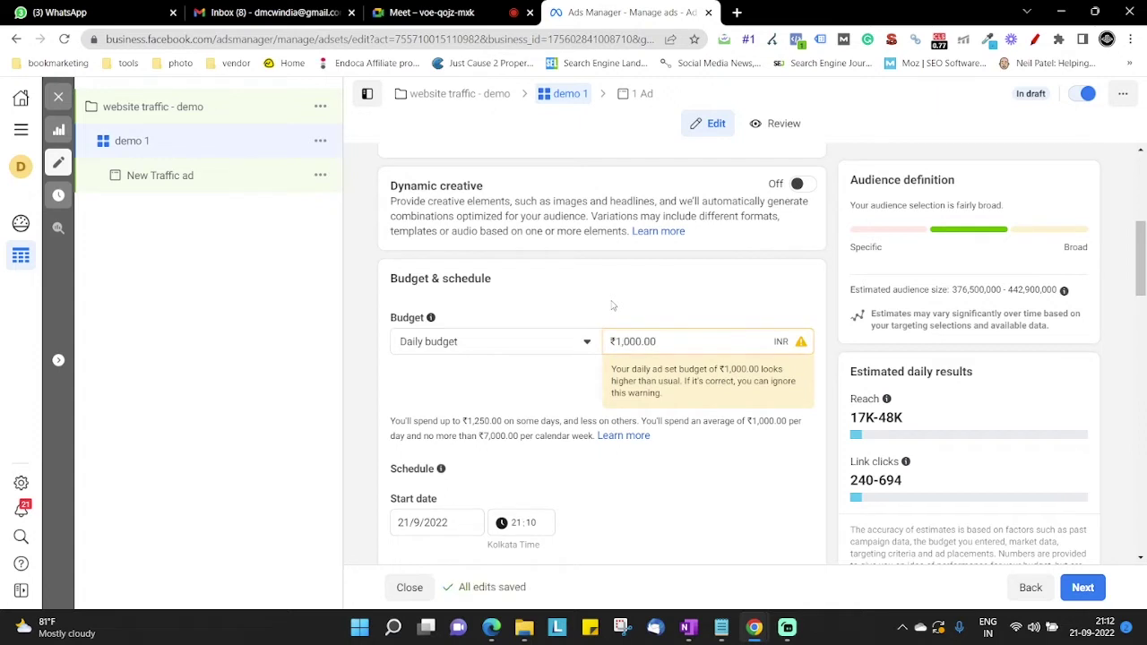
- Set the ad set's schedule to start on 22/9/2022 at 08:00
scroll(612, 305, down, 3)
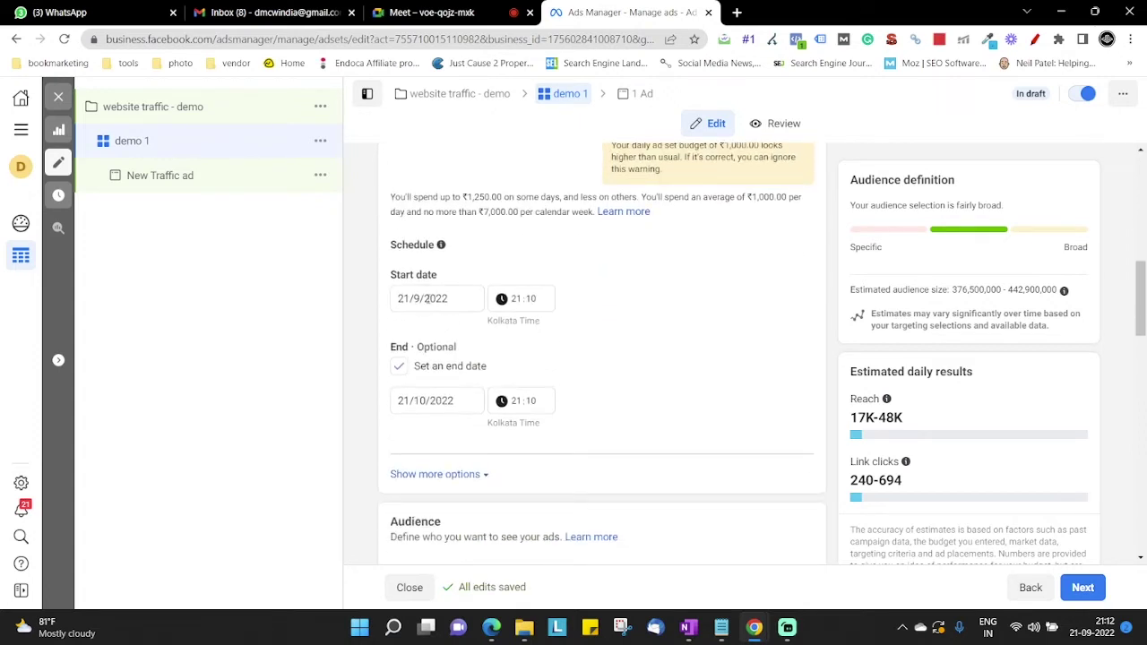
click(426, 299)
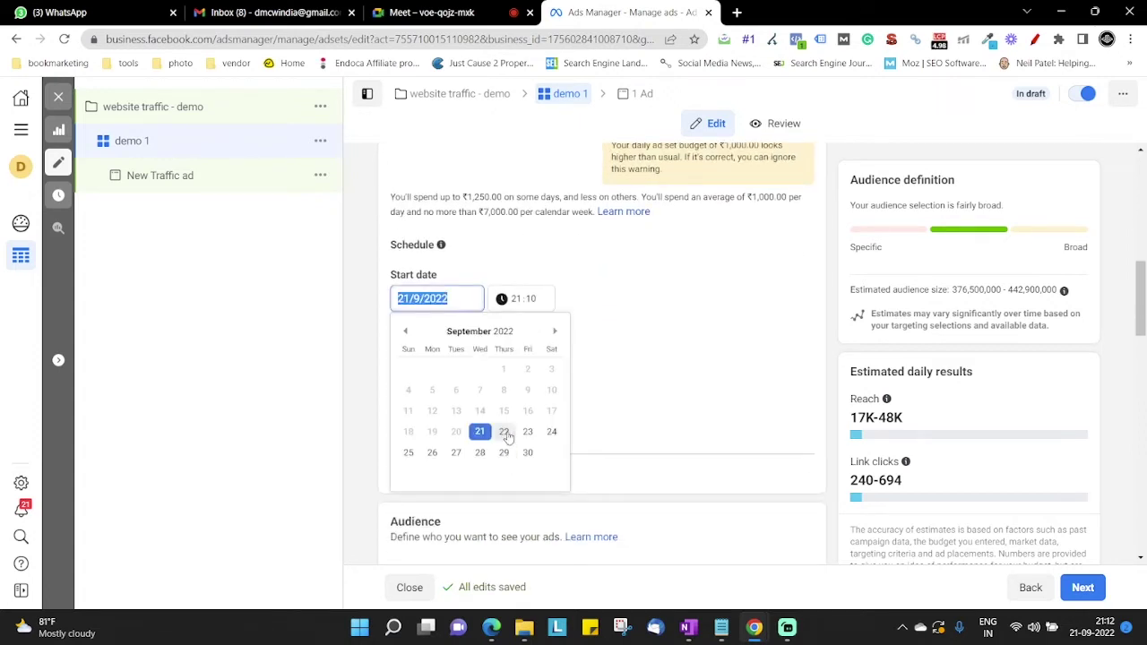
click(505, 432)
click(521, 301)
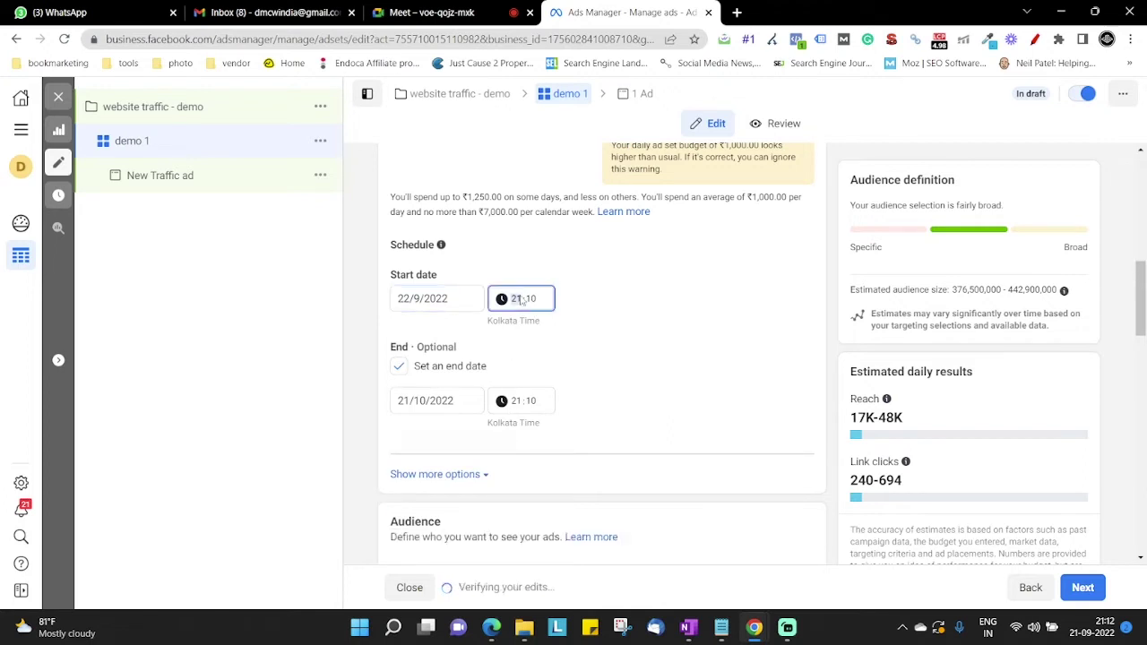
click(518, 305)
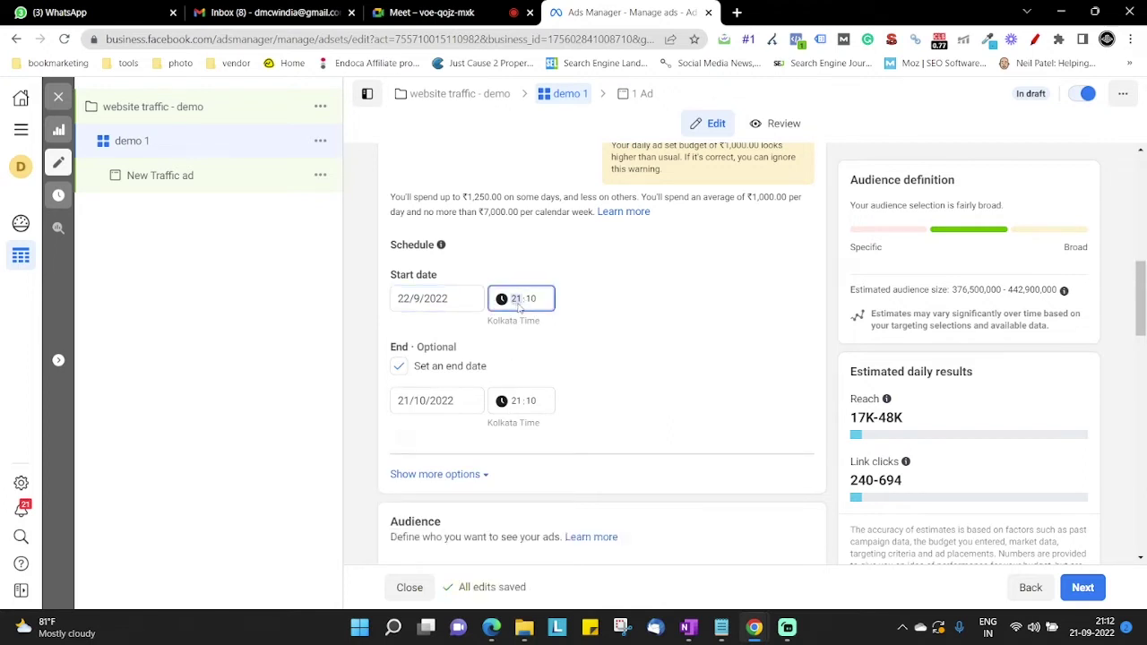
key(BackSpace)
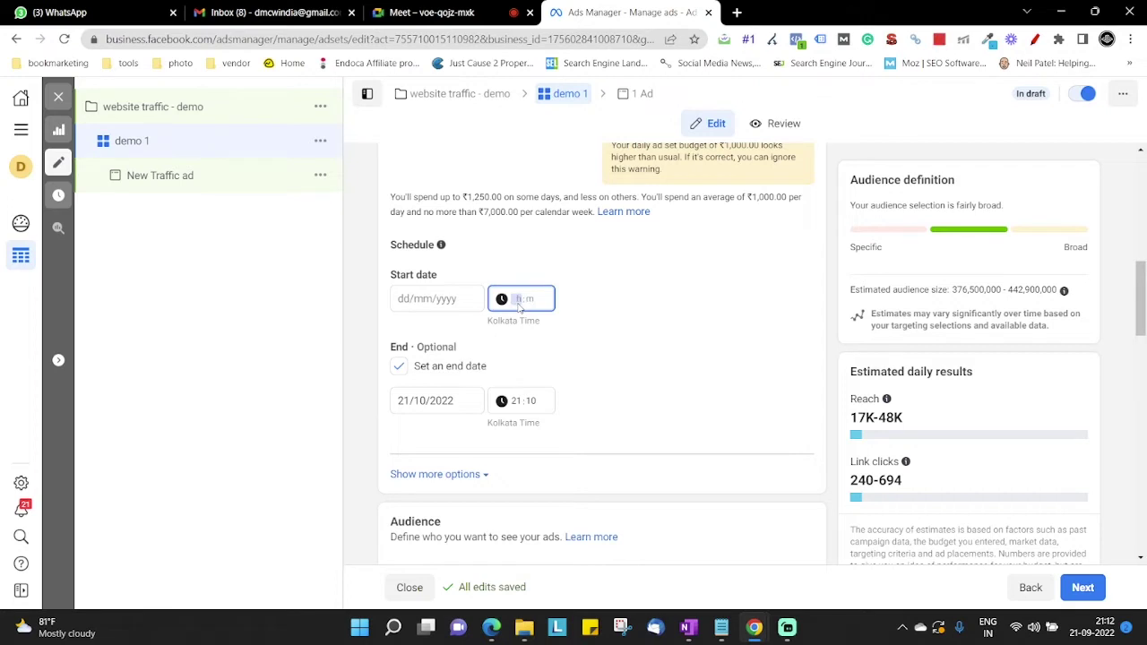
key(shift+Tab)
click(504, 434)
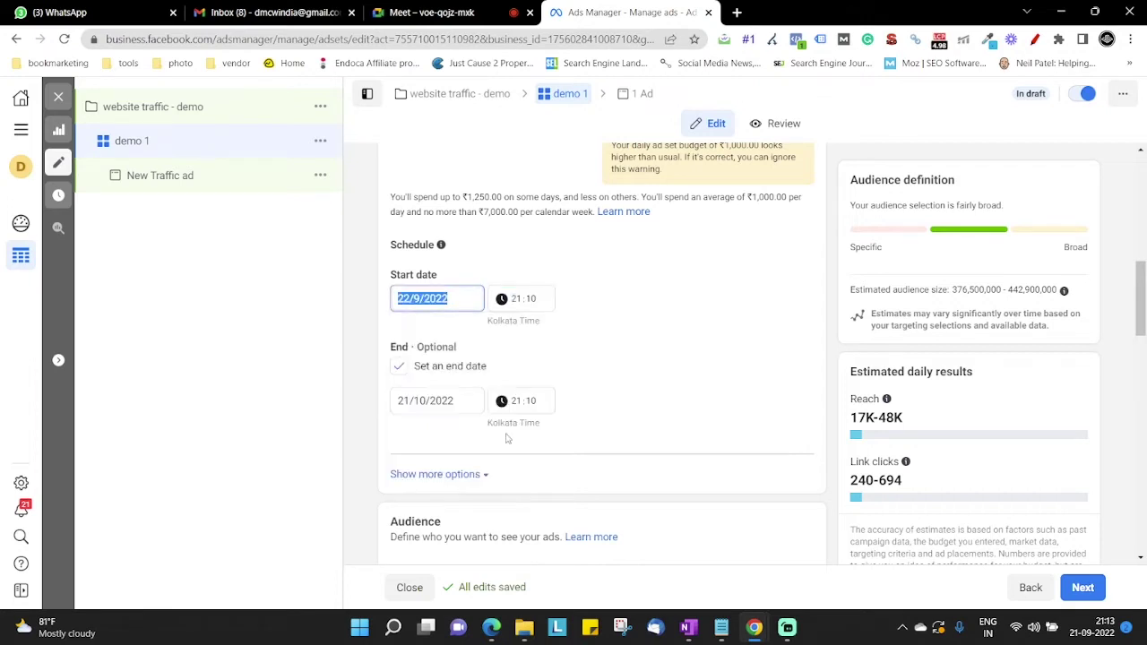
click(524, 307)
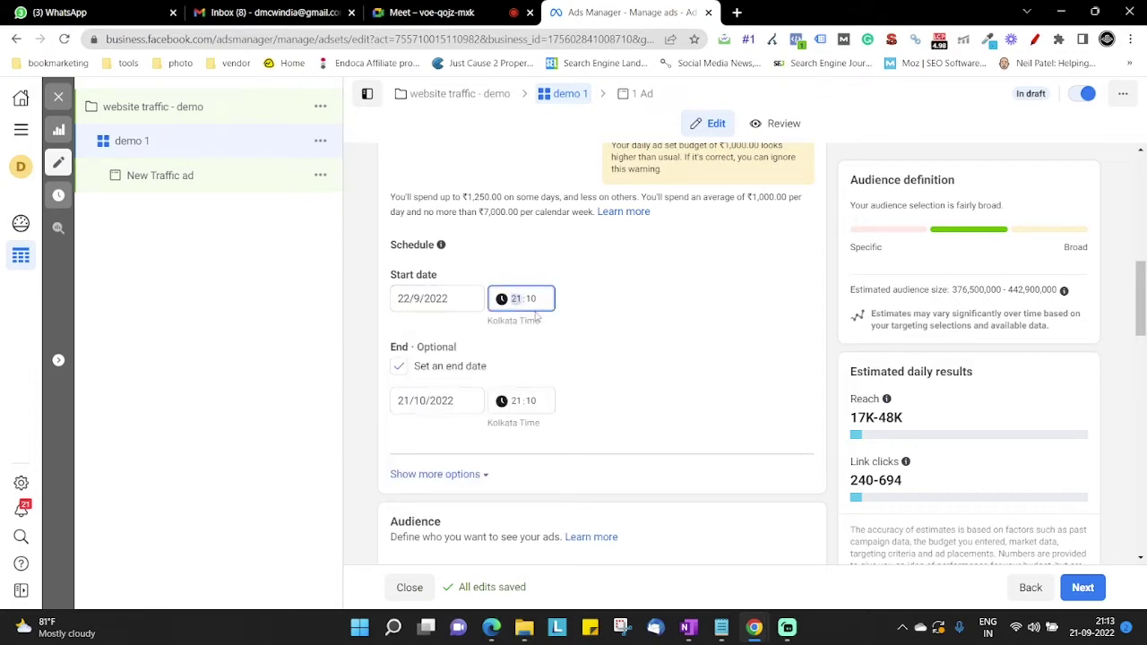
text(08)
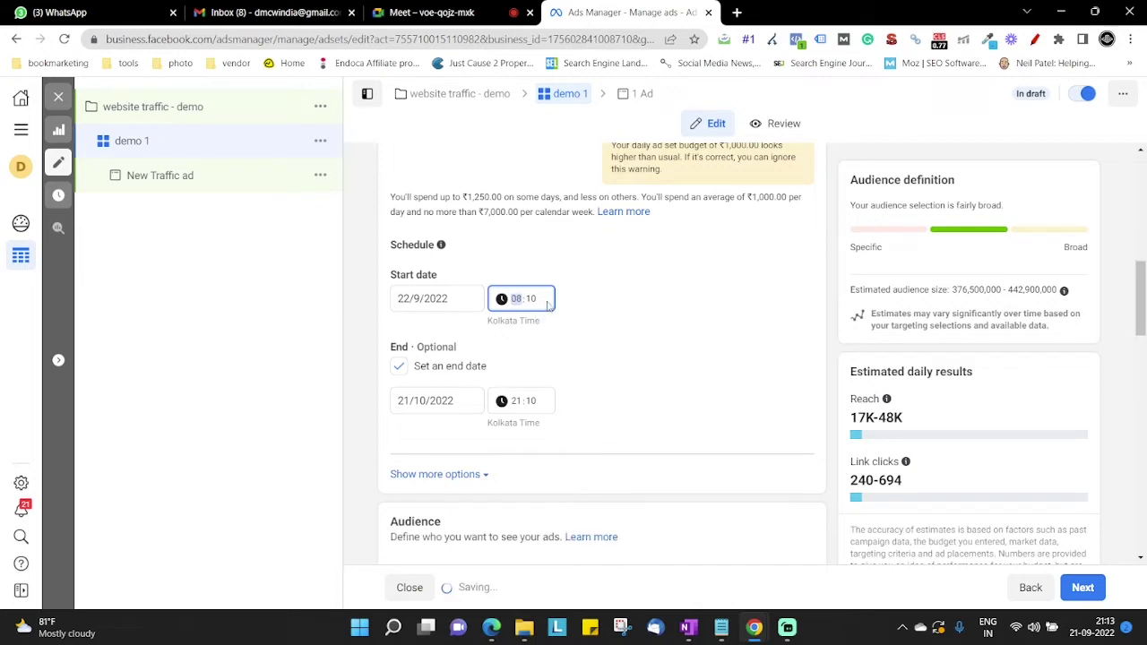
click(531, 299)
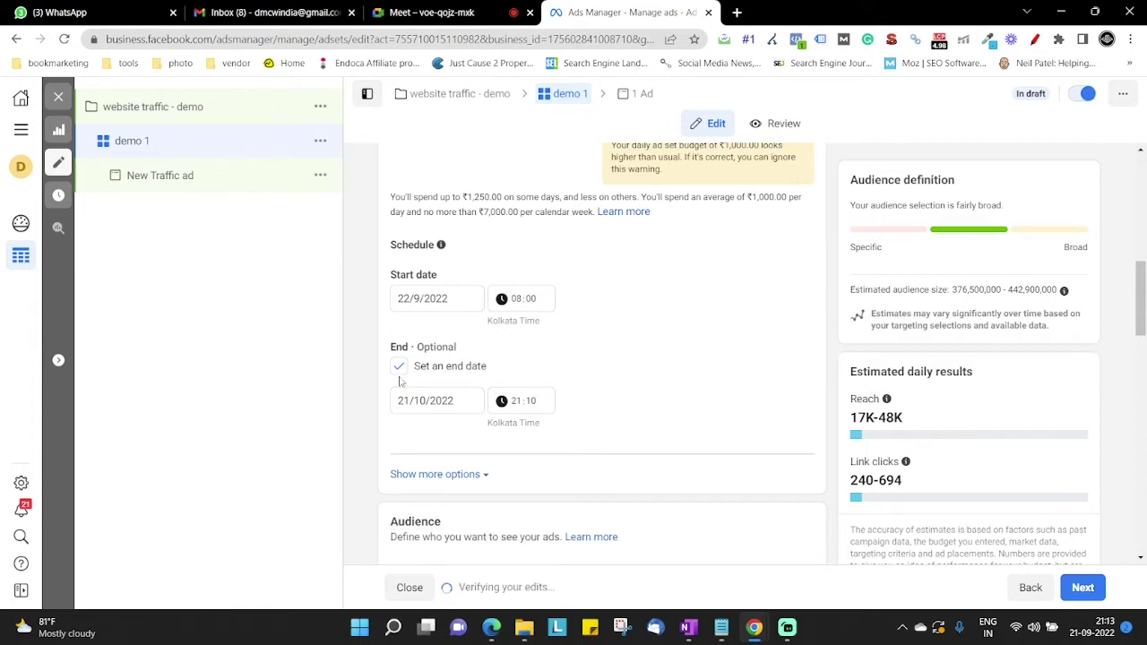
- Try 31/10/2022 as the schedule's end date, and turn the end date option off
click(430, 401)
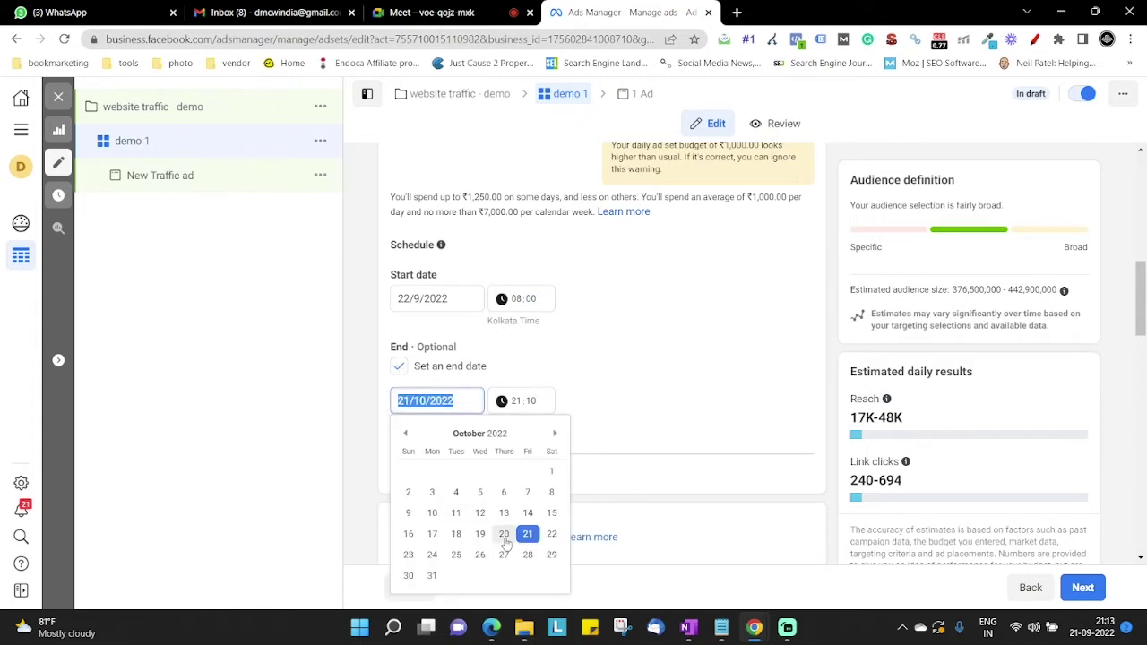
click(432, 575)
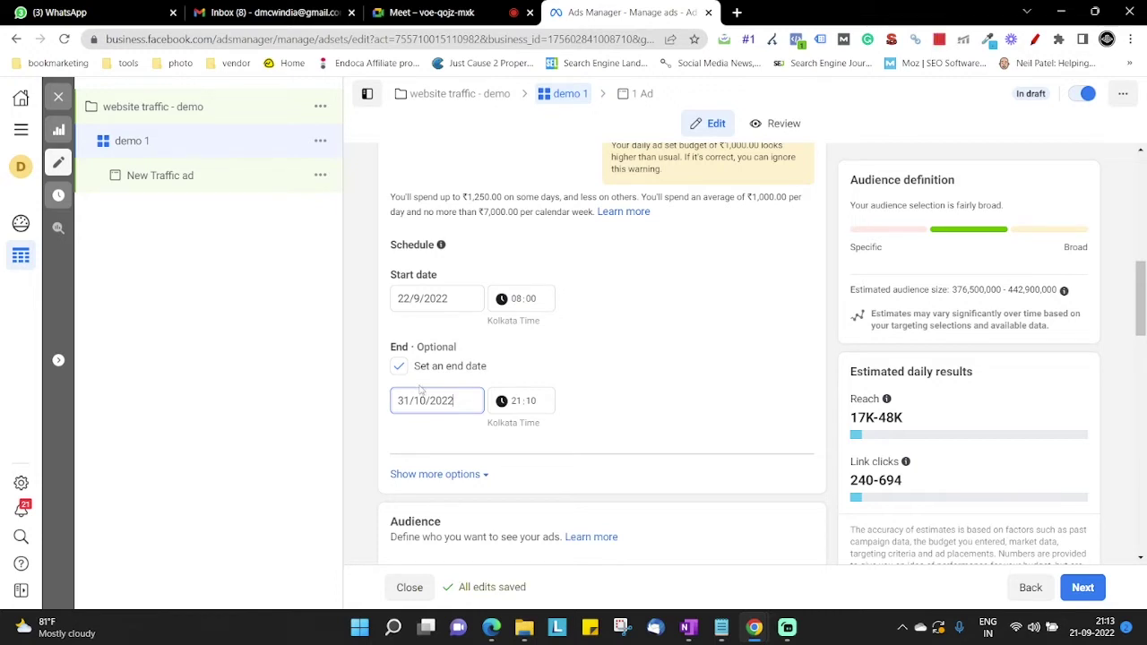
click(399, 368)
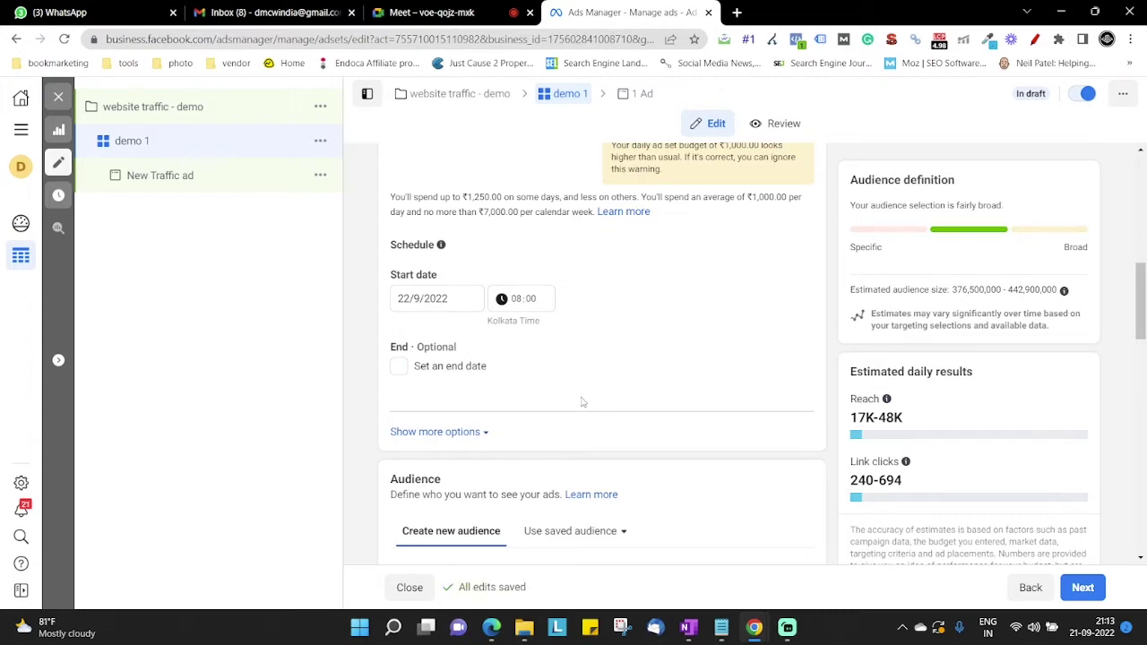
- Enable an end date for the schedule and set it to 30/9/2022
scroll(581, 402, down, 1)
click(399, 291)
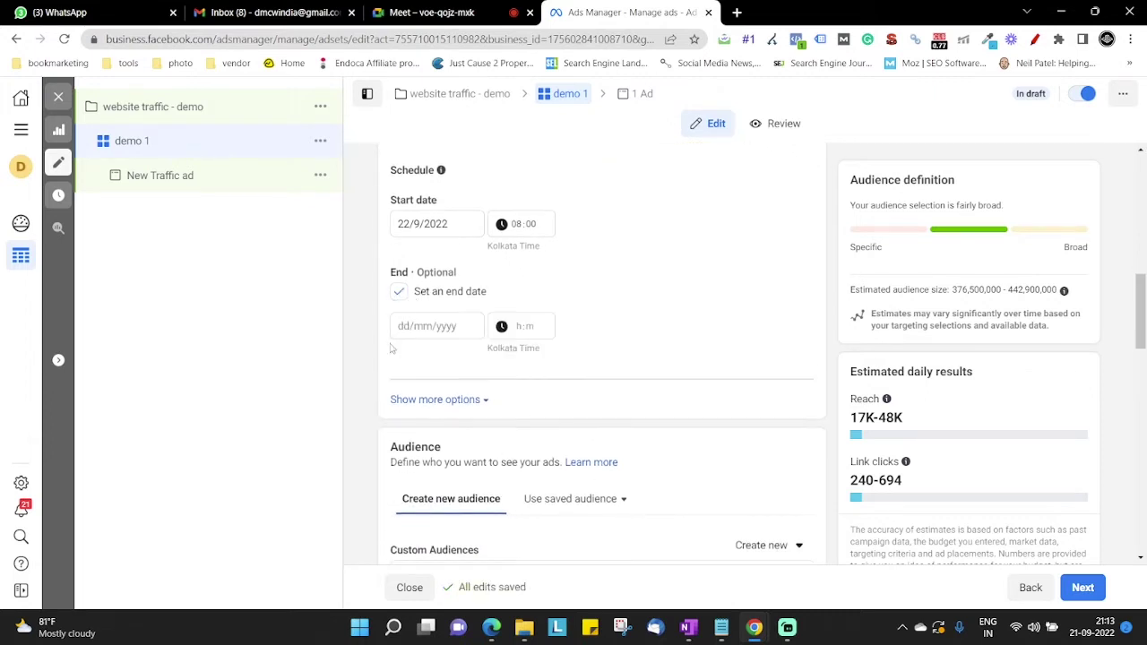
click(431, 331)
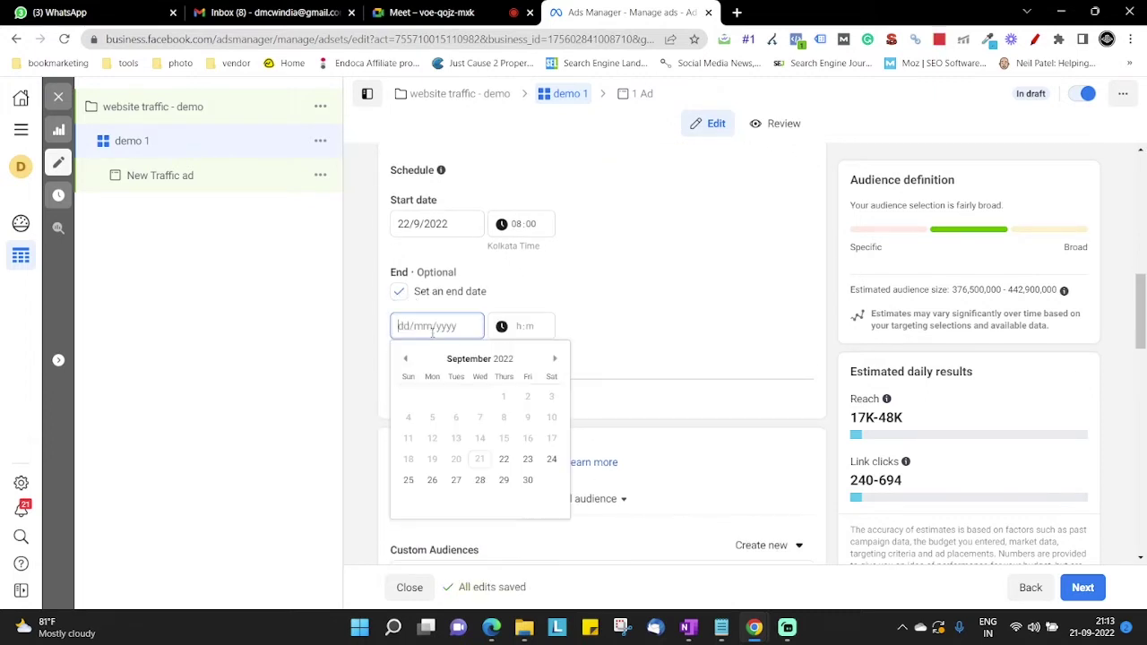
click(528, 479)
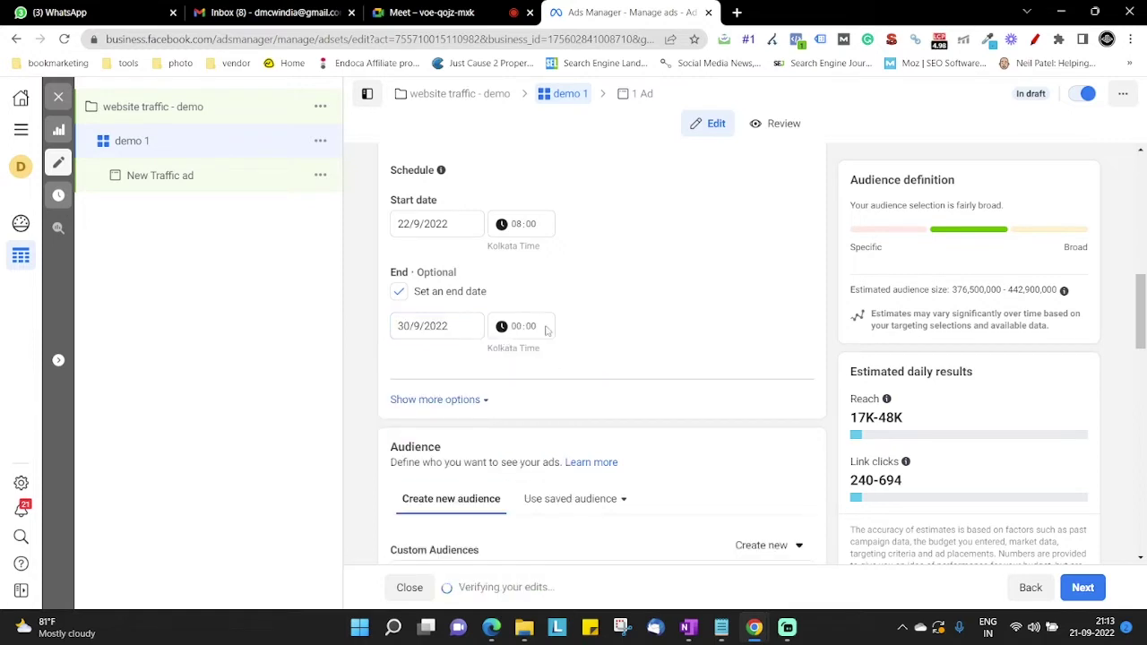
- Review the Audience section, covering custom audiences, locations, age, gender and detailed targeting
scroll(516, 359, down, 1)
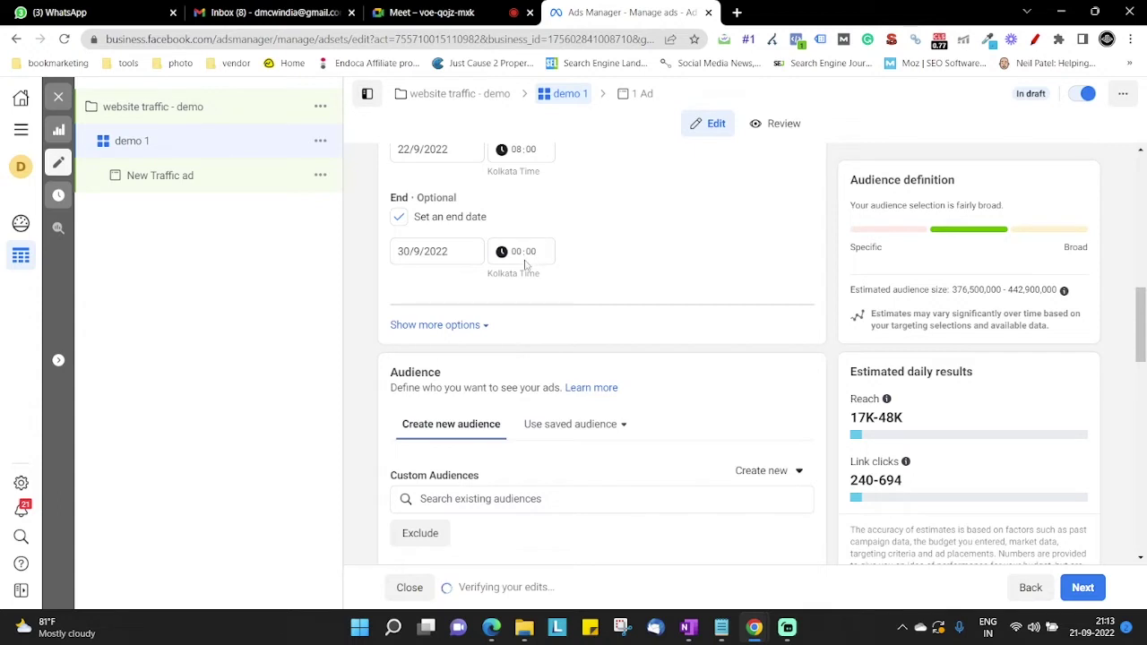
scroll(528, 310, down, 2)
scroll(505, 327, down, 1)
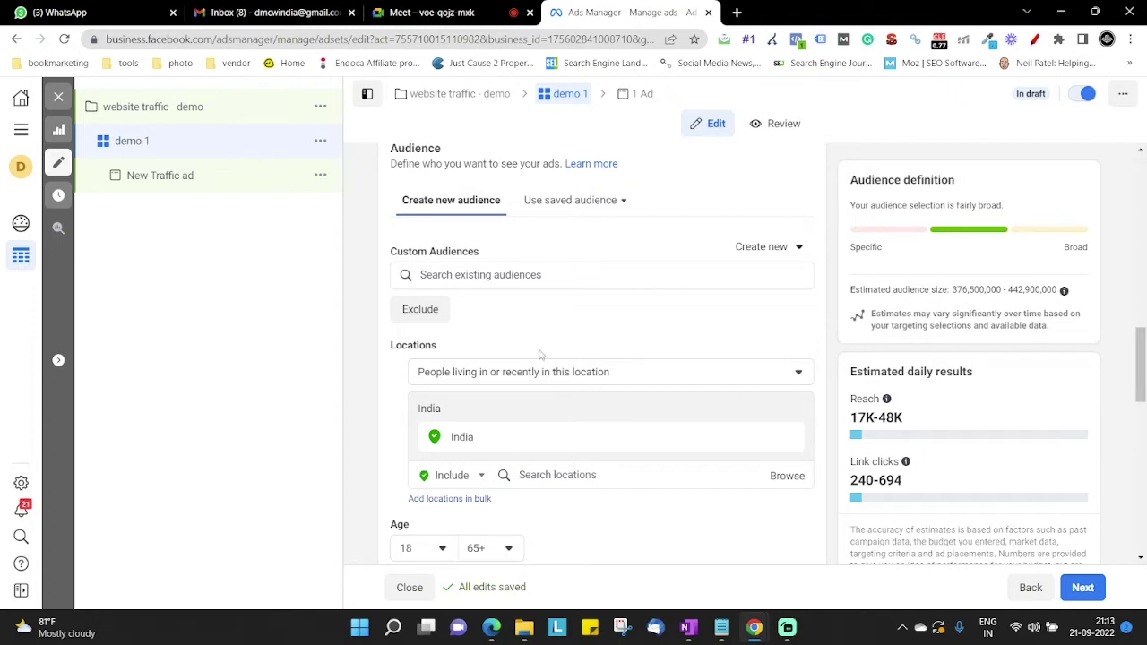
scroll(600, 479, down, 2)
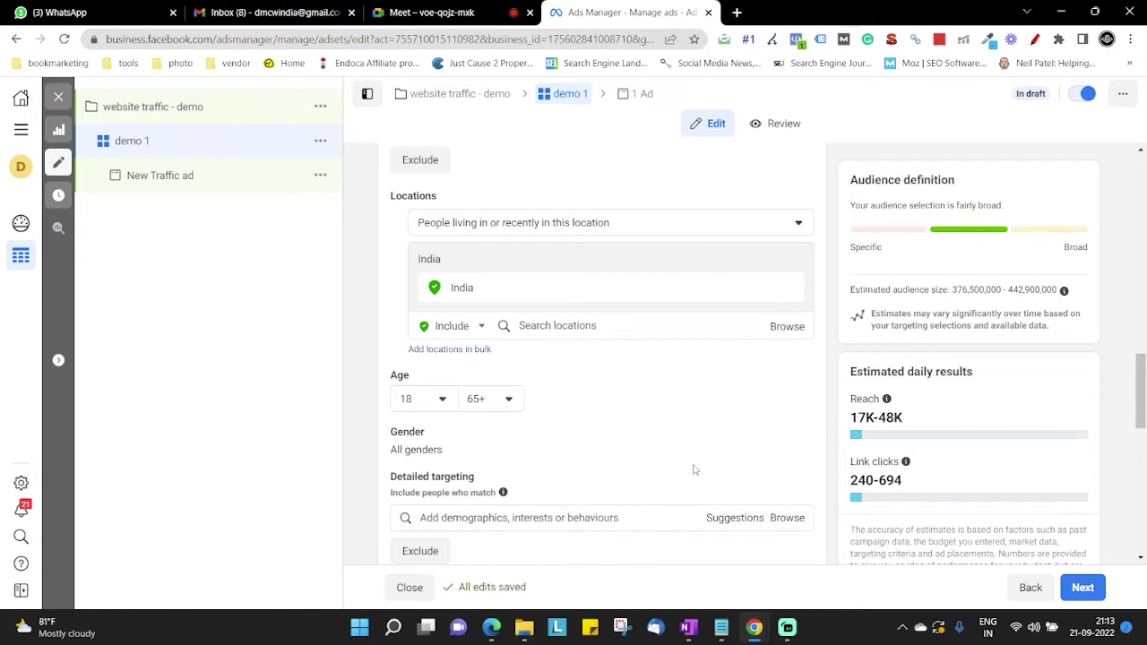
scroll(691, 468, up, 1)
scroll(691, 469, down, 1)
scroll(772, 495, up, 1)
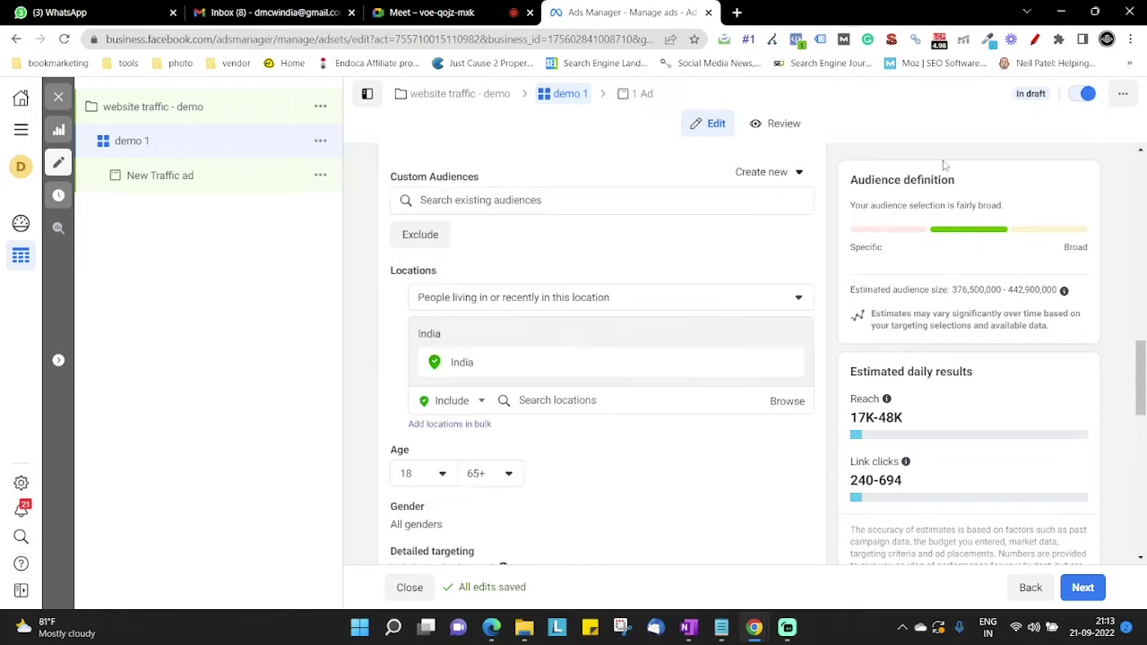
- Circle the estimated audience size in red with the drawing pen, move the palette clear of it, and close the drawing tool
click(1035, 41)
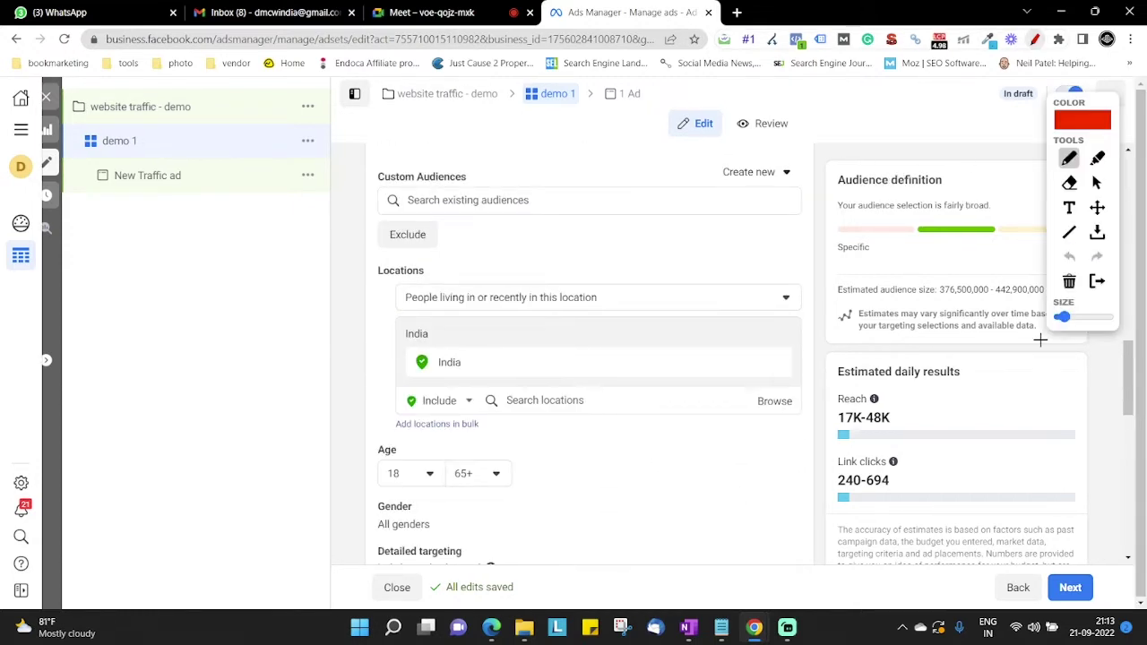
mouse_move(928, 299)
mouse_down()
mouse_move(1038, 300)
mouse_move(1056, 288)
mouse_move(986, 269)
mouse_move(932, 303)
mouse_up()
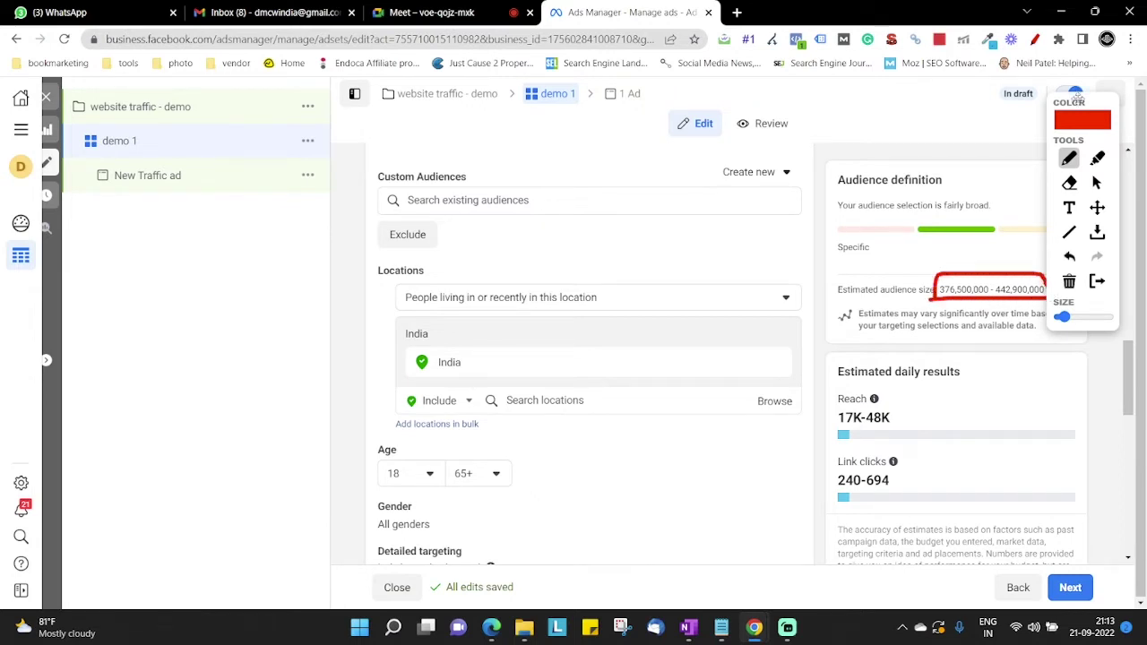
mouse_move(1077, 95)
mouse_down()
mouse_move(255, 128)
mouse_move(136, 232)
mouse_move(181, 262)
mouse_up()
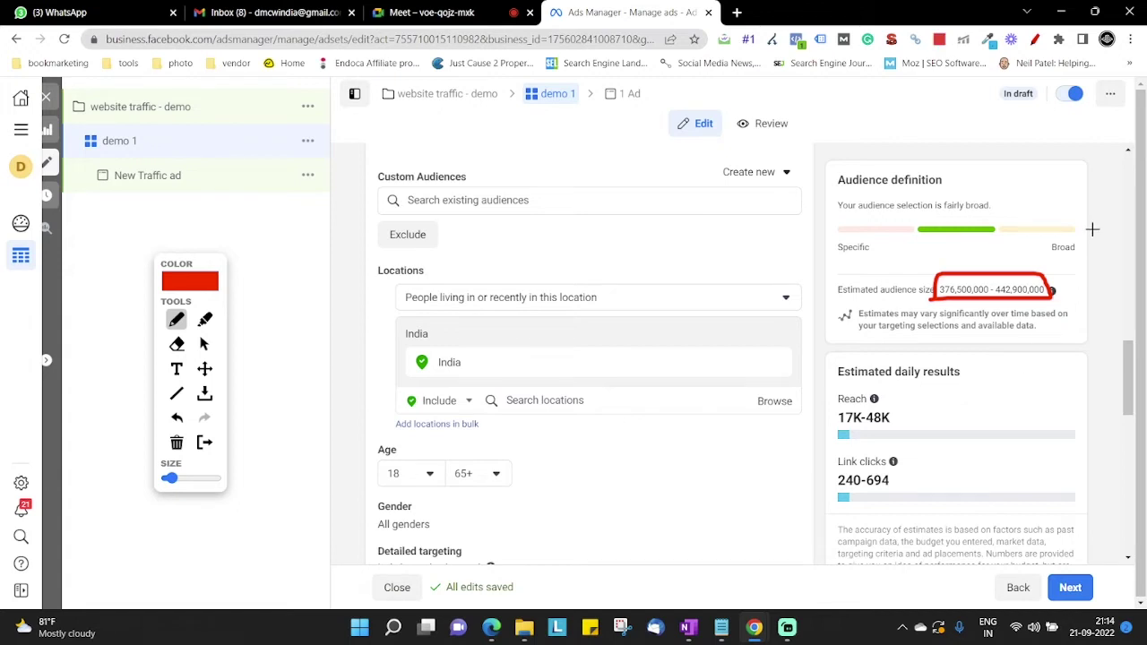
click(1035, 39)
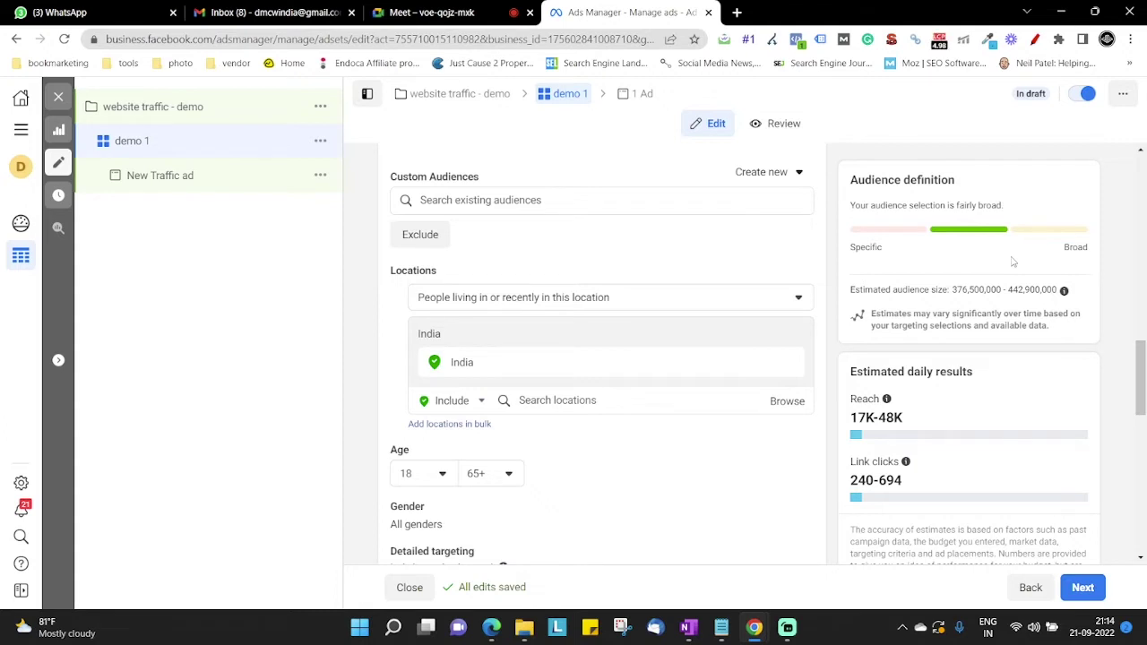
- Highlight the estimated audience size range in the Audience definition, clear the highlight, and return to the Locations settings
drag(952, 291, 1053, 305)
click(1052, 311)
scroll(387, 273, down, 1)
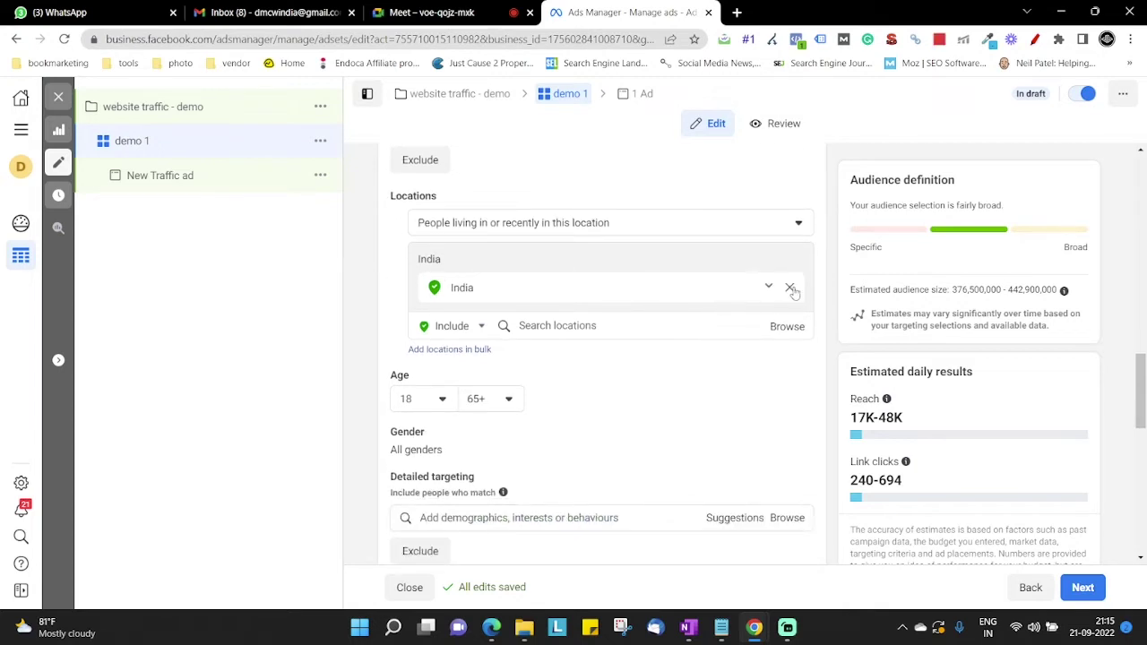
- Remove India from the ad set's locations and drop a map pin on central Mumbai instead
click(790, 287)
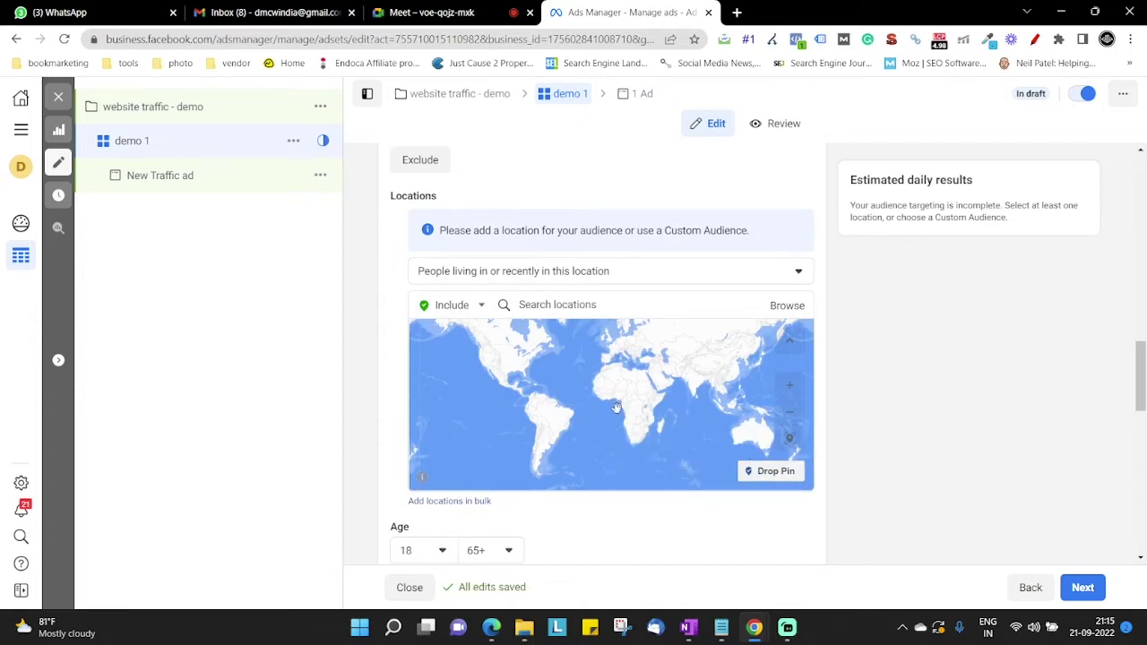
click(770, 475)
scroll(673, 379, up, 5)
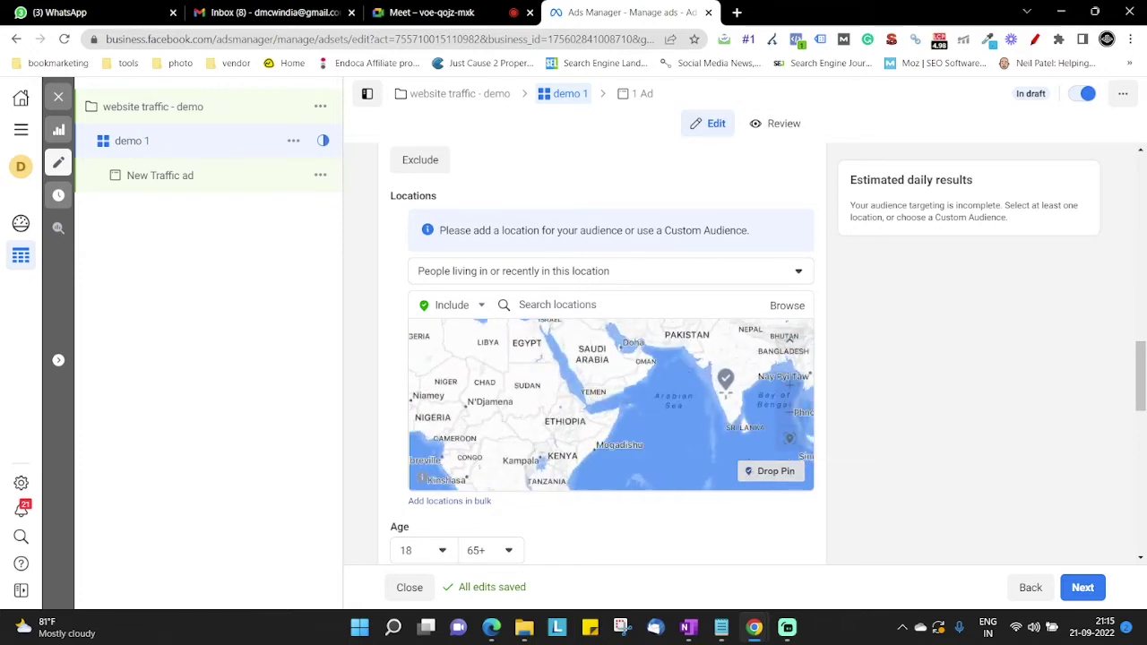
scroll(708, 377, down, 3)
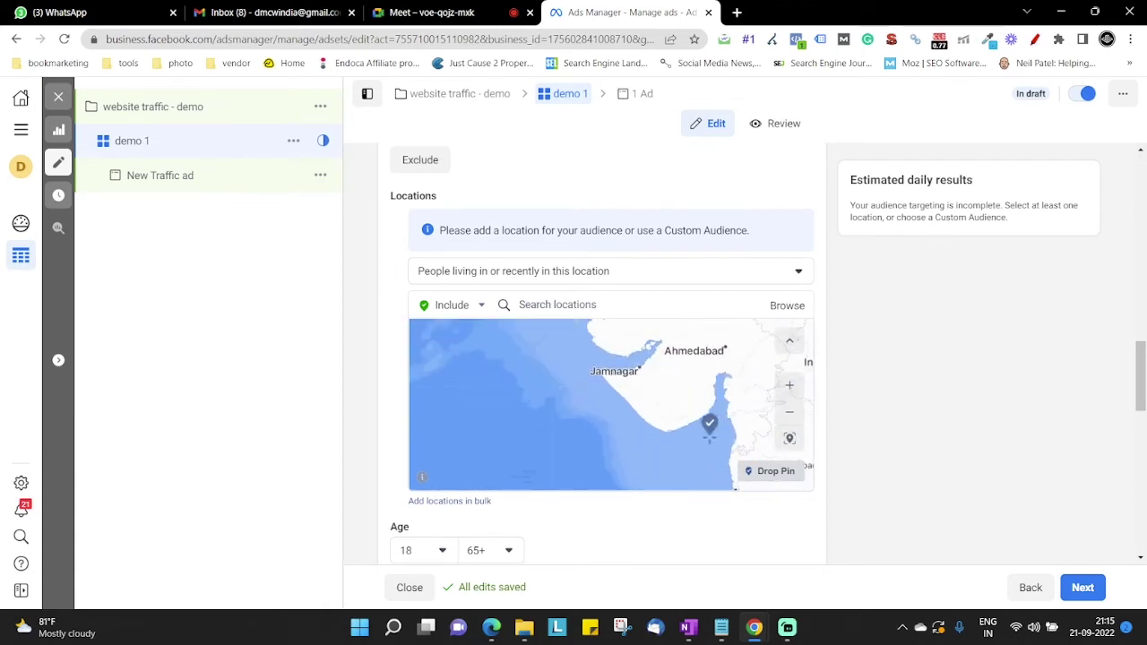
drag(716, 421, 699, 355)
scroll(716, 418, up, 3)
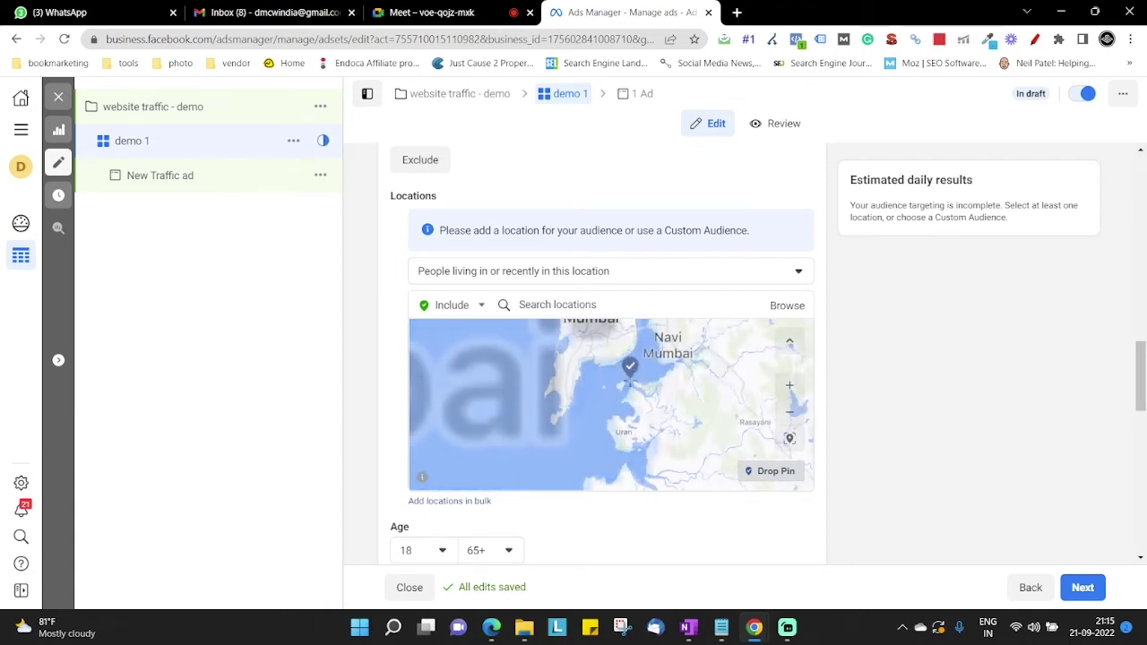
scroll(606, 455, up, 4)
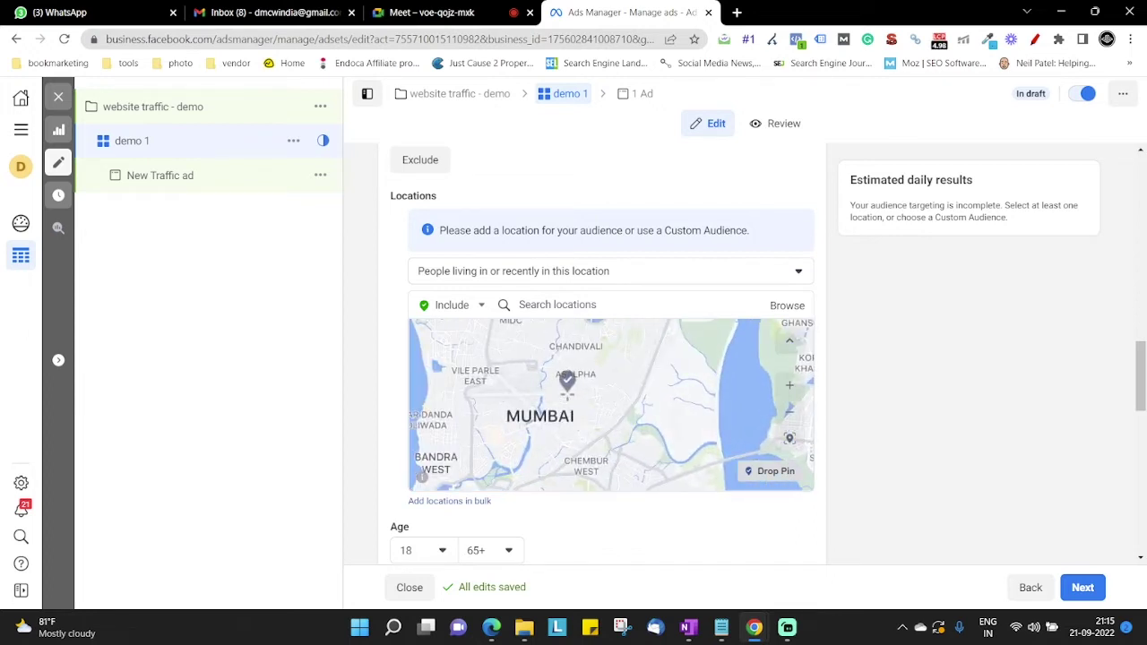
click(568, 399)
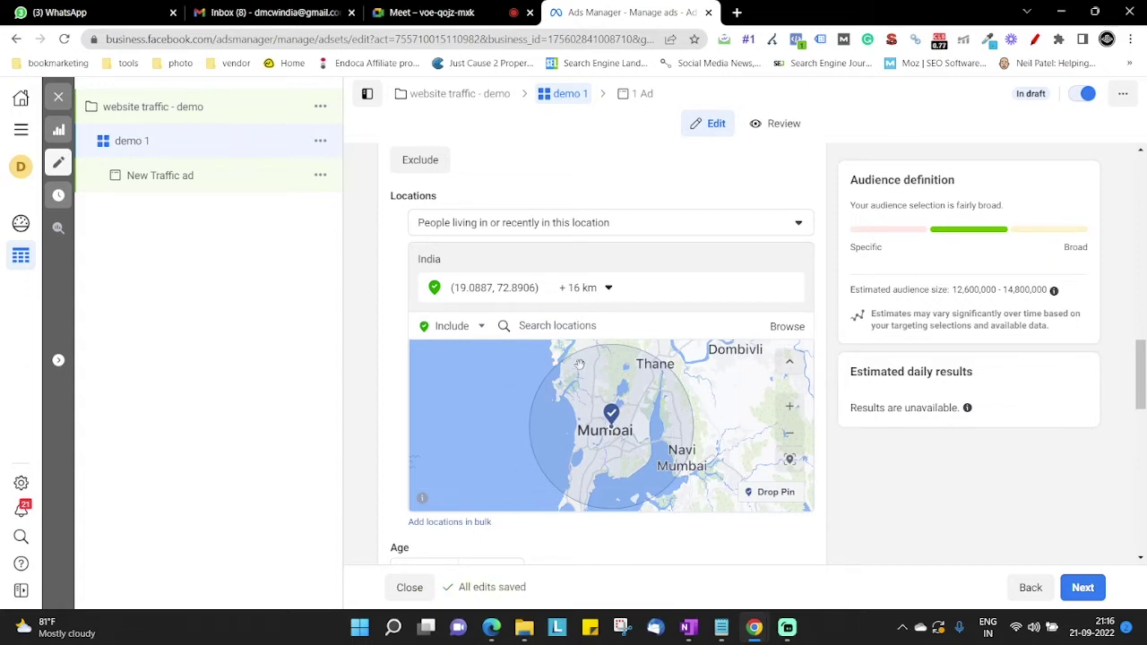
- Set the radius around the pinned Mumbai location to 5 km
click(609, 288)
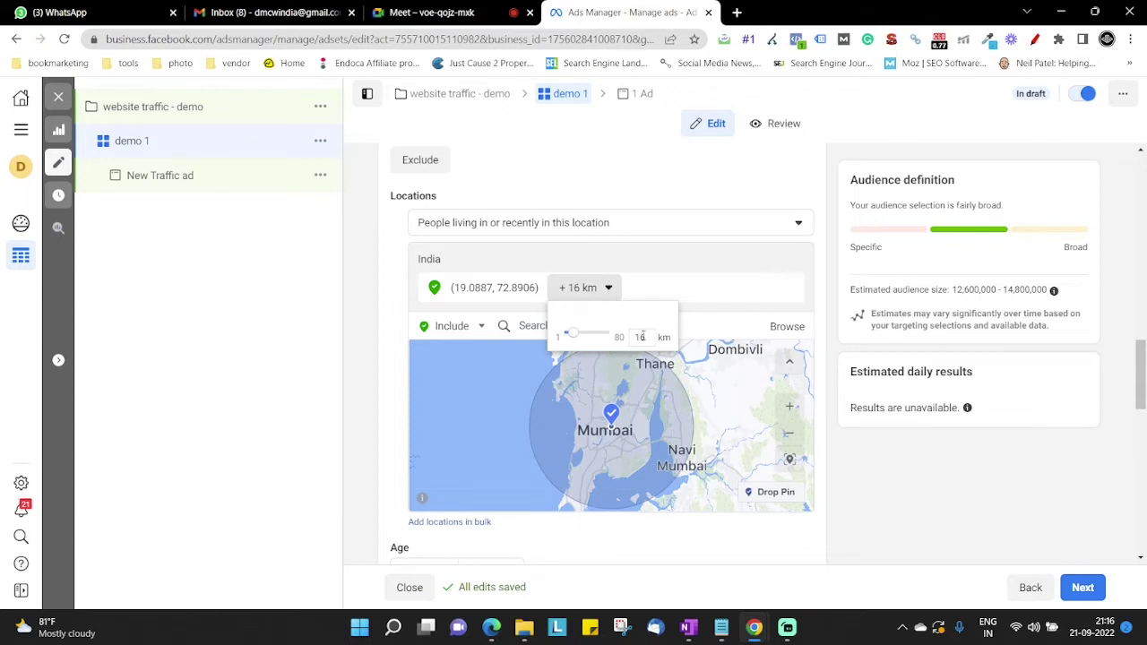
key(BackSpace)
key(BackSpace)
text(5)
key(Return)
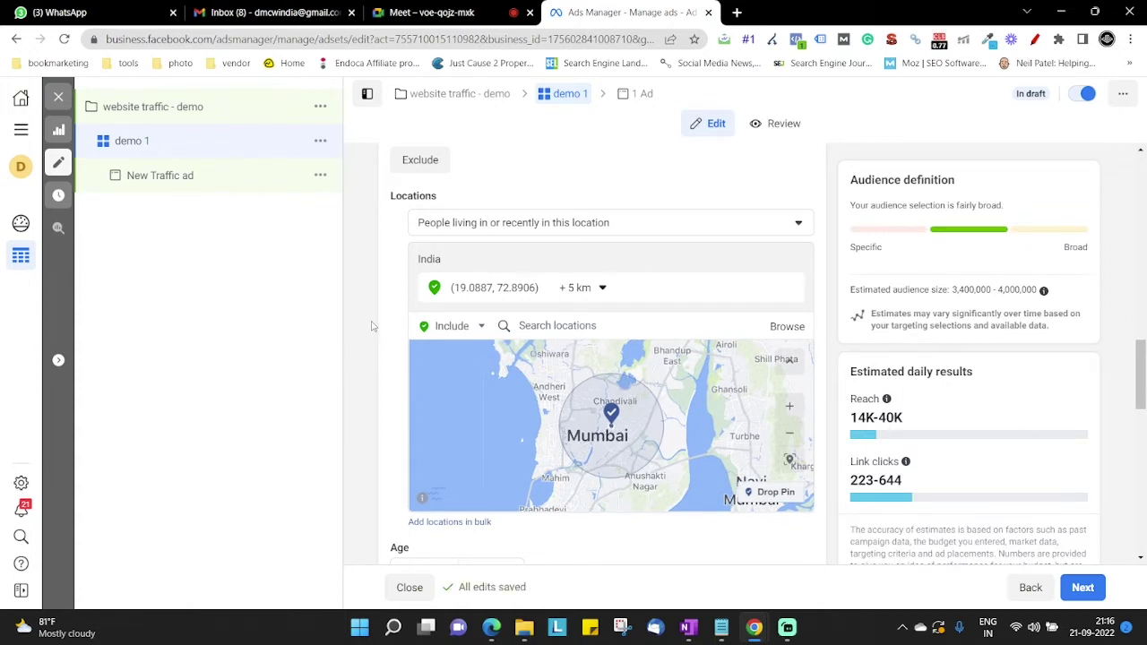
- Underline the estimated audience size in red with the drawing pen, and close the drawing tool
scroll(372, 327, up, 1)
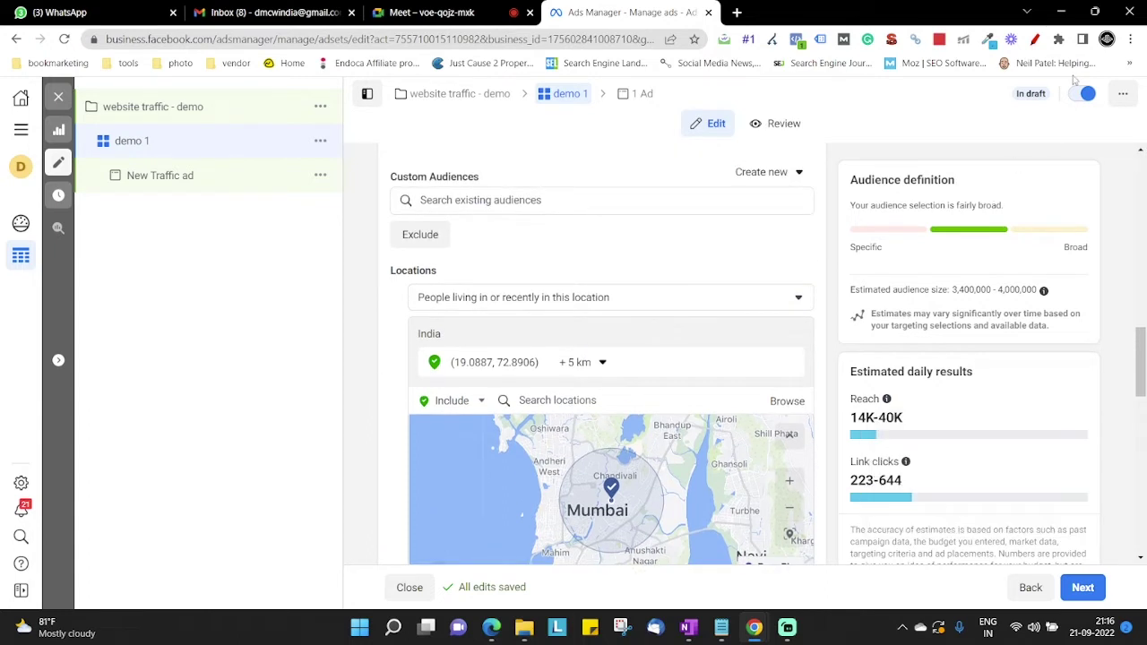
key(alt+d)
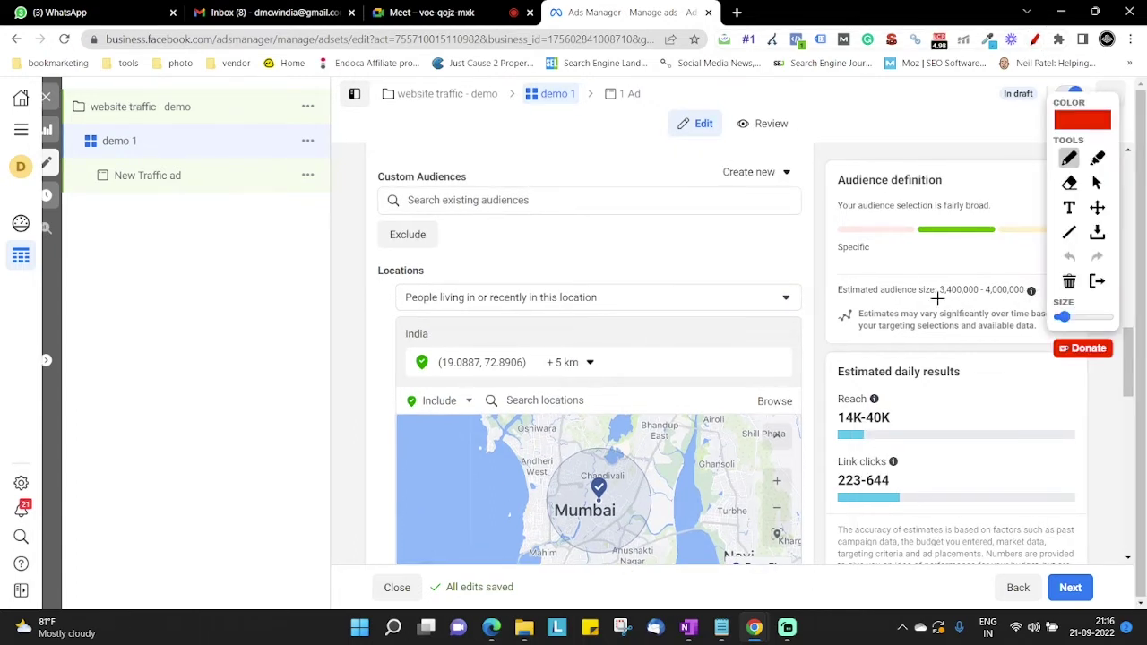
drag(934, 302, 1038, 302)
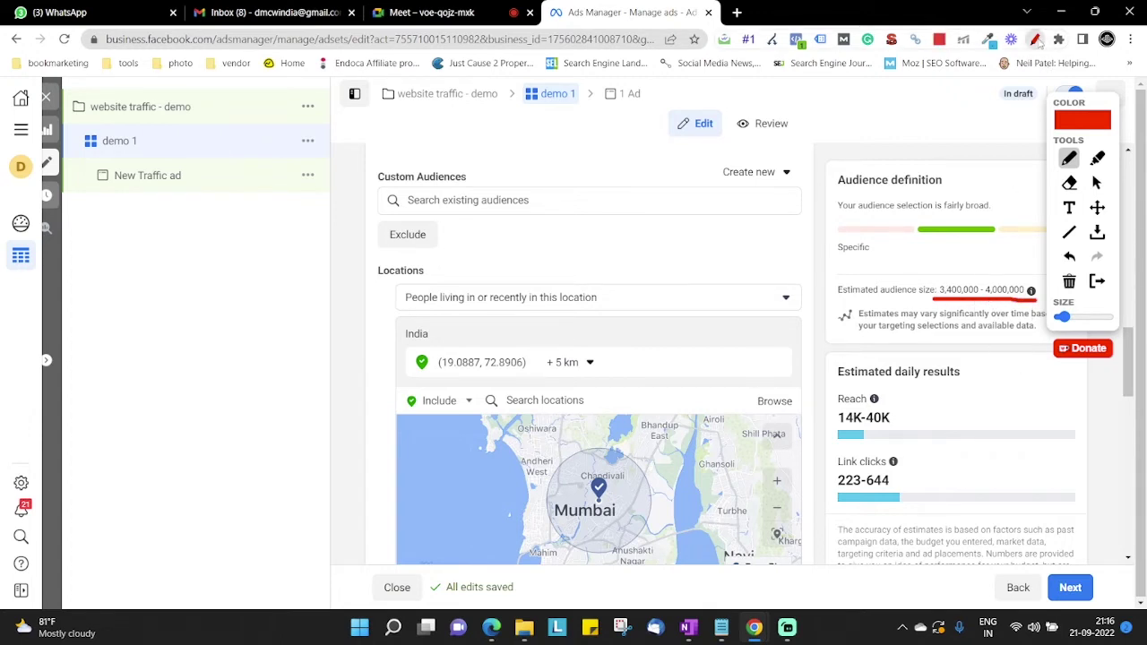
click(1035, 40)
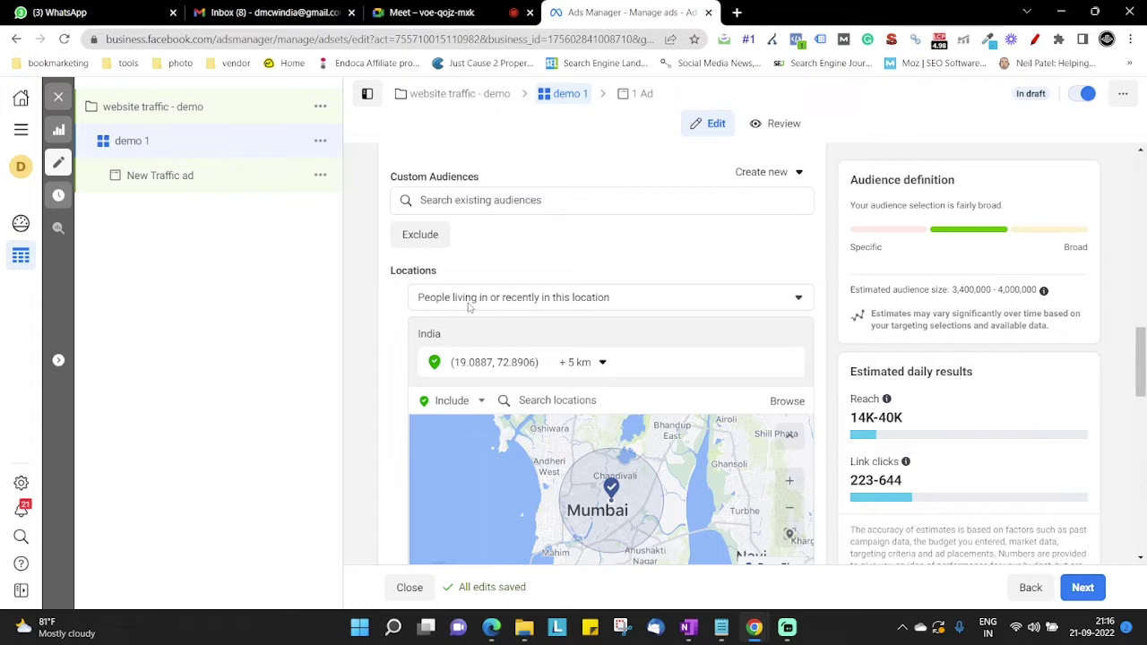
- Set the location targeting to People living in this location, and highlight the estimated audience size to point it out
click(468, 306)
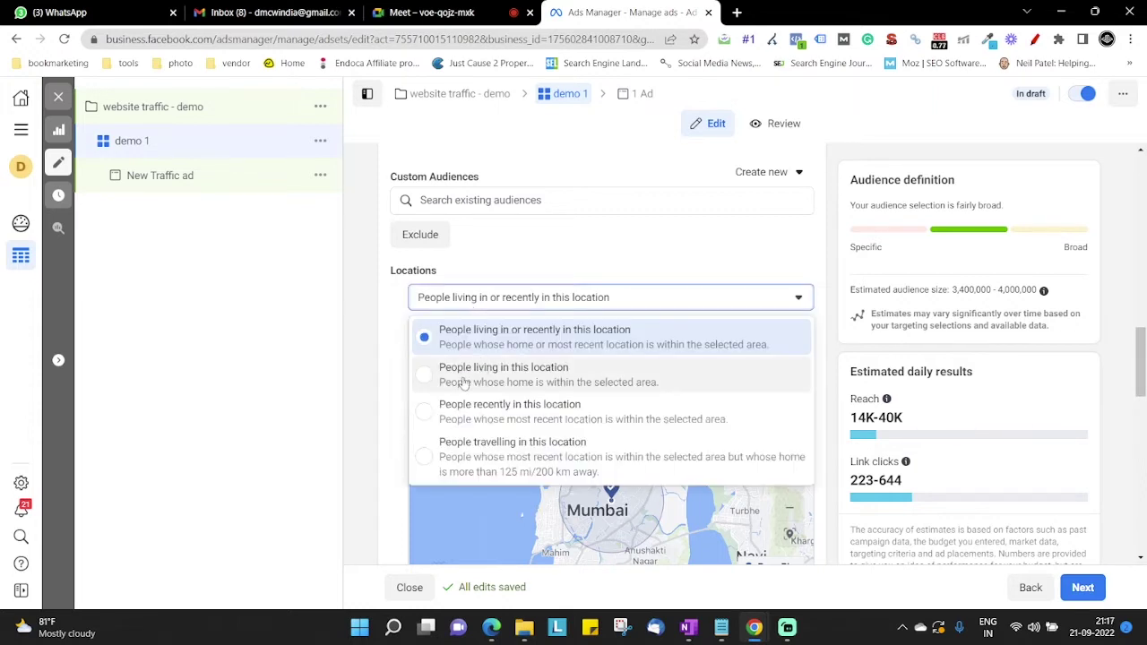
click(567, 383)
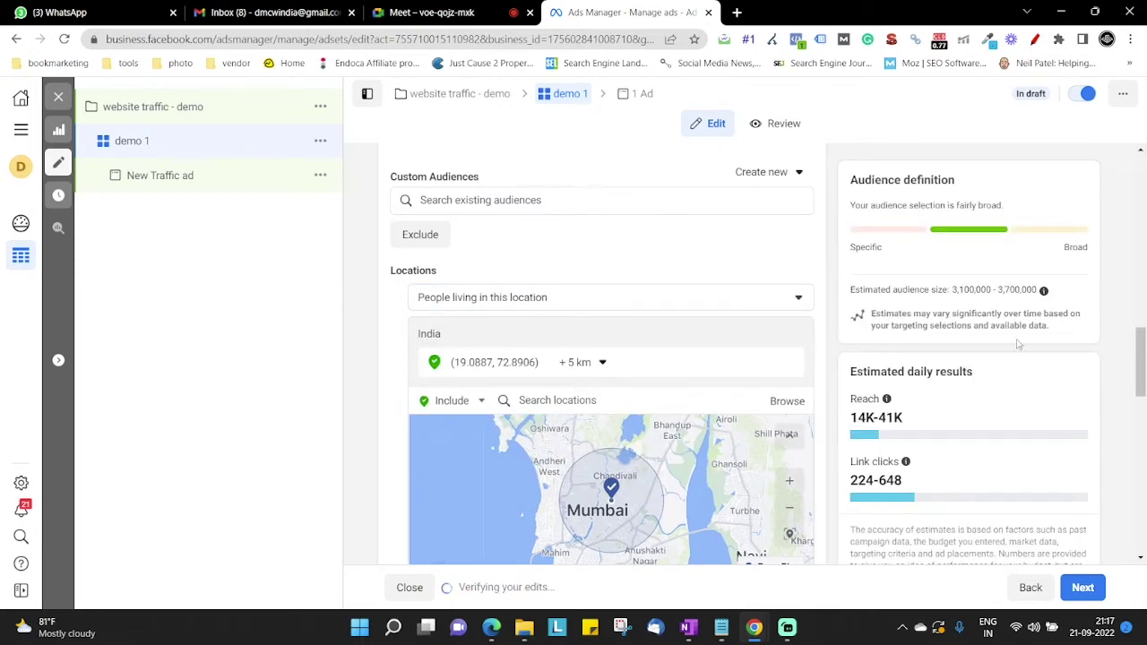
drag(953, 290, 1031, 304)
click(974, 307)
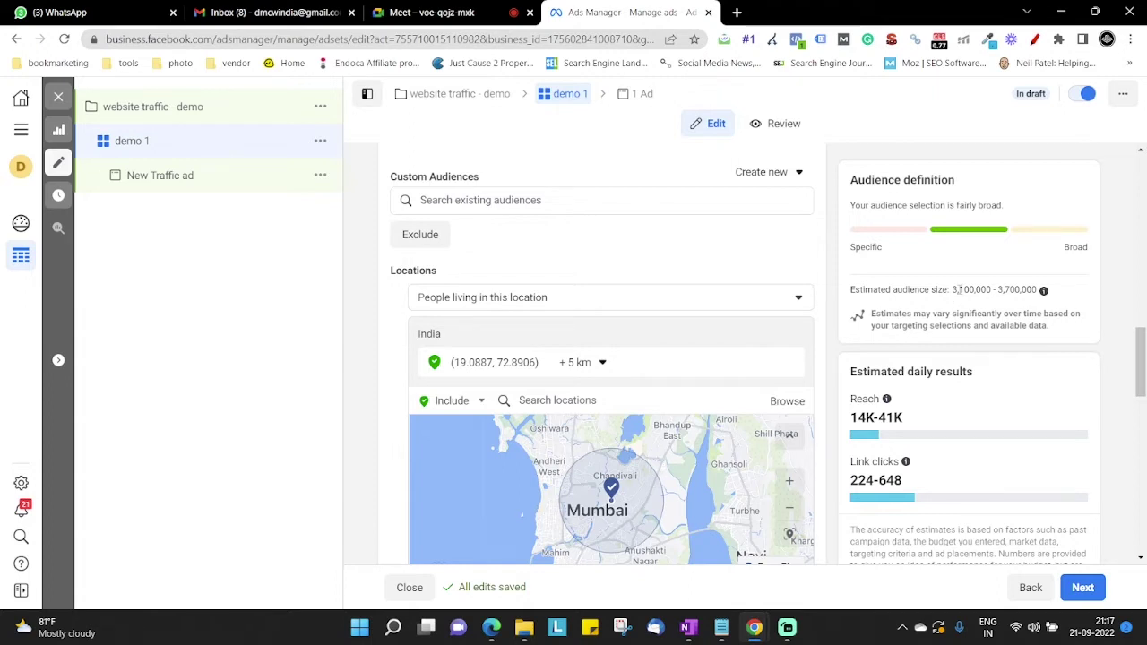
drag(993, 289, 1028, 289)
click(385, 354)
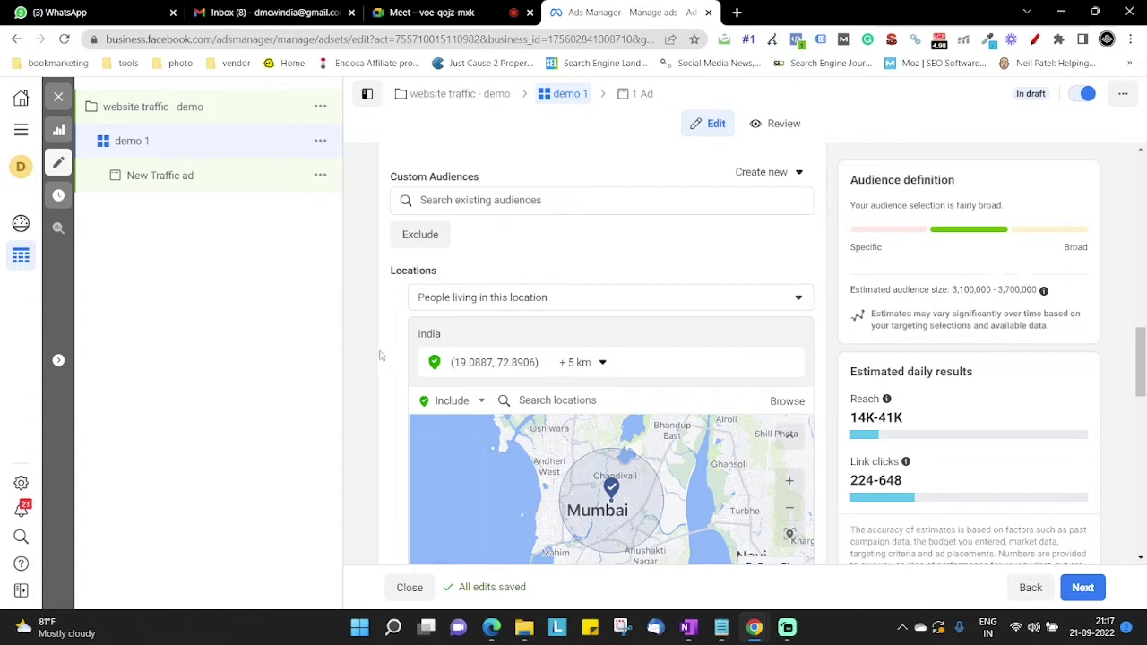
- Outline the Age setting in red with the drawing pen, and close the drawing tool
scroll(380, 356, down, 1)
scroll(380, 356, down, 1)
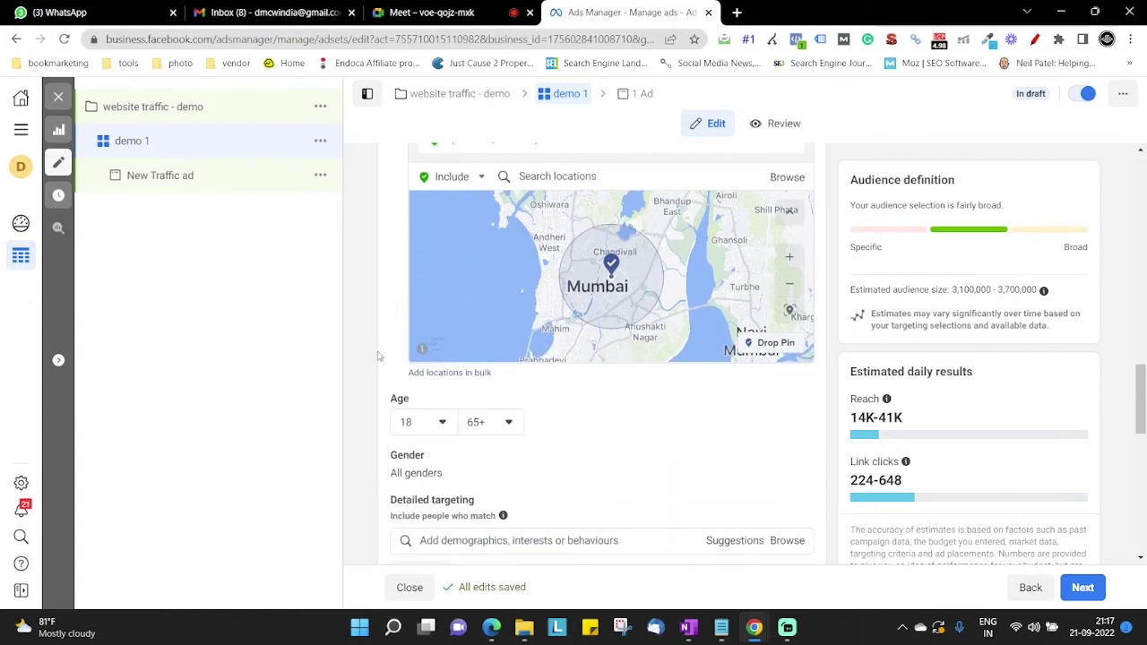
scroll(378, 357, up, 1)
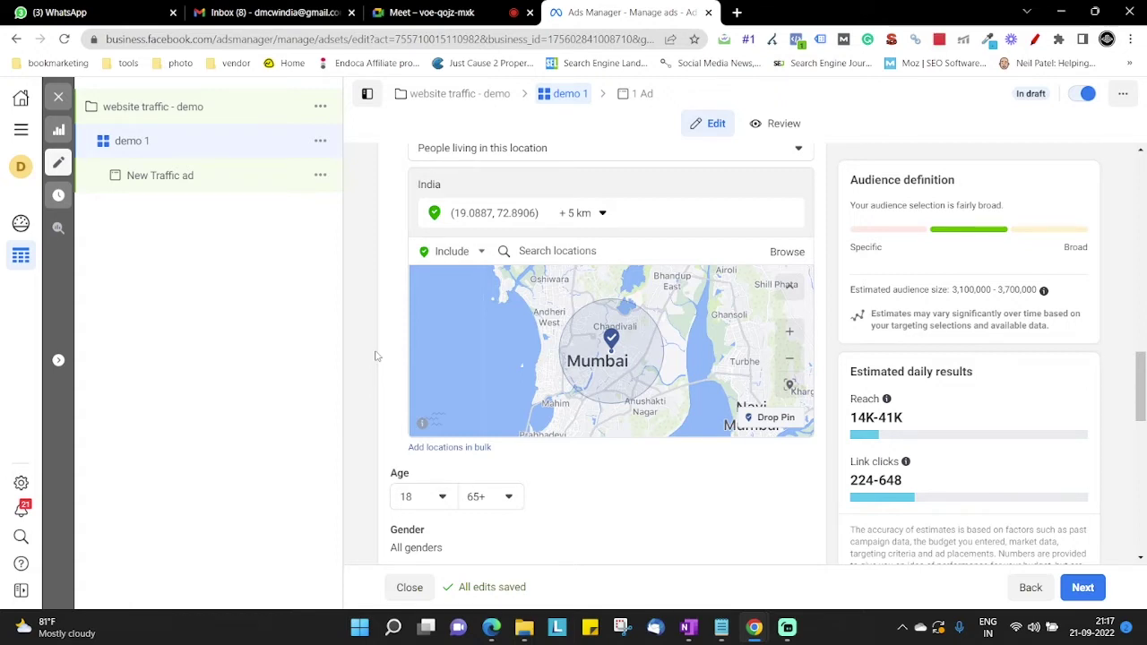
scroll(430, 448, down, 1)
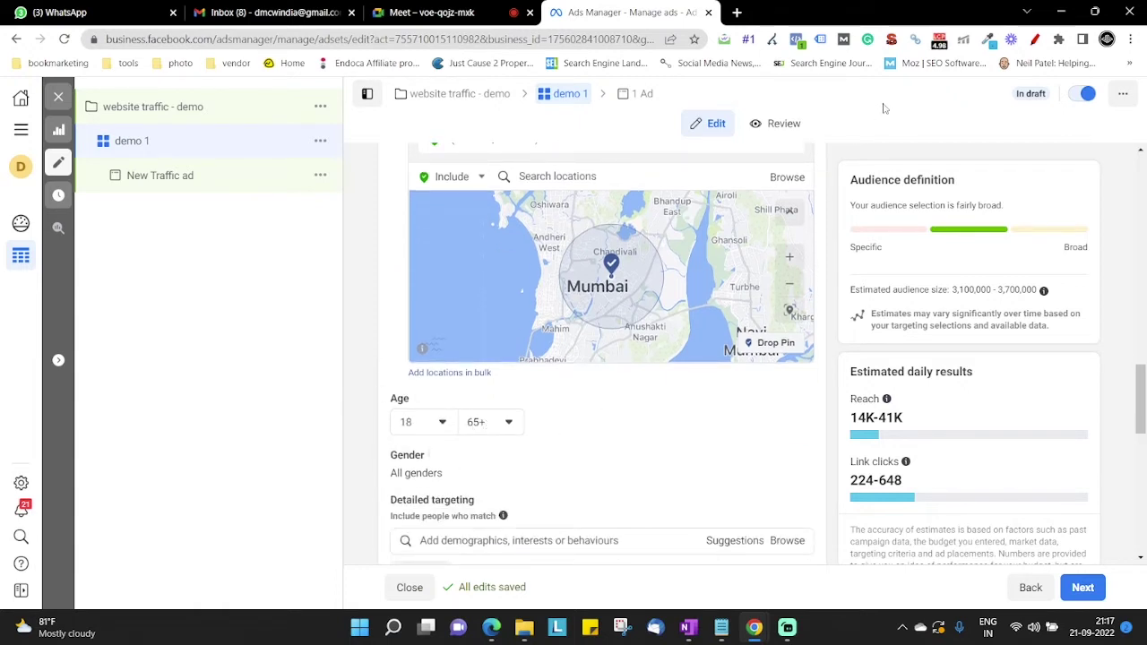
click(1036, 41)
mouse_move(371, 387)
mouse_down()
mouse_move(372, 428)
mouse_move(511, 445)
mouse_move(501, 392)
mouse_move(372, 389)
mouse_up()
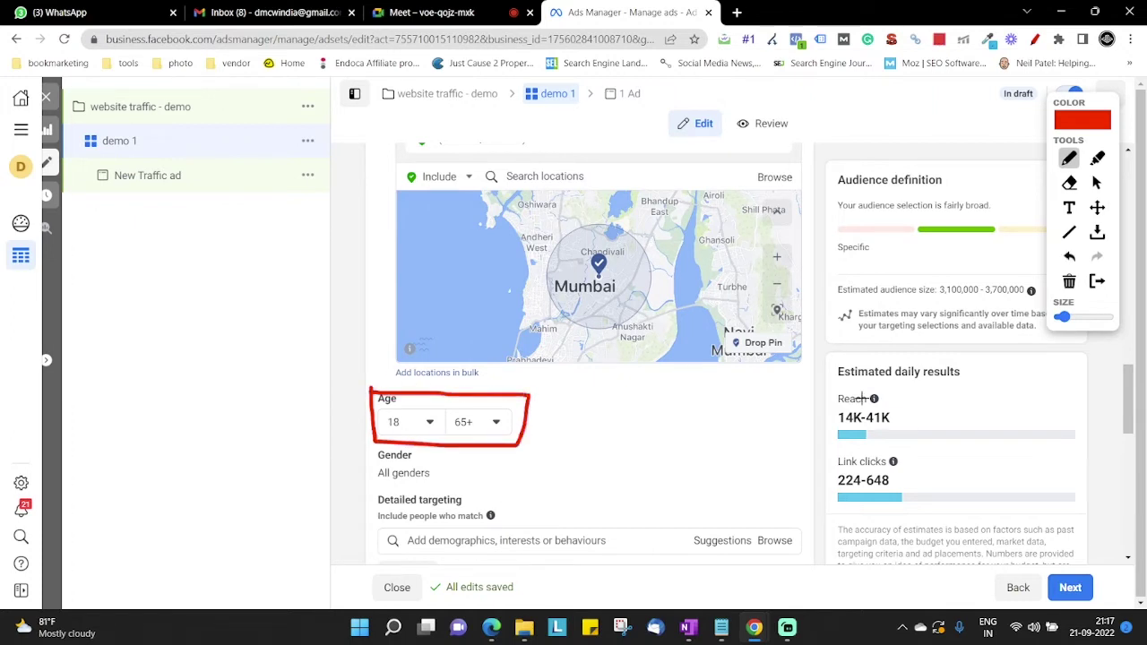
click(1036, 40)
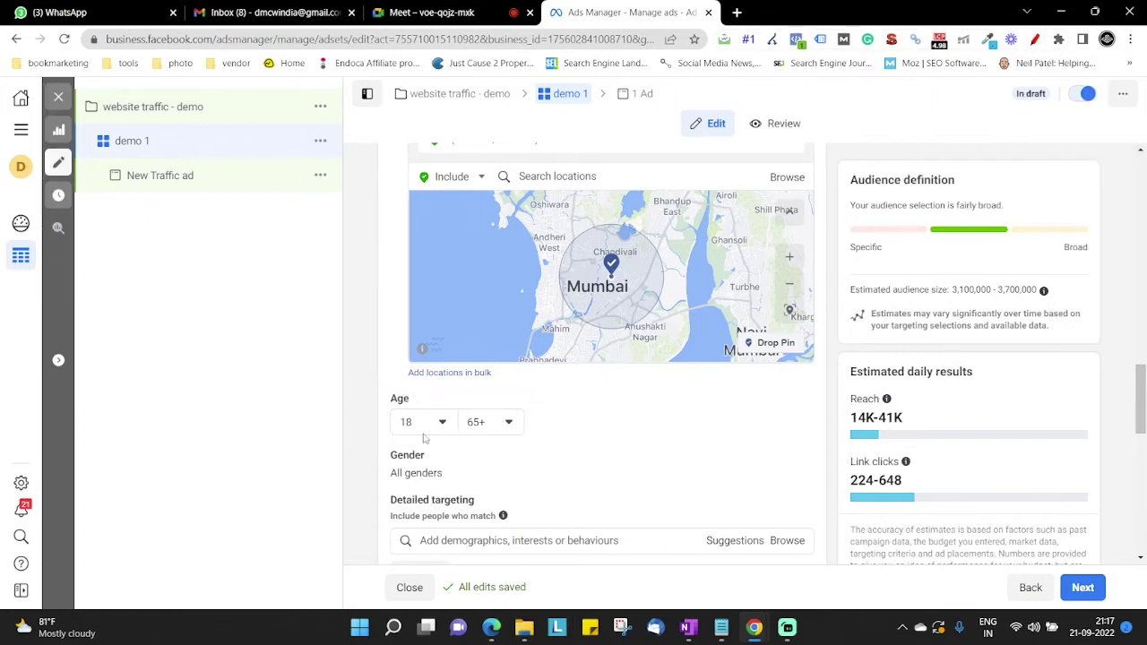
- Set the maximum audience age to 35, and highlight the estimated audience size
click(518, 431)
scroll(528, 377, up, 5)
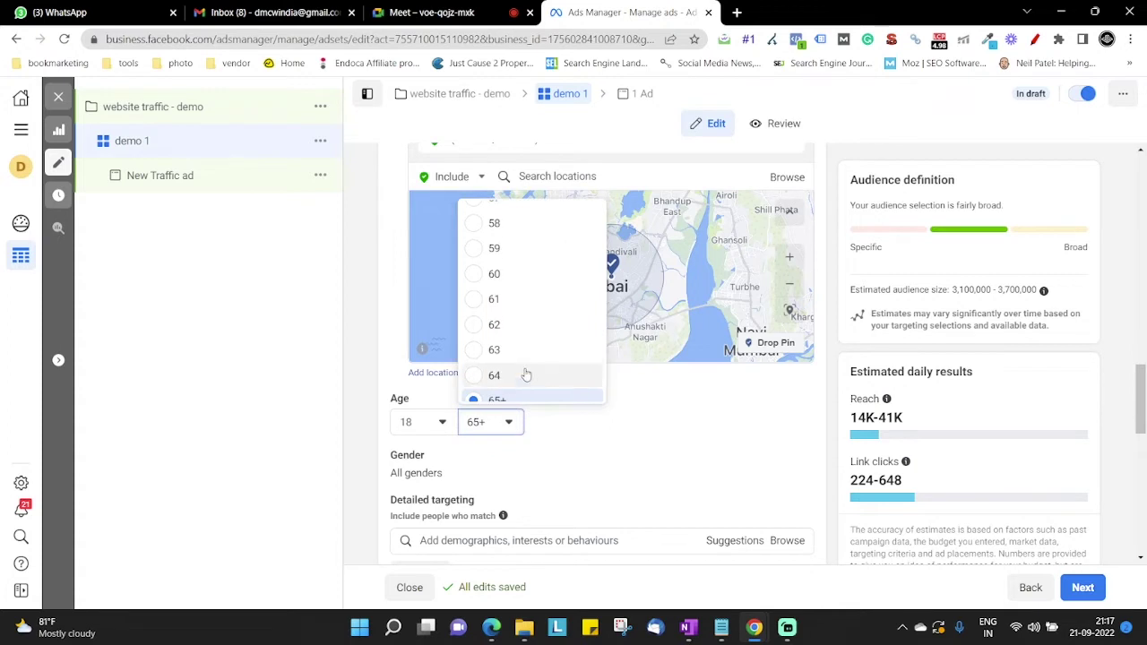
scroll(550, 378, up, 3)
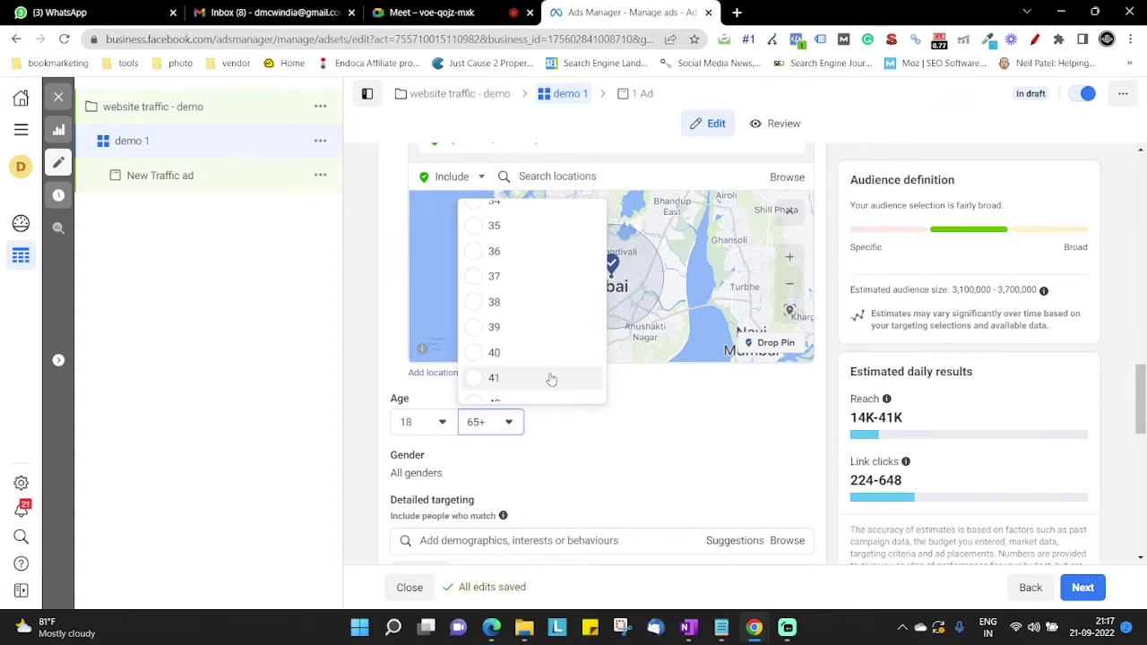
scroll(548, 372, up, 1)
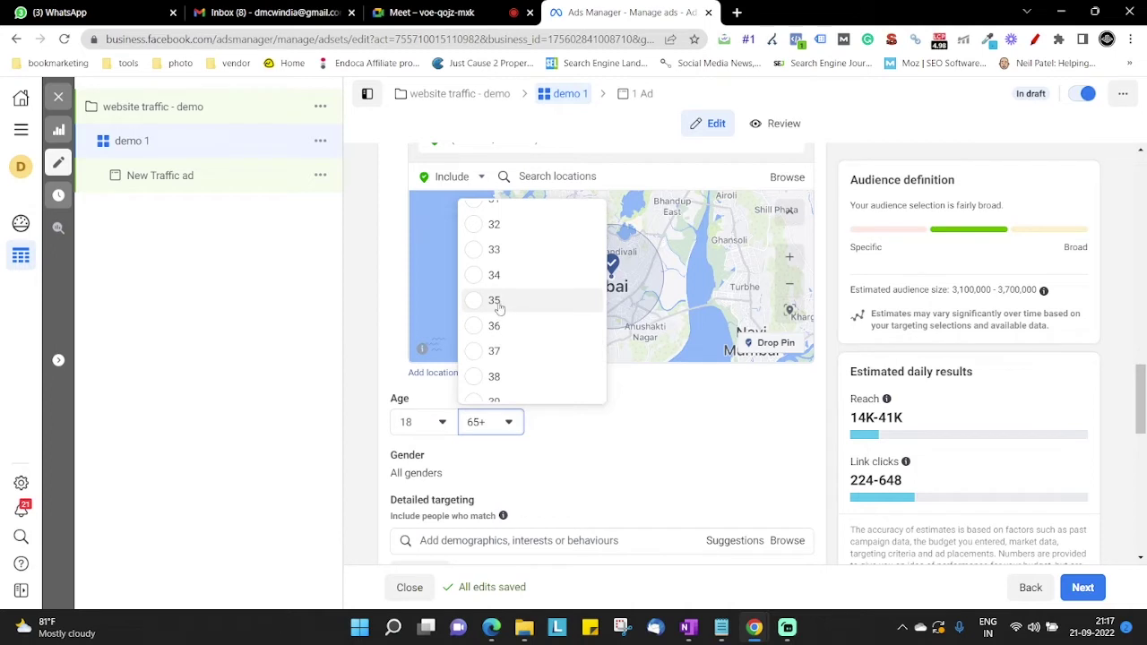
click(494, 301)
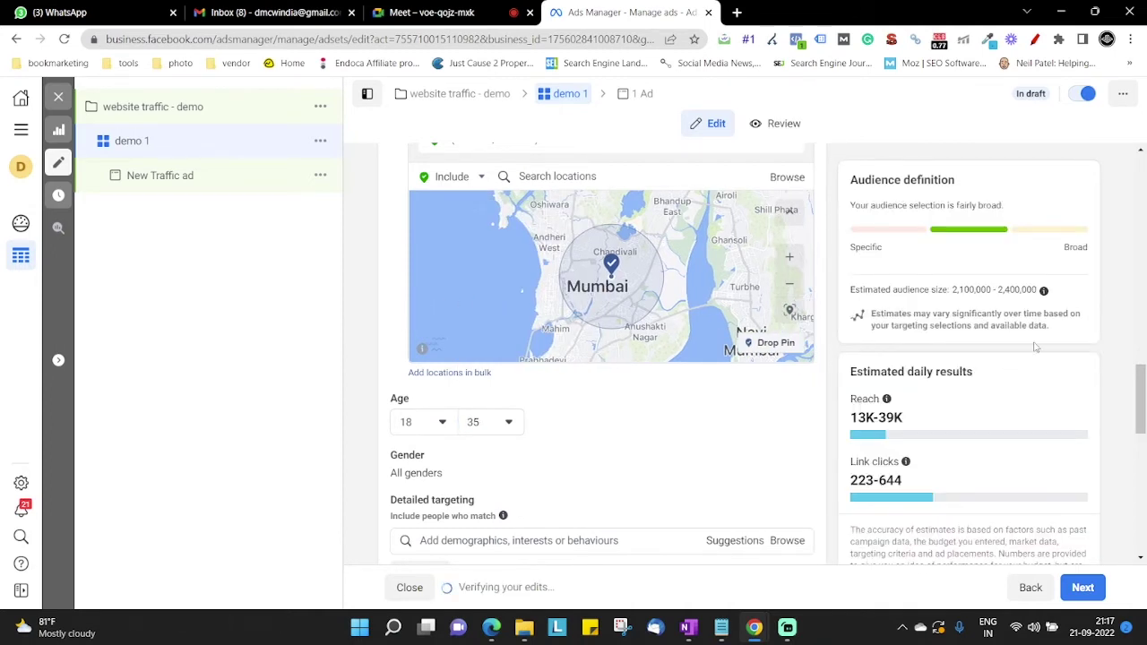
drag(952, 289, 1038, 291)
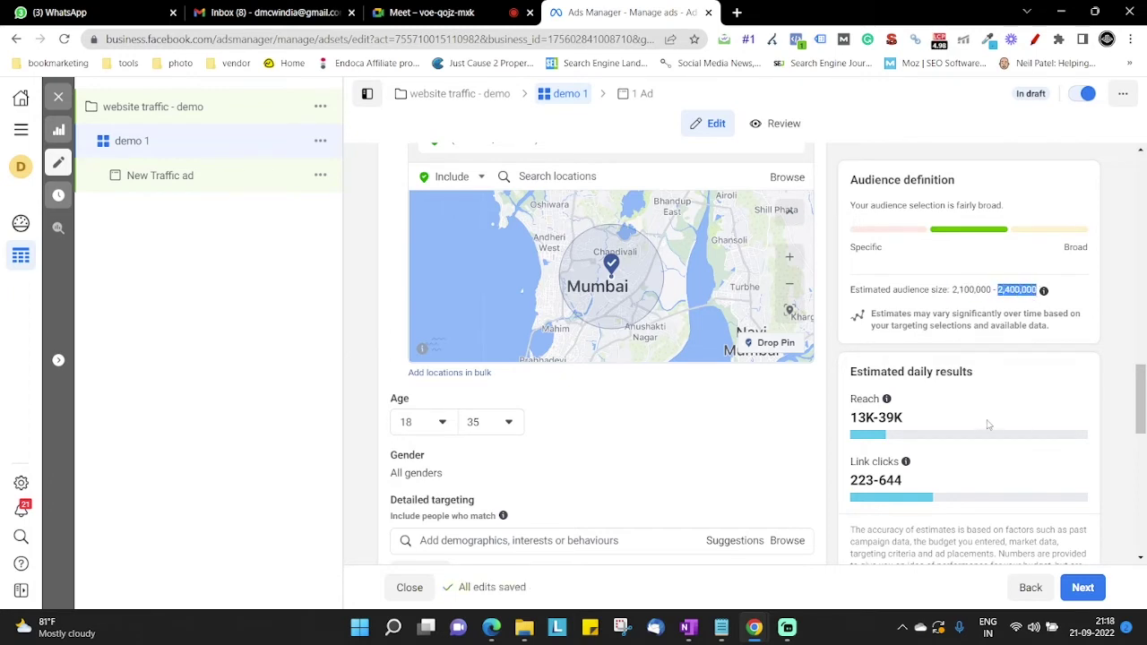
- Highlight the Gender and Detailed targeting headings one after the other to point them out, and clear the highlight
scroll(430, 421, down, 1)
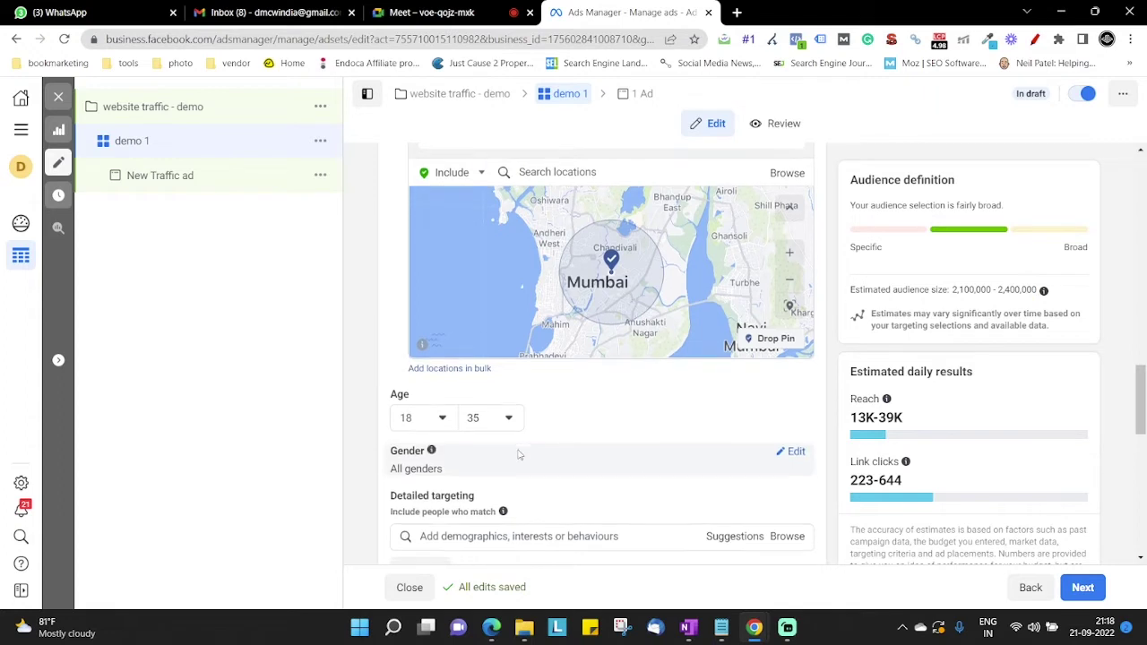
mouse_move(433, 417)
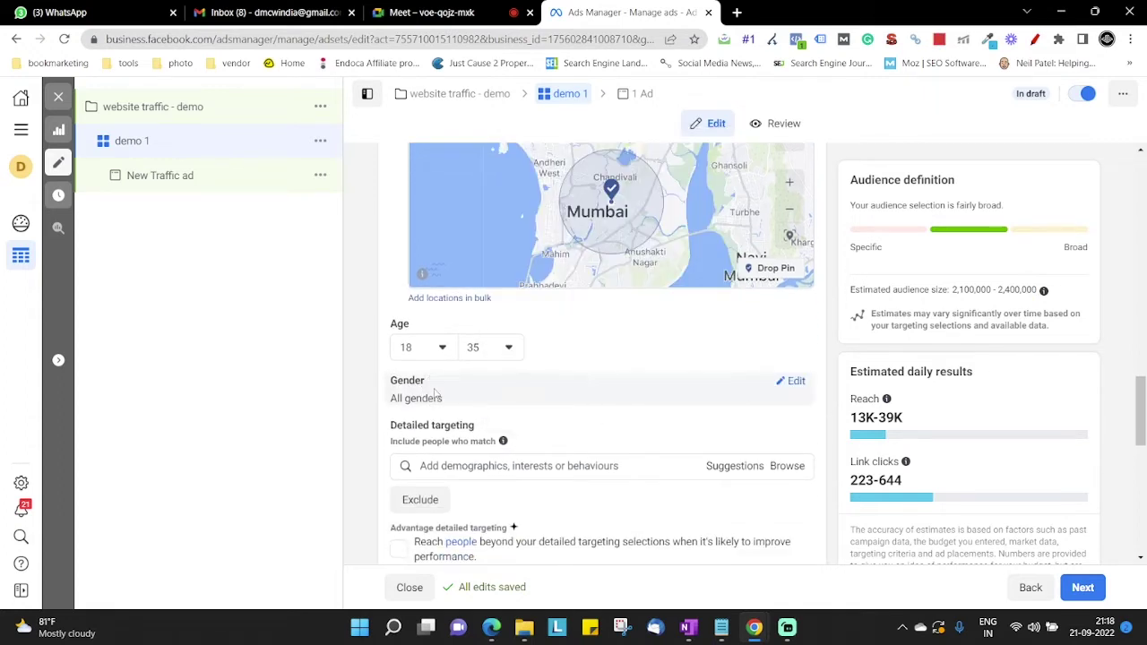
mouse_move(431, 393)
drag(391, 381, 423, 385)
scroll(386, 377, down, 2)
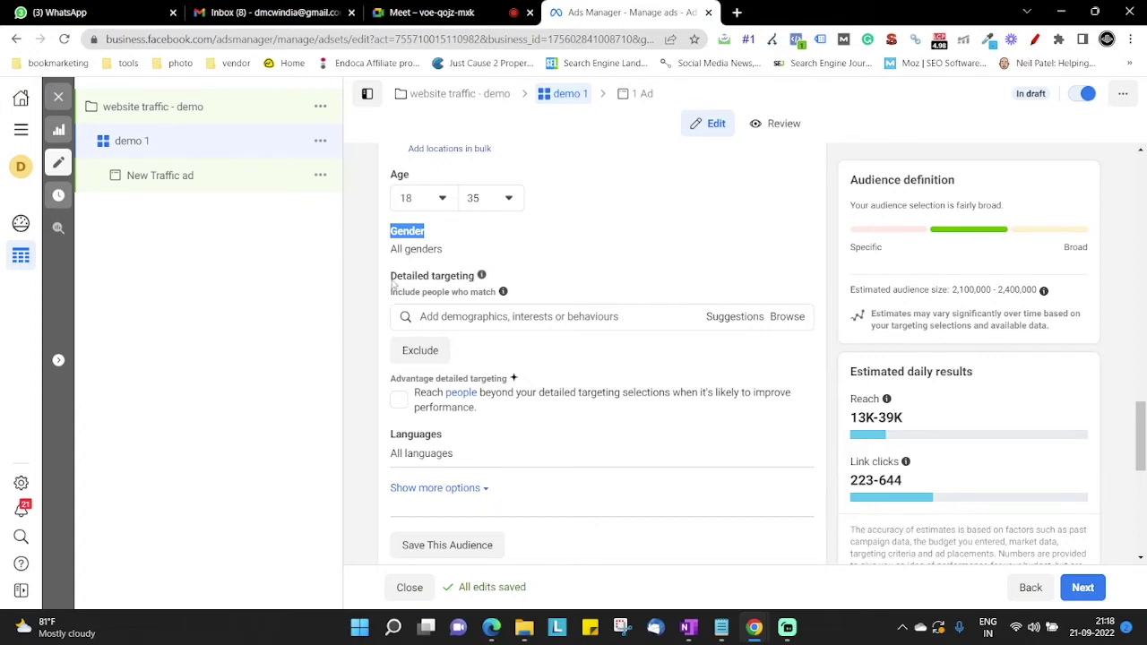
drag(391, 277, 477, 278)
click(401, 292)
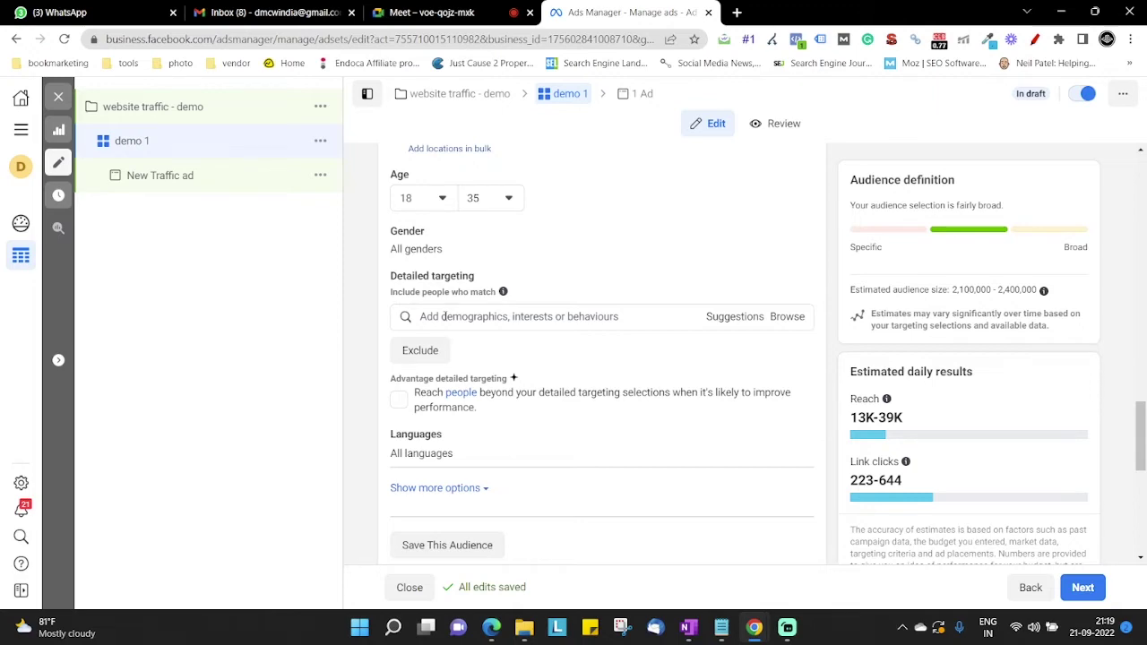
- Switch to the Google Meet call to check on the participants, and return to Ads Manager
click(431, 12)
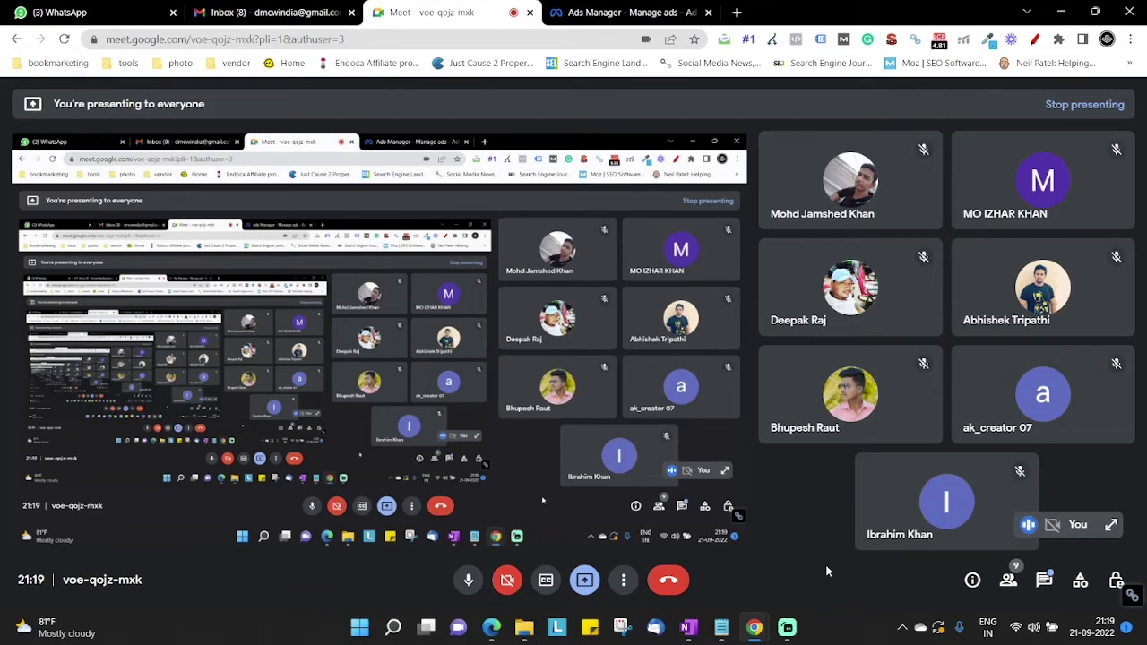
click(645, 6)
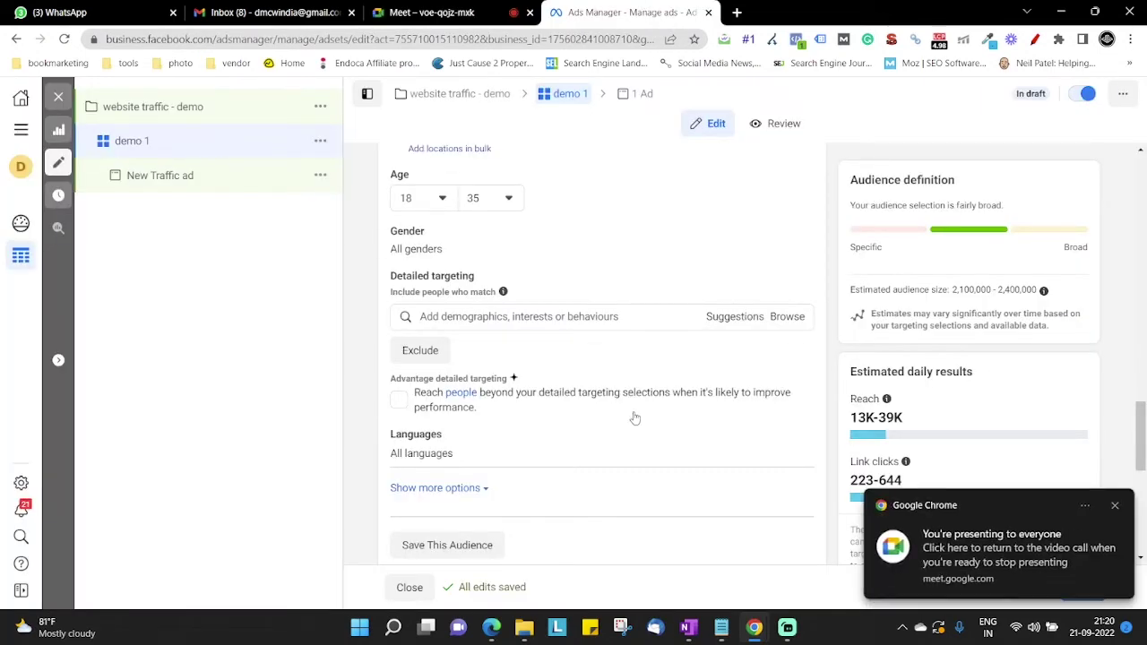
- Search detailed targeting for "iphone", examine the suggested interests and behaviours, and add the Owns: iPhone 7 behaviour
click(571, 315)
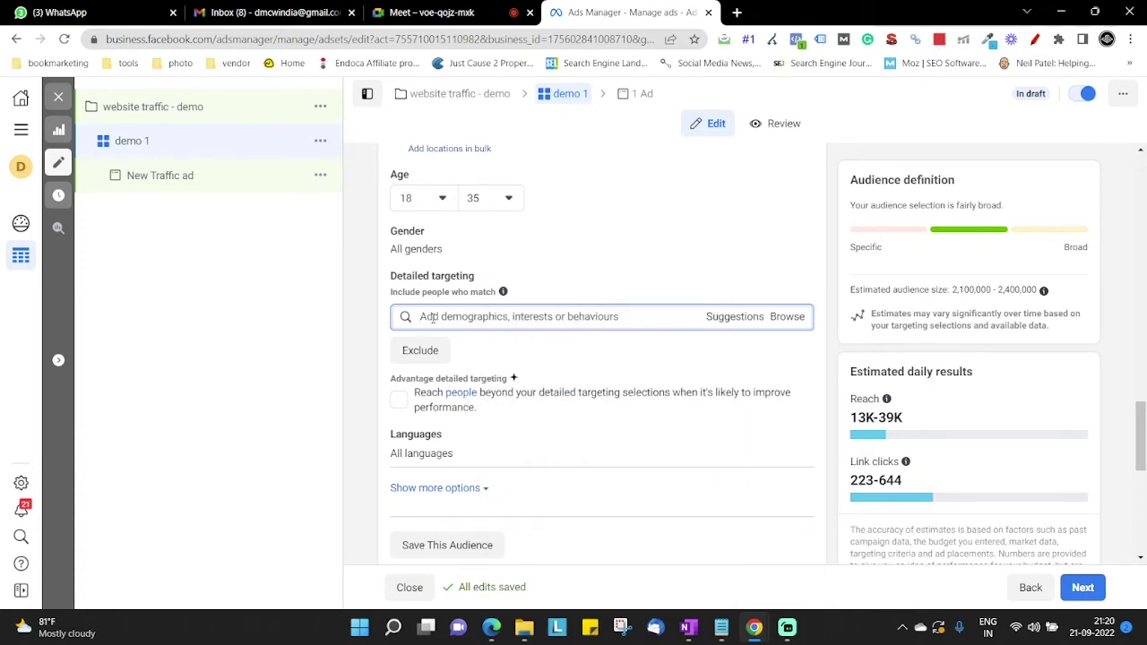
text(iphone)
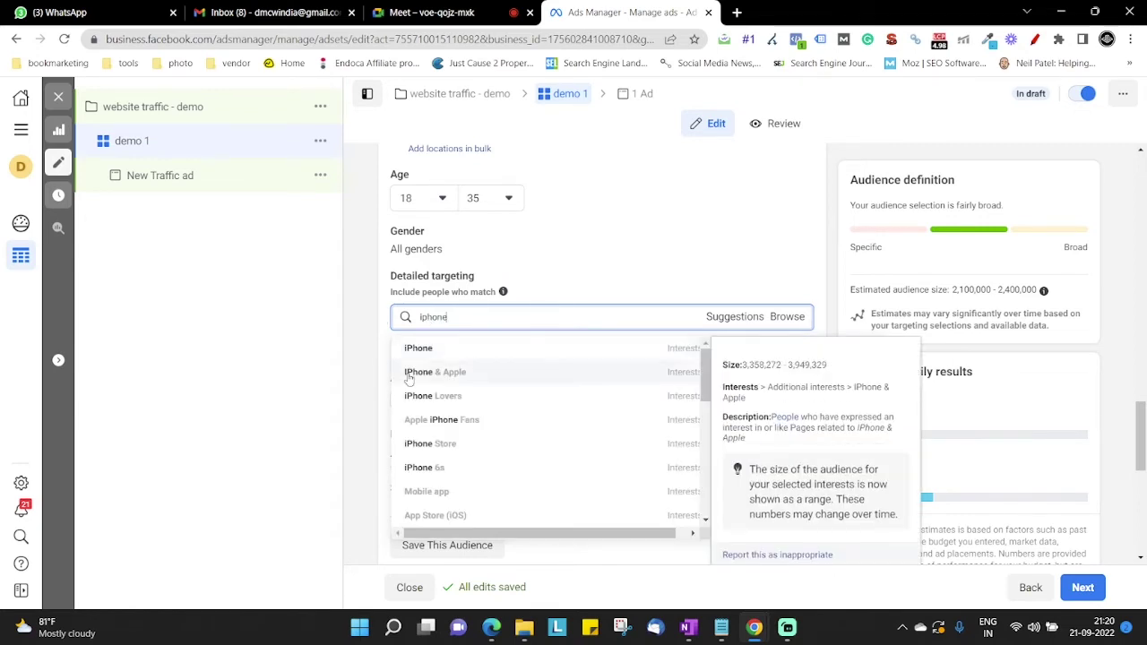
mouse_move(703, 383)
mouse_down()
mouse_move(703, 484)
mouse_move(714, 371)
mouse_up()
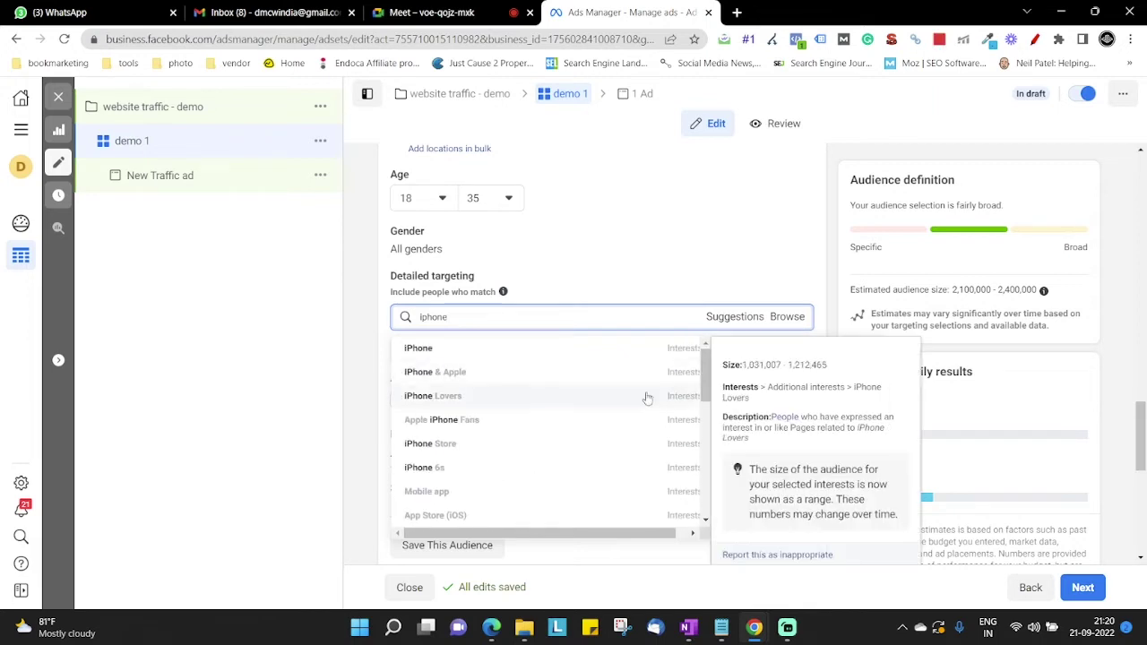
mouse_move(674, 358)
scroll(475, 391, down, 2)
scroll(506, 395, up, 1)
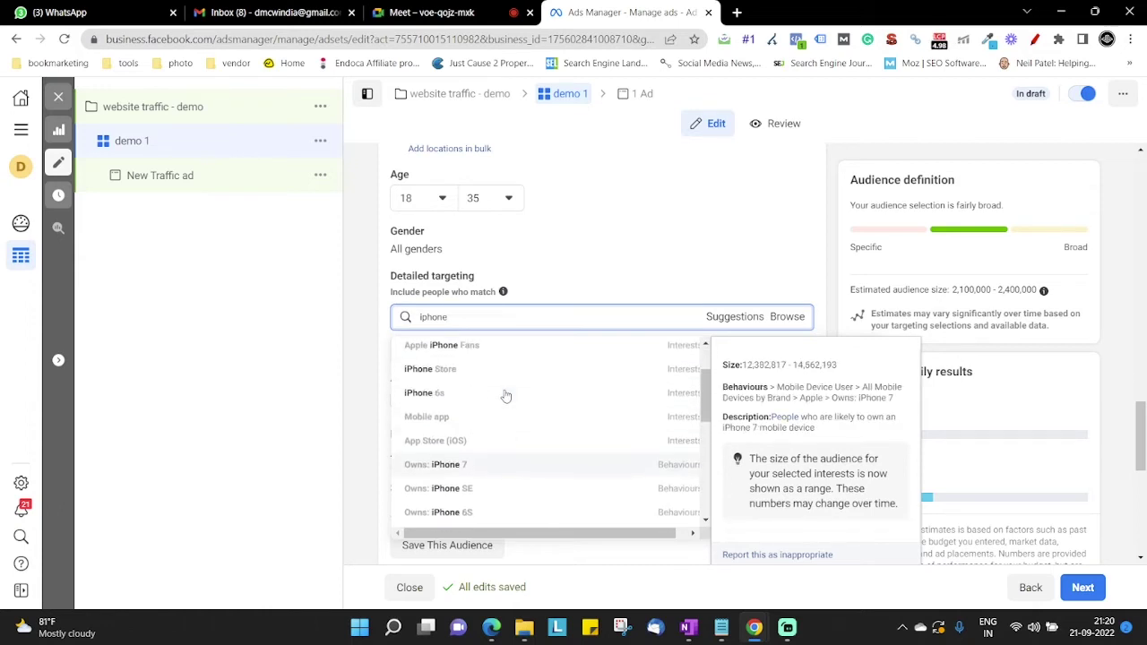
scroll(506, 396, down, 1)
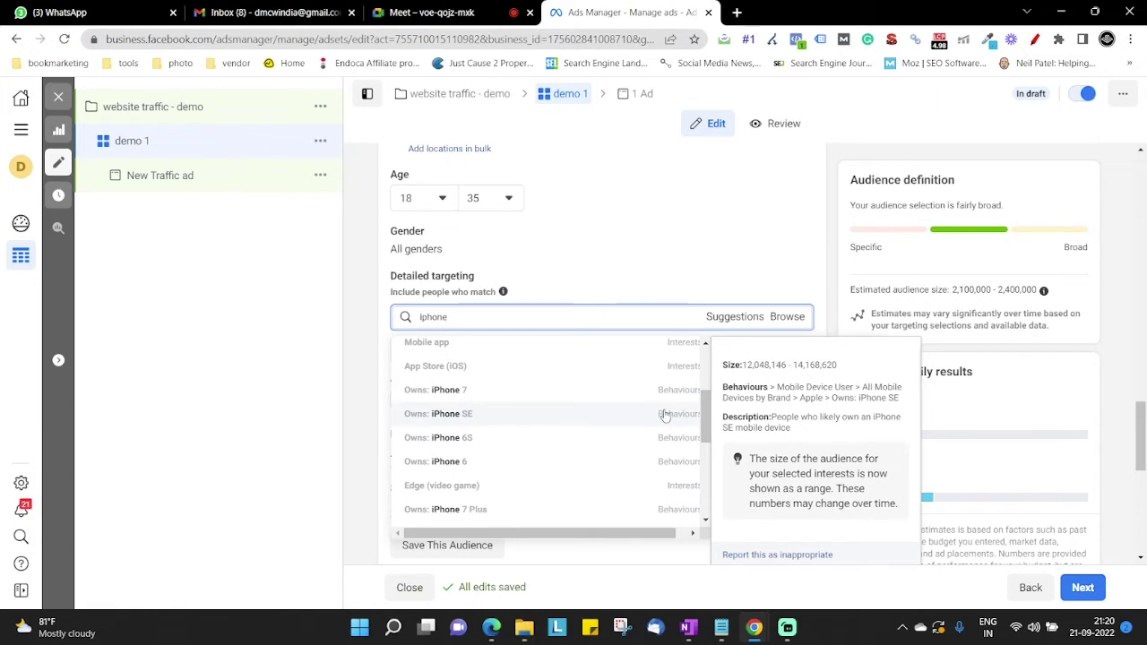
click(425, 391)
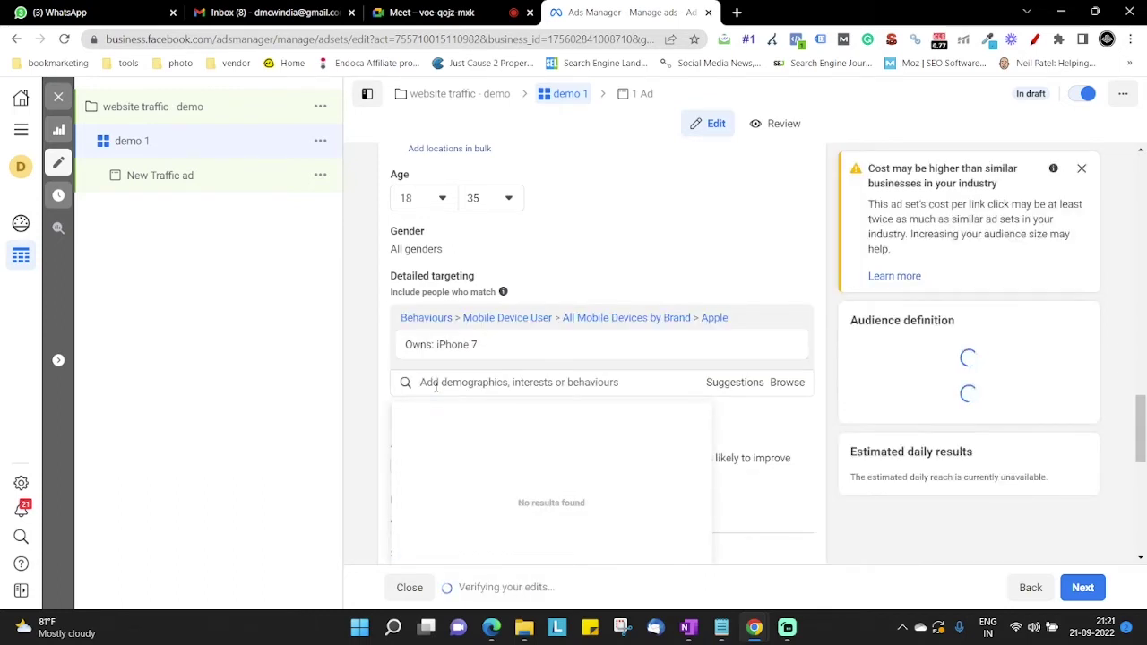
- Add the Owns: iPhone SE and Owns: iPhone 6 Plus behaviours to the detailed targeting through "iphone" searches
text(iphone)
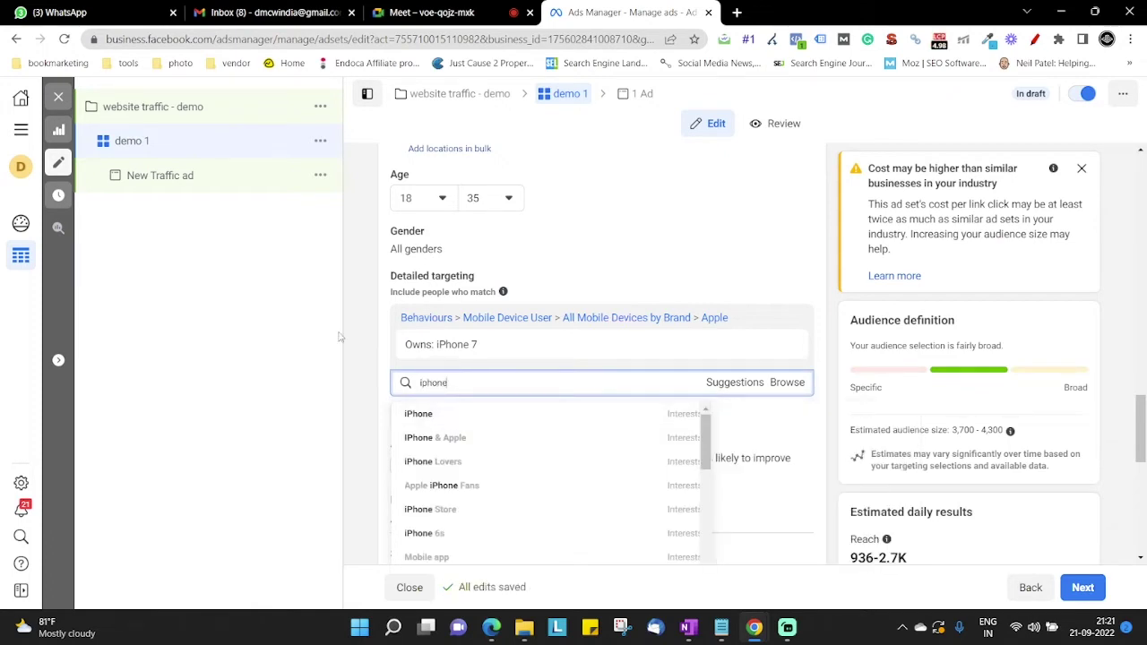
scroll(359, 359, down, 2)
scroll(502, 362, down, 2)
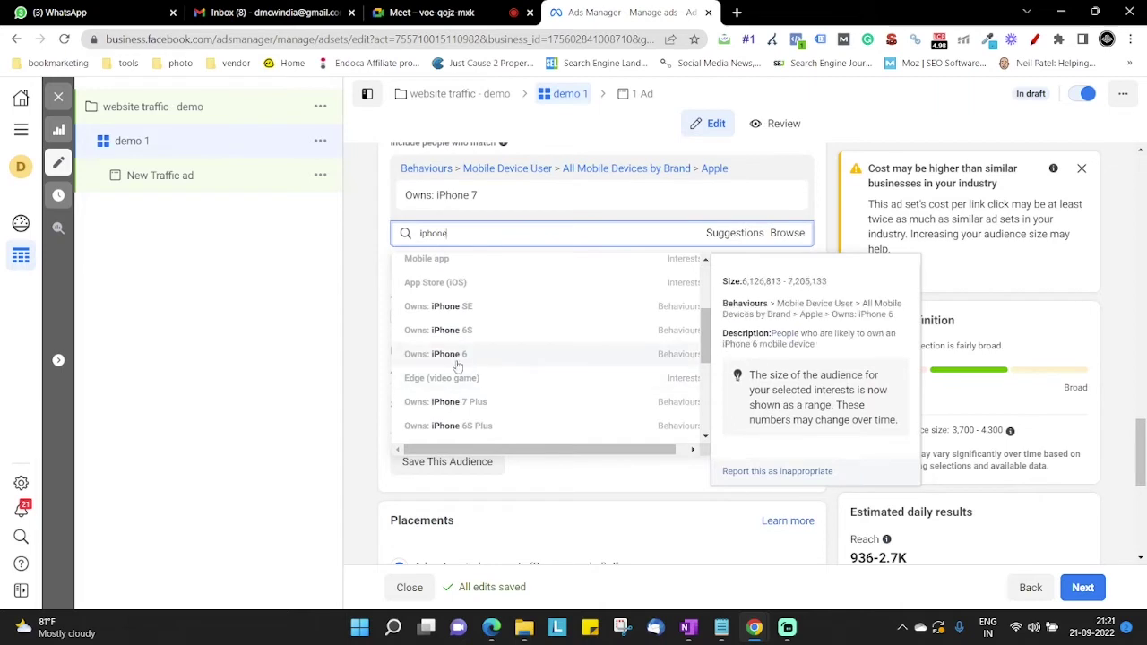
click(443, 307)
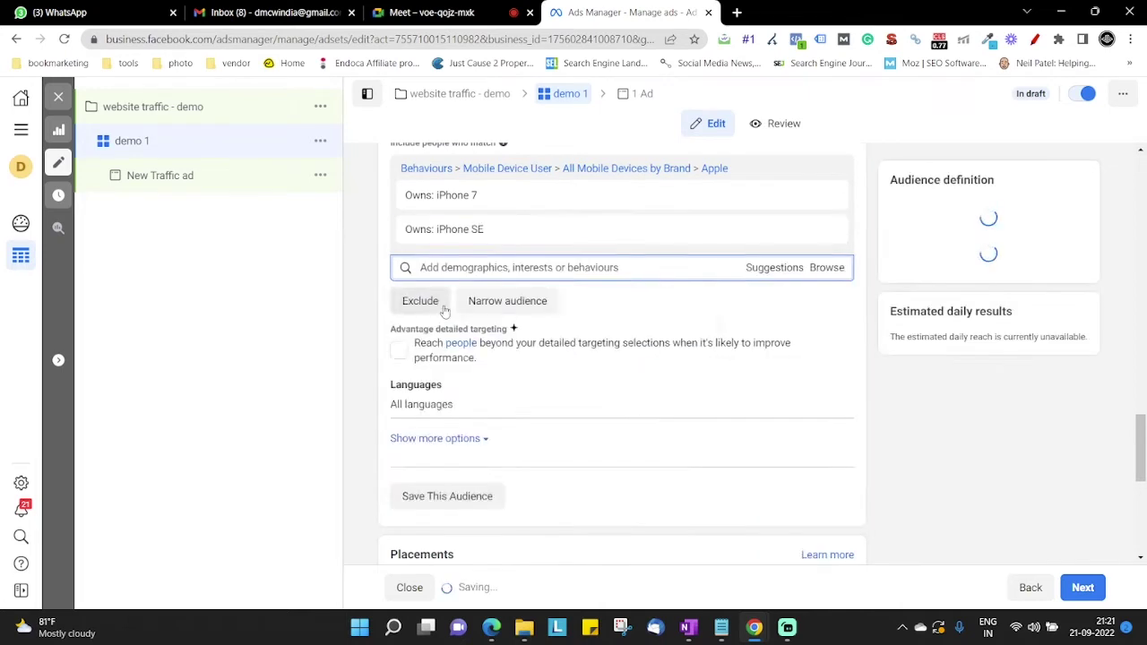
click(435, 268)
text(i)
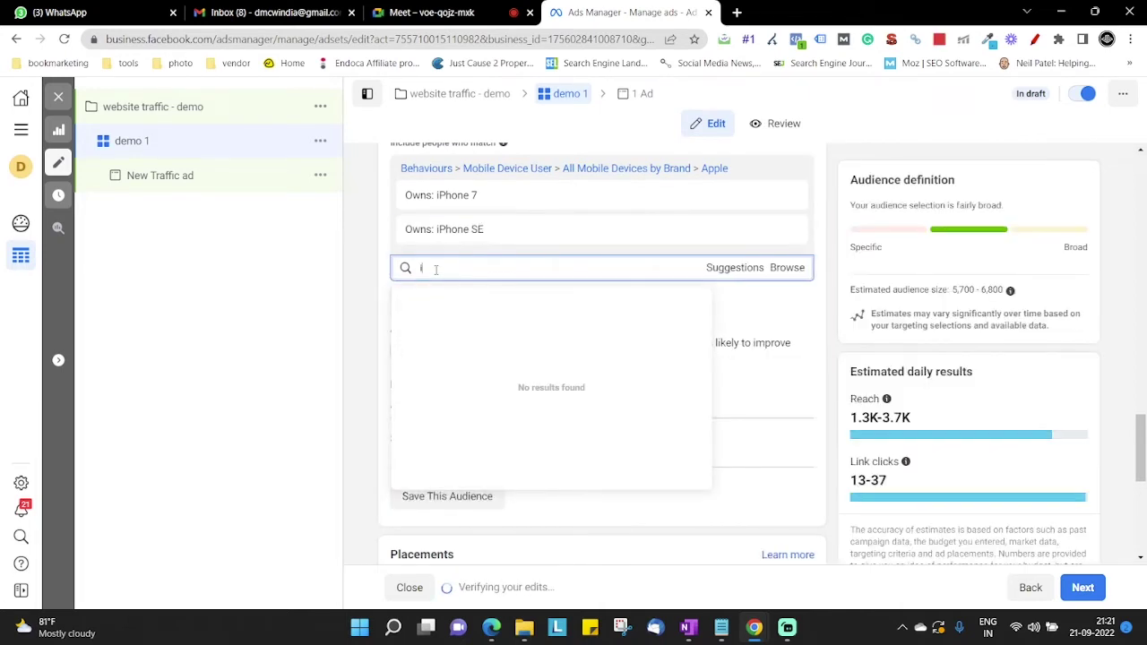
text(phone)
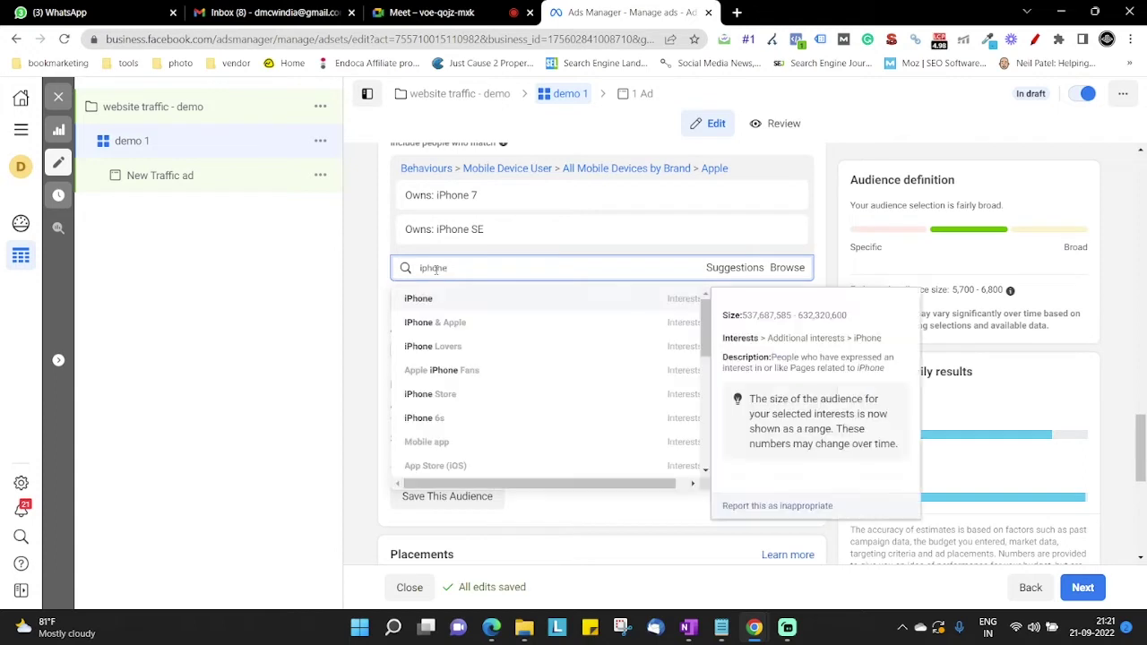
scroll(488, 403, down, 2)
click(448, 384)
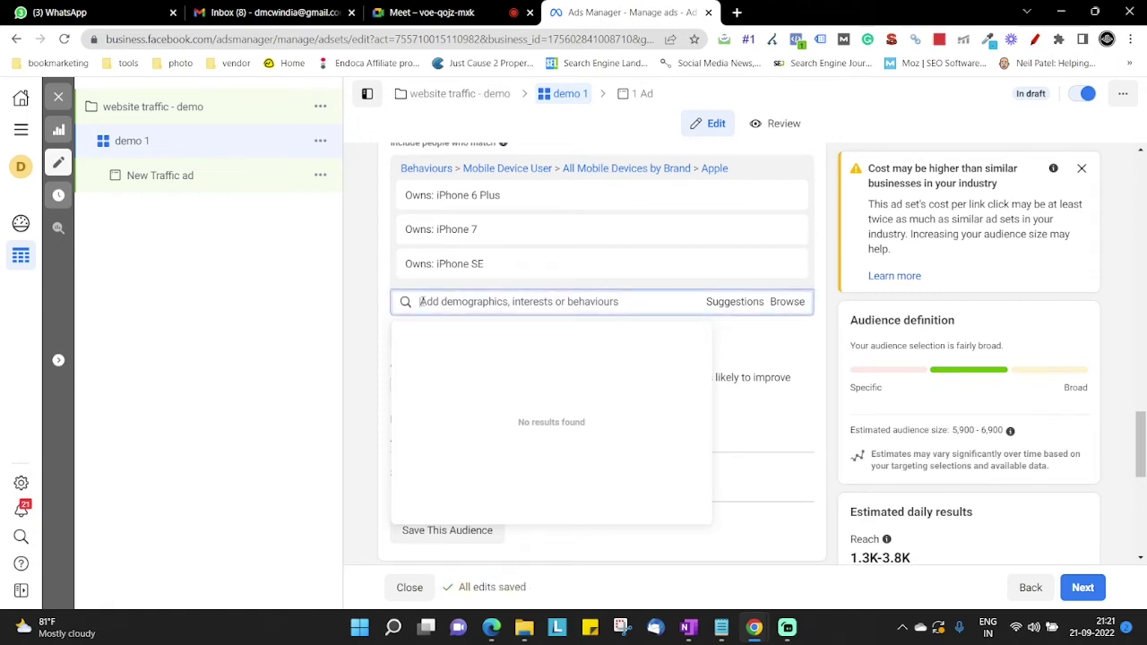
- Add the Owns: iPhone 6S and Owns: iPhone 6S Plus behaviours to the detailed targeting
text(iphone)
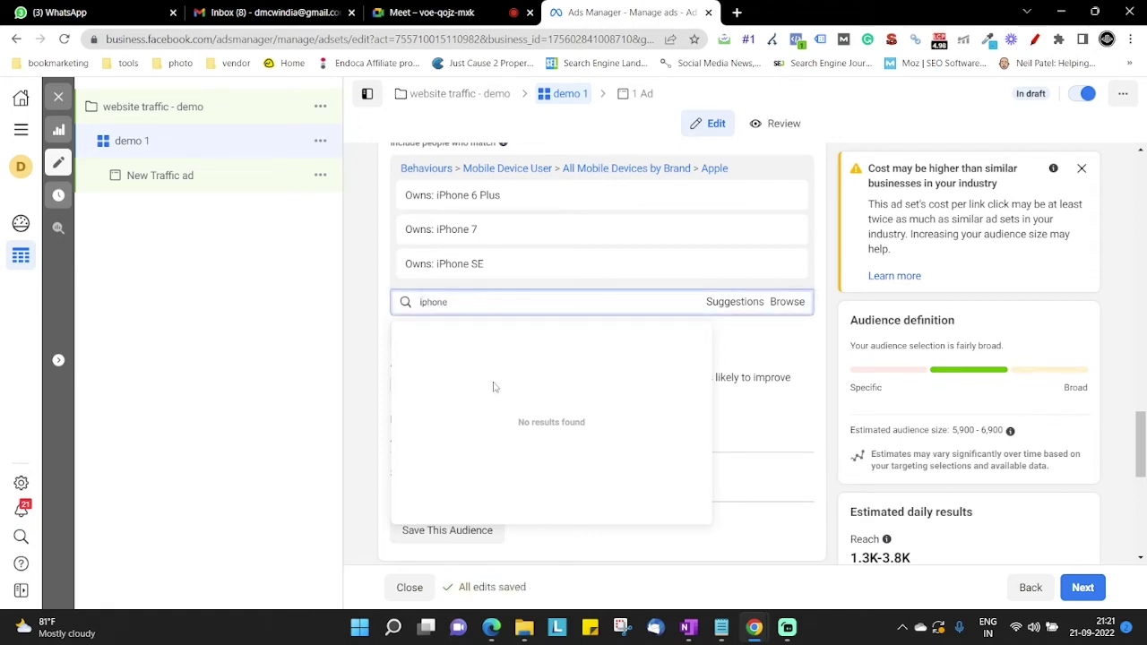
scroll(533, 402, down, 3)
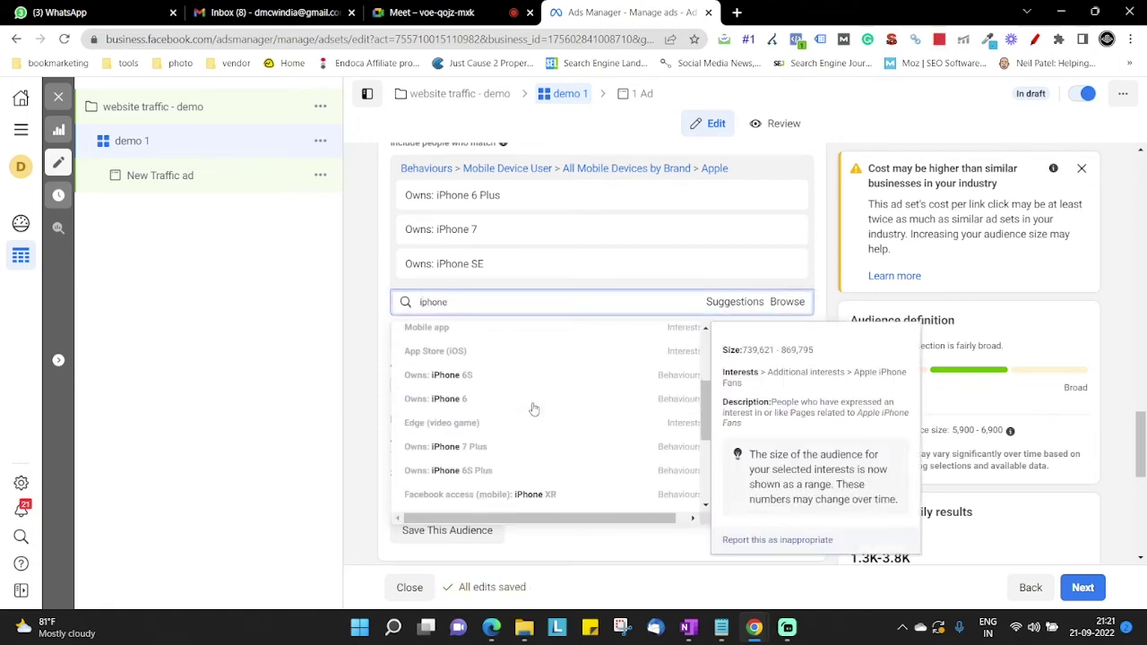
click(439, 381)
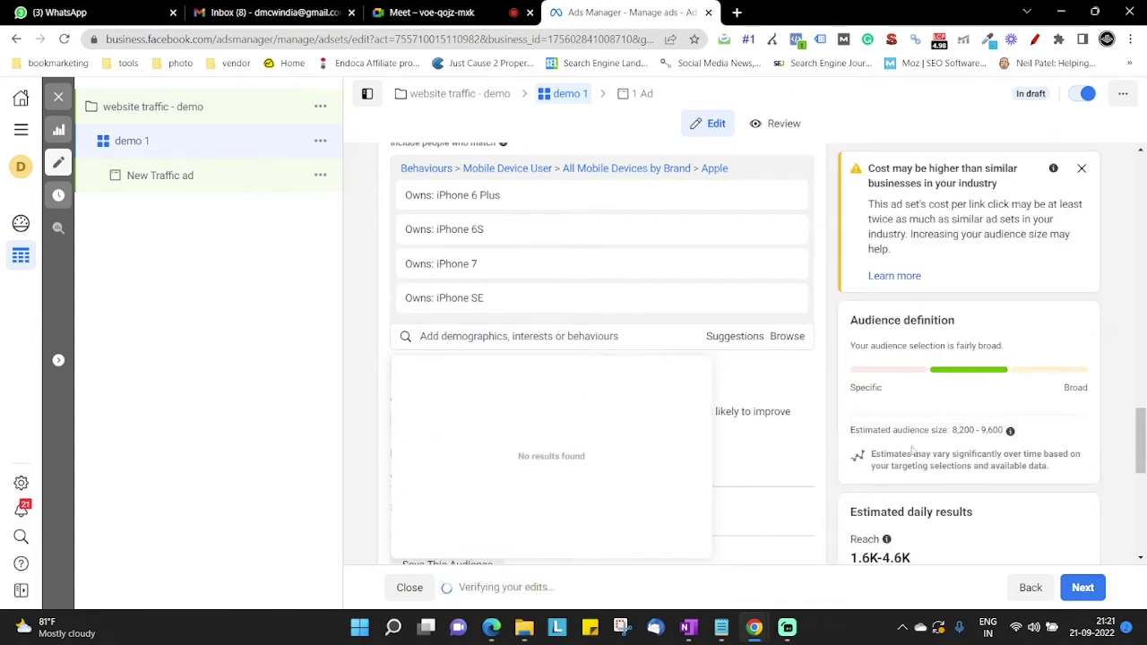
click(463, 335)
text(iphone)
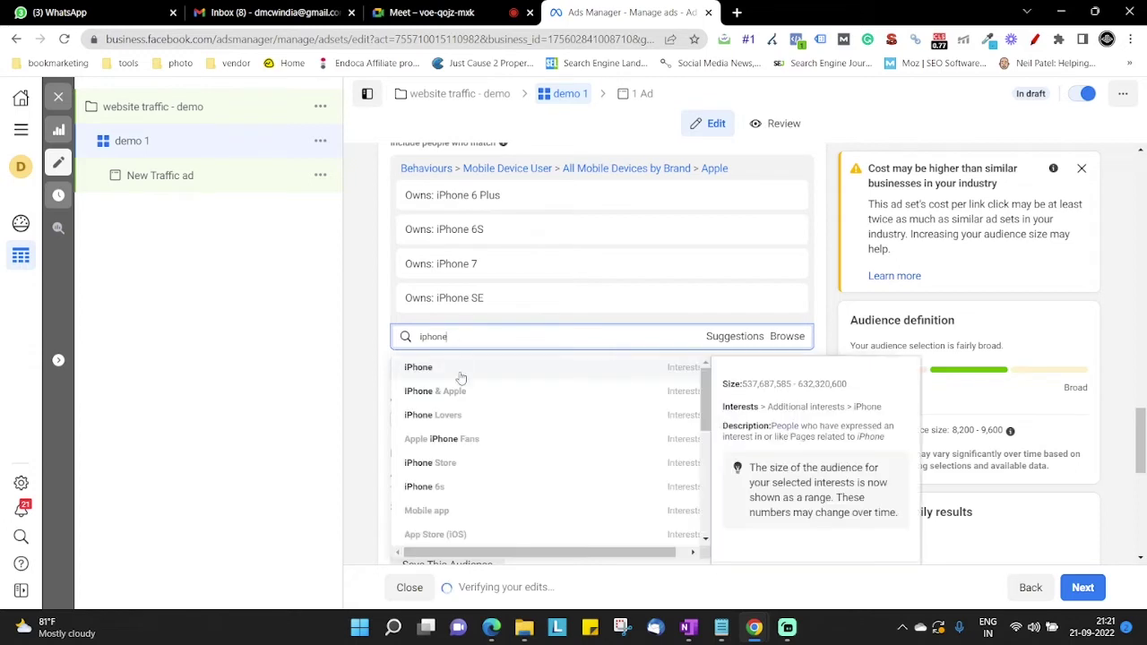
scroll(470, 421, down, 2)
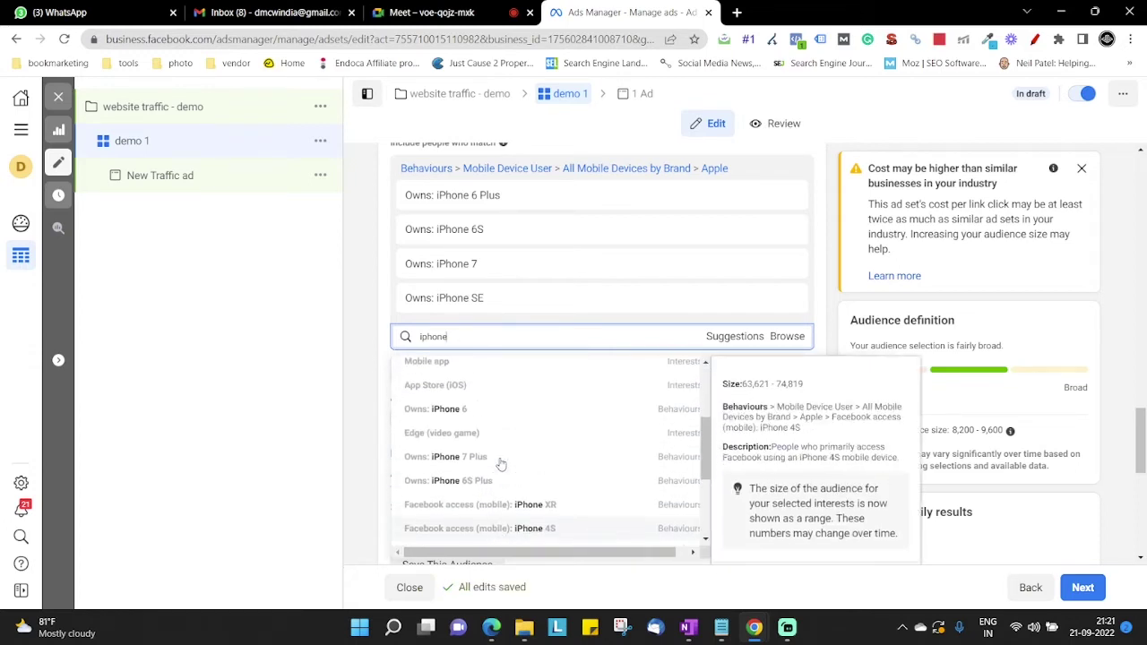
click(476, 480)
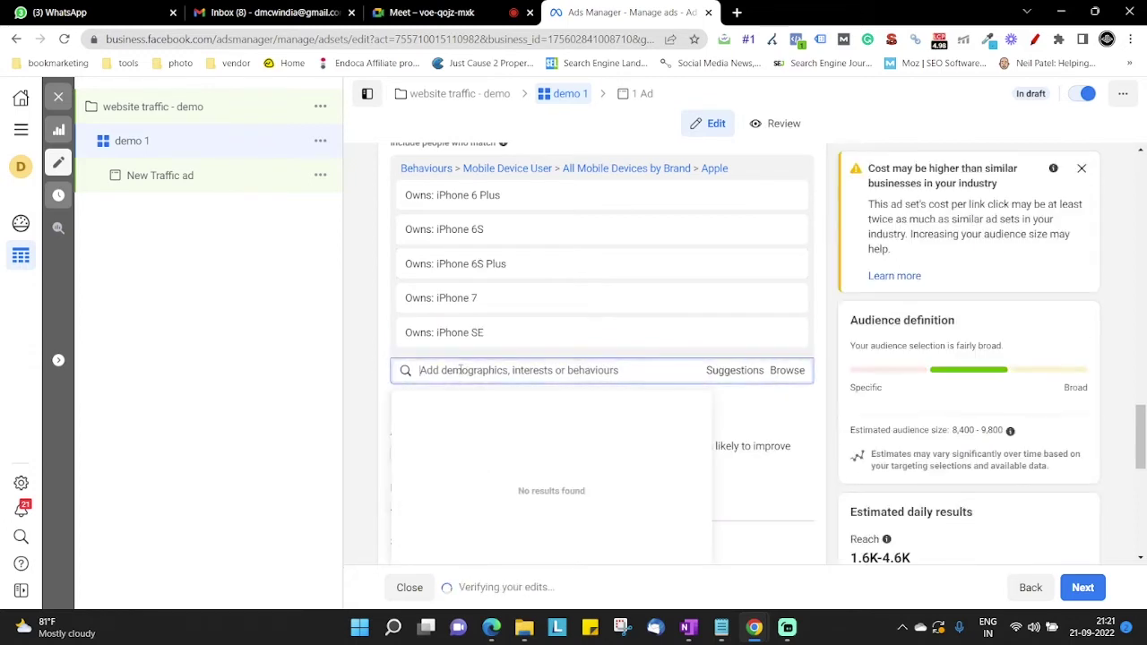
- Search detailed targeting for "iphone" again and add the Owns: iPhone 6 behaviour
text(iphone)
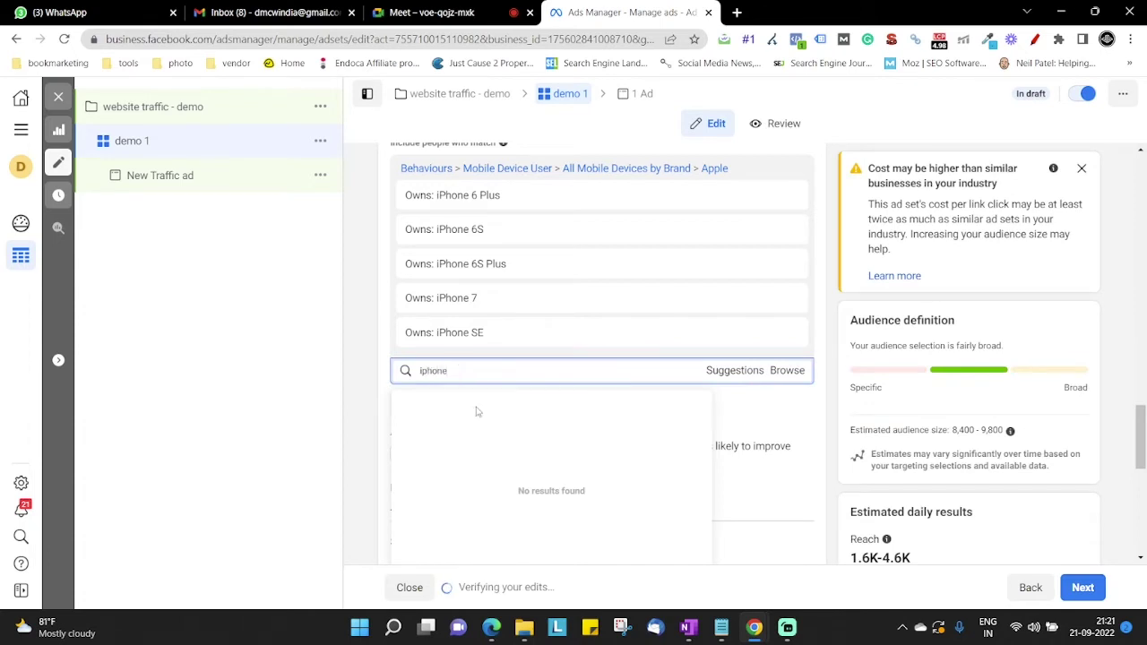
scroll(484, 429, down, 3)
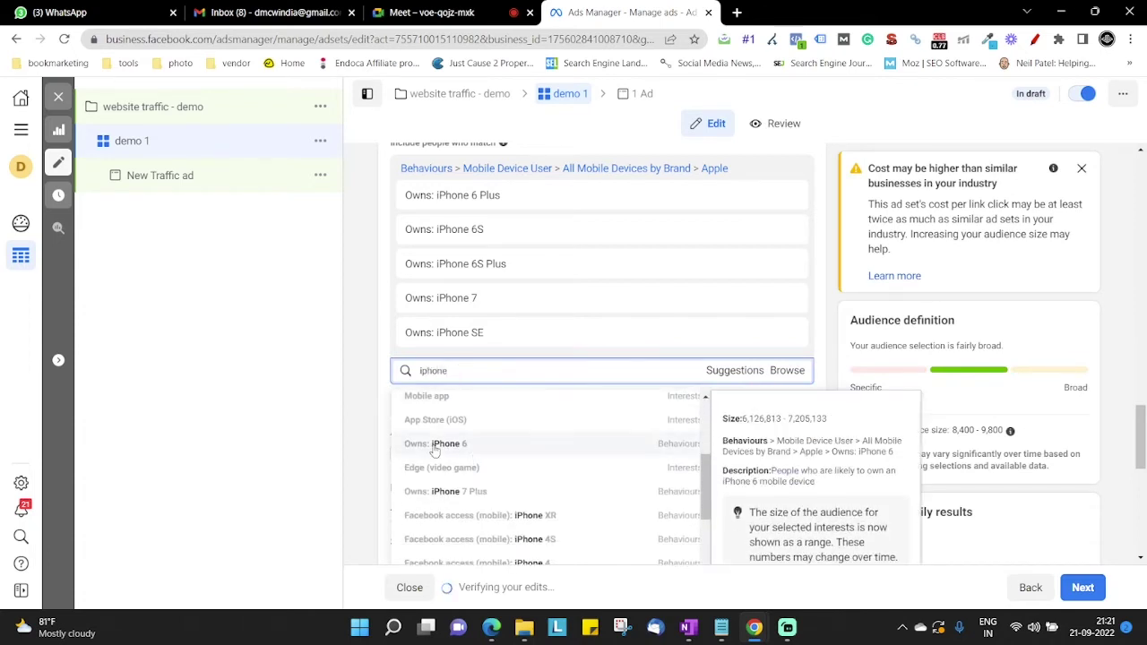
click(434, 447)
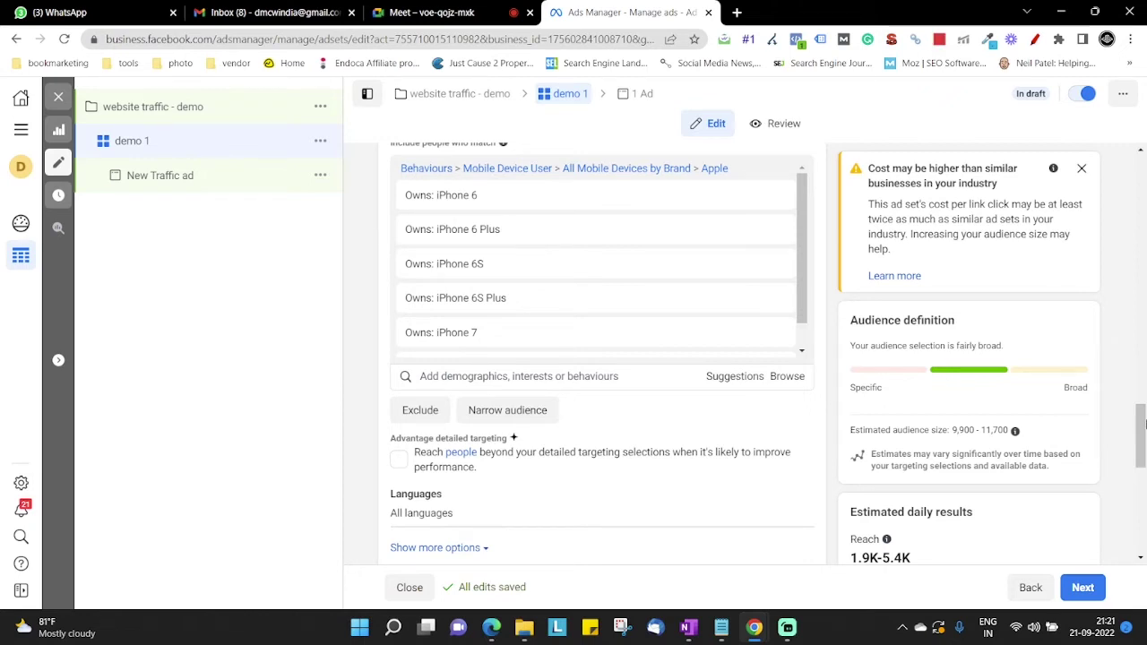
- Outline the estimated audience size in red with the drawing pen, and close the drawing tool
click(1035, 39)
mouse_move(829, 440)
mouse_down()
mouse_move(1025, 443)
mouse_move(1012, 414)
mouse_move(846, 412)
mouse_move(833, 443)
mouse_up()
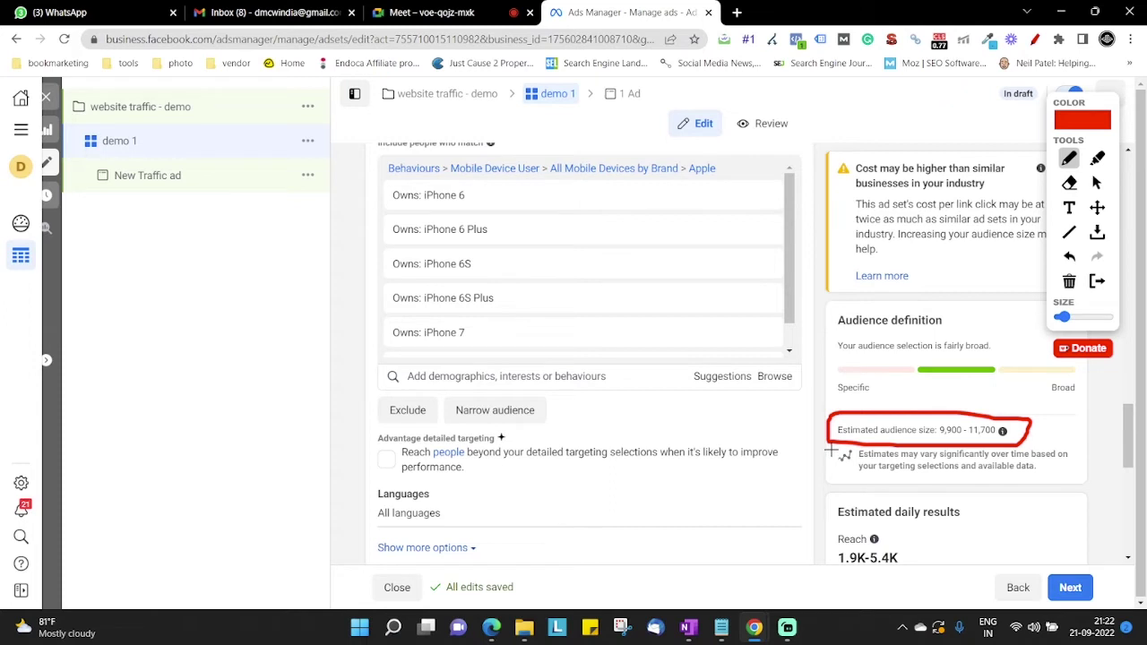
click(1034, 41)
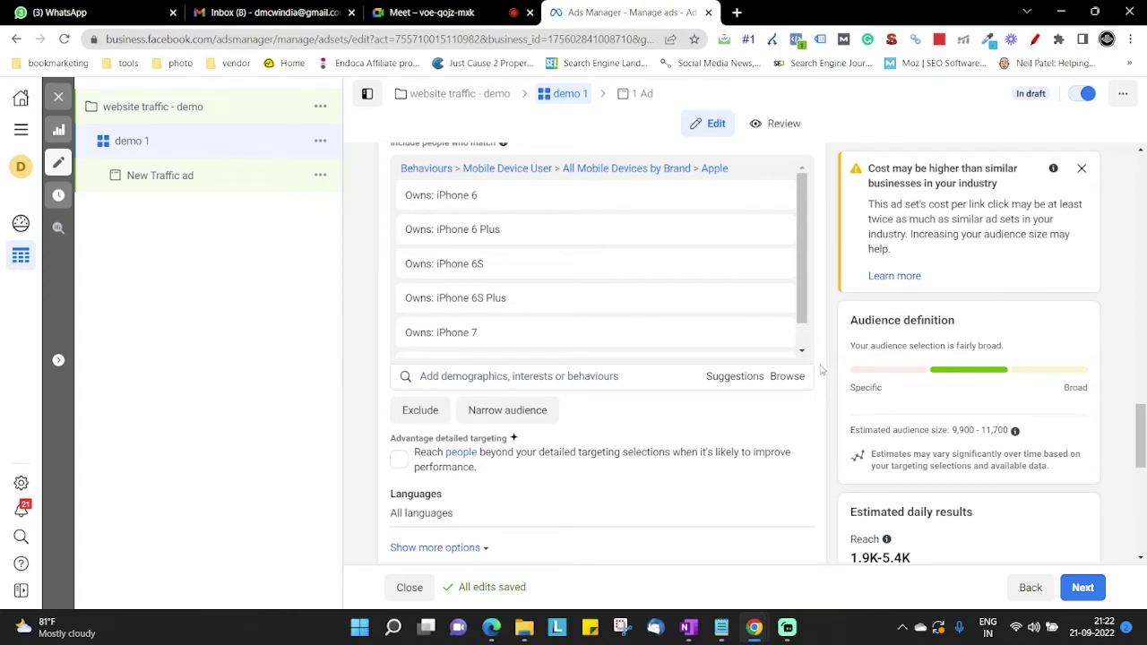
- Highlight the All languages value under Languages to point it out, and look back over the targeting settings
scroll(817, 373, down, 3)
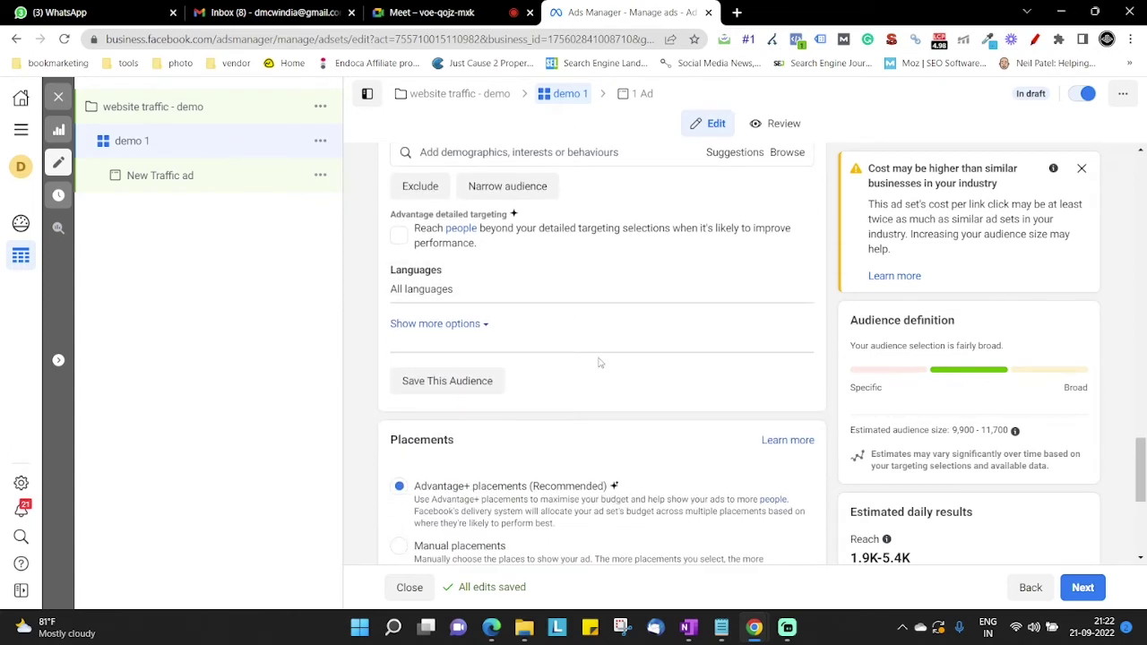
scroll(601, 363, up, 1)
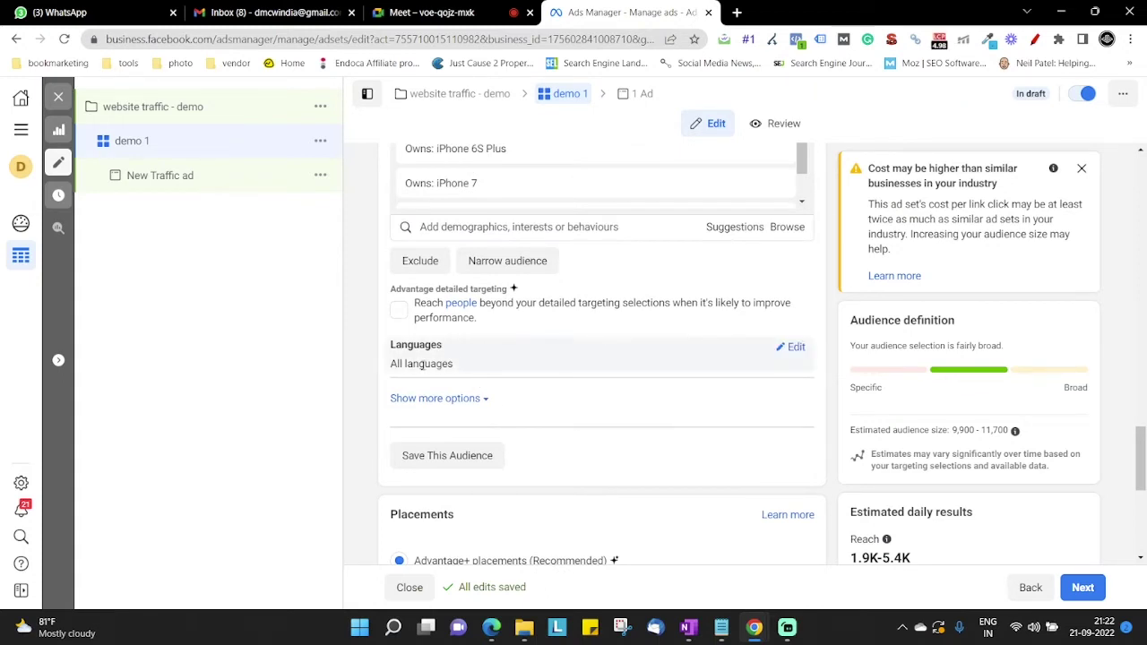
drag(390, 364, 451, 365)
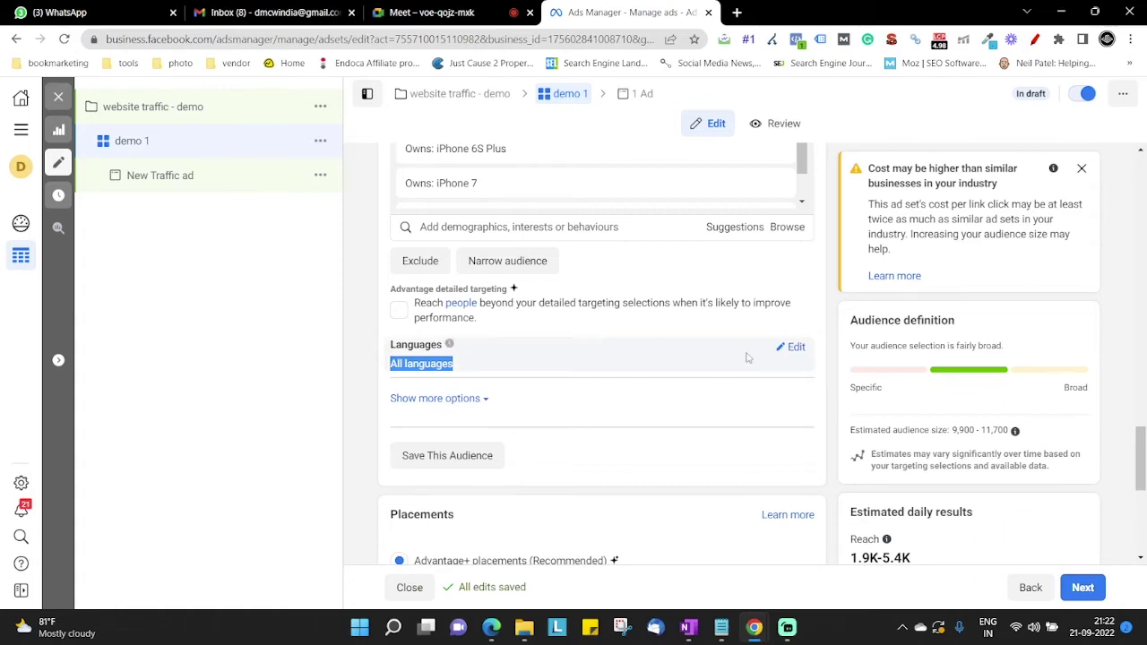
scroll(747, 358, up, 7)
scroll(738, 392, down, 5)
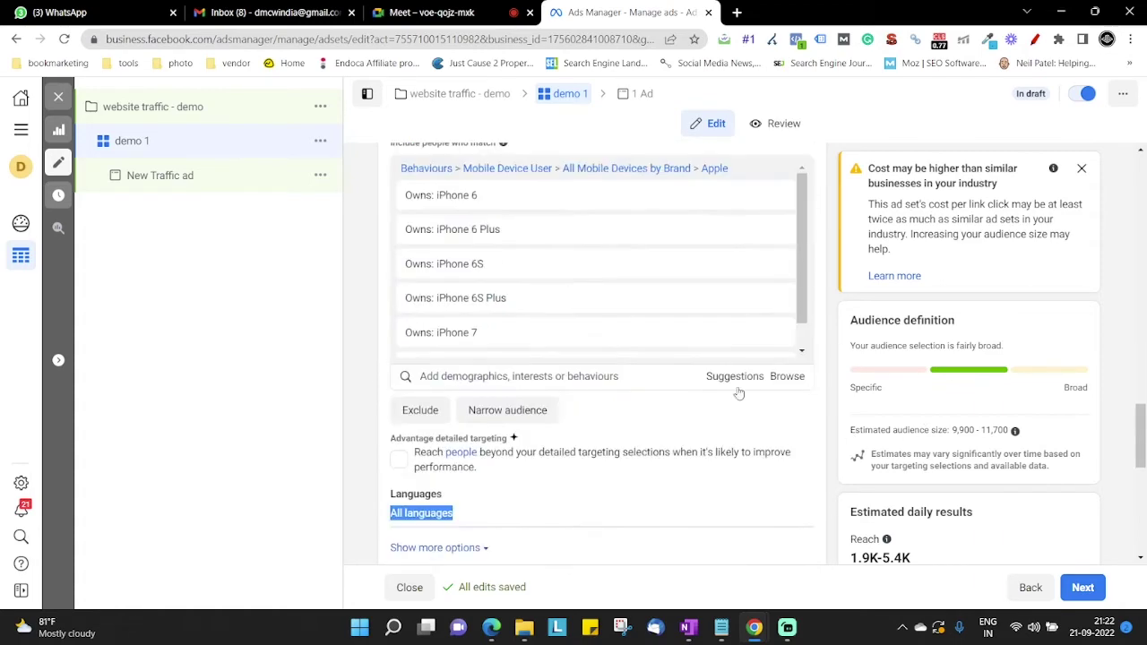
scroll(739, 393, down, 2)
- Open the Languages setting for editing and add Marathi as a target language
click(794, 347)
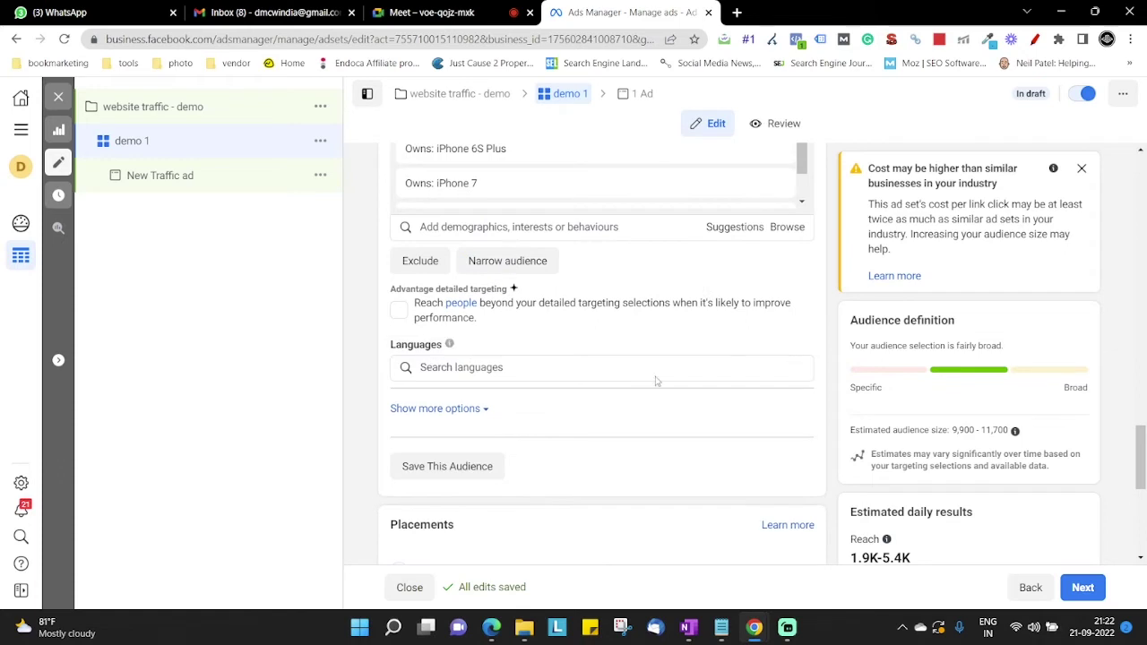
click(464, 369)
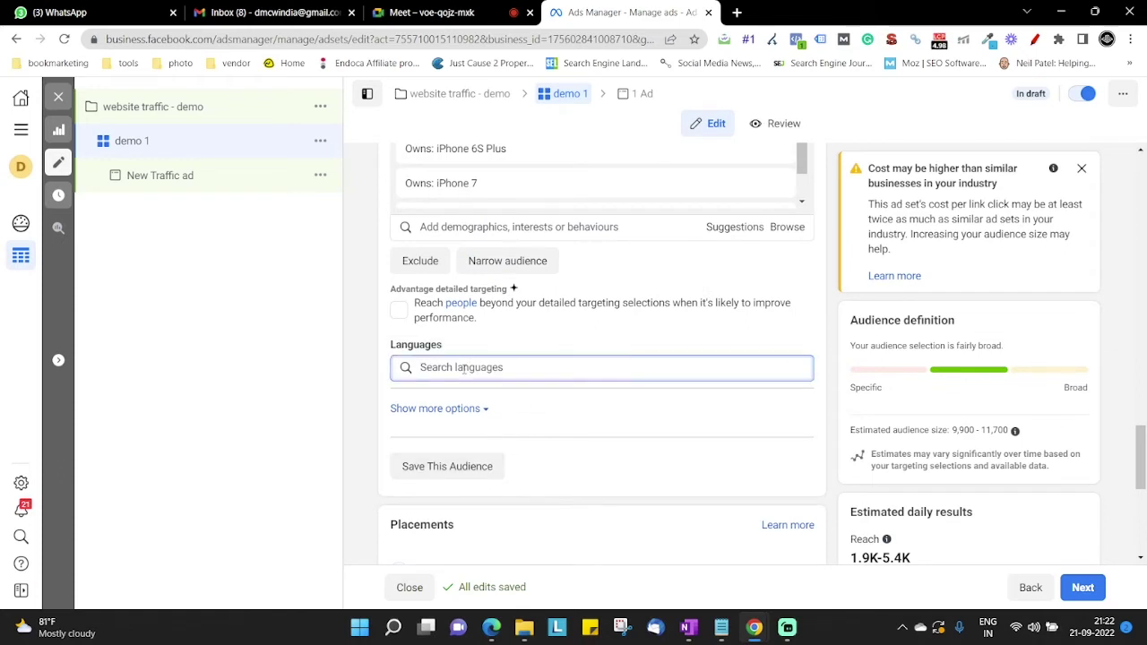
text(mara)
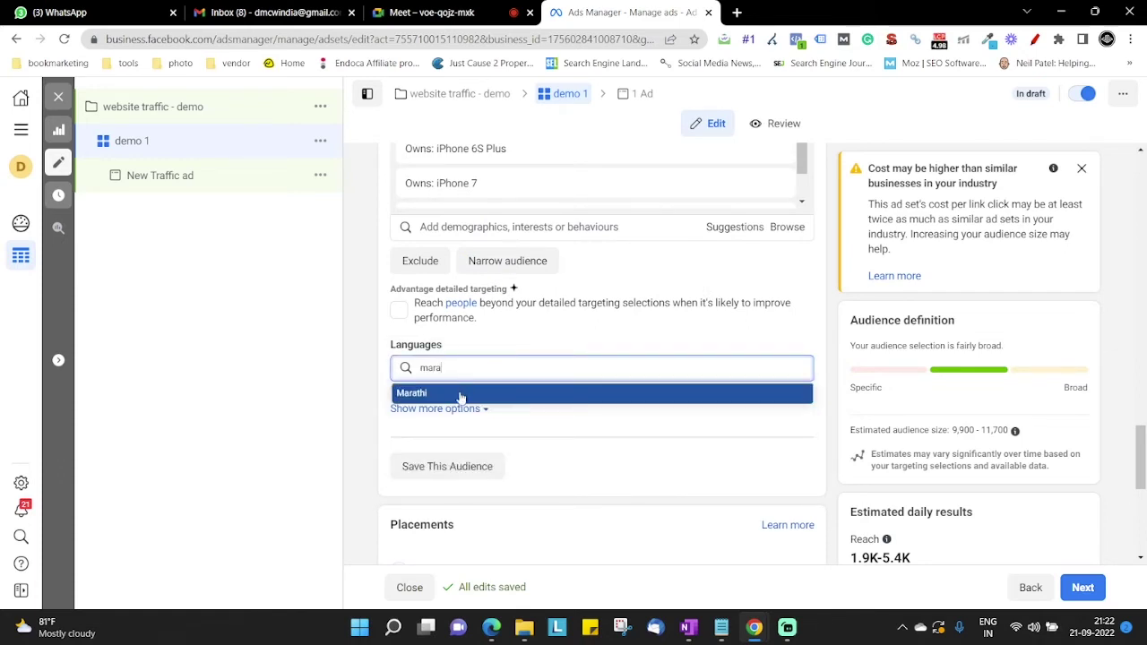
click(425, 392)
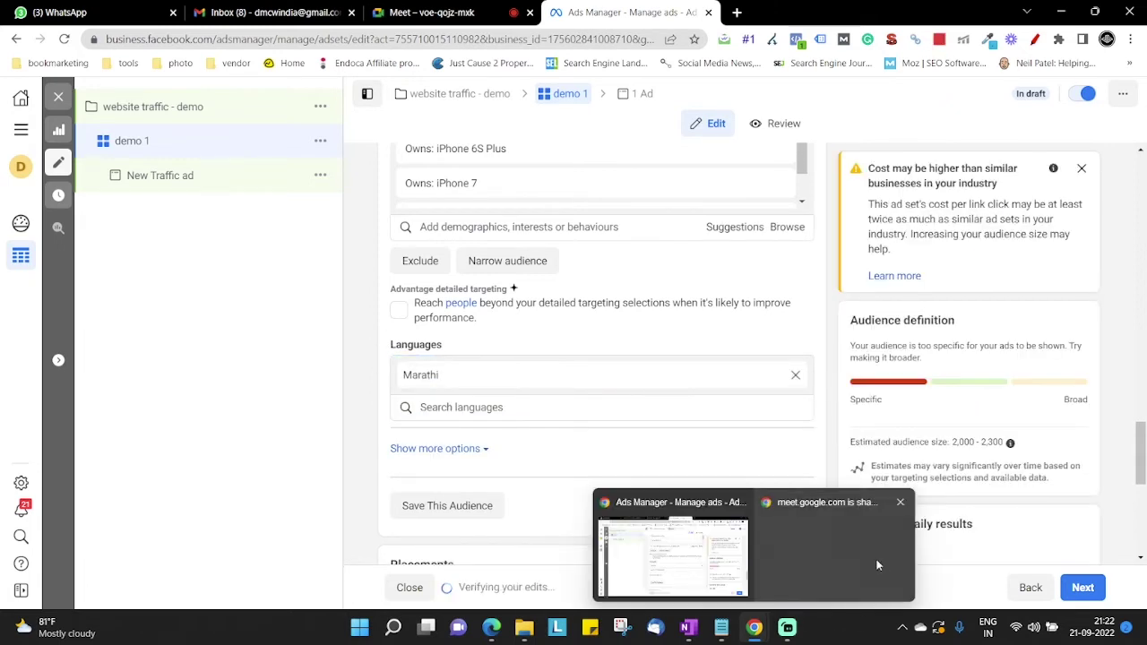
- Highlight the estimated audience size, and remove Marathi from the target languages
drag(865, 442, 1004, 443)
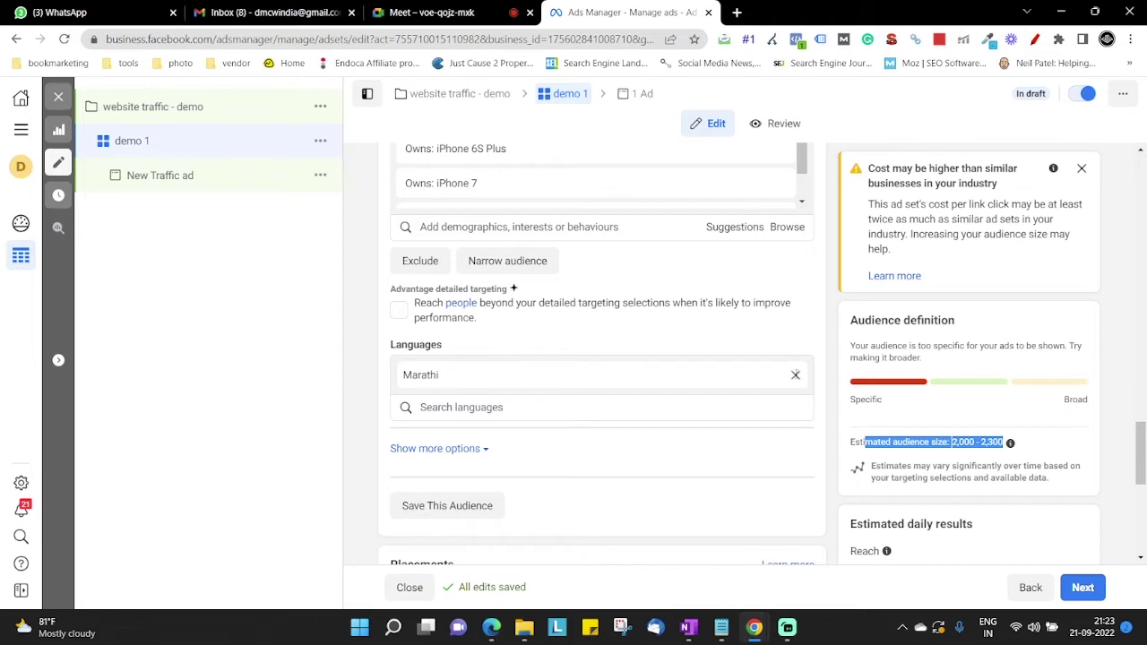
click(795, 375)
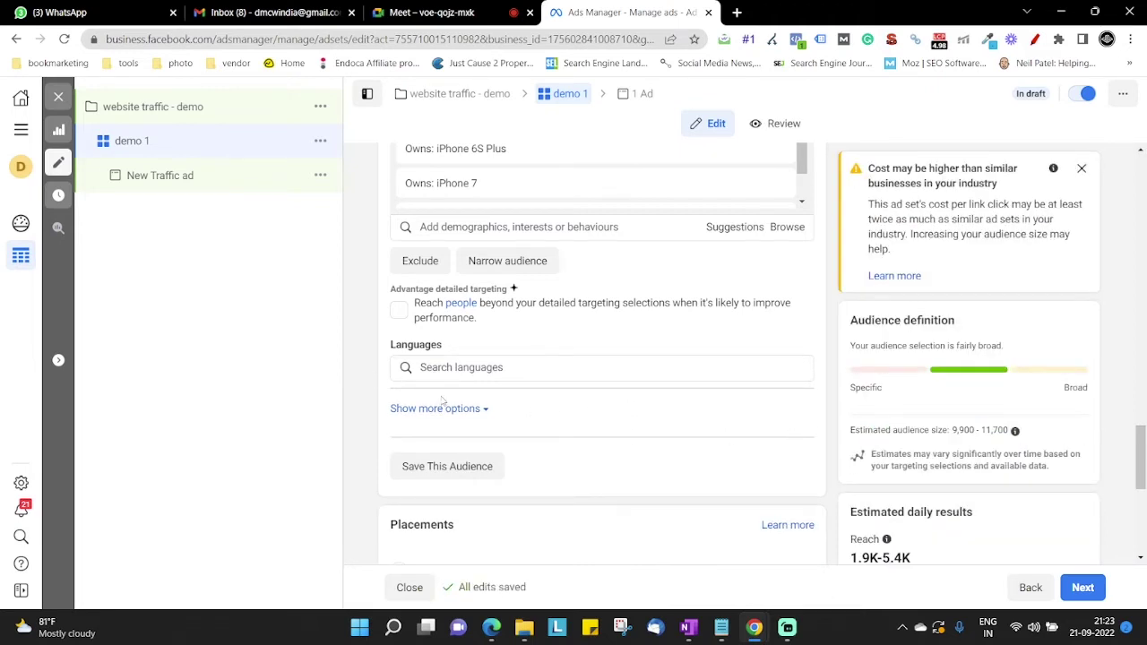
scroll(354, 469, down, 1)
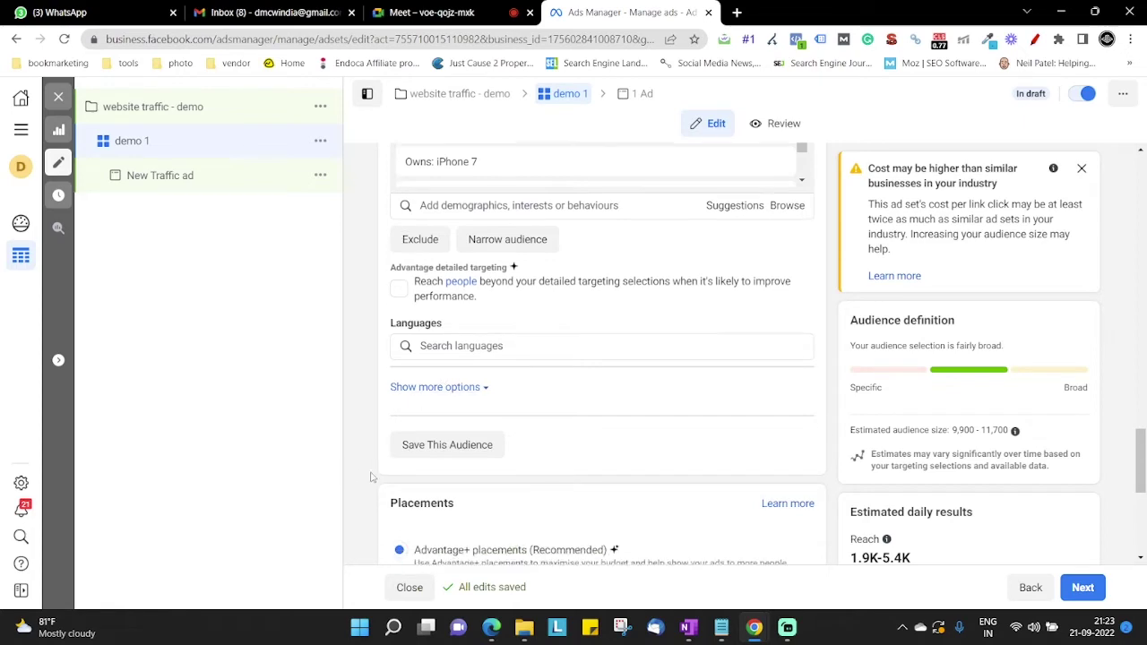
scroll(373, 474, down, 2)
scroll(373, 475, up, 8)
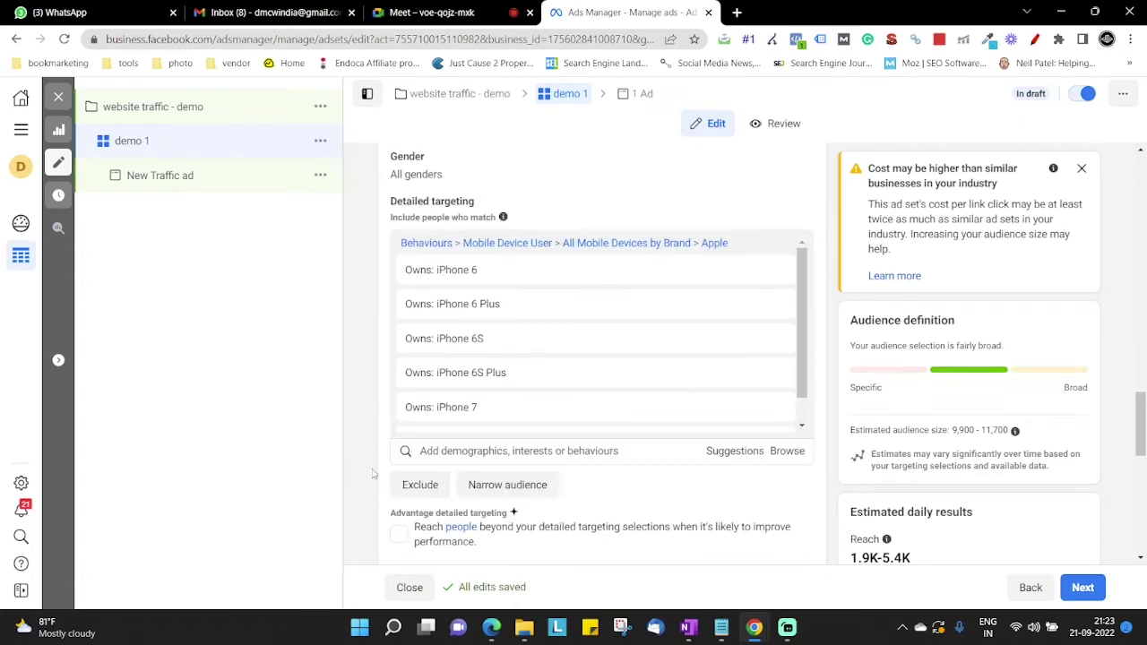
- Review the Save This Audience option, check the saved audiences and the existing custom audiences in the Audience section, and close the list
scroll(373, 472, up, 5)
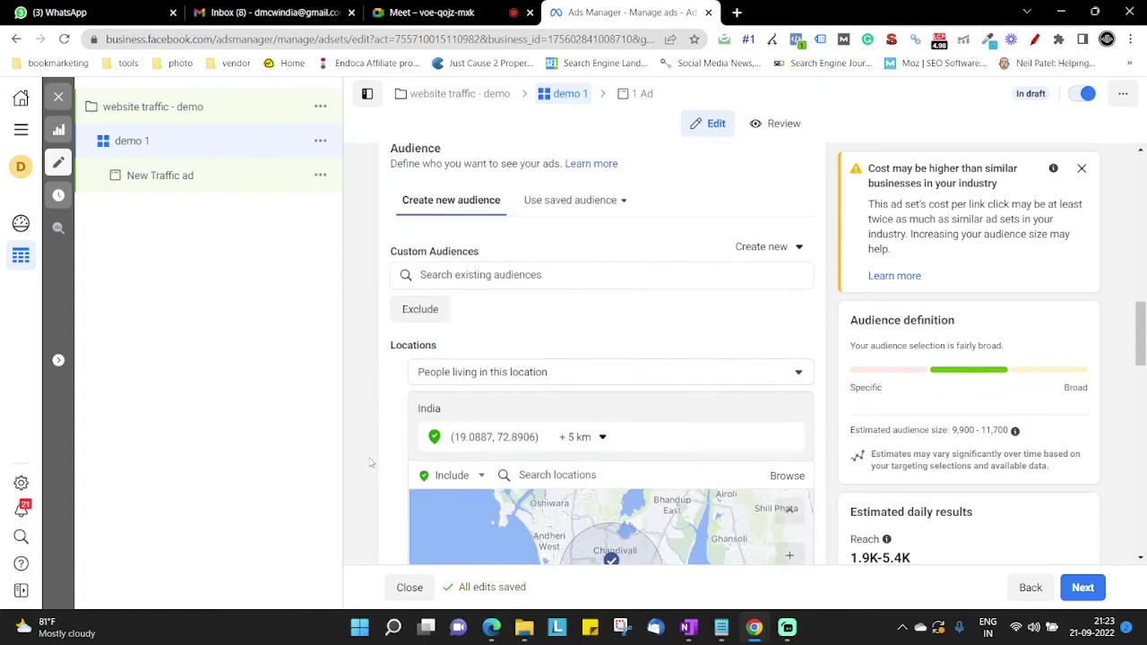
scroll(371, 463, down, 11)
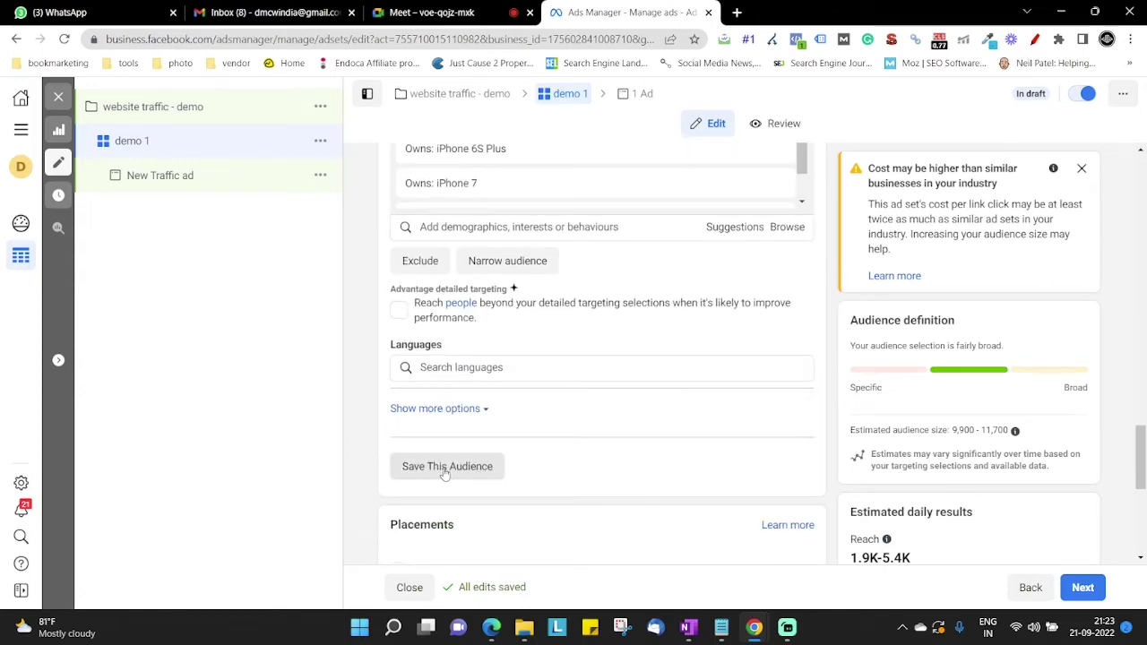
scroll(442, 466, up, 10)
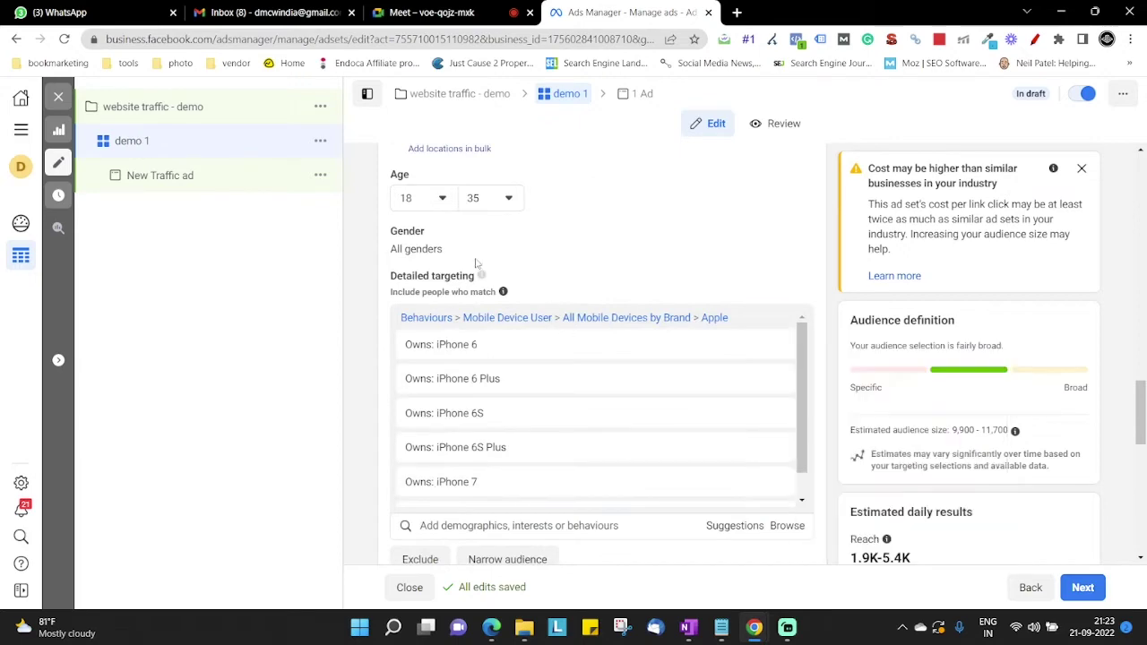
scroll(383, 444, up, 2)
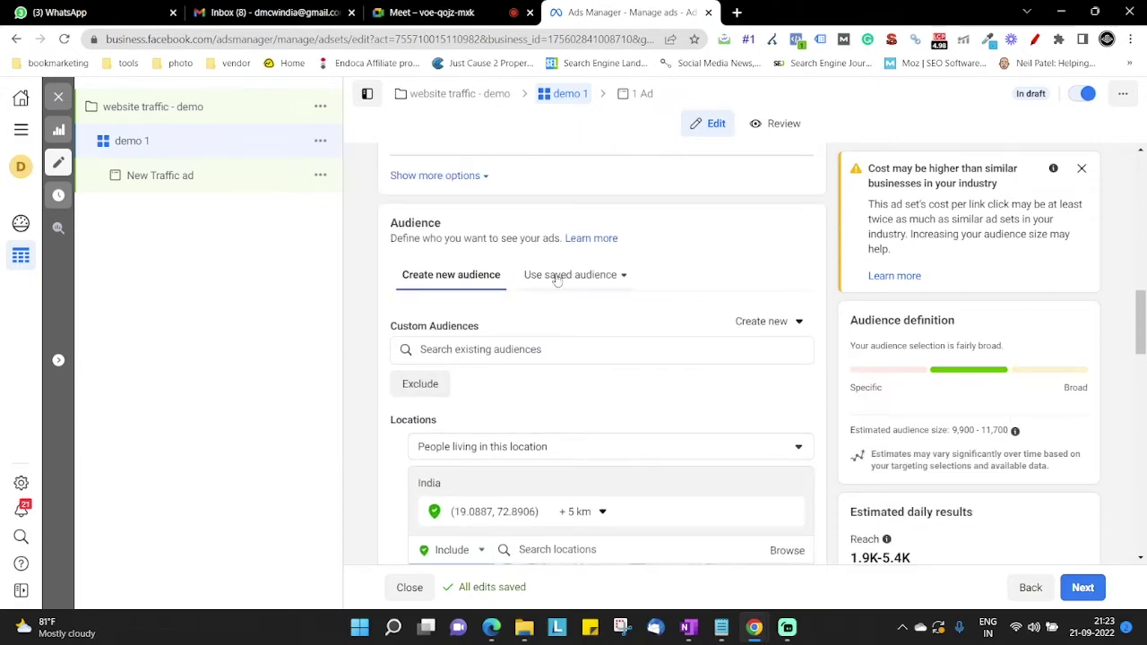
click(625, 278)
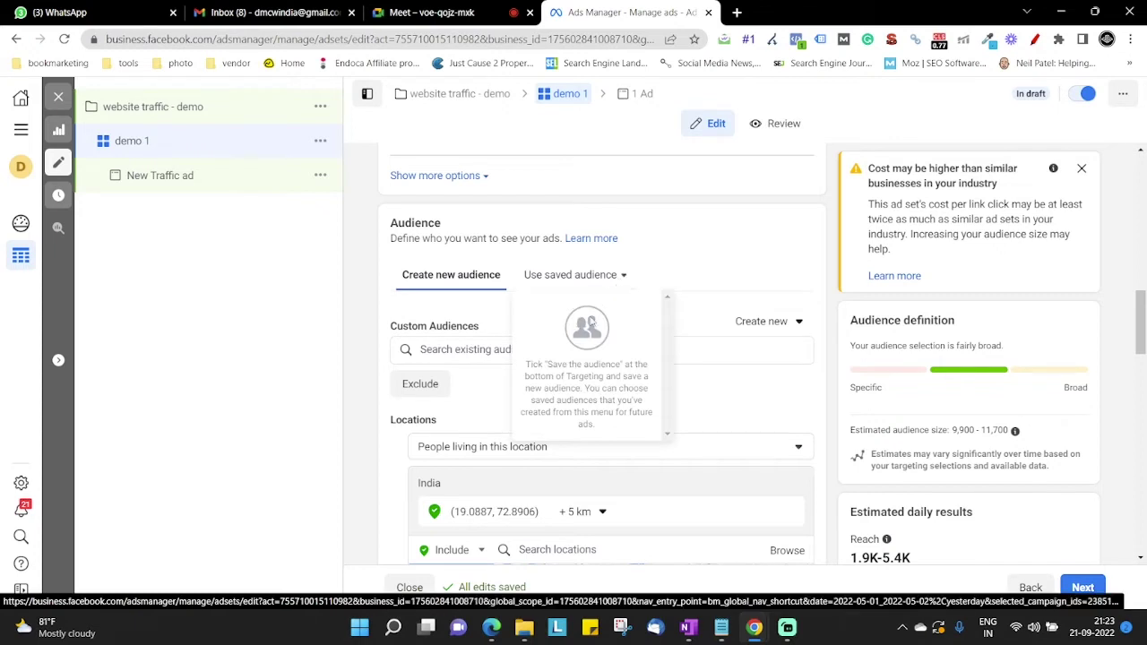
click(524, 351)
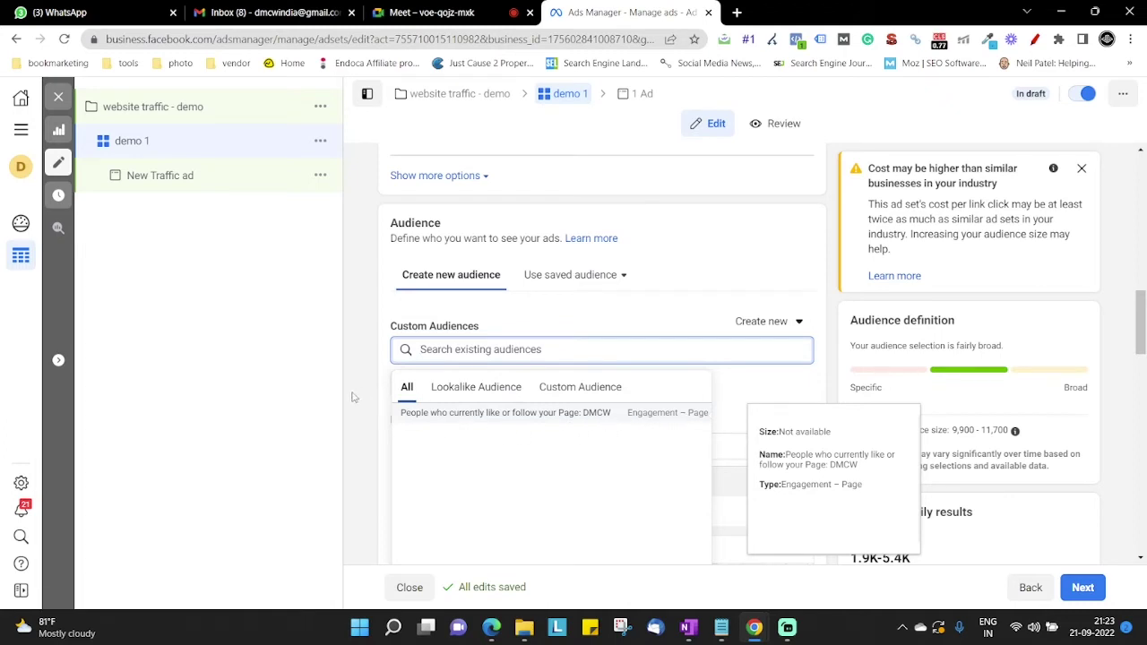
click(378, 307)
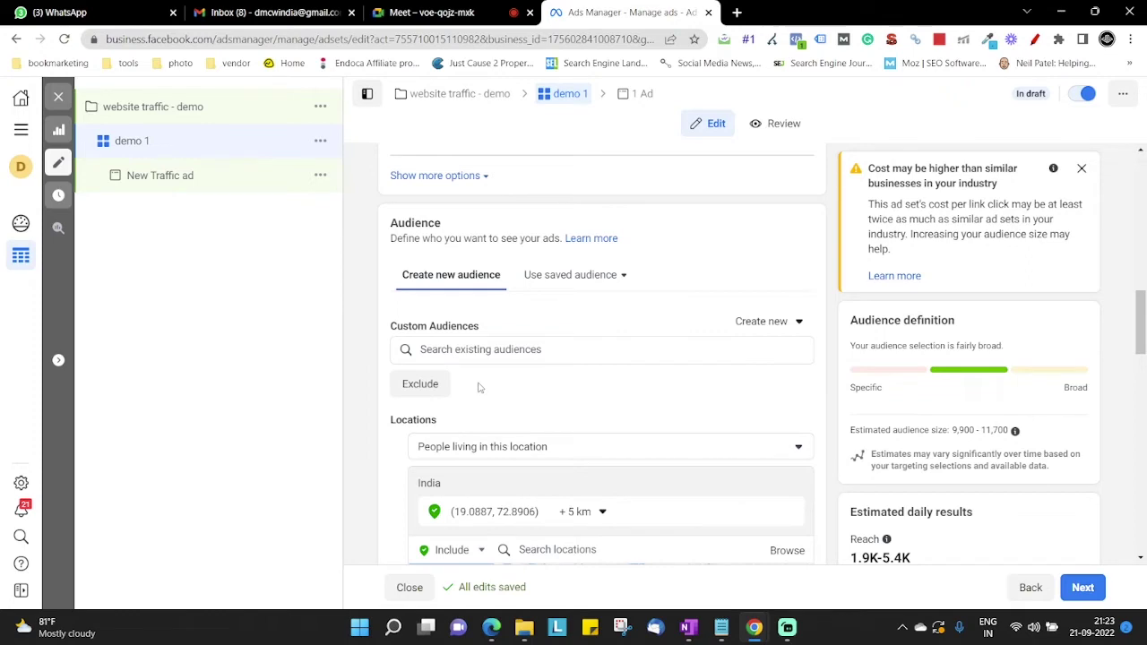
- Look over the ad set's targeting settings down to the Placements section with its Advantage+ and manual options
scroll(484, 386, down, 2)
scroll(509, 179, down, 1)
scroll(509, 179, down, 3)
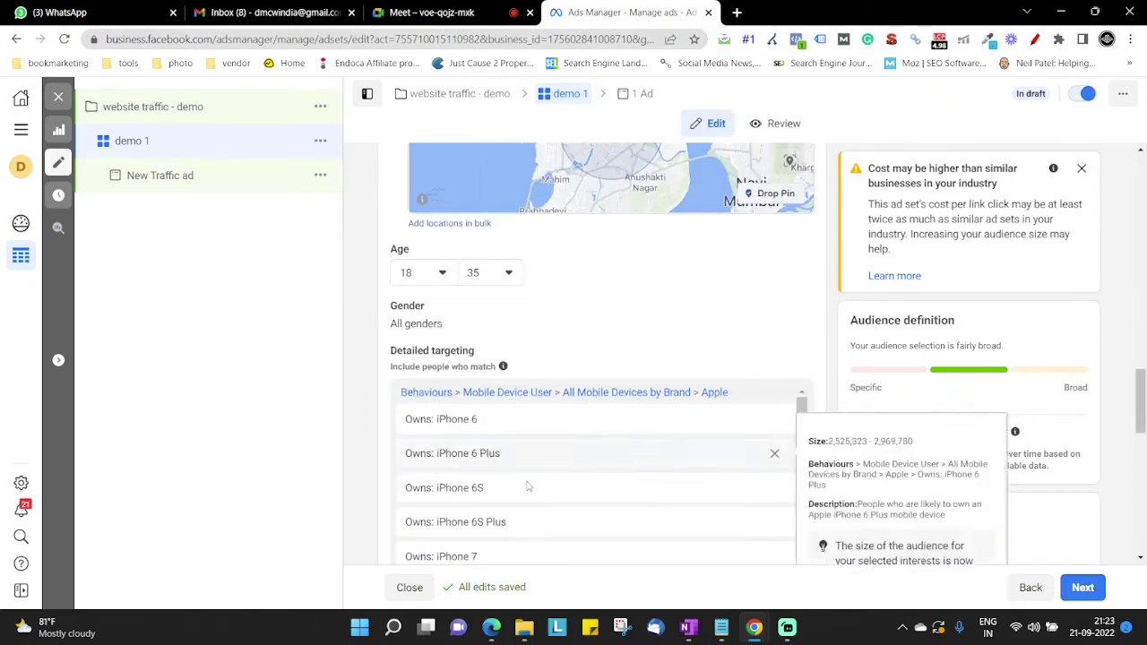
scroll(383, 314, down, 3)
scroll(362, 346, down, 2)
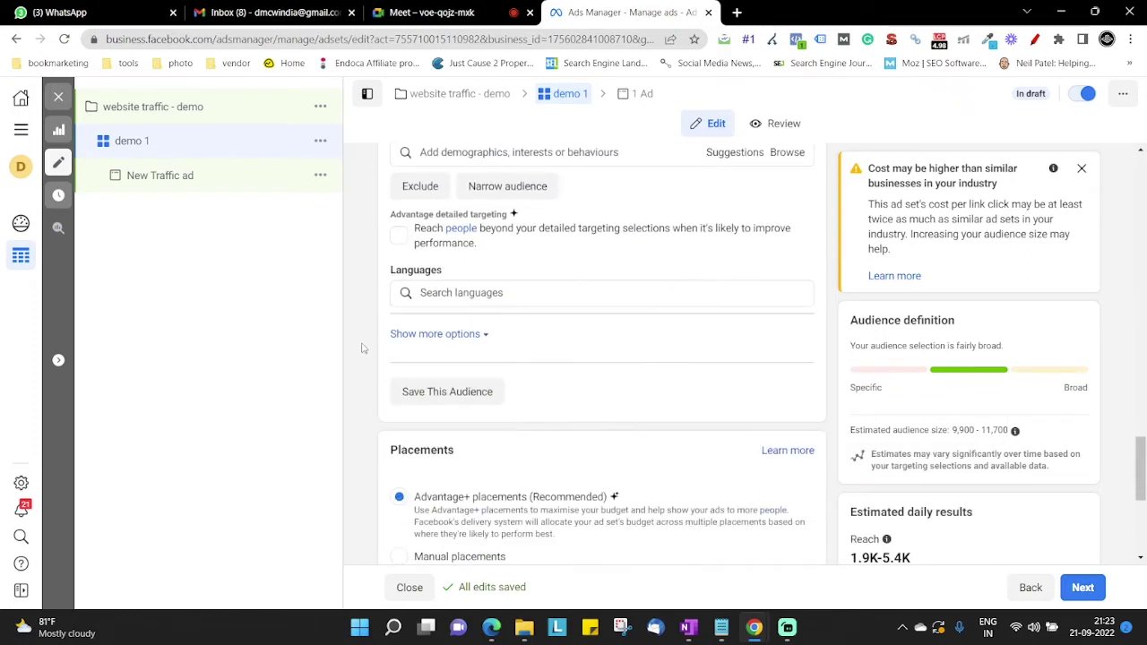
scroll(364, 346, down, 2)
scroll(364, 345, down, 1)
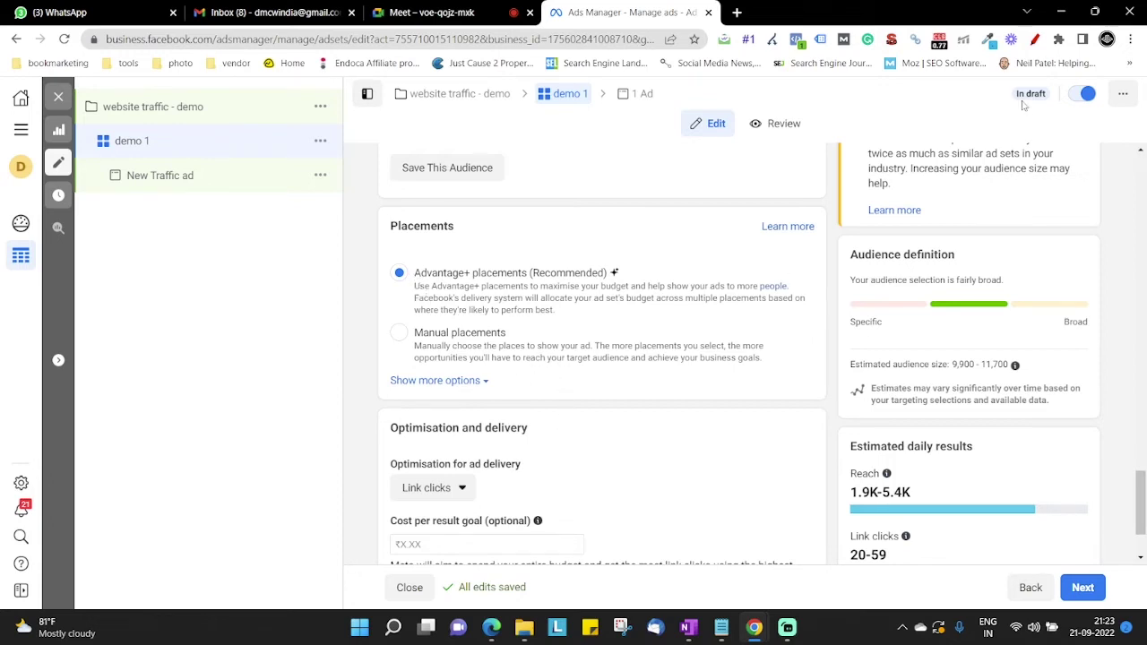
- Outline the Placements section in red with the page marker, and close the marker
click(1035, 39)
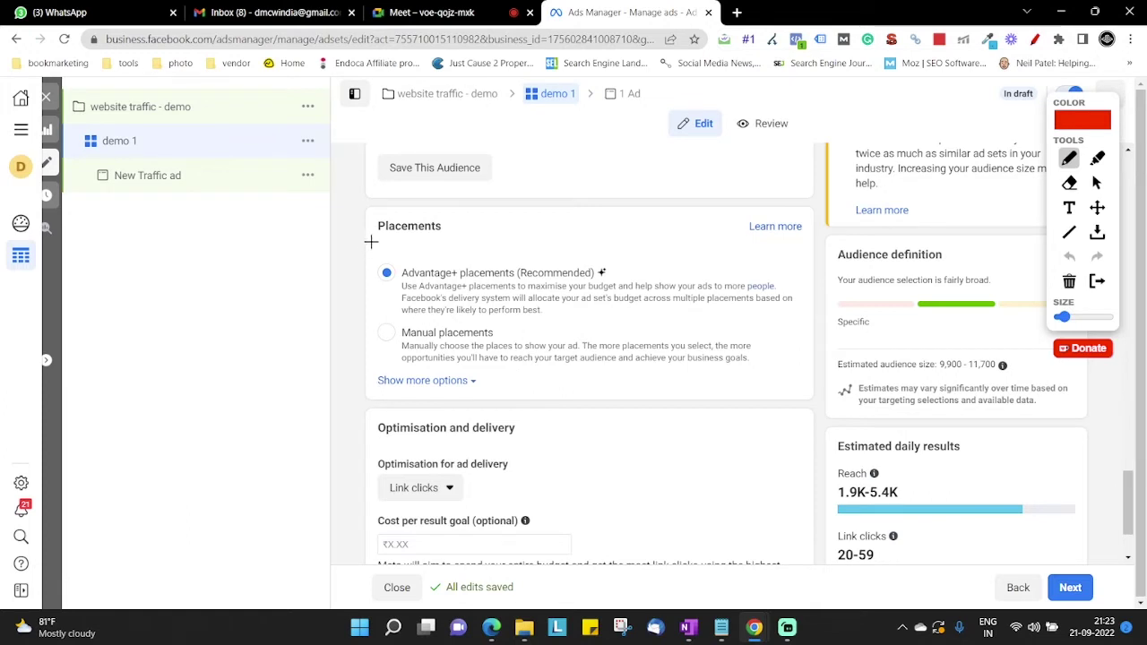
mouse_move(371, 219)
mouse_down()
mouse_move(368, 379)
mouse_move(801, 404)
mouse_move(774, 216)
mouse_move(387, 202)
mouse_move(367, 213)
mouse_up()
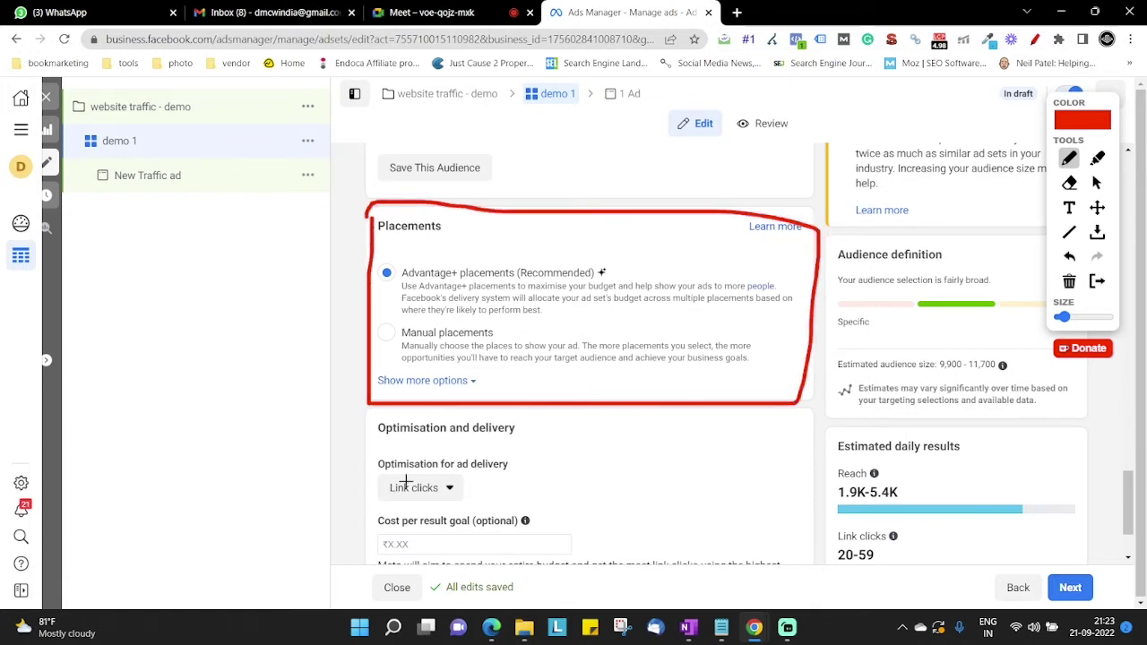
click(1035, 41)
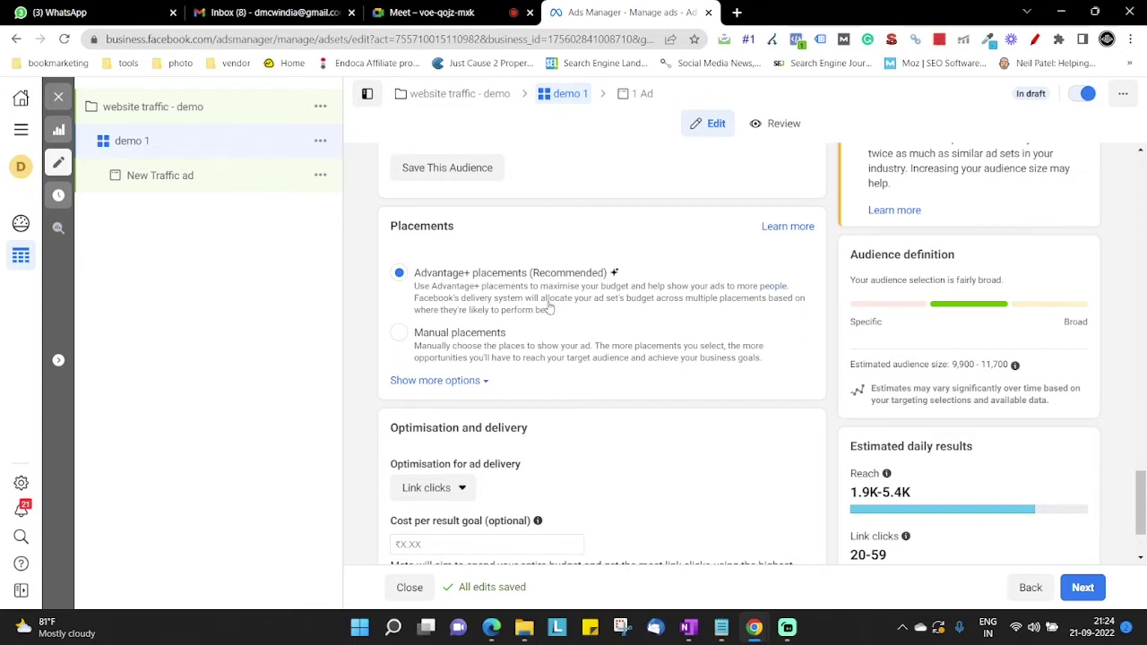
- Switch the demo 1 ad set from Advantage+ placements to manual placements
click(398, 333)
scroll(370, 339, down, 3)
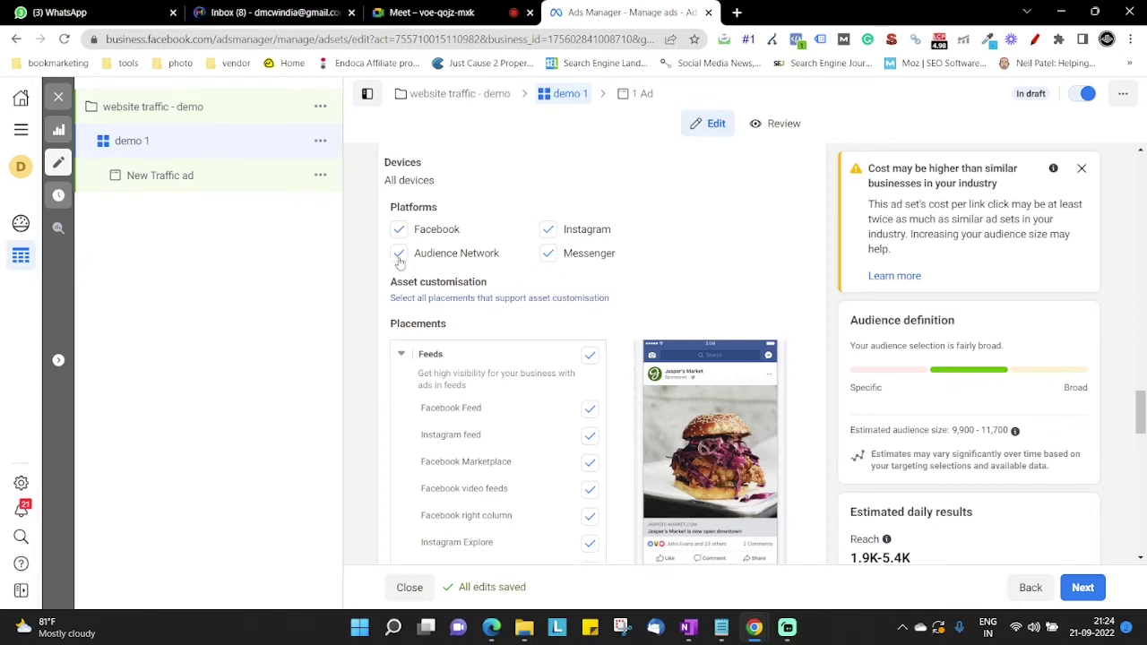
mouse_move(495, 282)
- Check the Google Meet call, return to Ads Manager and review the ad set from conversion location through audience to manual placements
click(489, 9)
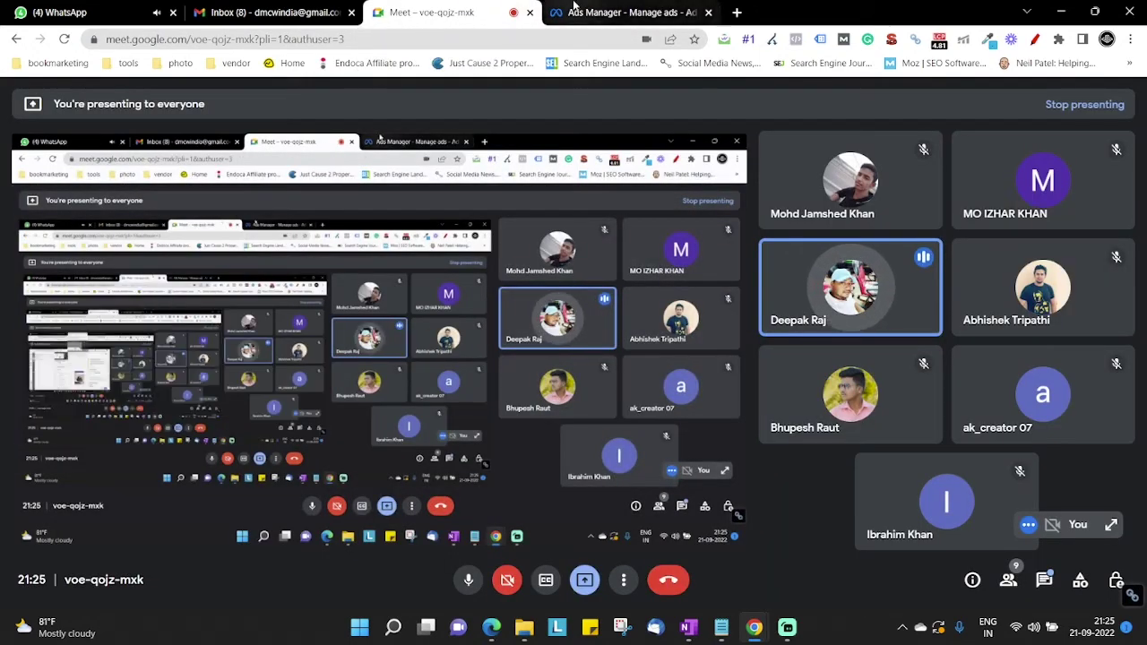
click(610, 11)
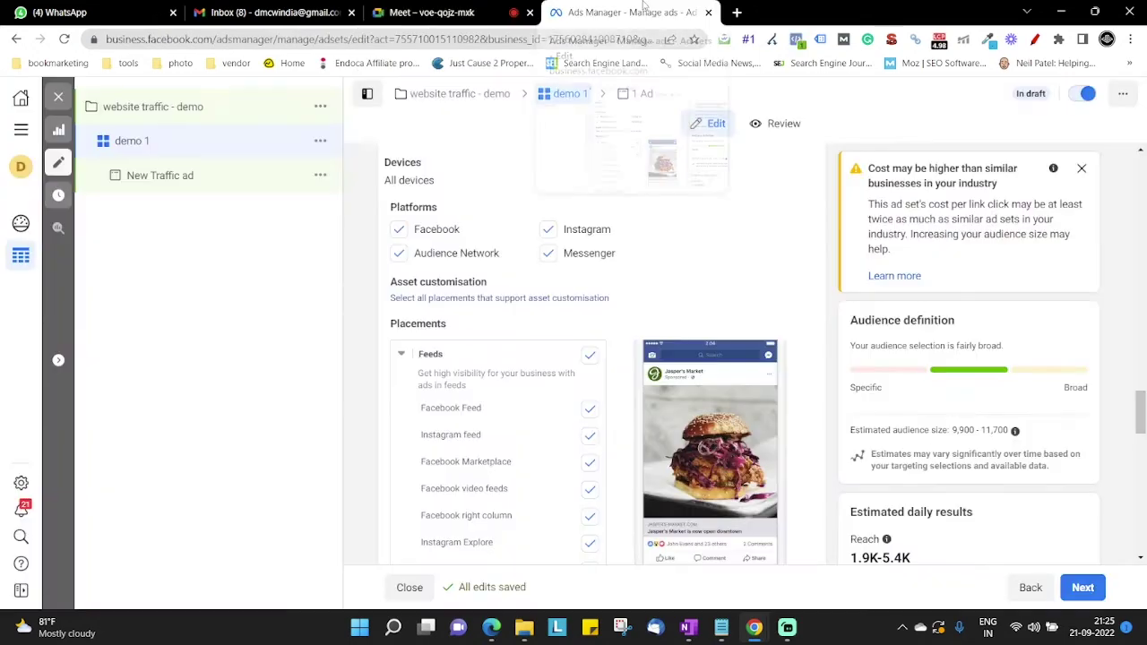
scroll(422, 328, up, 15)
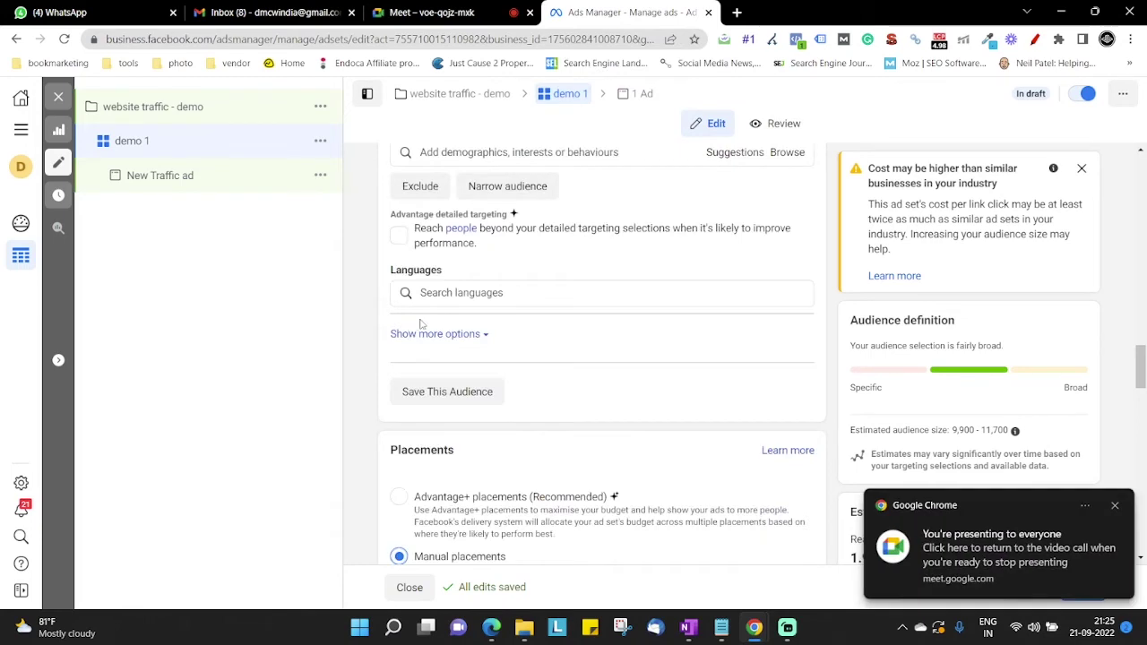
scroll(425, 326, up, 8)
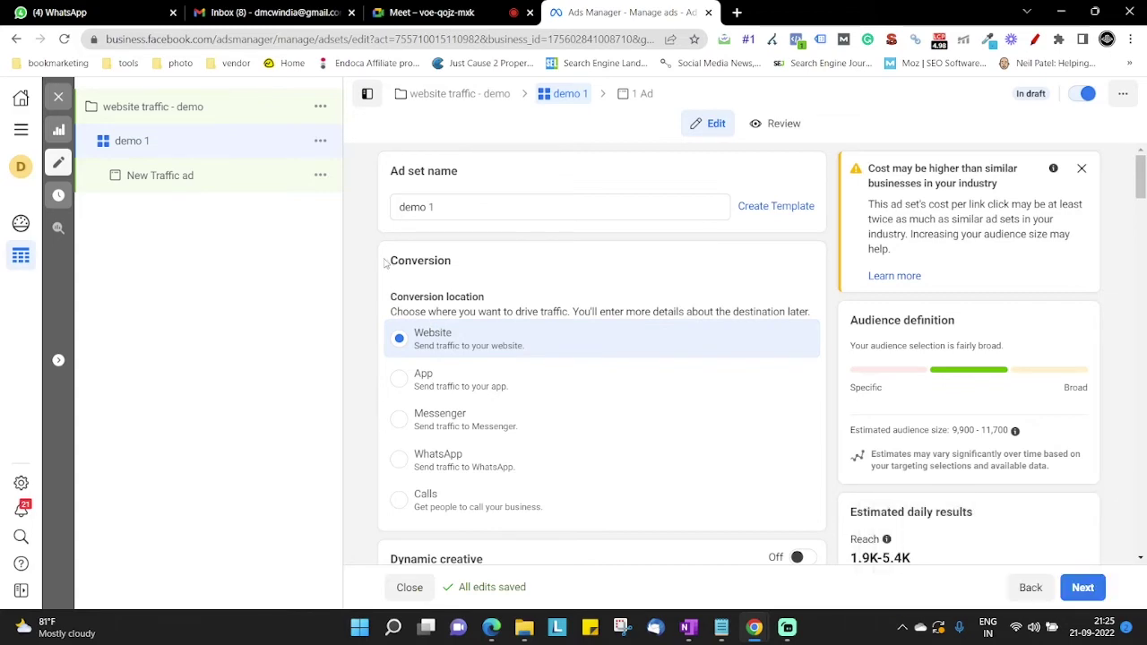
scroll(385, 261, down, 20)
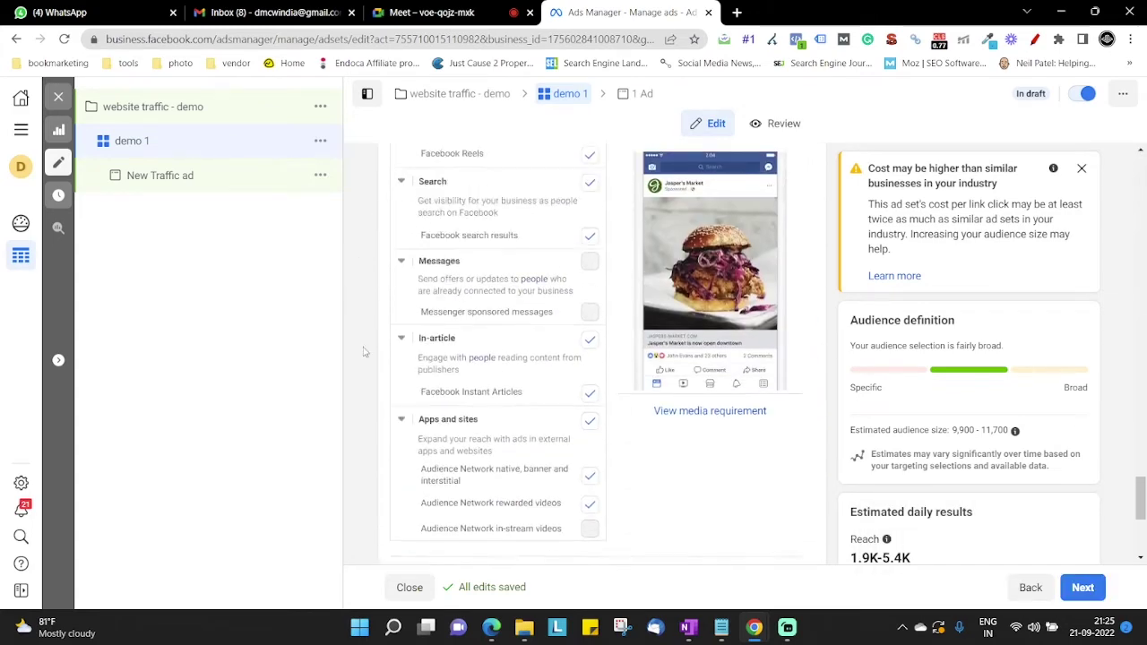
scroll(364, 351, down, 3)
scroll(366, 363, up, 10)
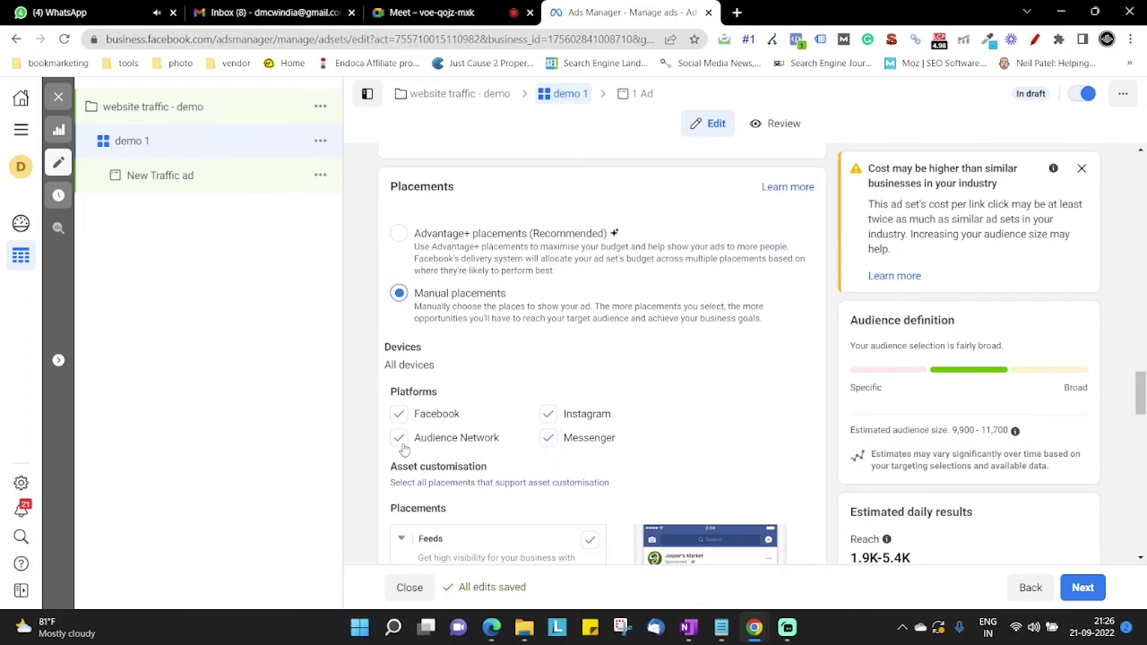
scroll(531, 291, up, 1)
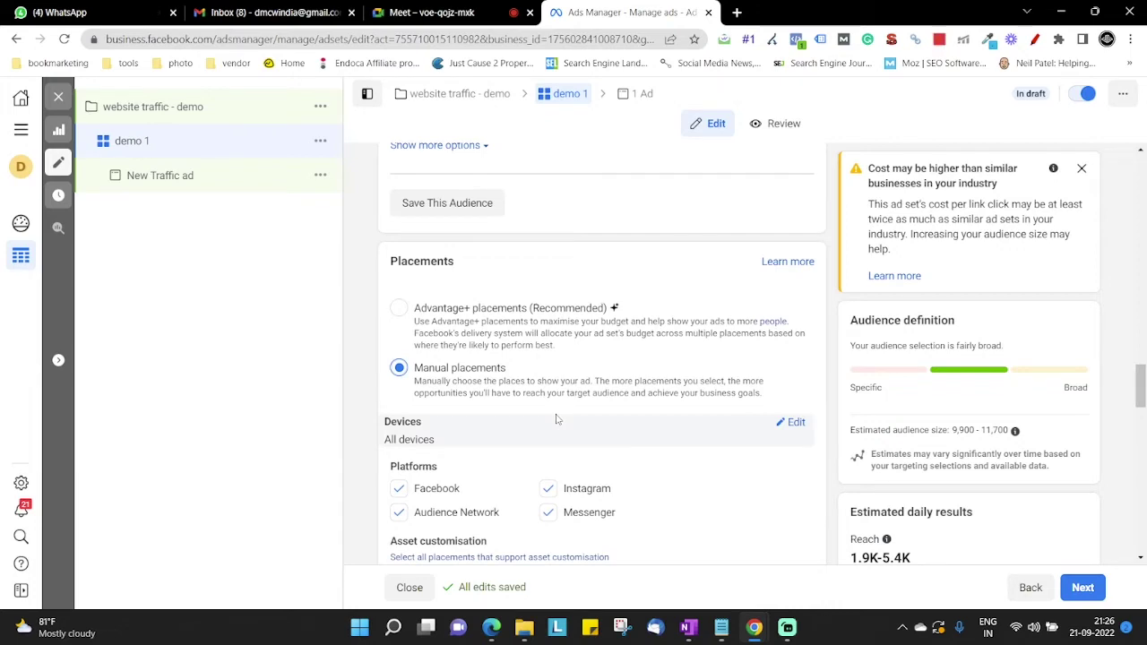
scroll(555, 419, up, 15)
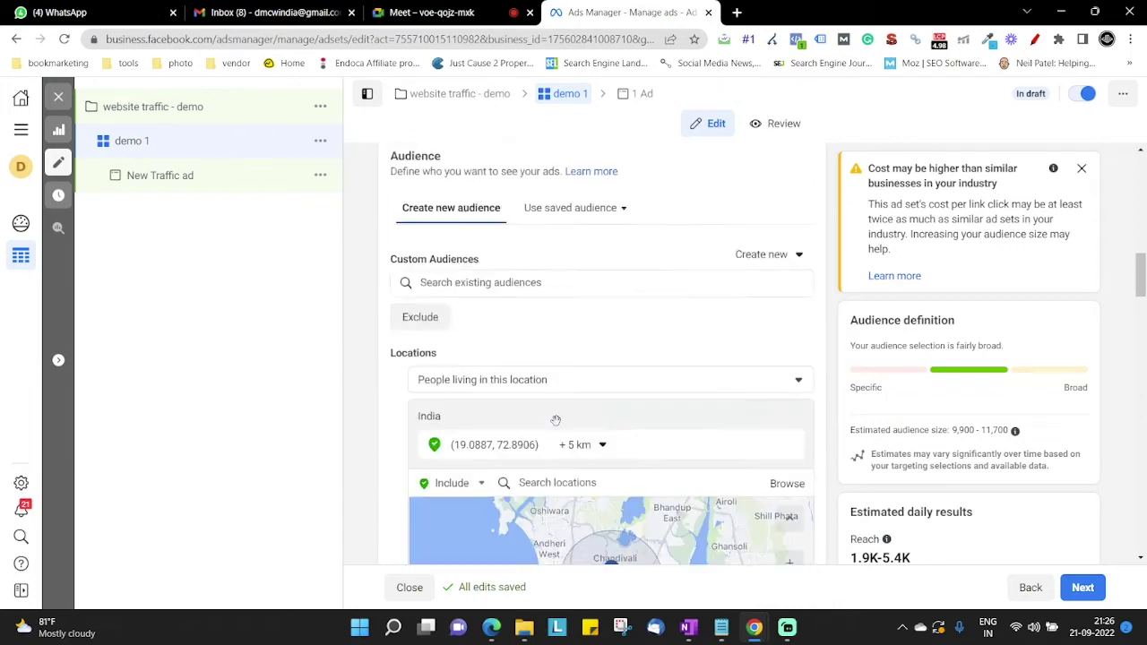
scroll(557, 429, up, 3)
click(429, 346)
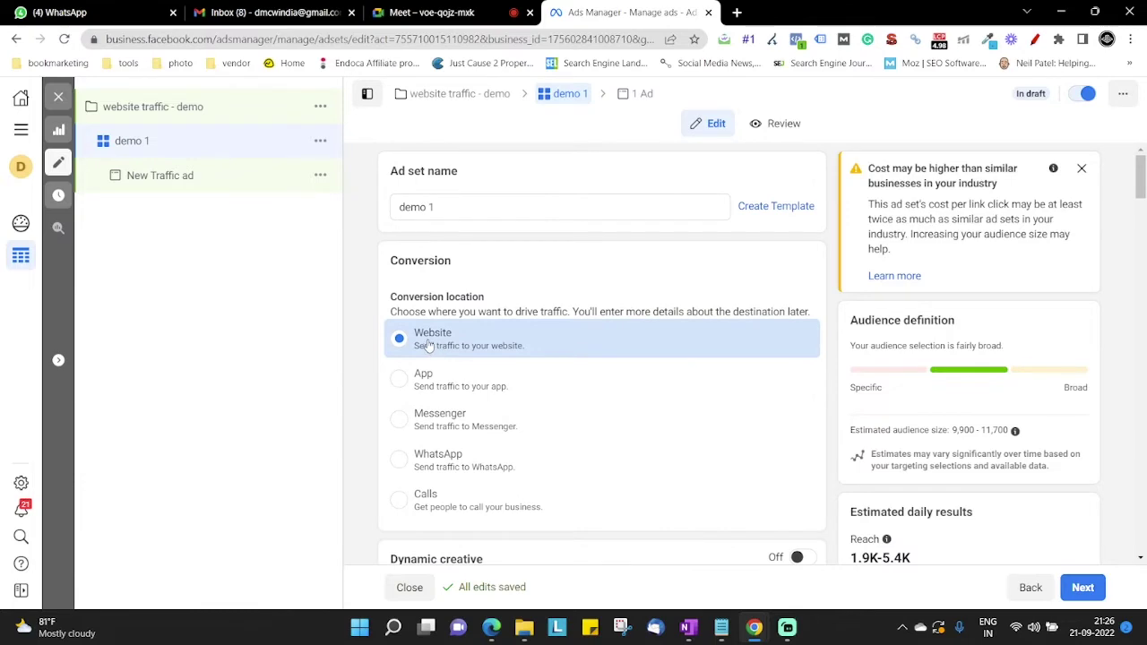
scroll(429, 346, down, 10)
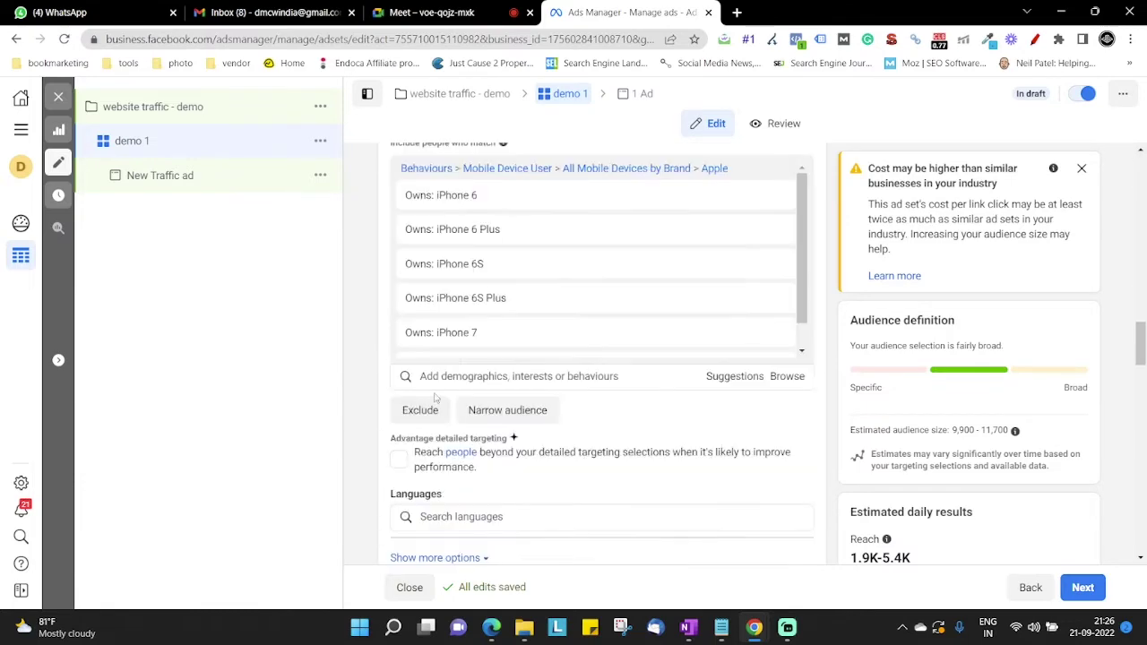
scroll(566, 482, down, 3)
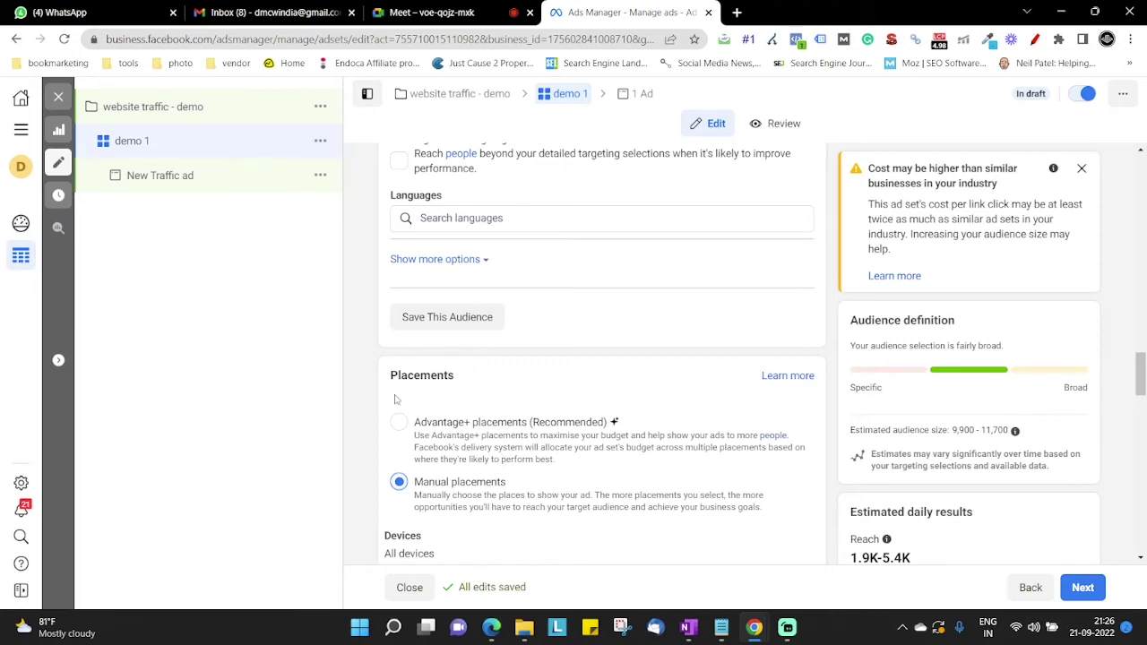
scroll(397, 401, up, 4)
- Read the in-call messages in Google Meet and return to the ad set in Ads Manager
click(495, 9)
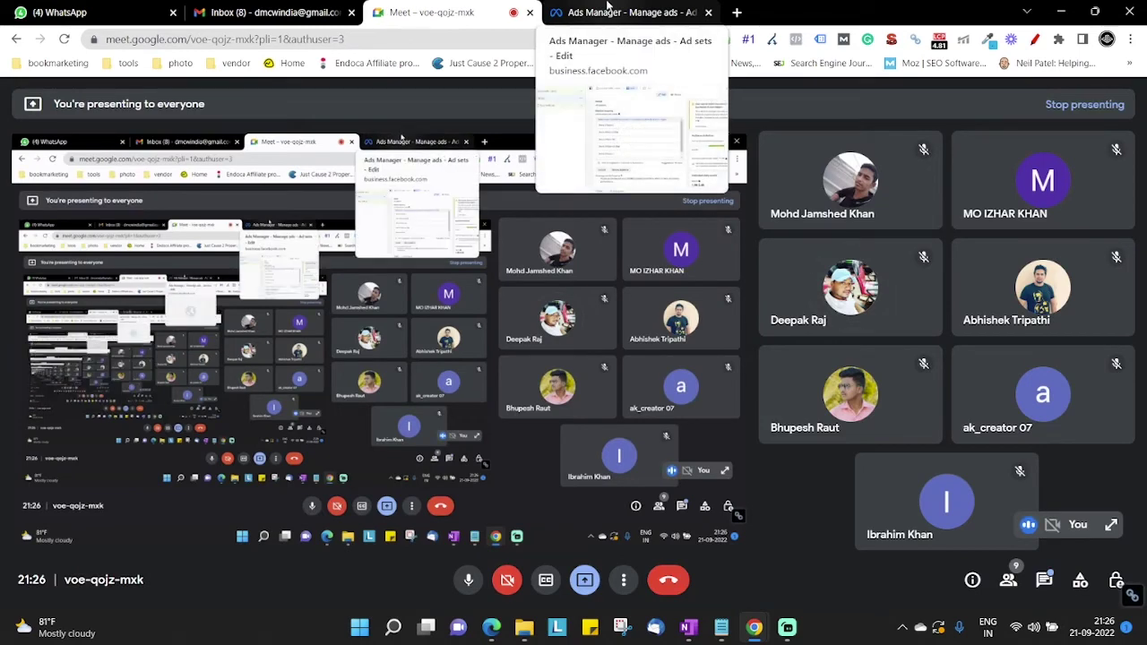
click(1044, 580)
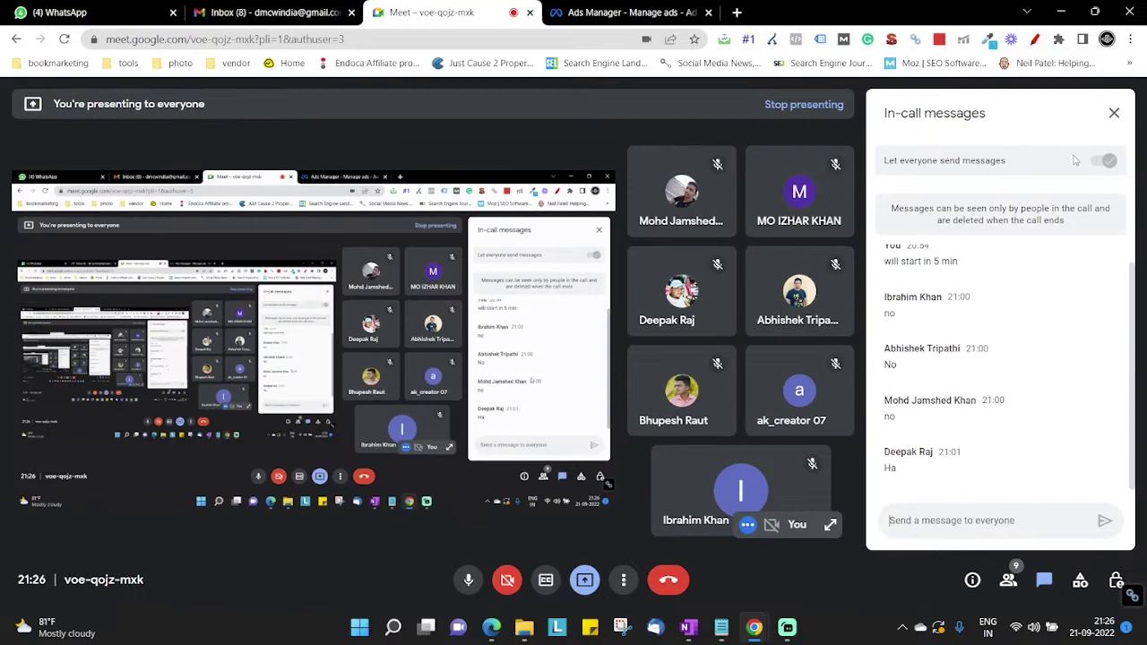
click(1114, 113)
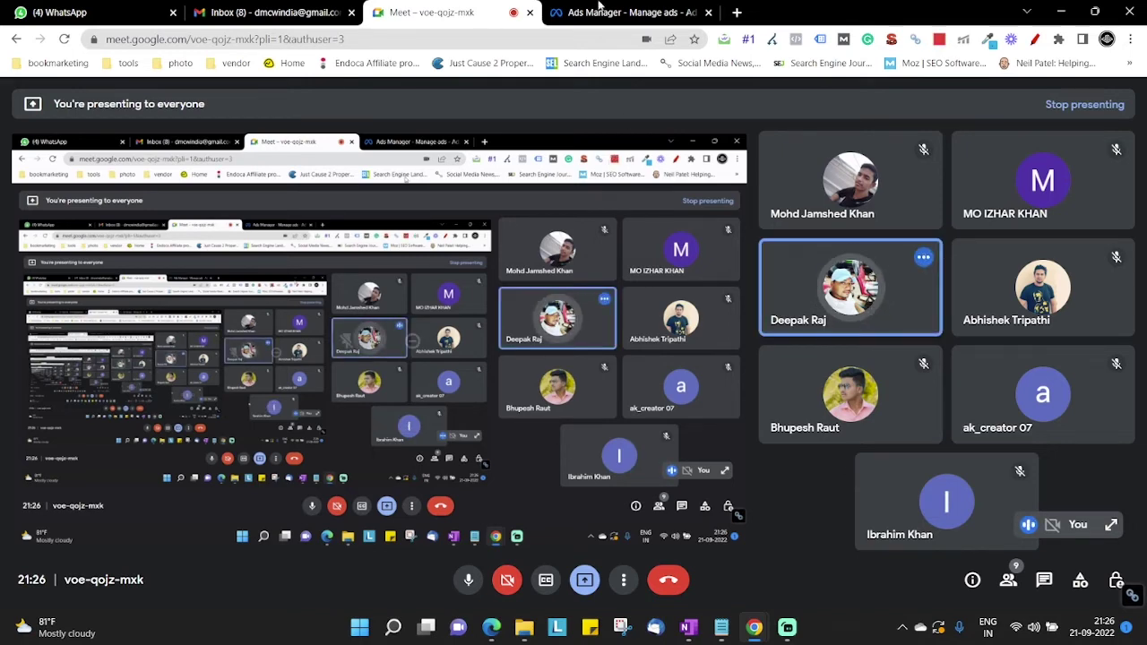
click(658, 11)
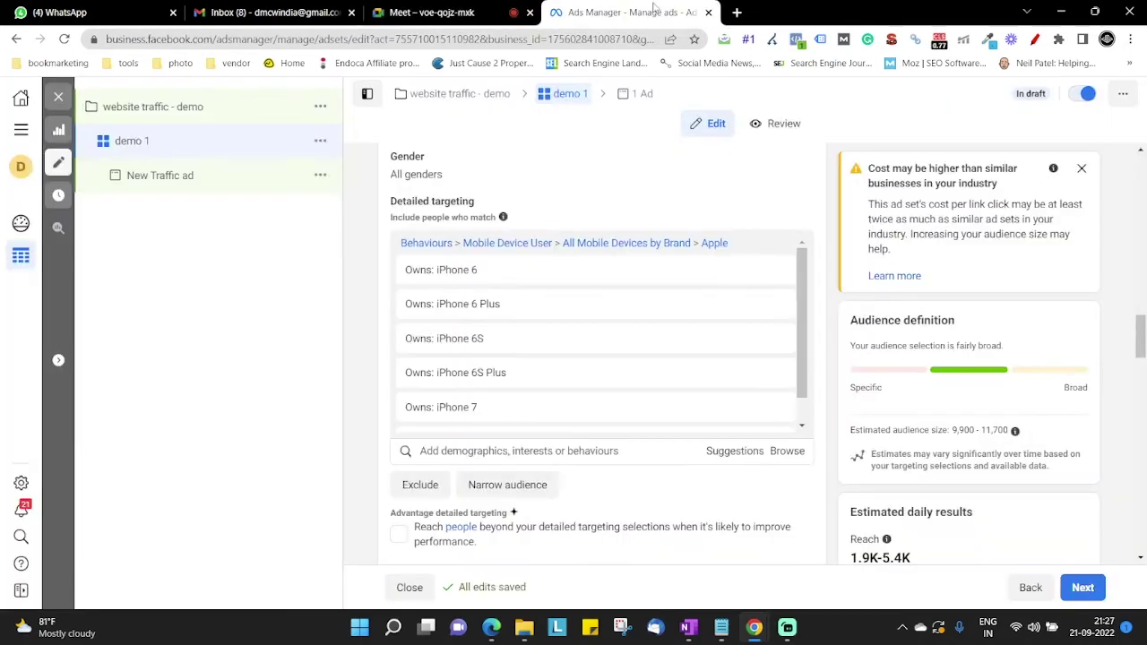
- Check the Google Meet call again, dismissing the presenting notification, and return to the ad set in Ads Manager
key(ctrl+shift+Tab)
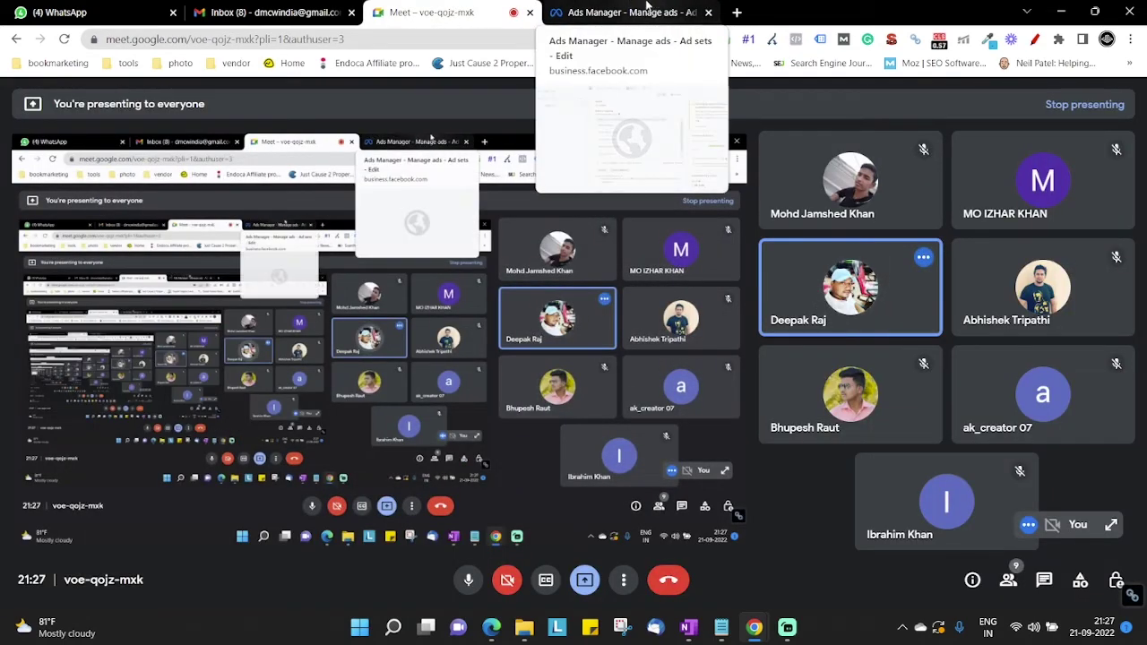
click(641, 11)
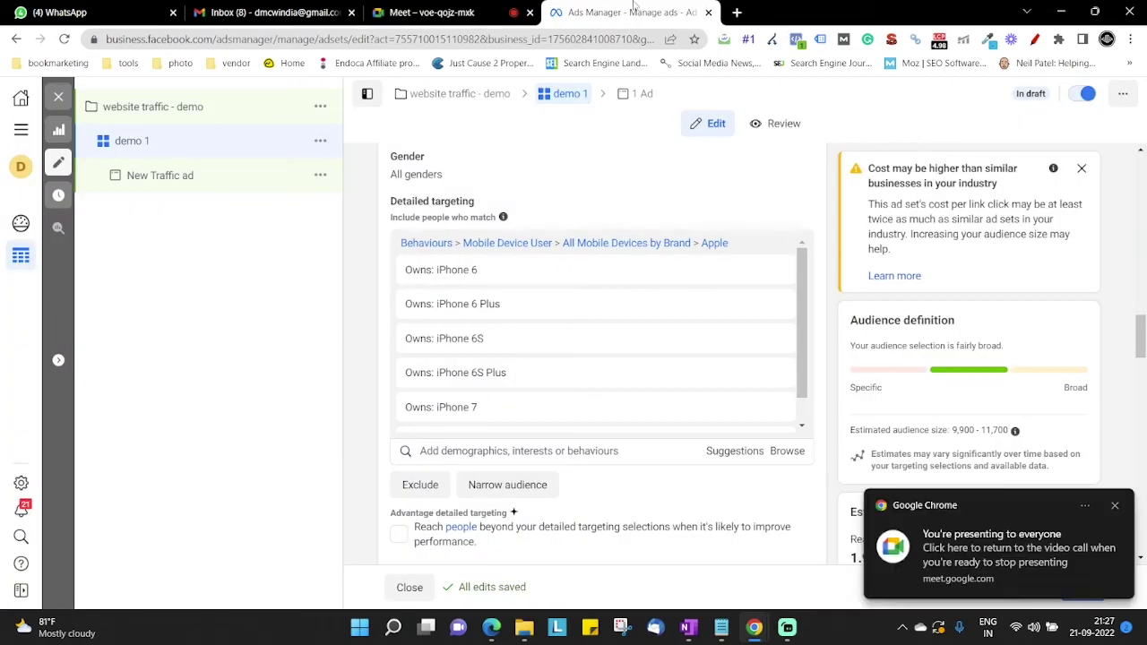
click(1115, 508)
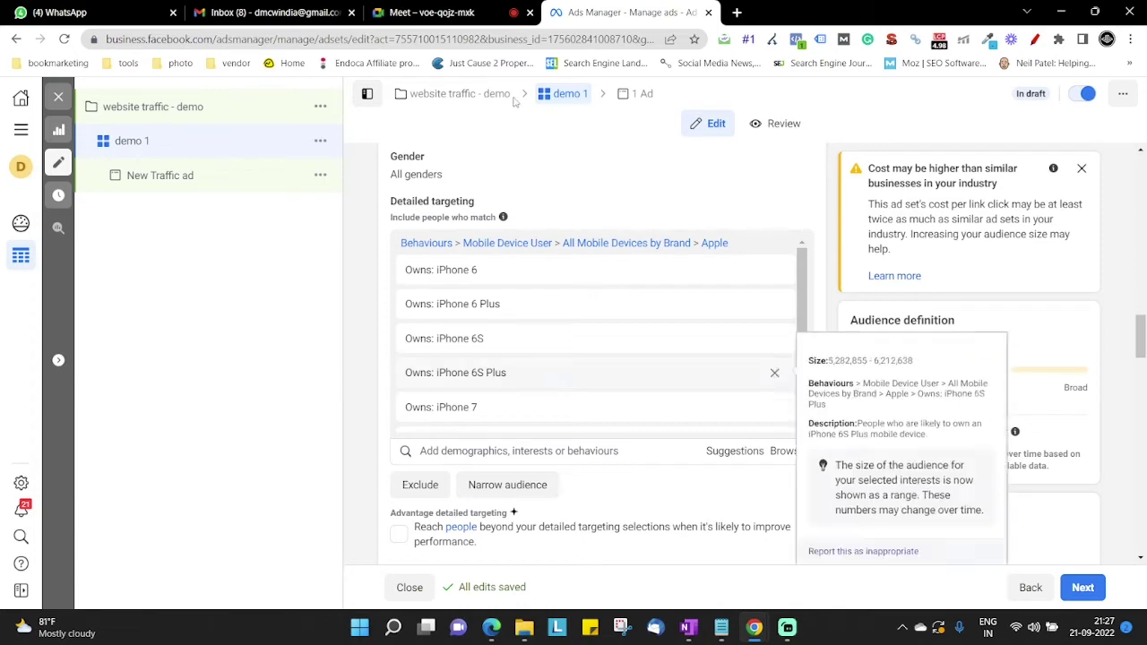
click(461, 9)
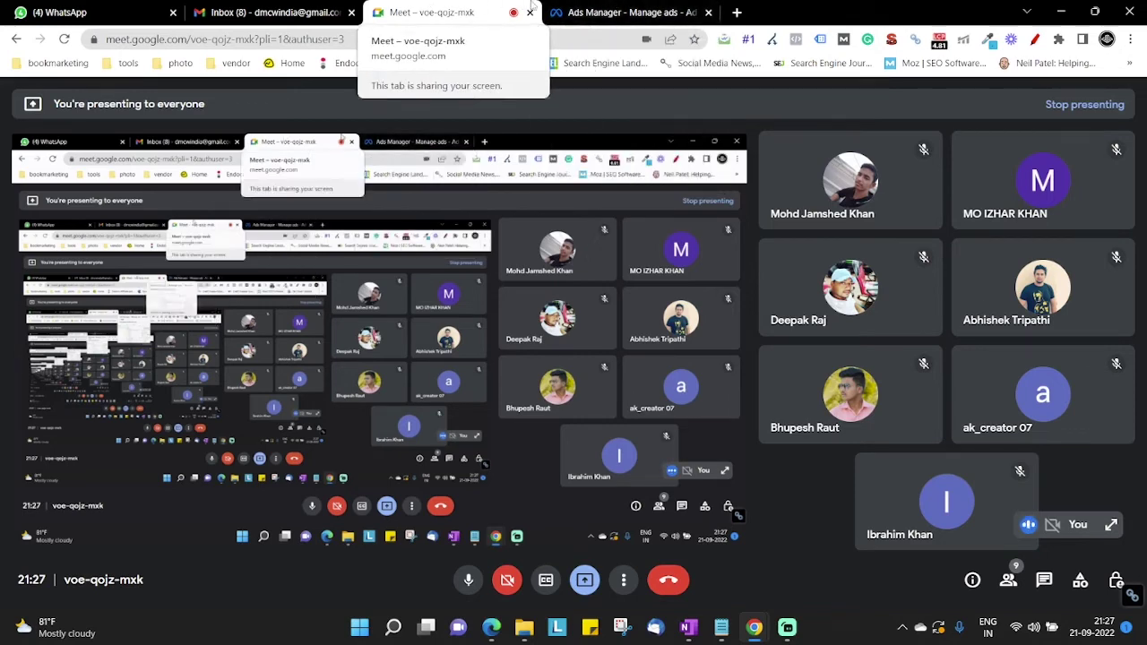
click(612, 12)
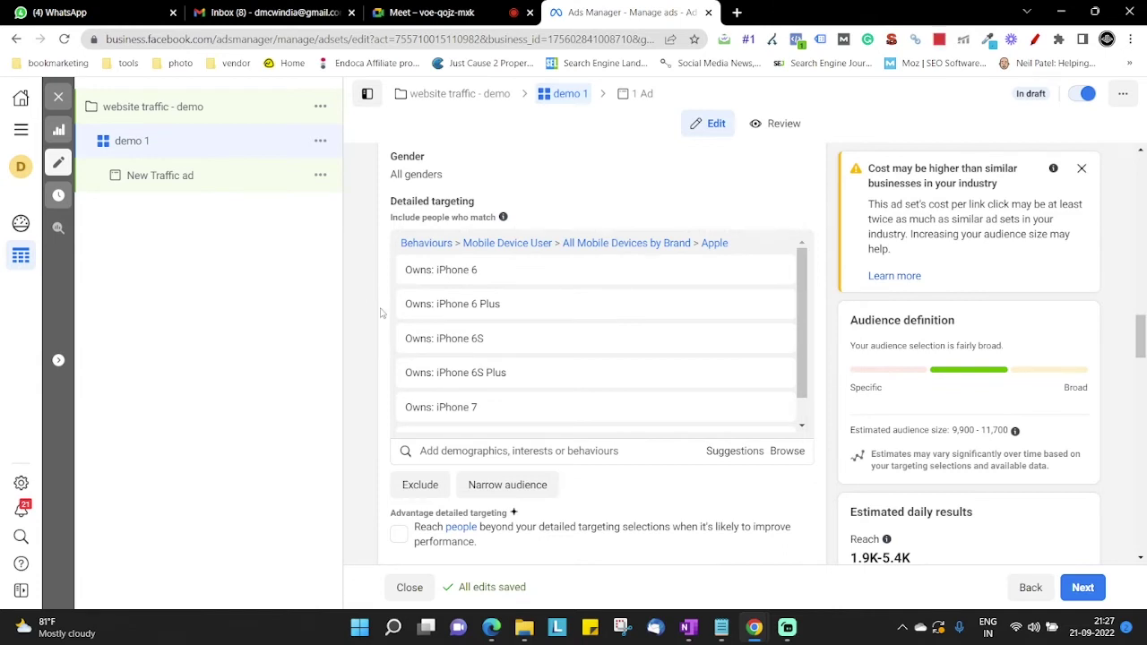
- Examine the ad set's conversion location, audience location, age, detailed targeting and selected platforms
scroll(350, 384, up, 1)
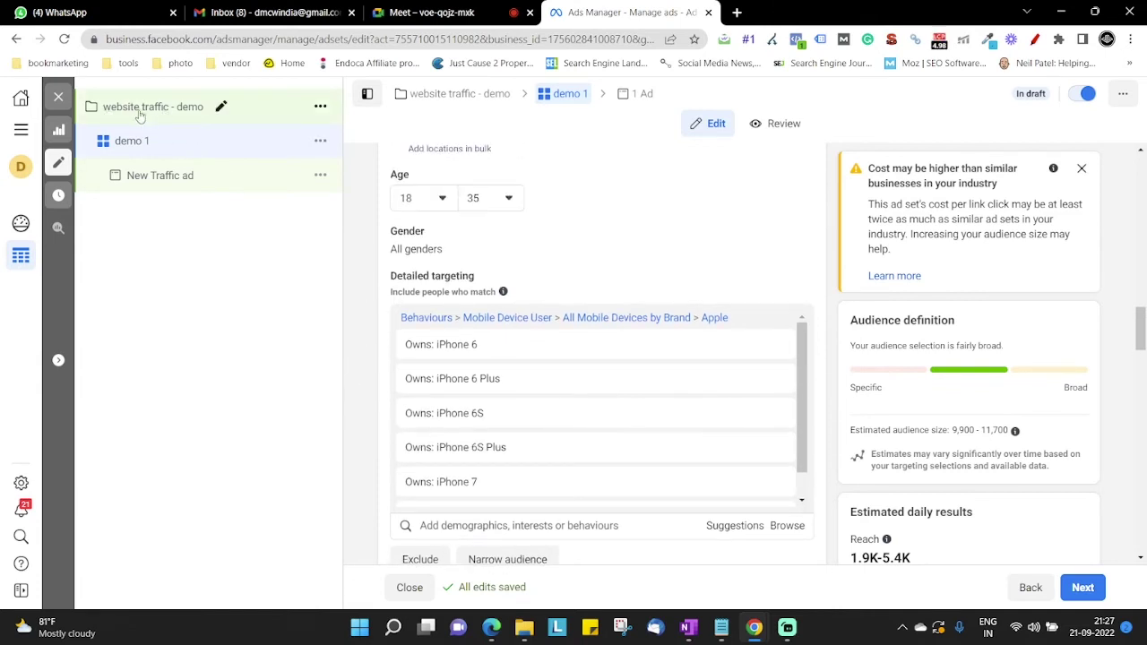
scroll(368, 367, down, 3)
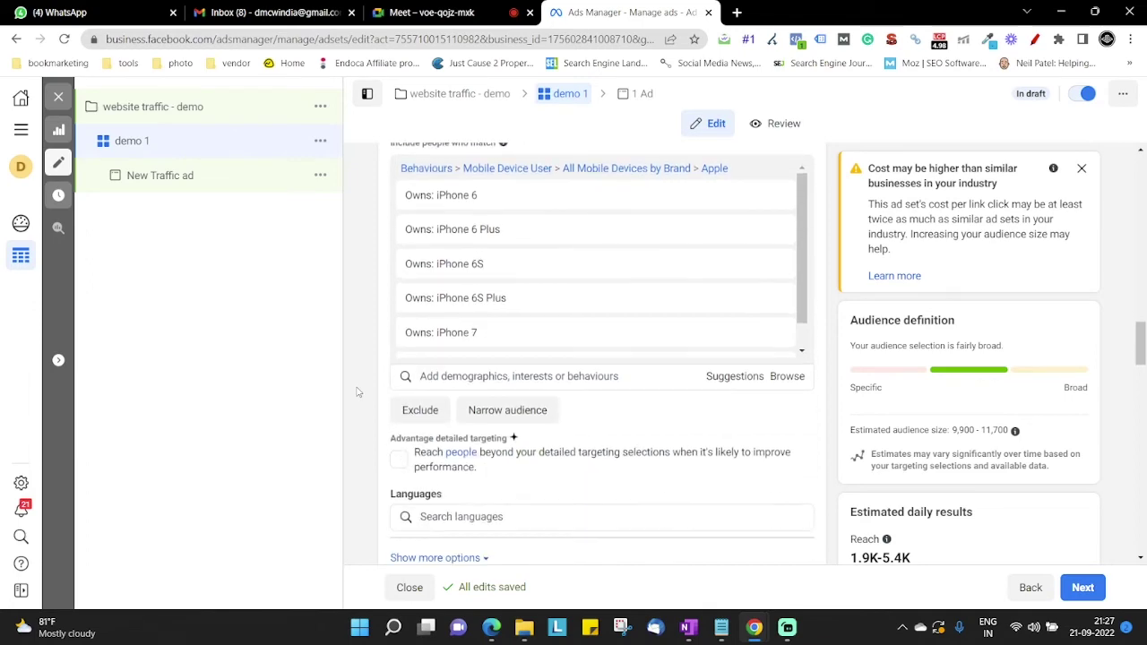
scroll(356, 392, up, 7)
scroll(357, 391, up, 15)
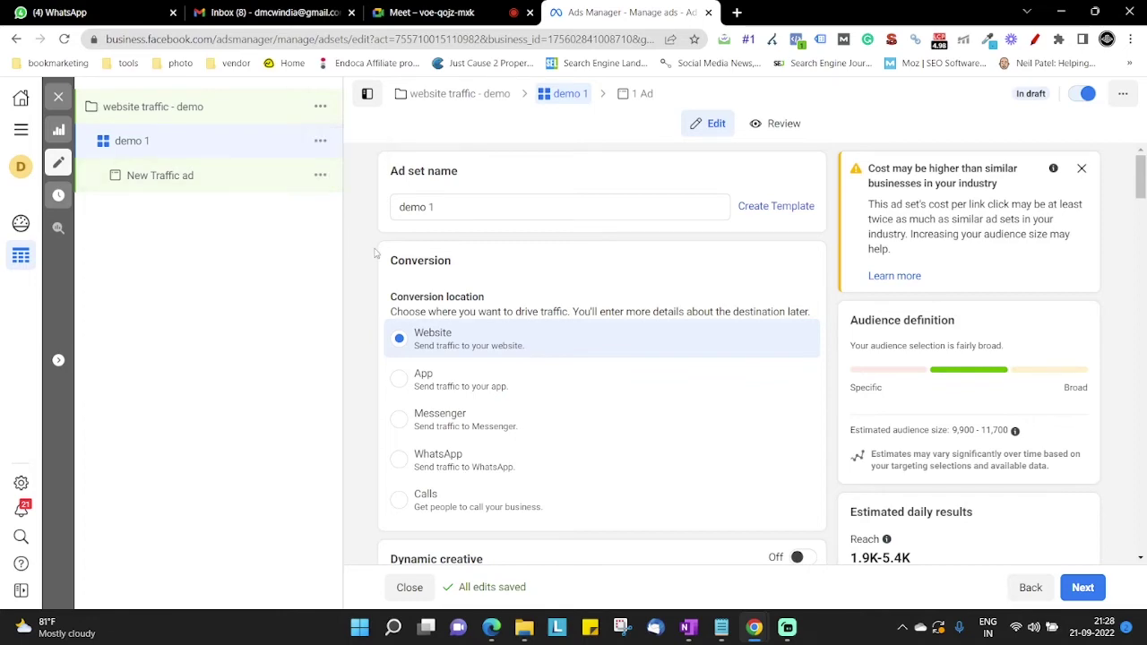
scroll(362, 292, down, 8)
scroll(362, 292, down, 5)
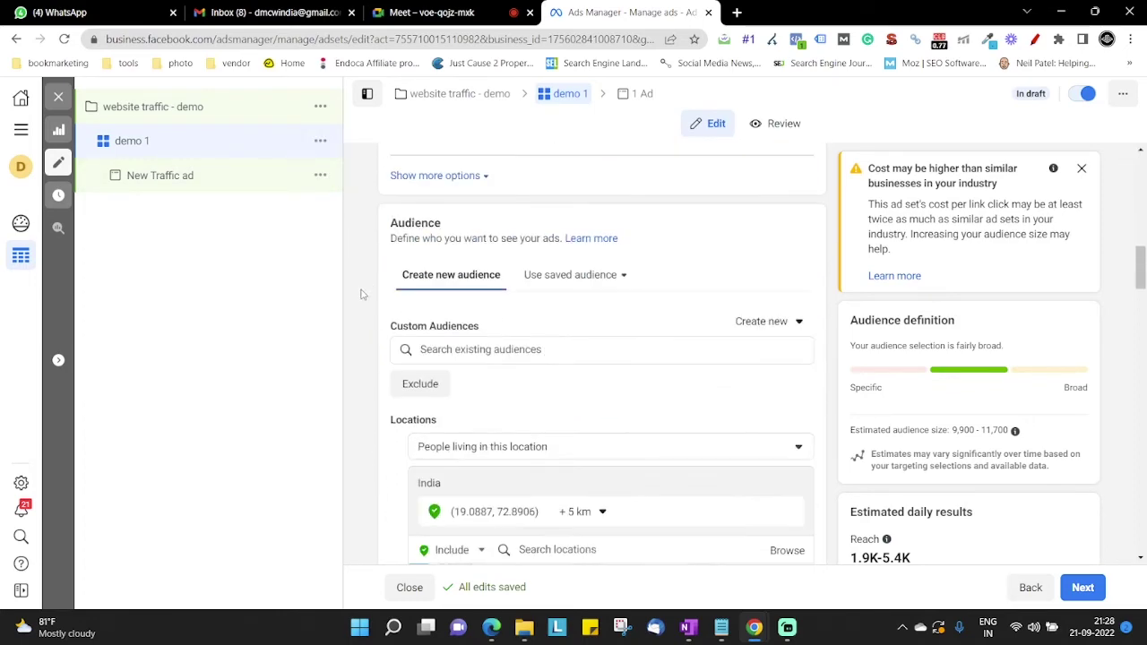
scroll(362, 264, down, 10)
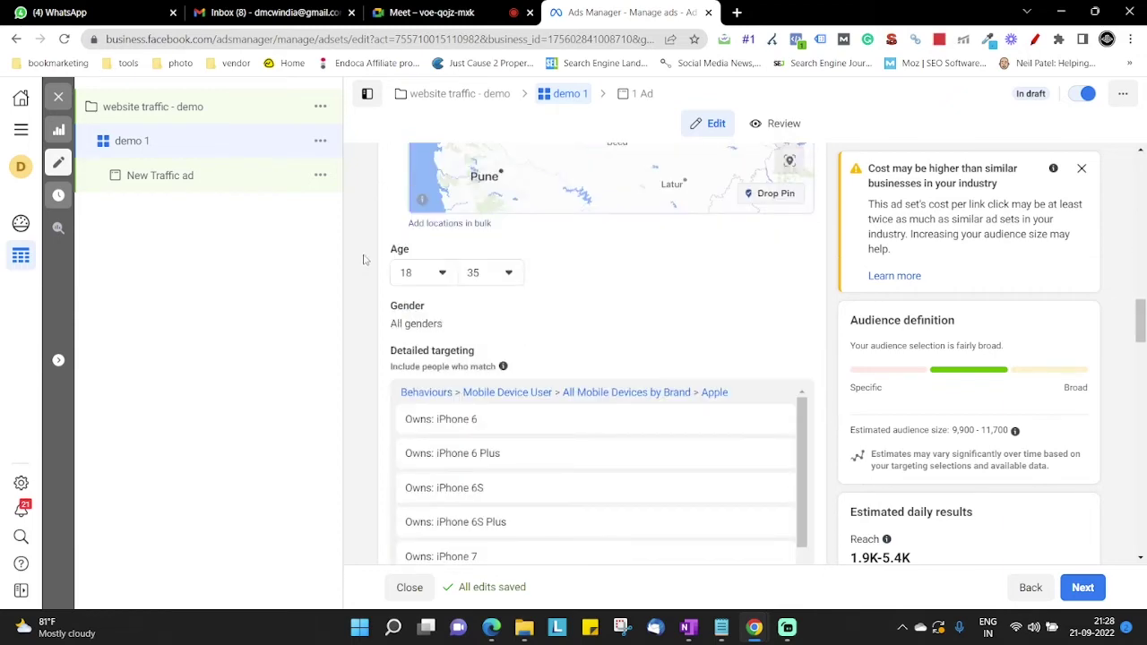
scroll(363, 261, down, 2)
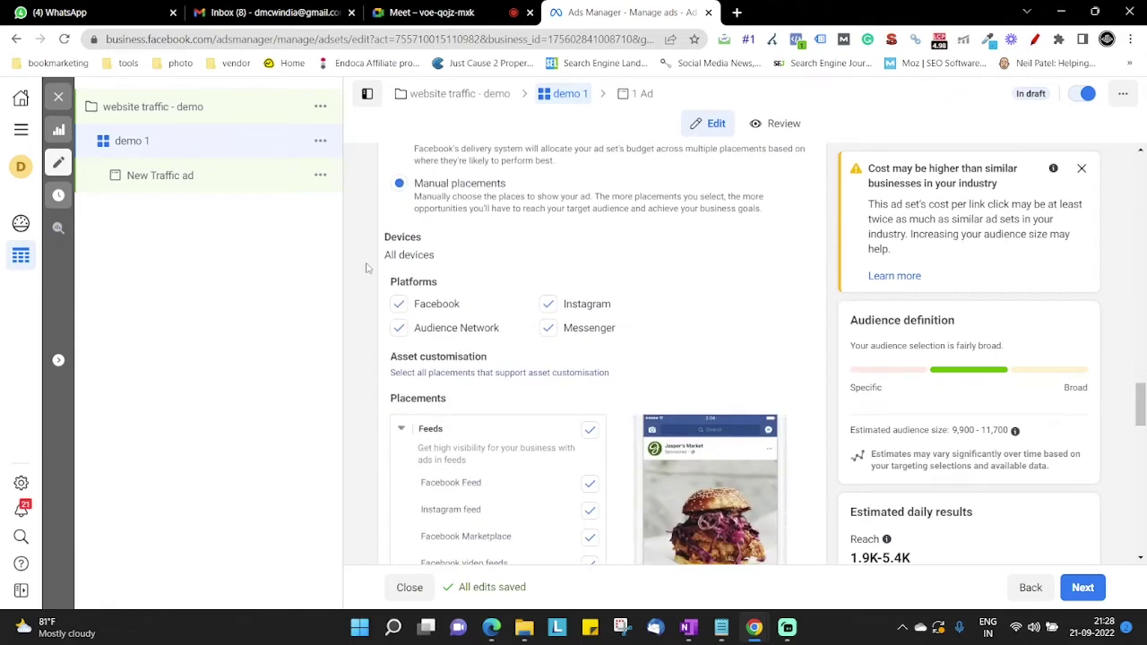
- Exclude Facebook Marketplace, Instagram Shop and Facebook groups feed from the ad set's Feeds placements
scroll(416, 352, down, 2)
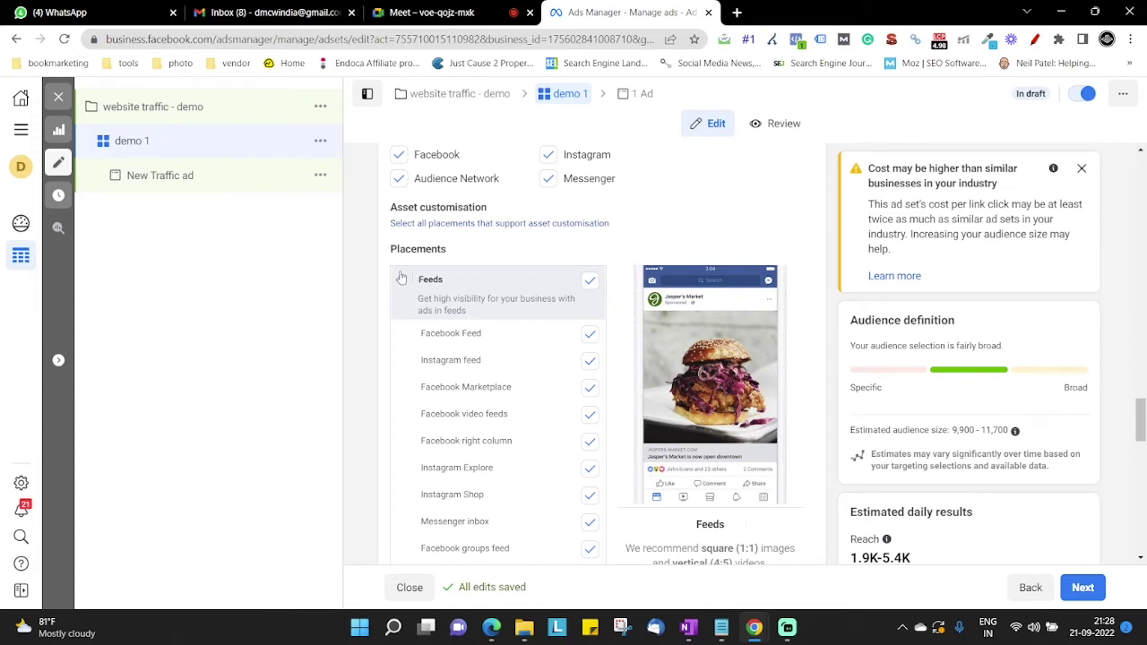
scroll(365, 343, down, 2)
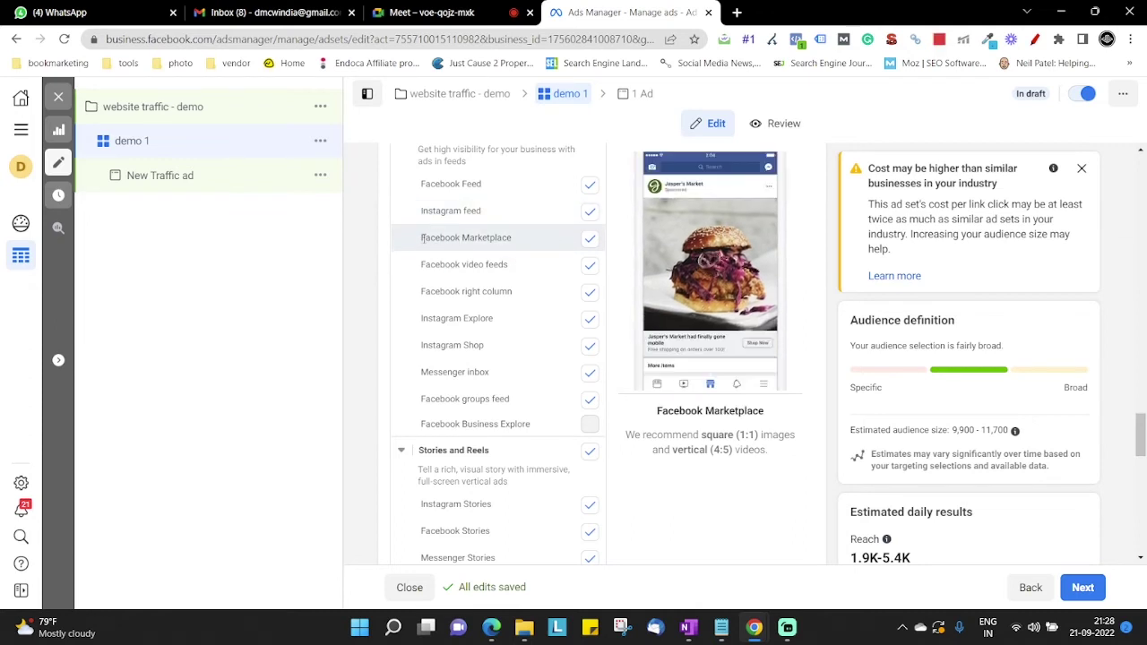
click(586, 242)
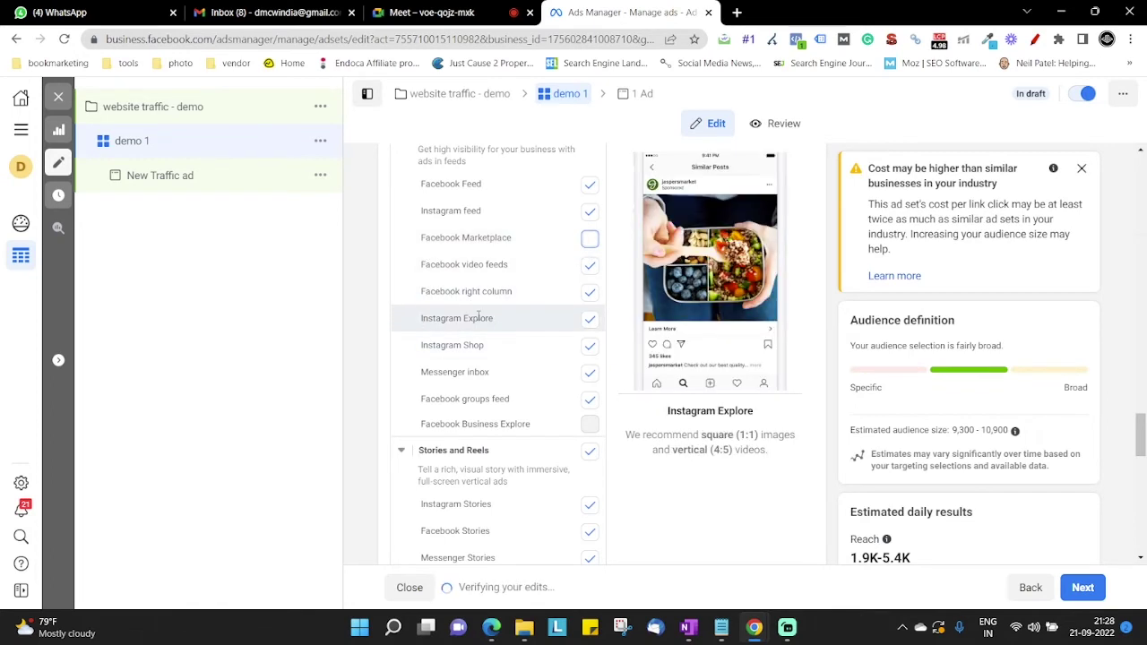
click(590, 347)
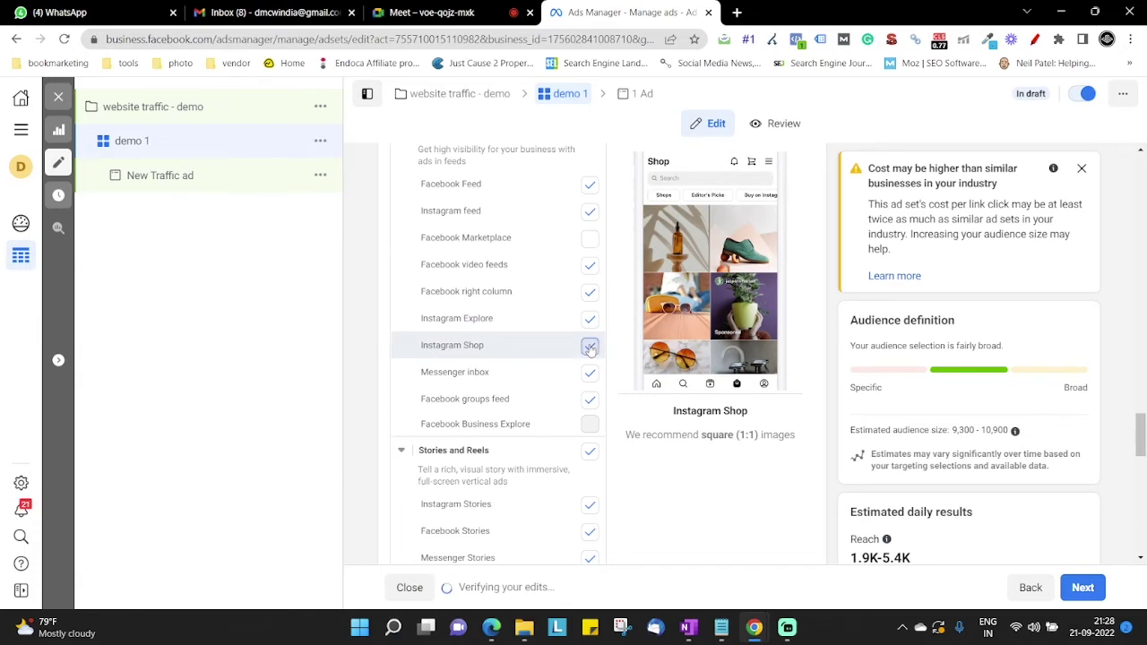
click(589, 400)
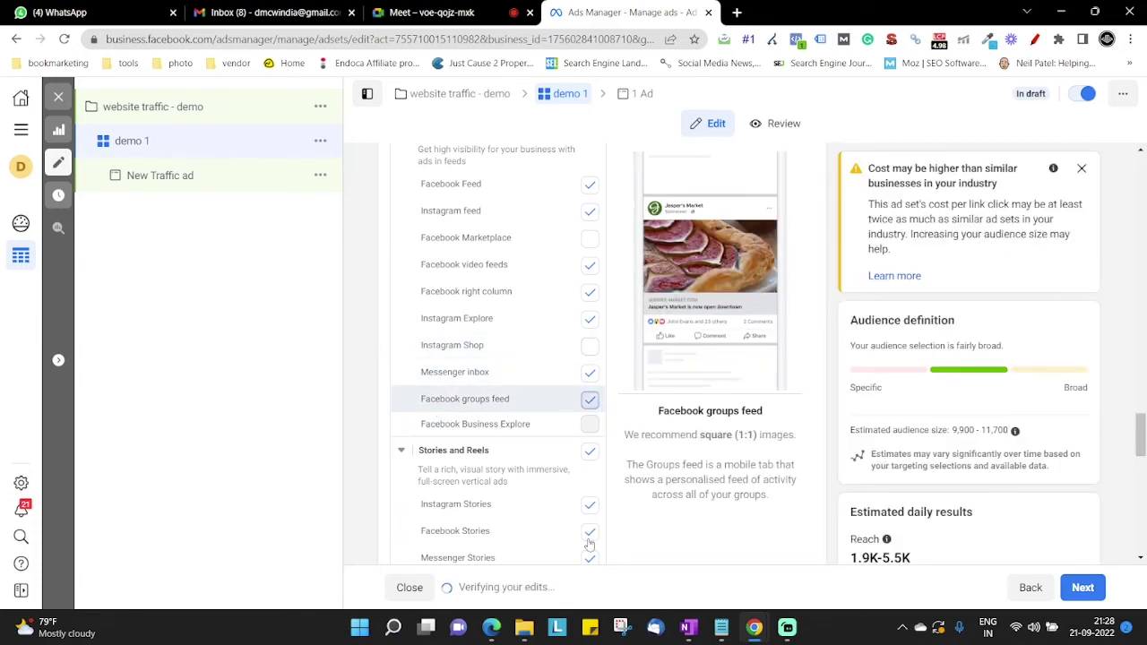
- Exclude Messenger Stories, In-stream, and Overlay and post-loop ads on Reels from the ad set's manual placements
scroll(530, 313, down, 3)
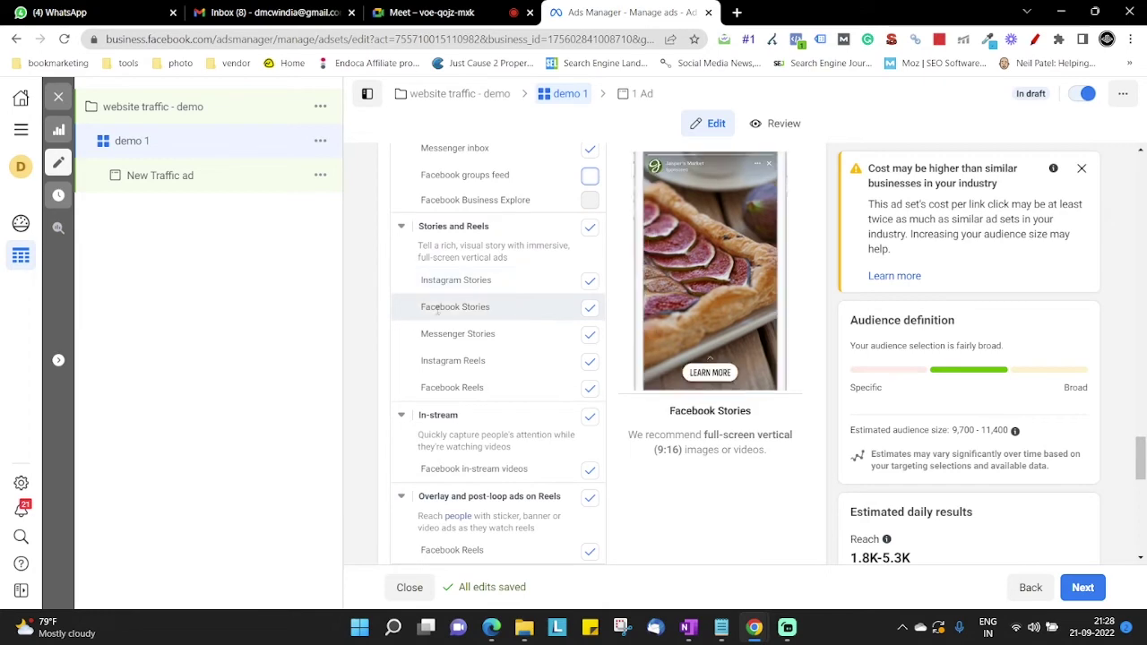
click(590, 333)
scroll(534, 443, down, 2)
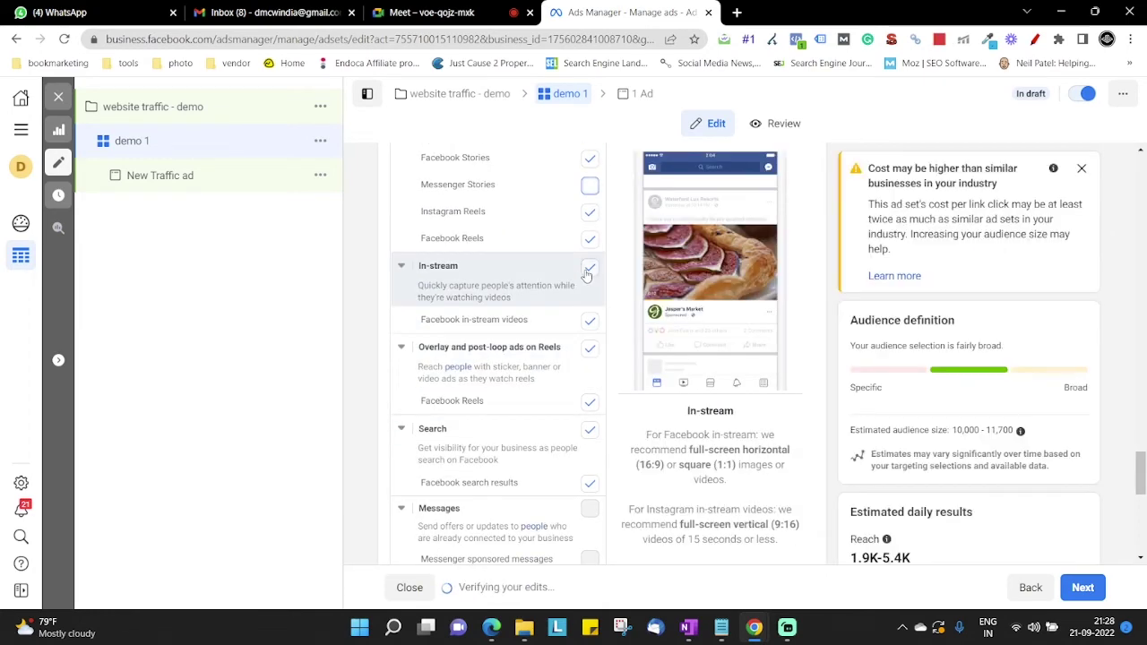
click(590, 355)
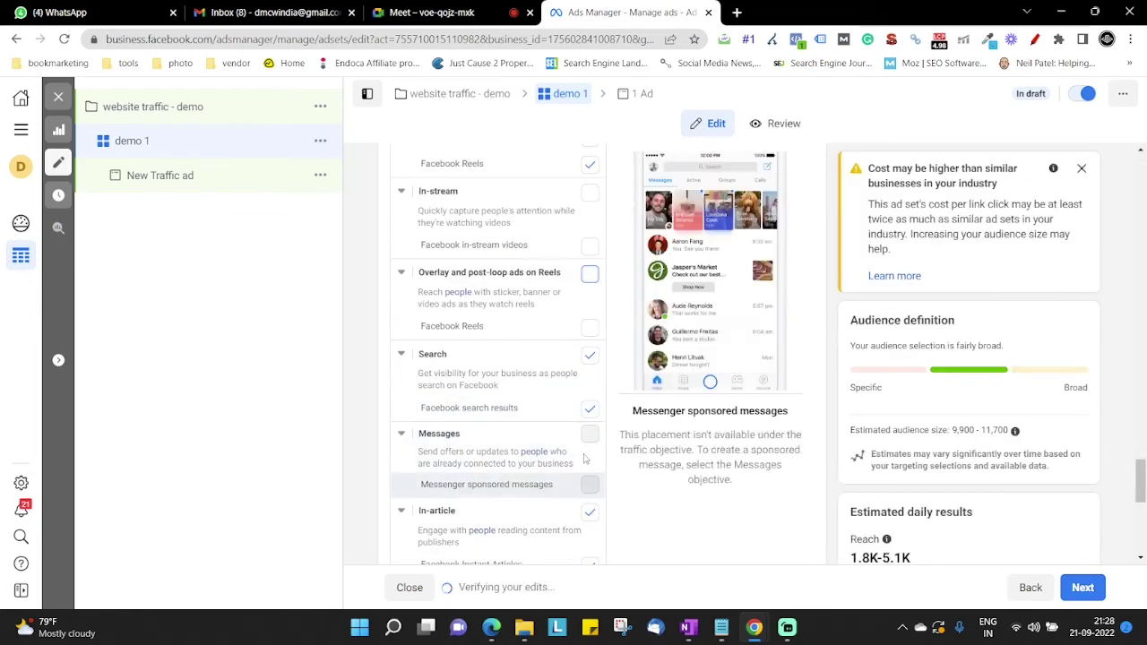
- Examine the estimated daily reach and link clicks for the current manual placement selection
scroll(512, 327, up, 10)
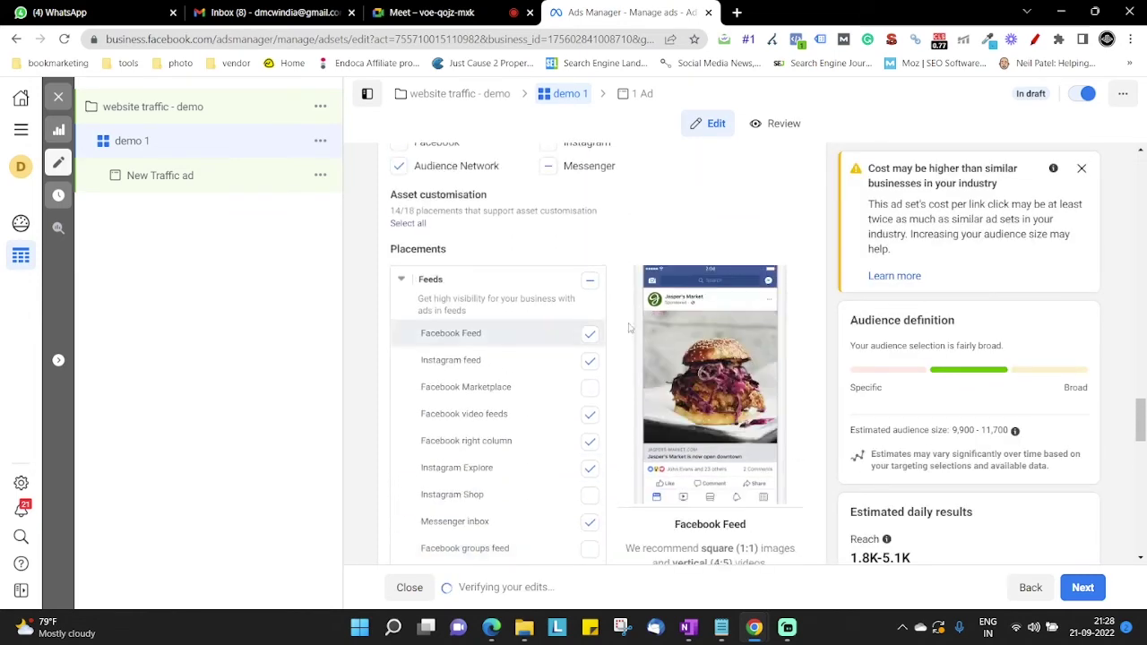
scroll(513, 336, down, 3)
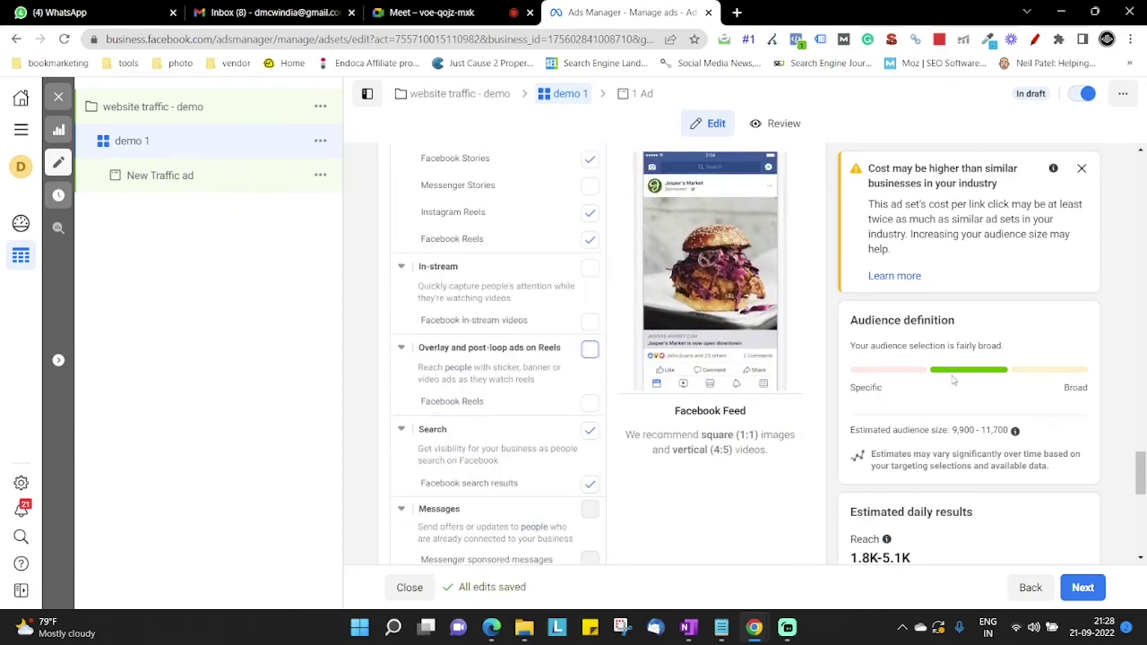
scroll(954, 380, down, 5)
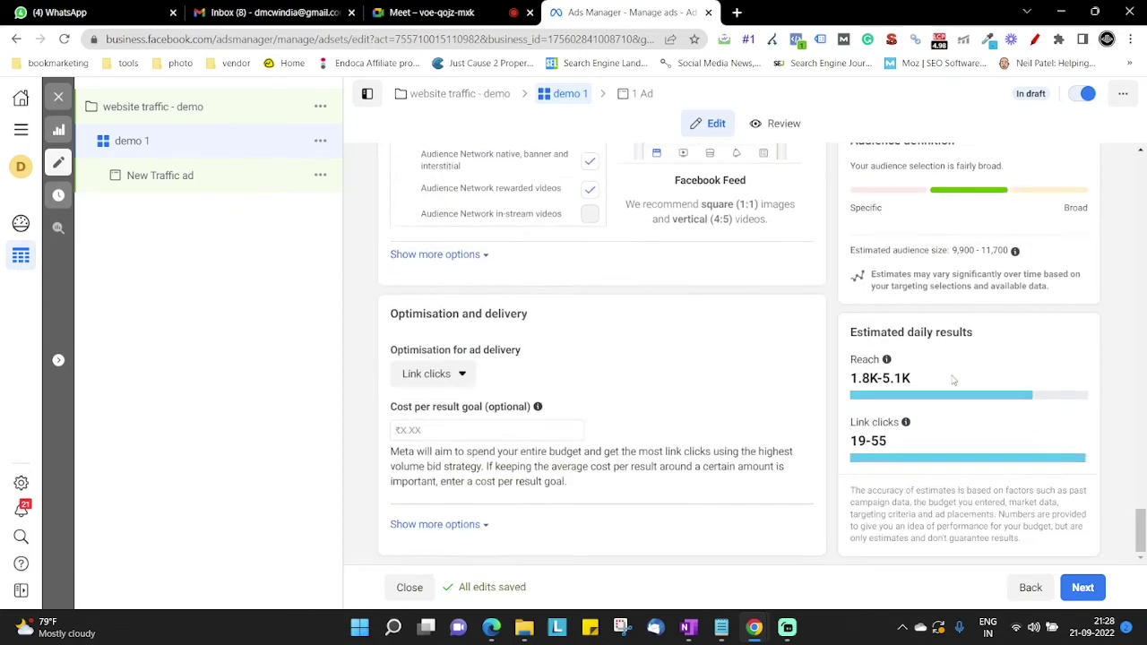
drag(850, 441, 889, 443)
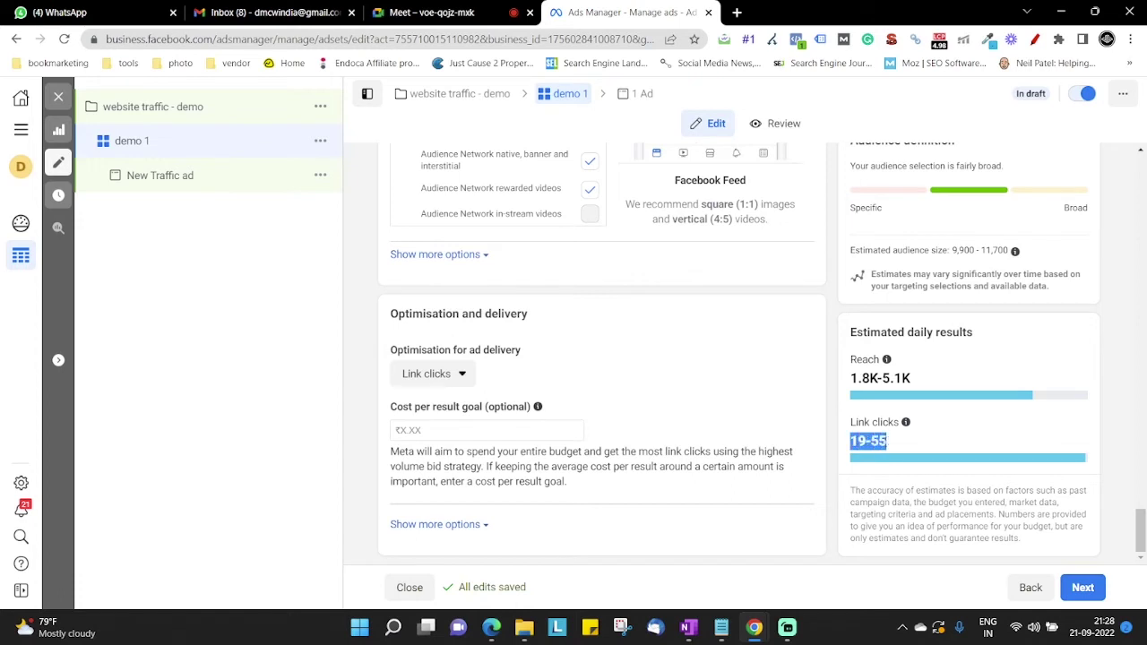
drag(848, 379, 912, 380)
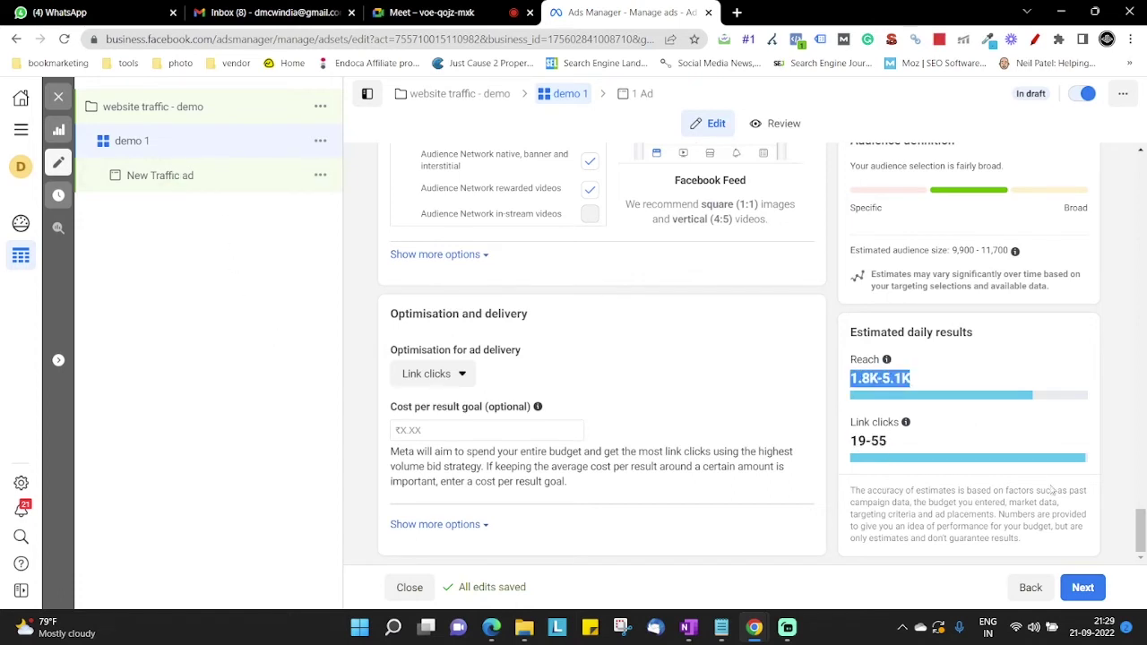
click(862, 380)
drag(851, 380, 904, 423)
drag(852, 441, 889, 444)
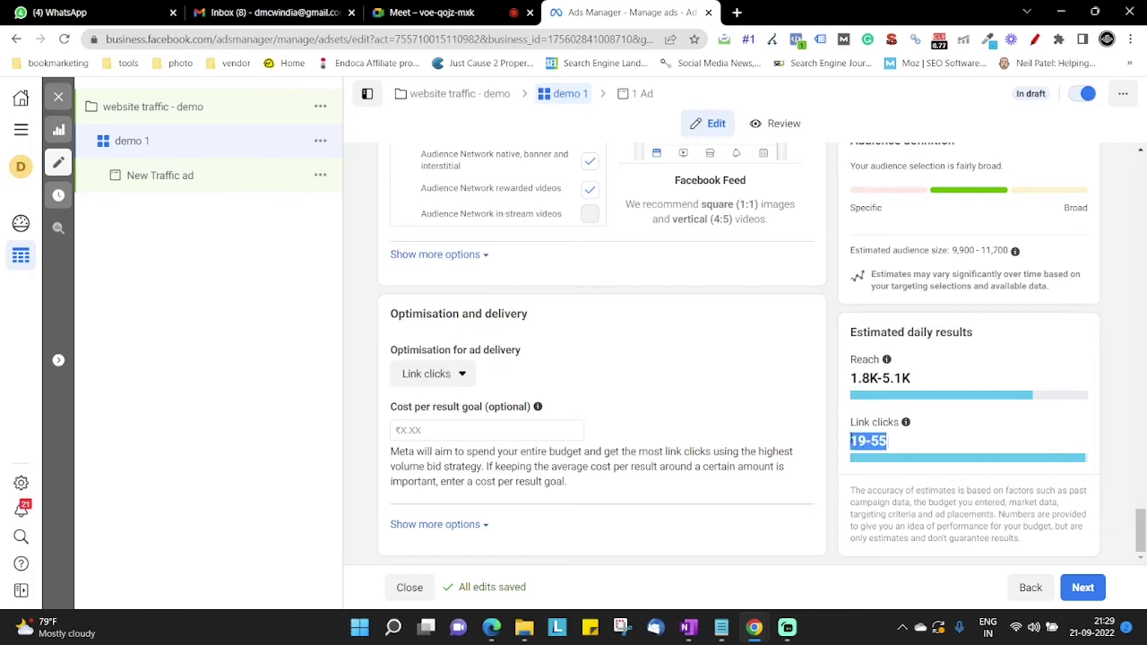
- Review which feeds, stories, in-stream, search, in-article and app placements are included in the manual selection
scroll(659, 408, up, 10)
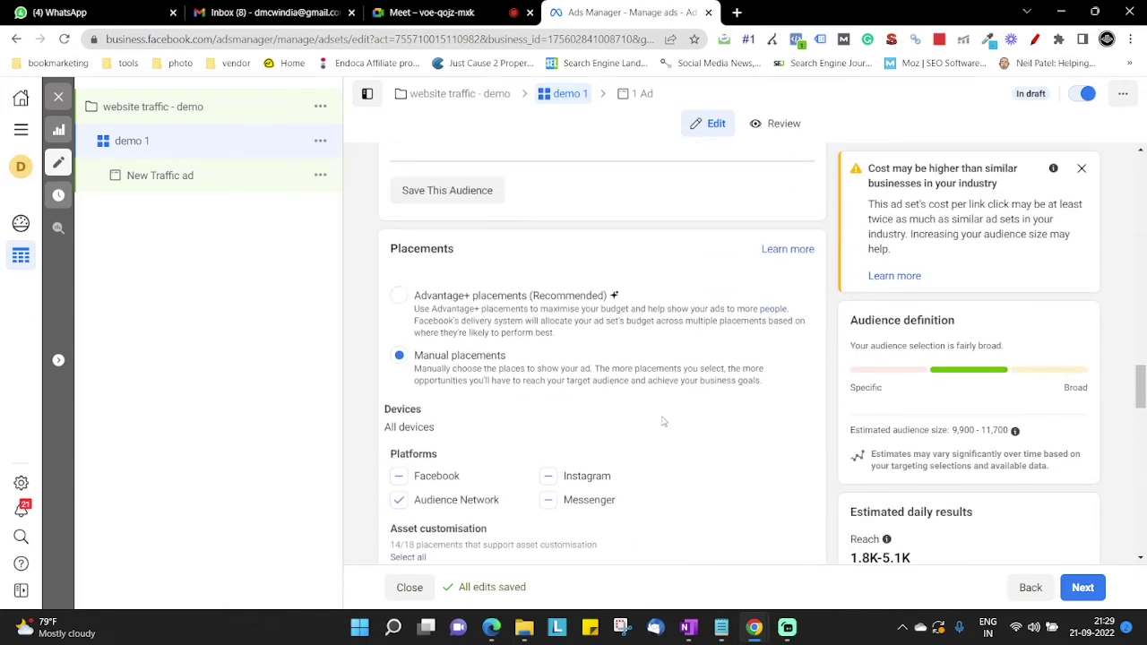
scroll(663, 421, down, 5)
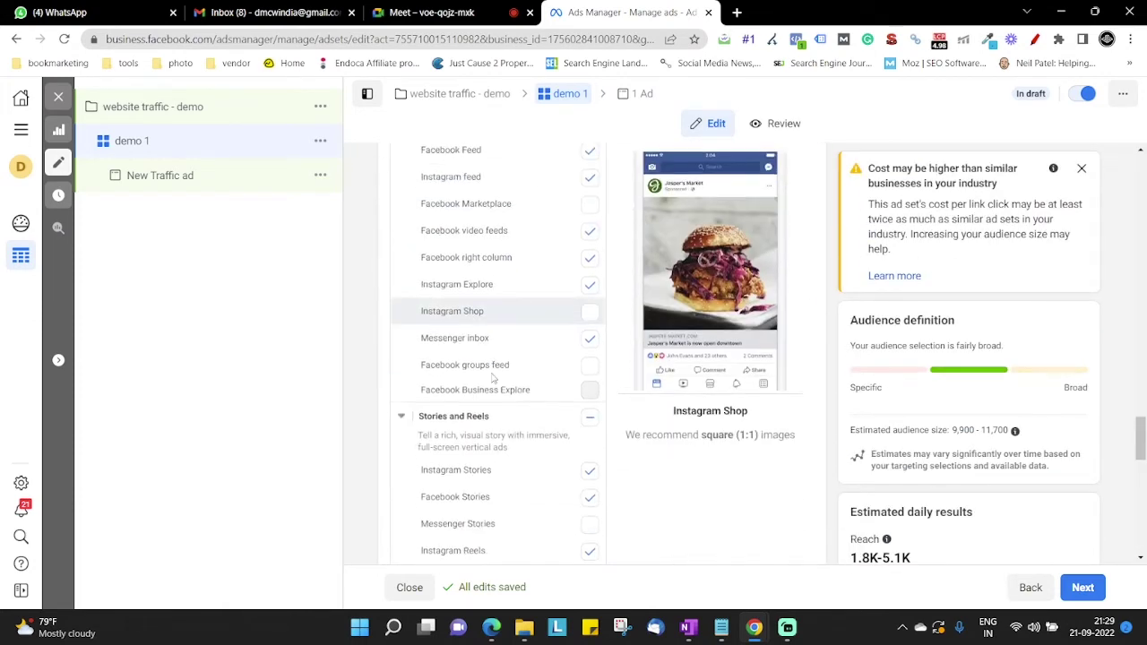
scroll(492, 379, down, 3)
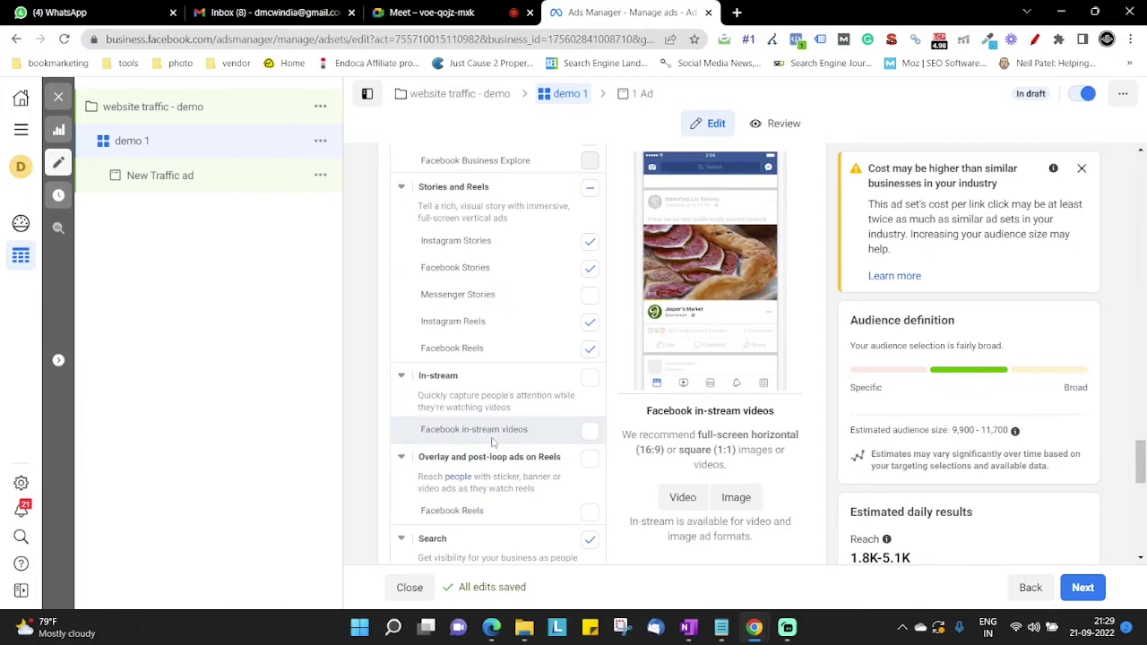
scroll(532, 351, up, 1)
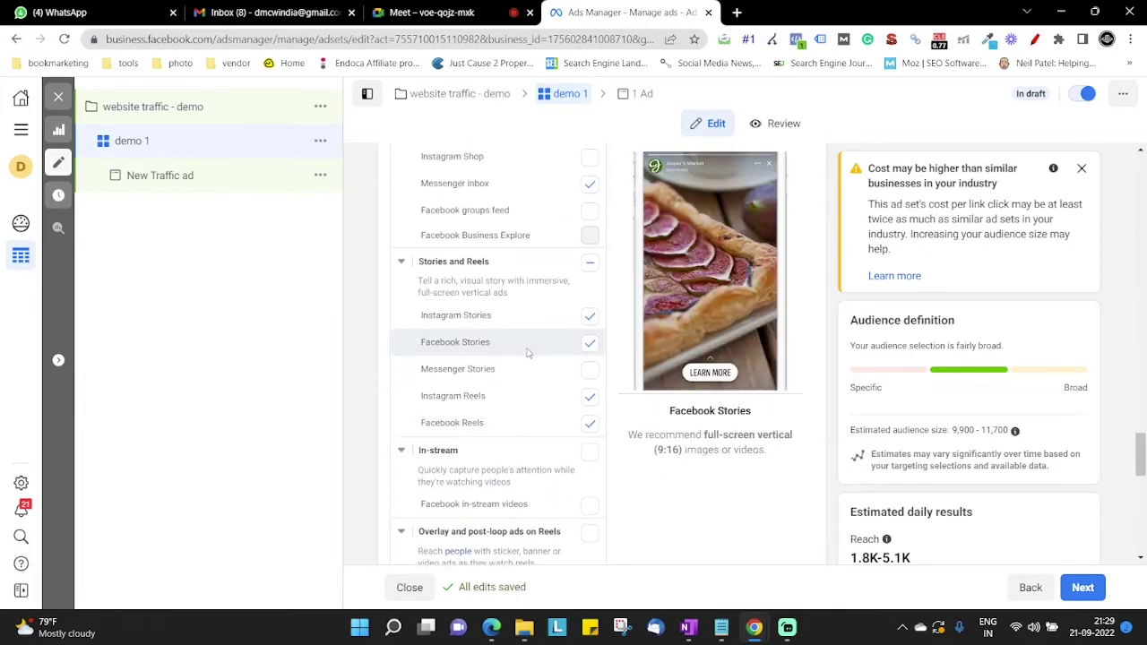
scroll(527, 353, down, 5)
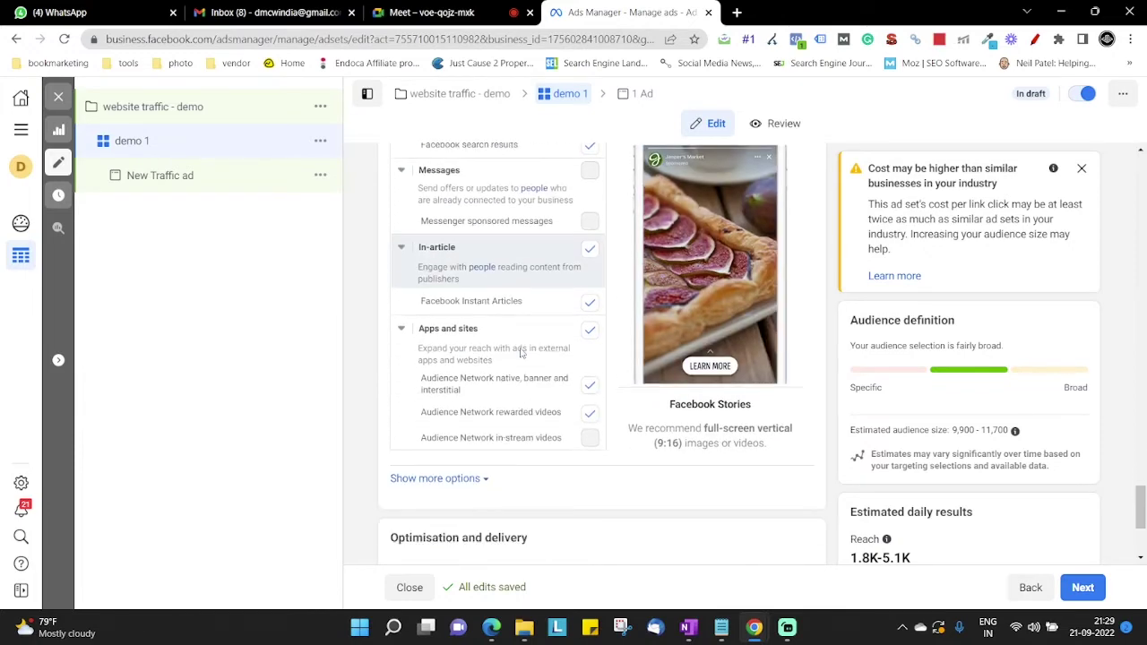
scroll(519, 354, up, 10)
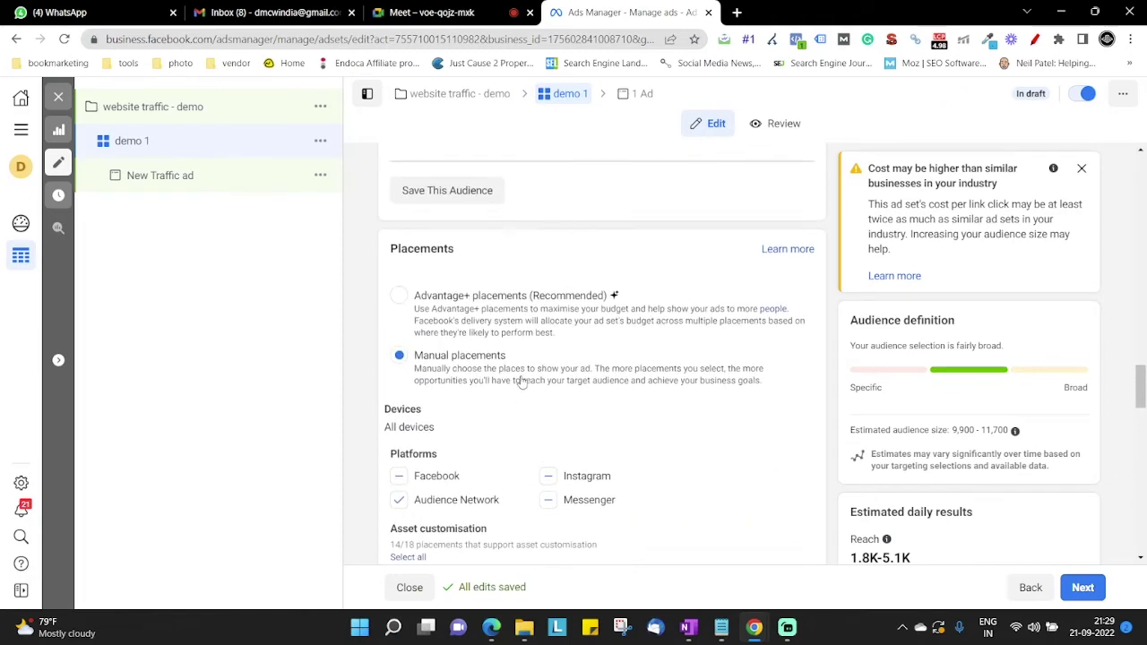
- Switch the ad set between Advantage+ and Manual placements to compare their options and estimated results
click(399, 296)
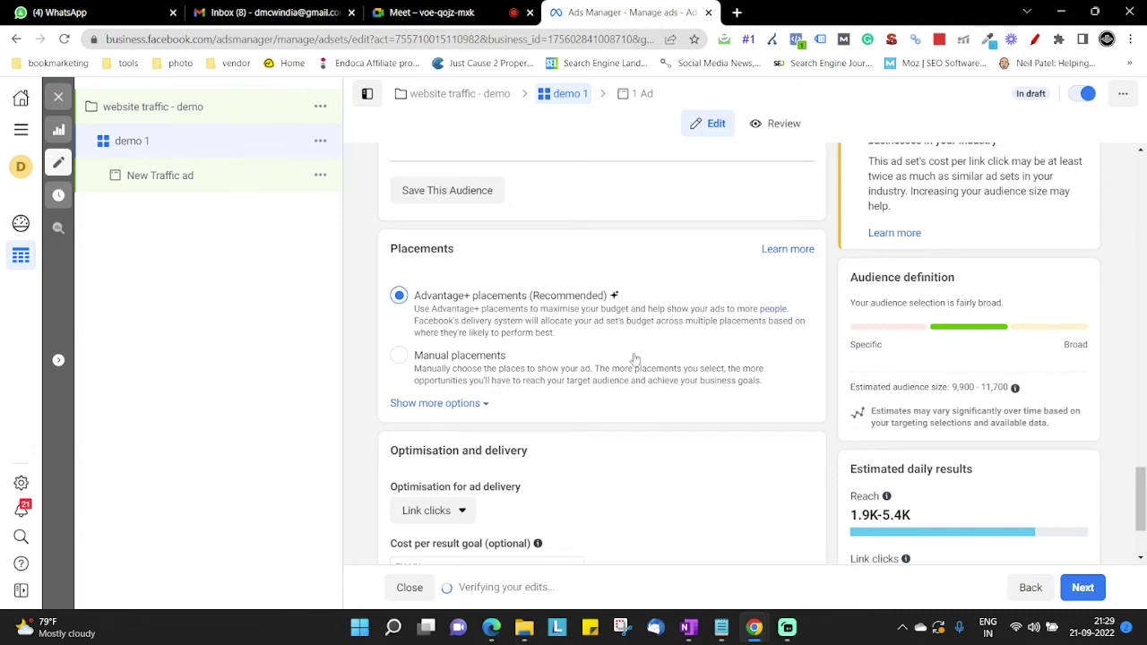
click(414, 371)
scroll(448, 363, down, 10)
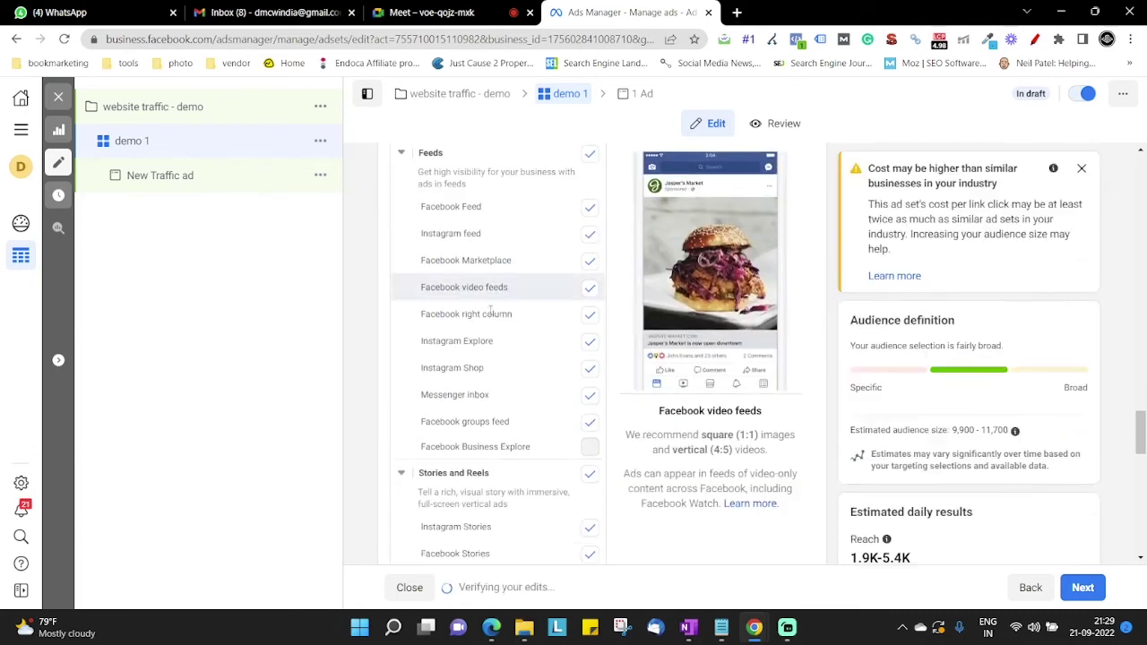
scroll(491, 365, up, 10)
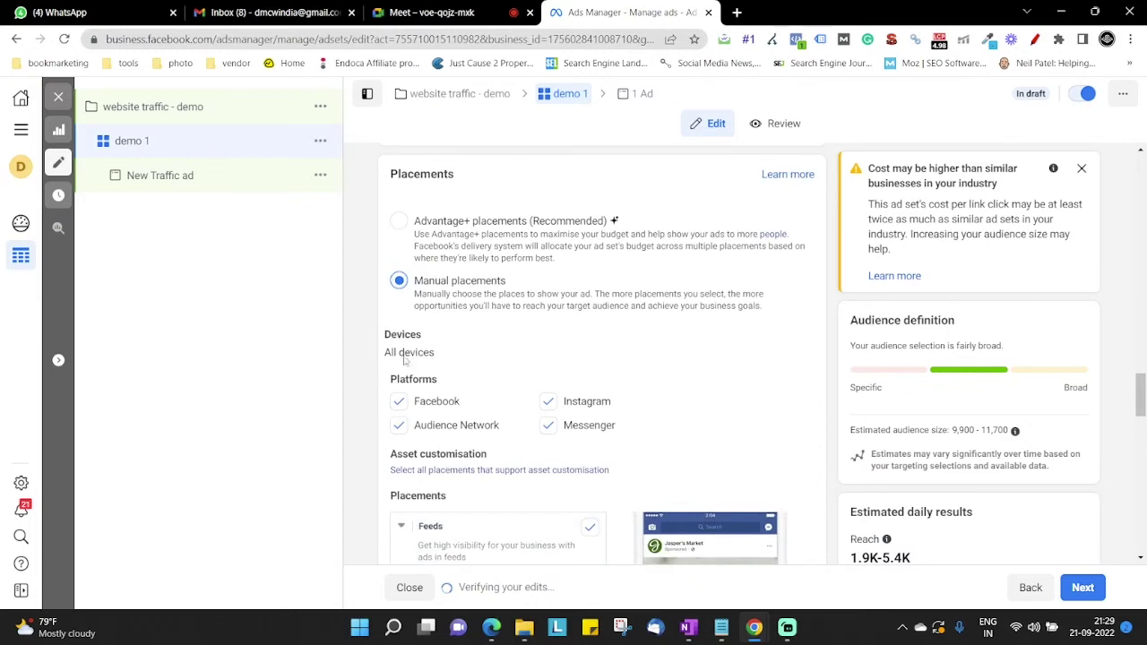
click(401, 226)
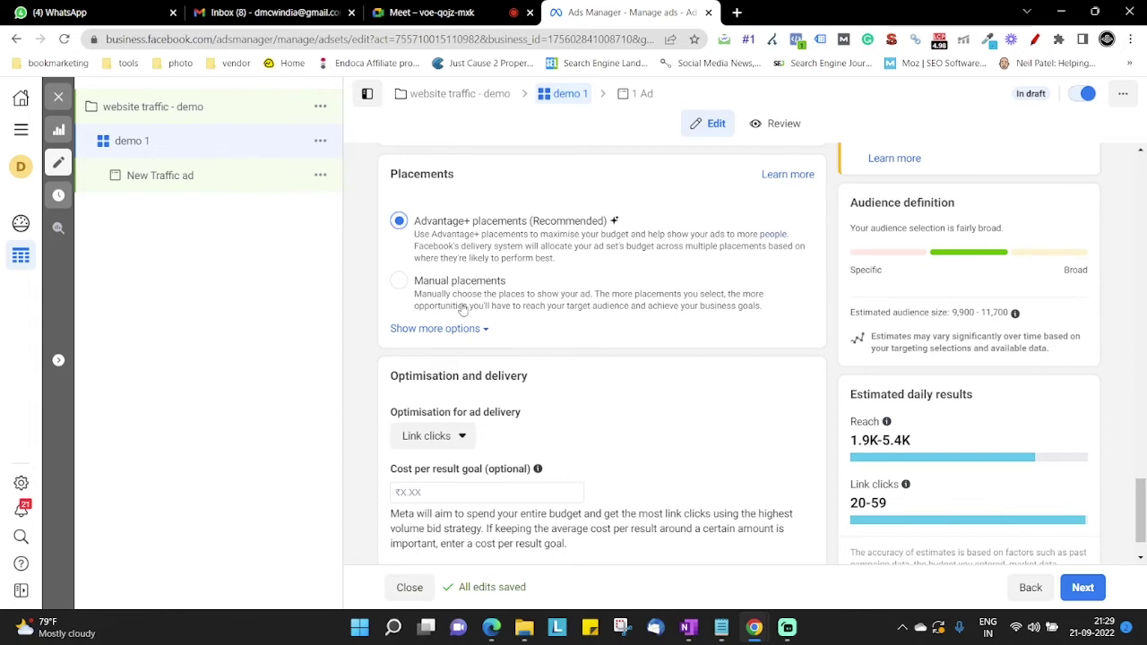
click(463, 307)
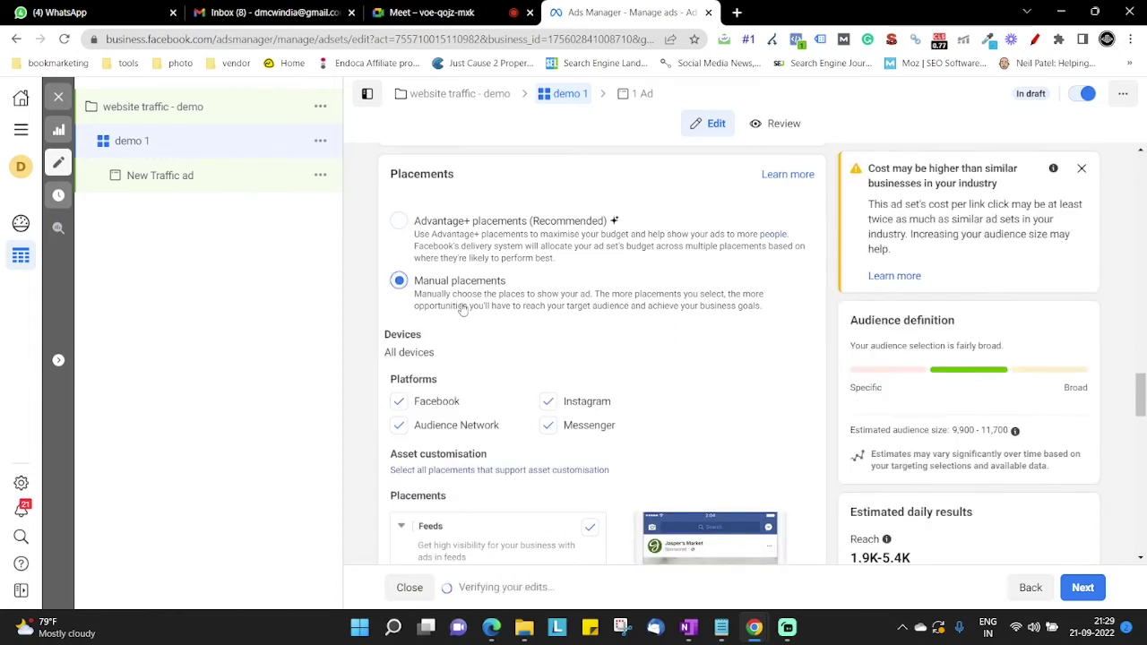
scroll(1028, 482, down, 5)
scroll(1028, 481, down, 10)
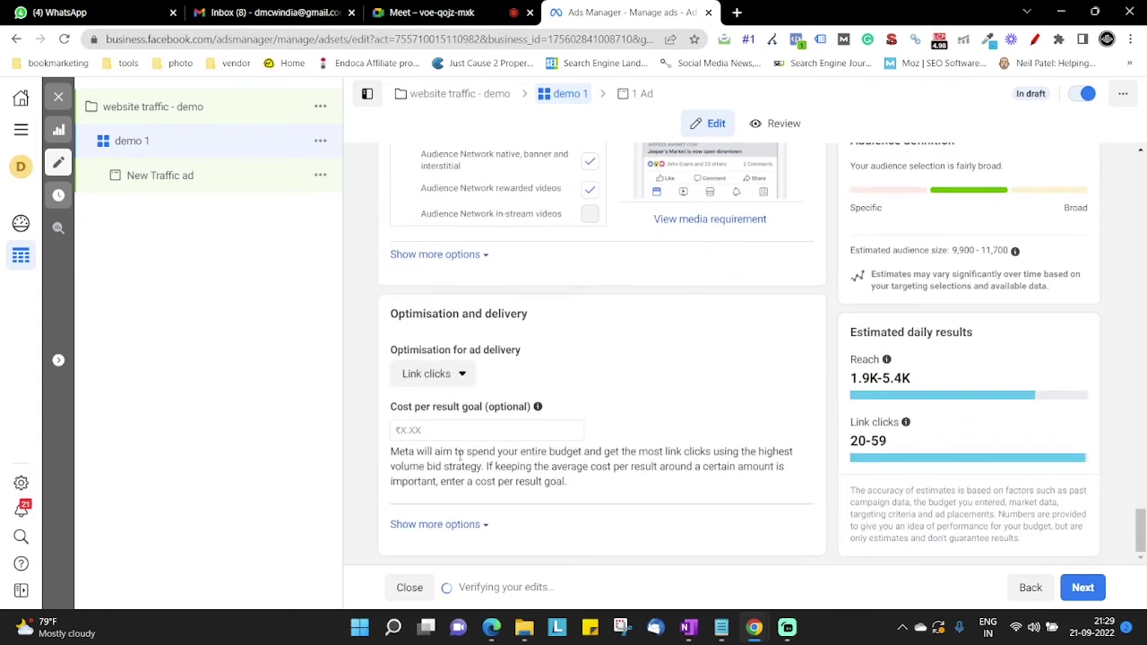
- Set the ad set's placements to Advantage+ placements (Recommended)
scroll(460, 456, up, 15)
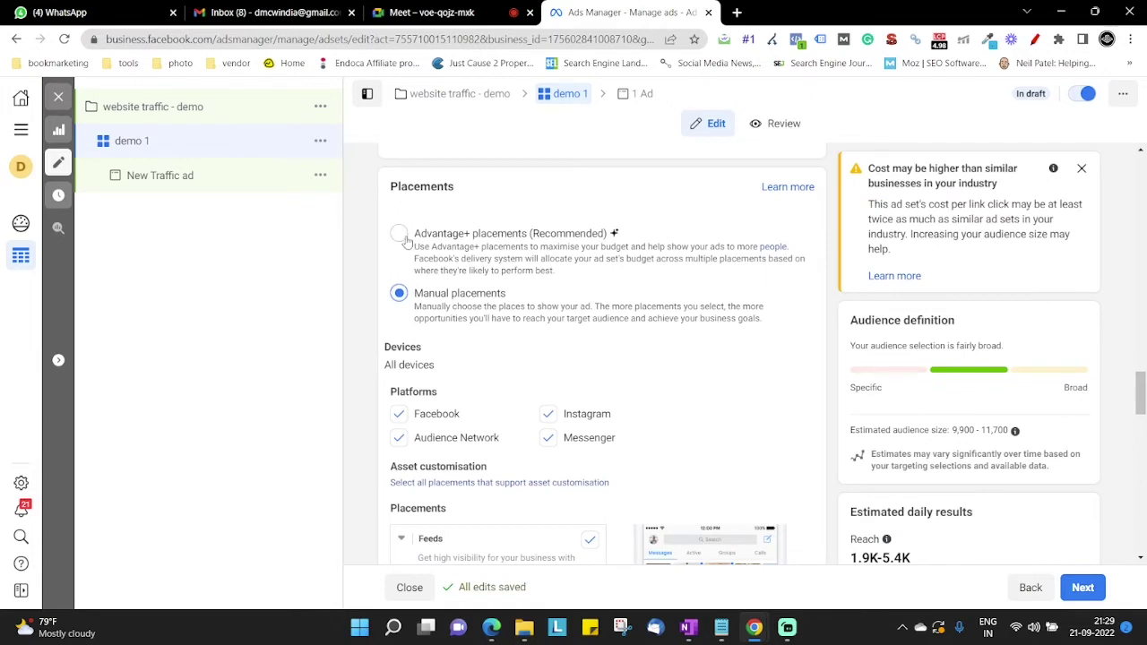
click(405, 240)
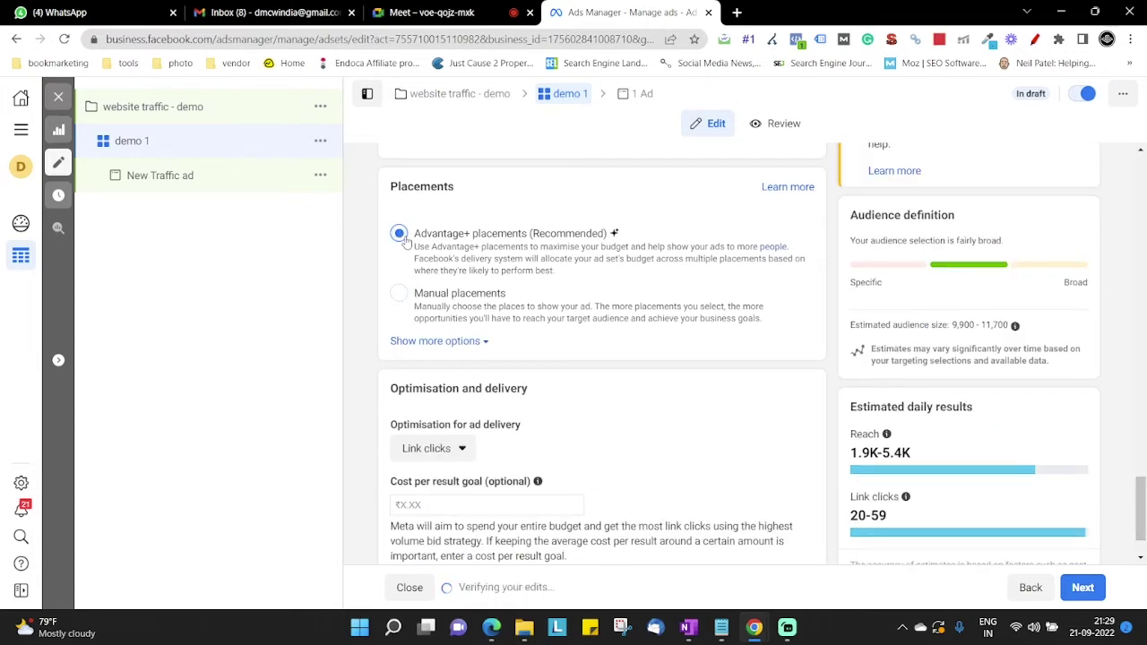
scroll(554, 292, down, 1)
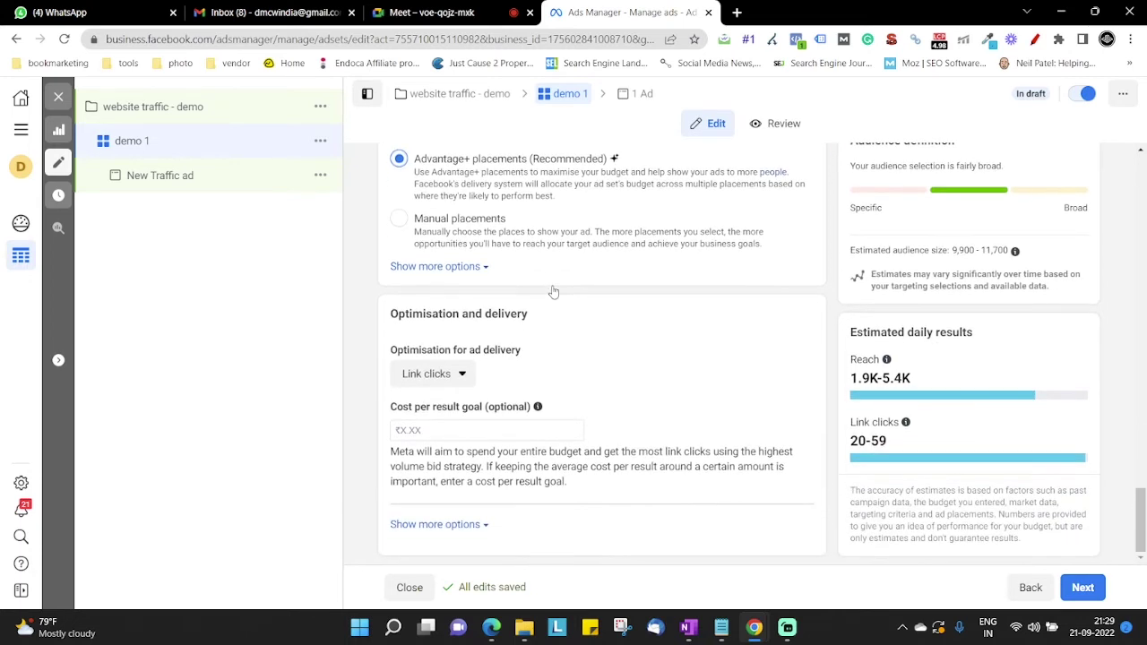
- Outline the Optimisation and delivery section in red with Page Marker, and close the marker to clear the drawing
click(419, 430)
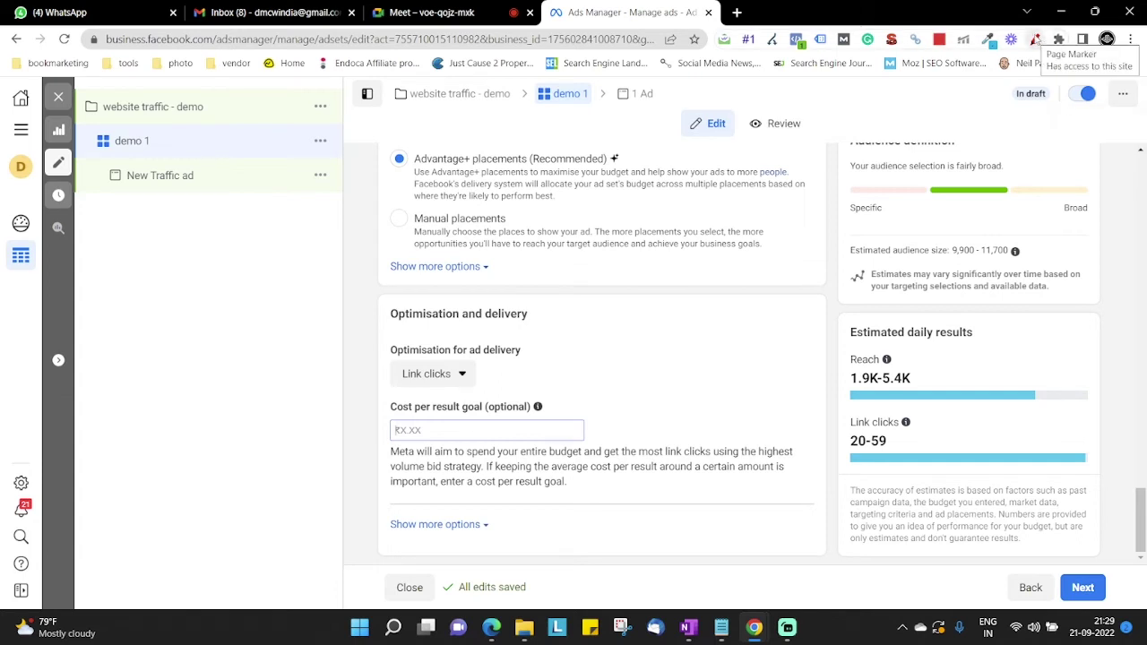
click(1035, 38)
mouse_move(371, 303)
mouse_down()
mouse_move(369, 509)
mouse_move(692, 506)
mouse_move(796, 414)
mouse_move(779, 302)
mouse_move(366, 304)
mouse_up()
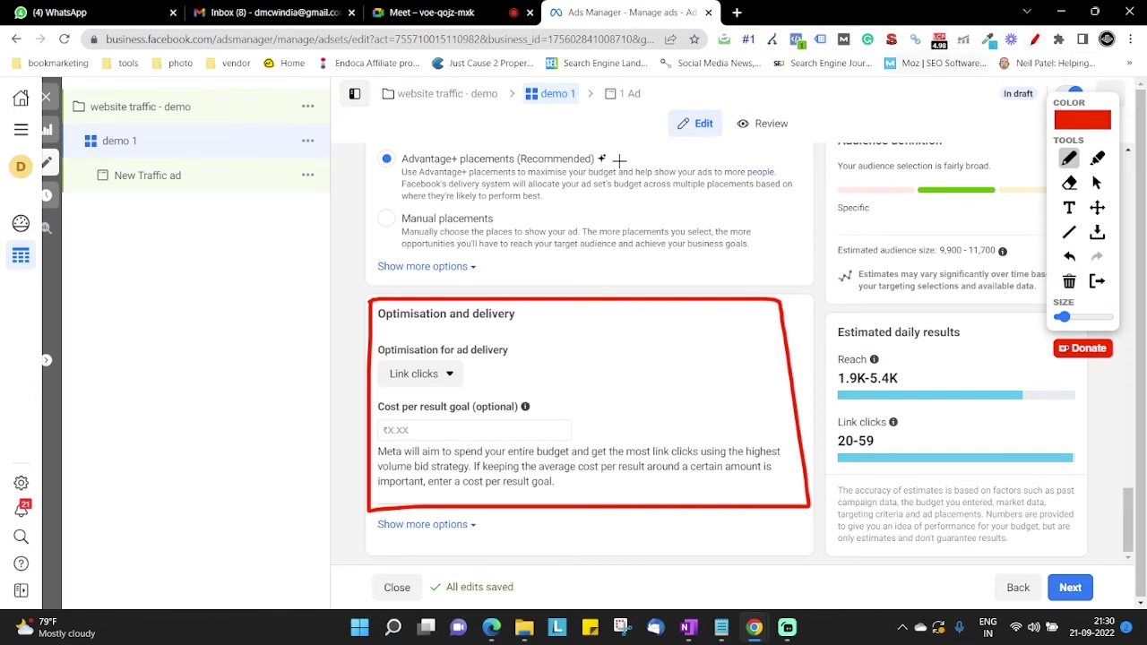
click(360, 303)
click(1035, 40)
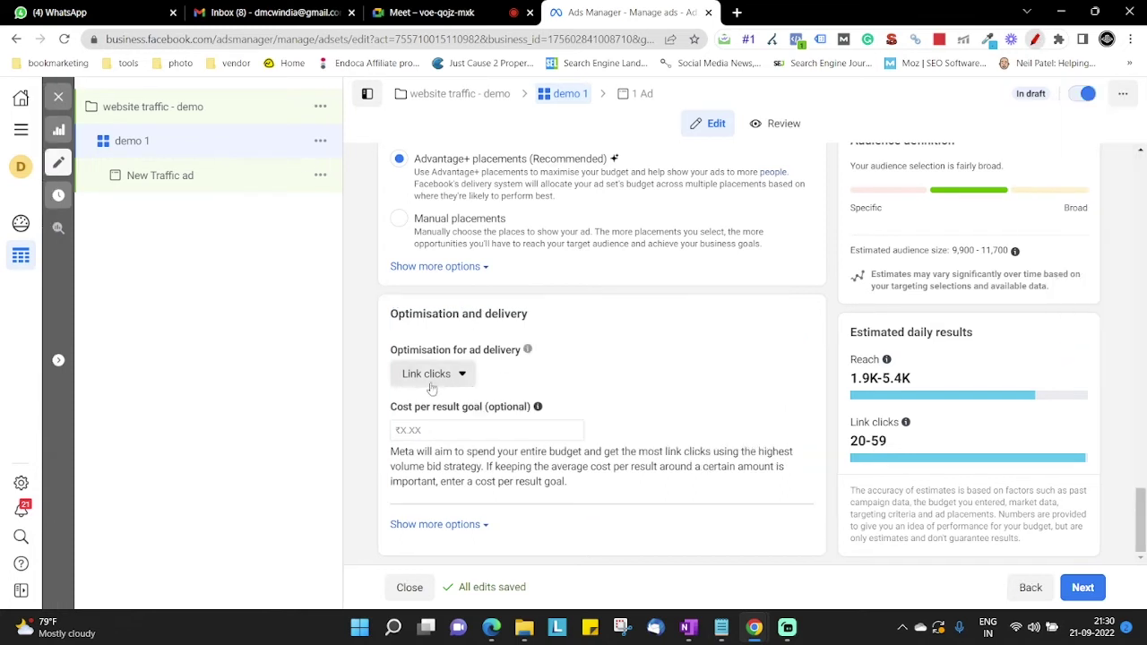
- Set the ad set's cost per result goal to ₹20.00
click(422, 438)
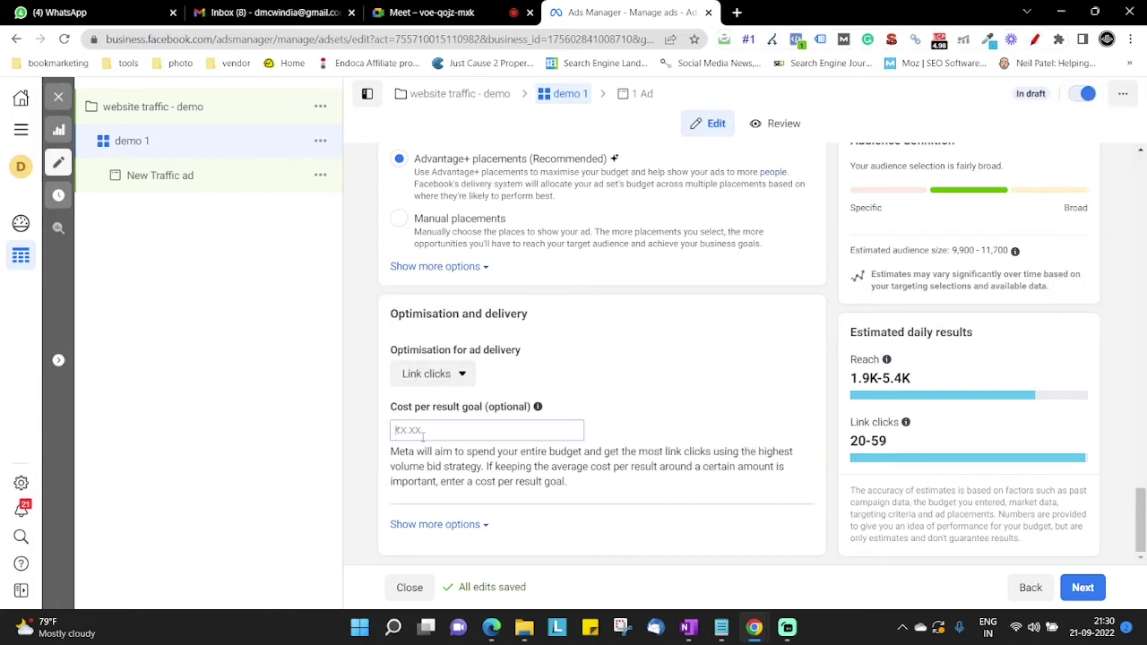
text(20)
click(400, 636)
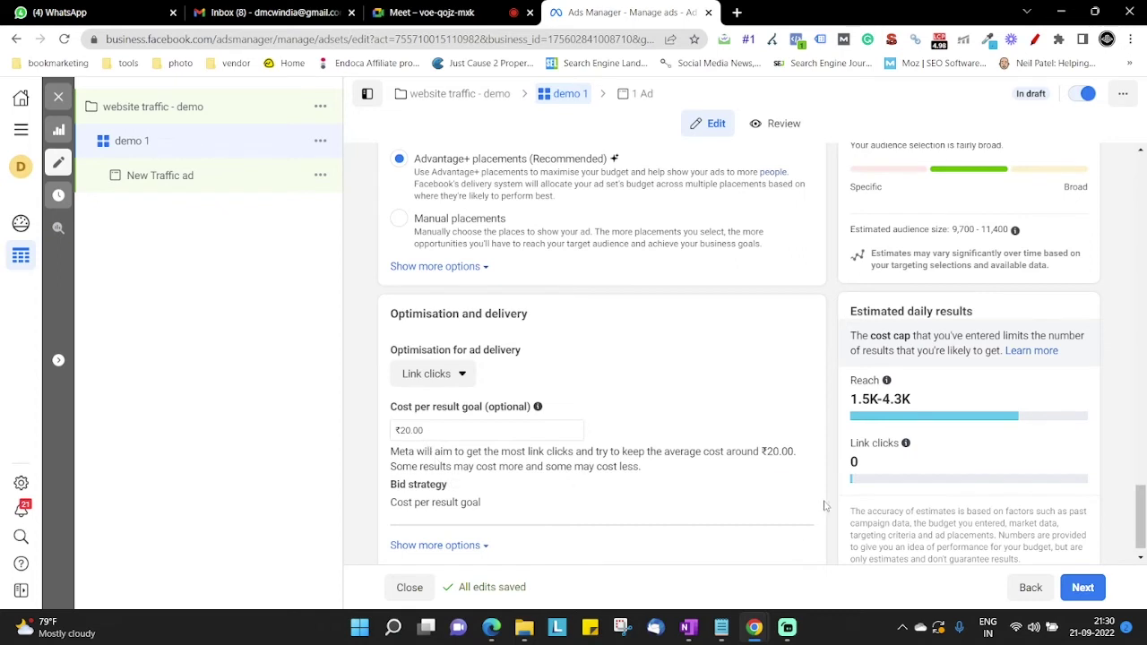
- Outline the Estimated daily results in red with Page Marker, close the marker and check the reach estimate
click(1035, 39)
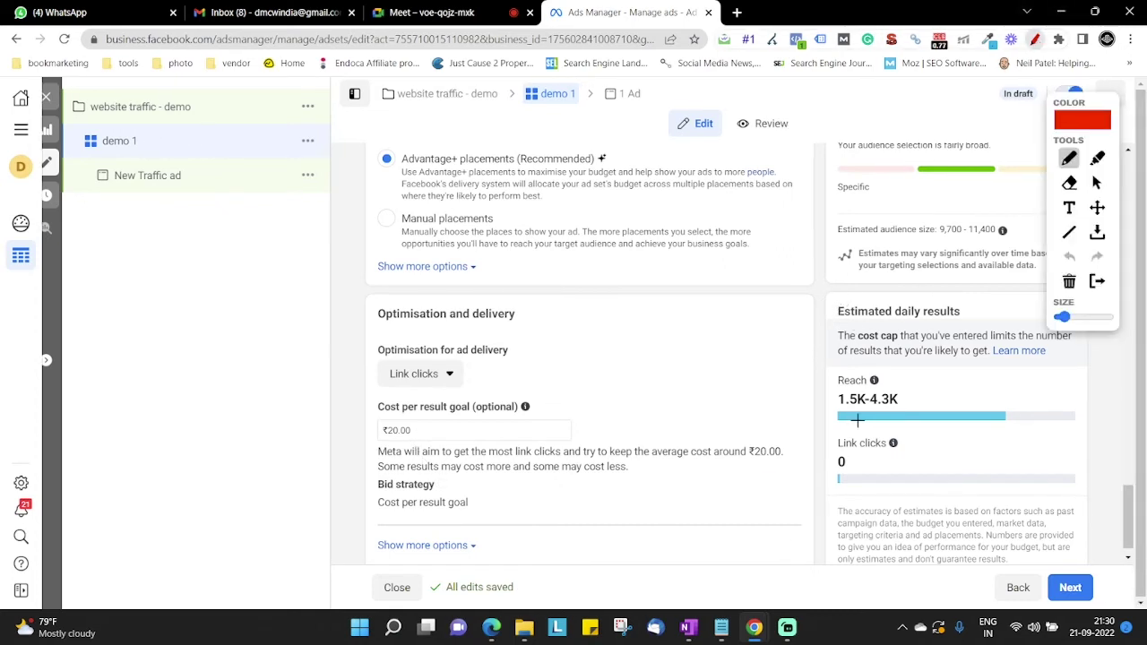
mouse_move(826, 298)
mouse_down()
mouse_move(846, 495)
mouse_move(1096, 497)
mouse_move(1087, 314)
mouse_move(847, 305)
mouse_up()
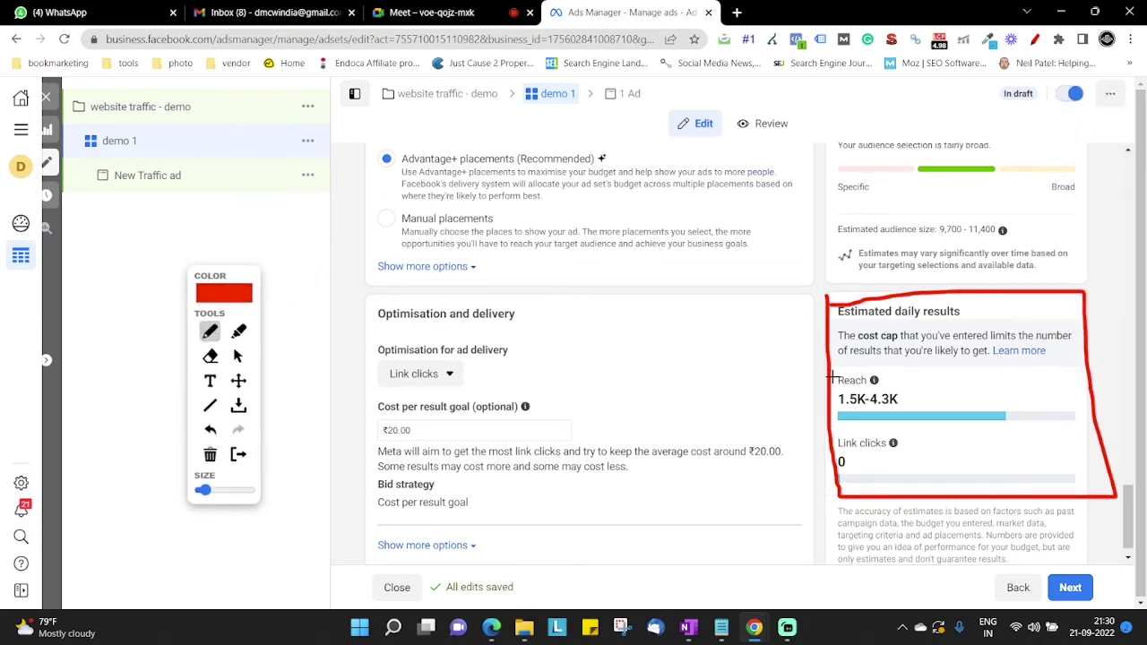
click(1037, 39)
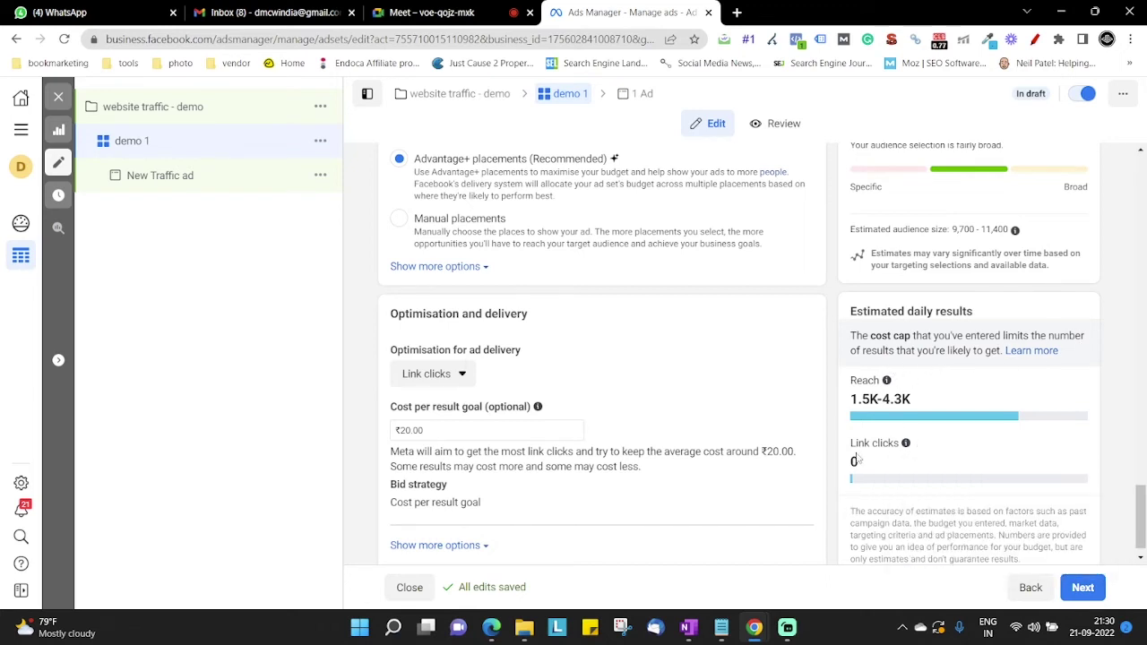
drag(852, 400, 911, 400)
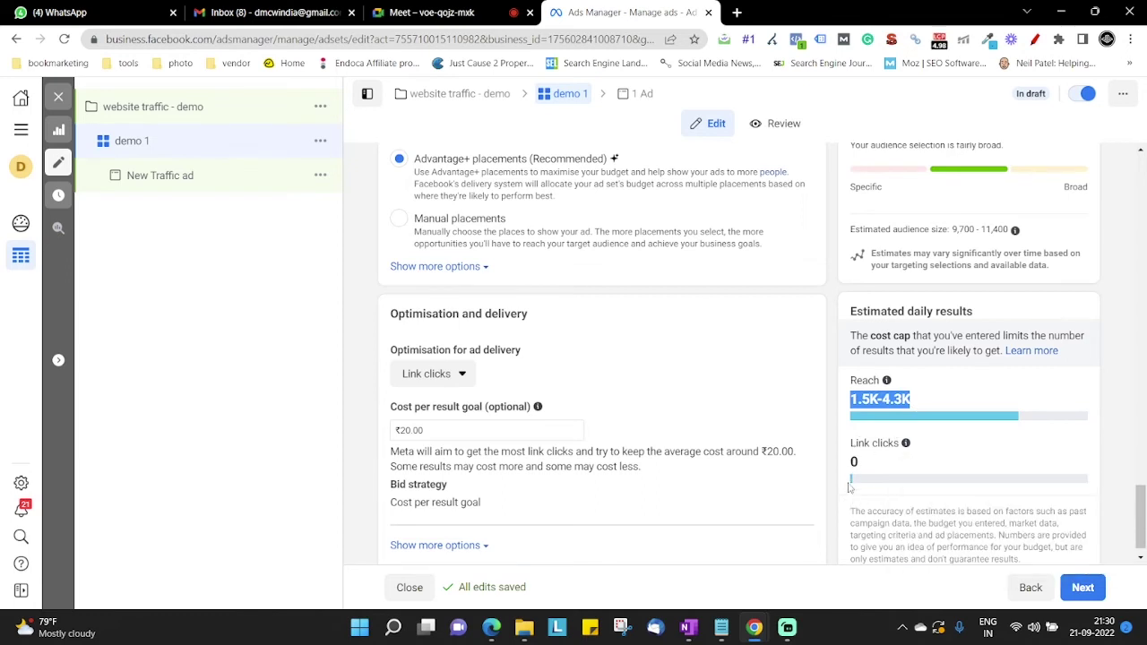
- Set the ad set's cost per result goal to ₹50.00
click(411, 432)
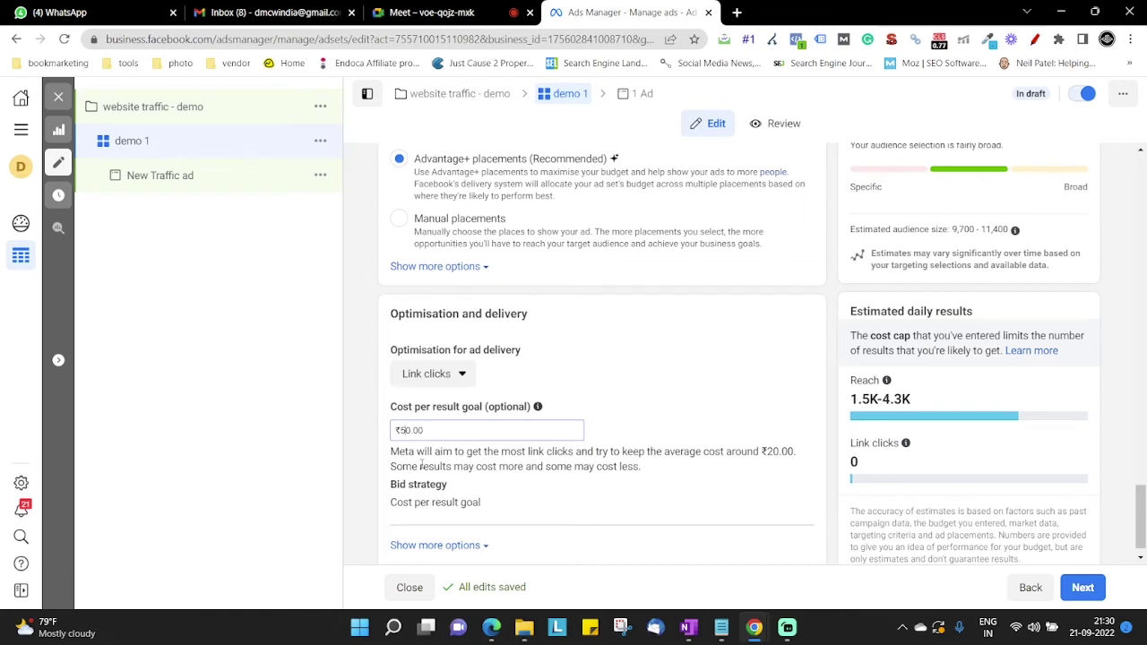
click(385, 515)
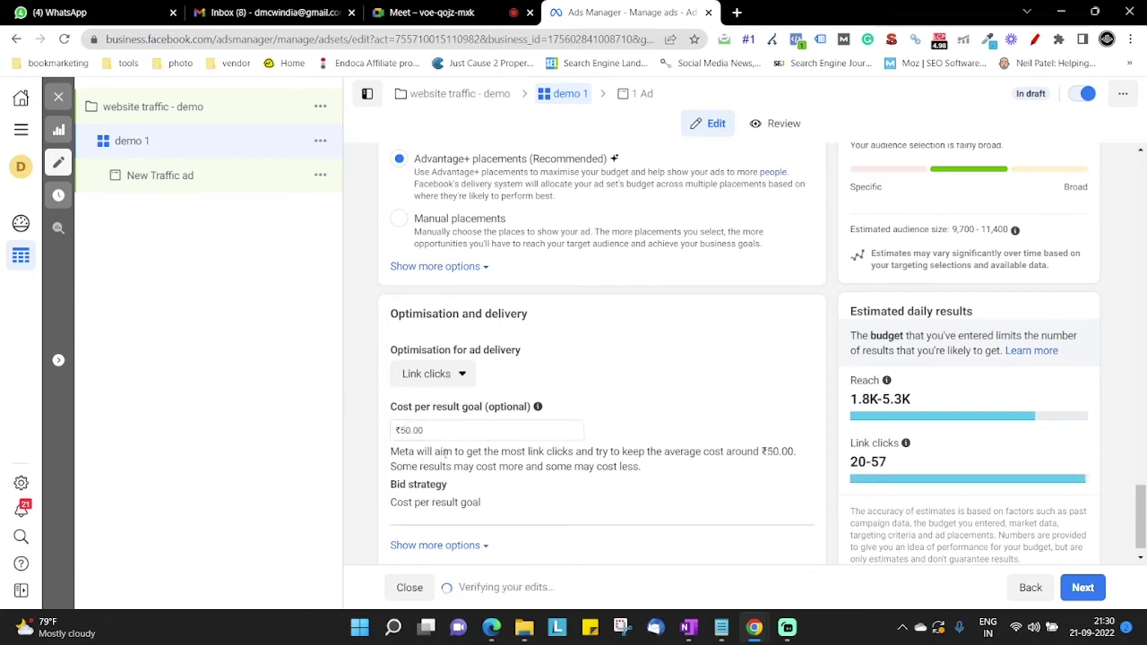
- Set the ad set's cost per result goal to ₹100.00, and clear the amount again
click(416, 439)
text(100)
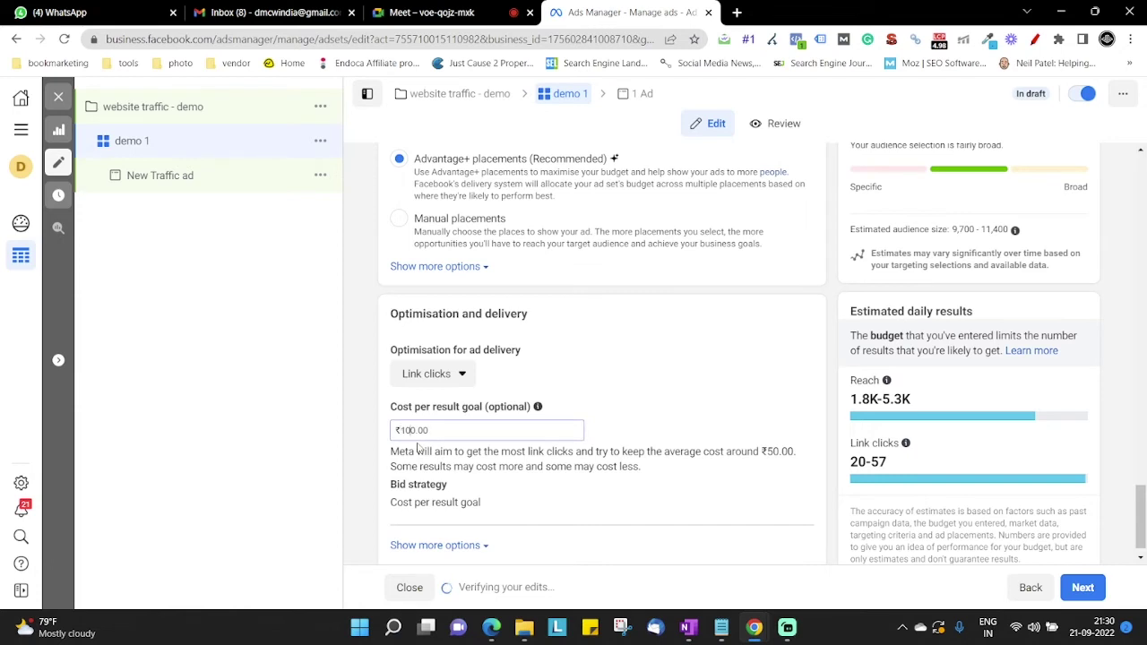
click(382, 391)
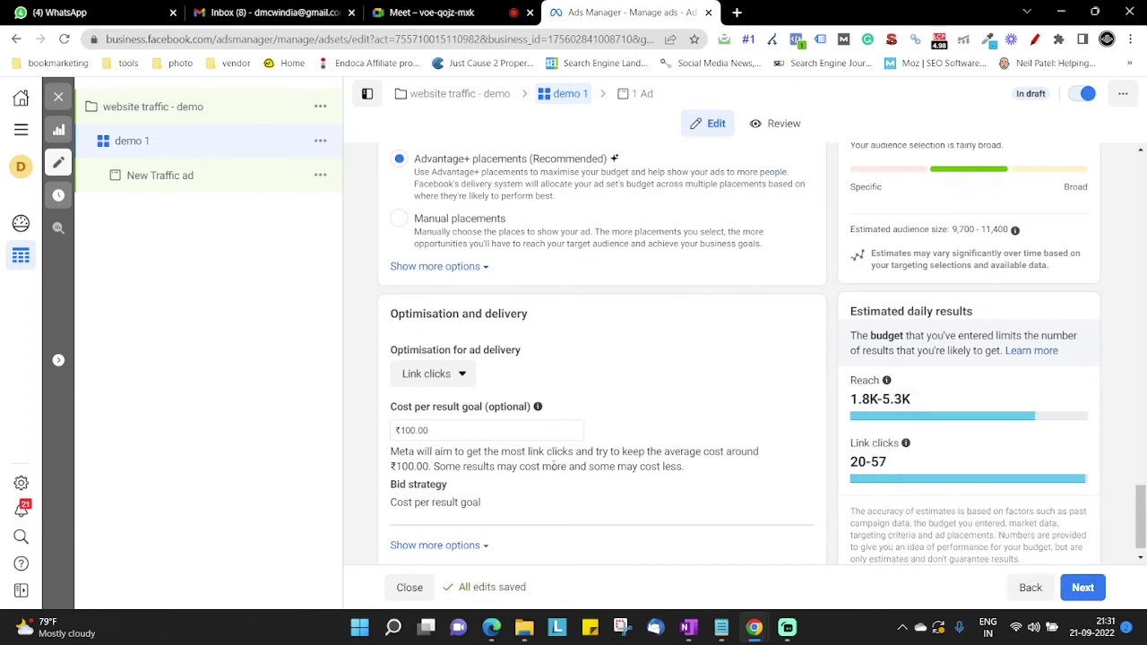
click(442, 428)
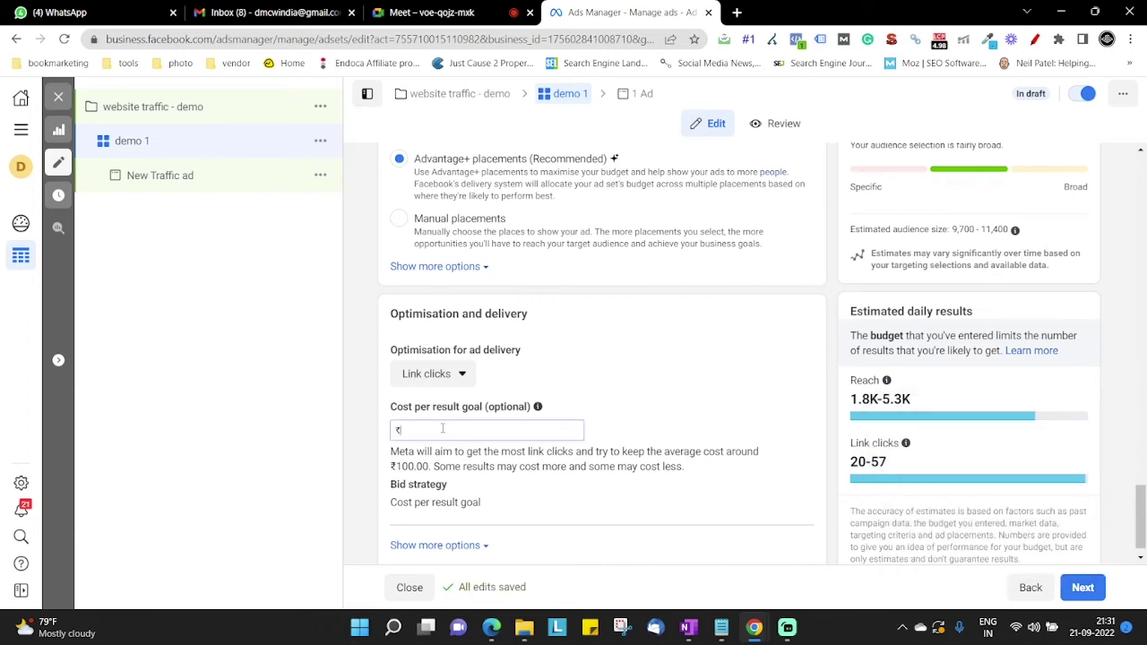
key(BackSpace)
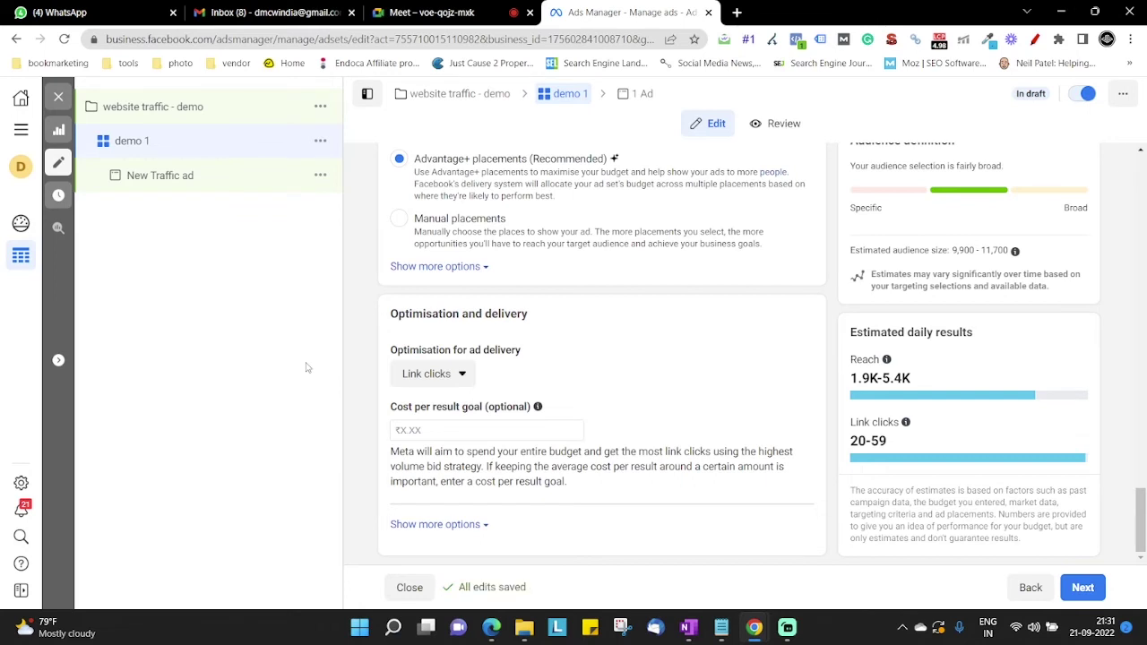
- Enter ₹50.00 as the cost per result goal for link clicks
click(428, 429)
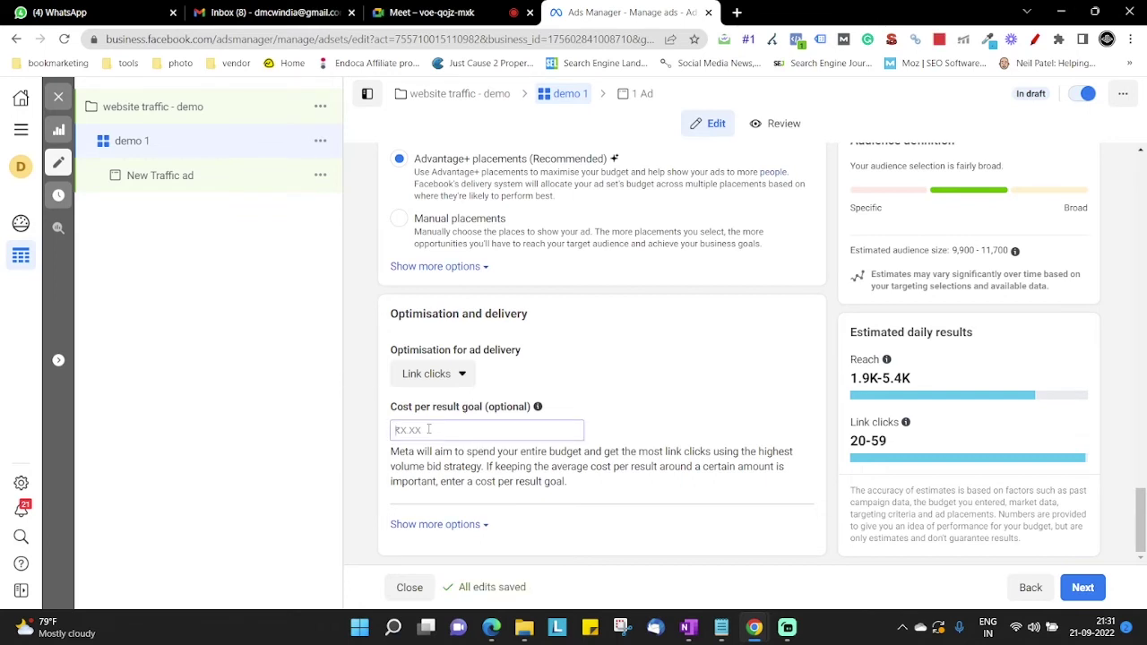
text(50)
click(395, 409)
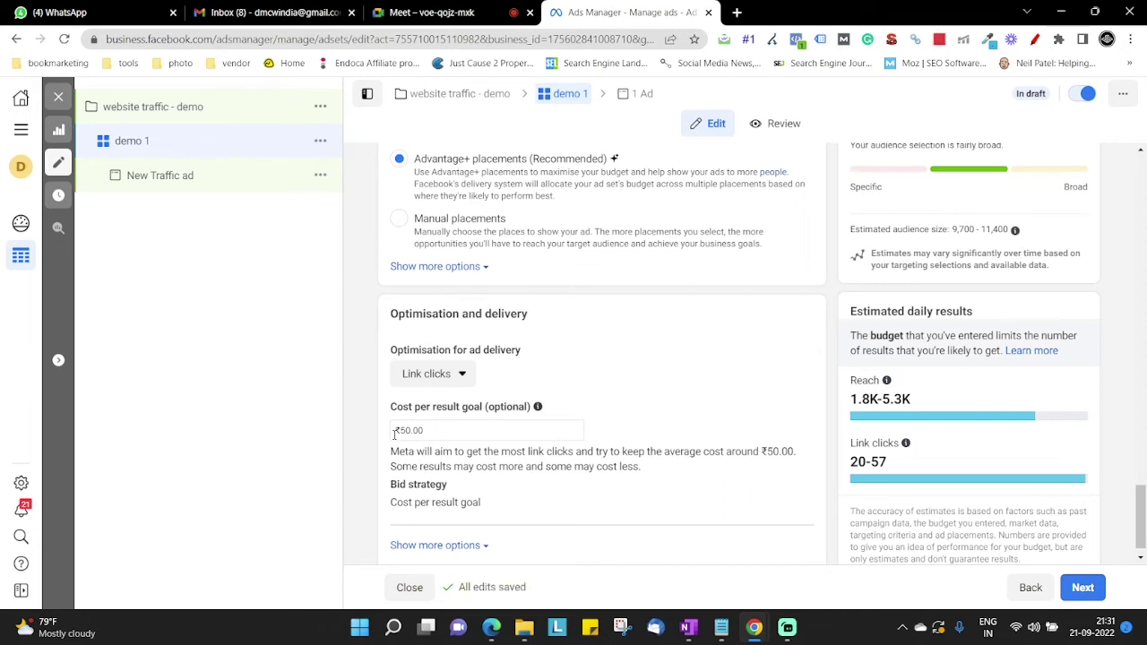
- Clear the ad set's cost per result goal and continue to the New Traffic ad's settings
scroll(399, 435, up, 1)
scroll(446, 506, down, 1)
click(440, 410)
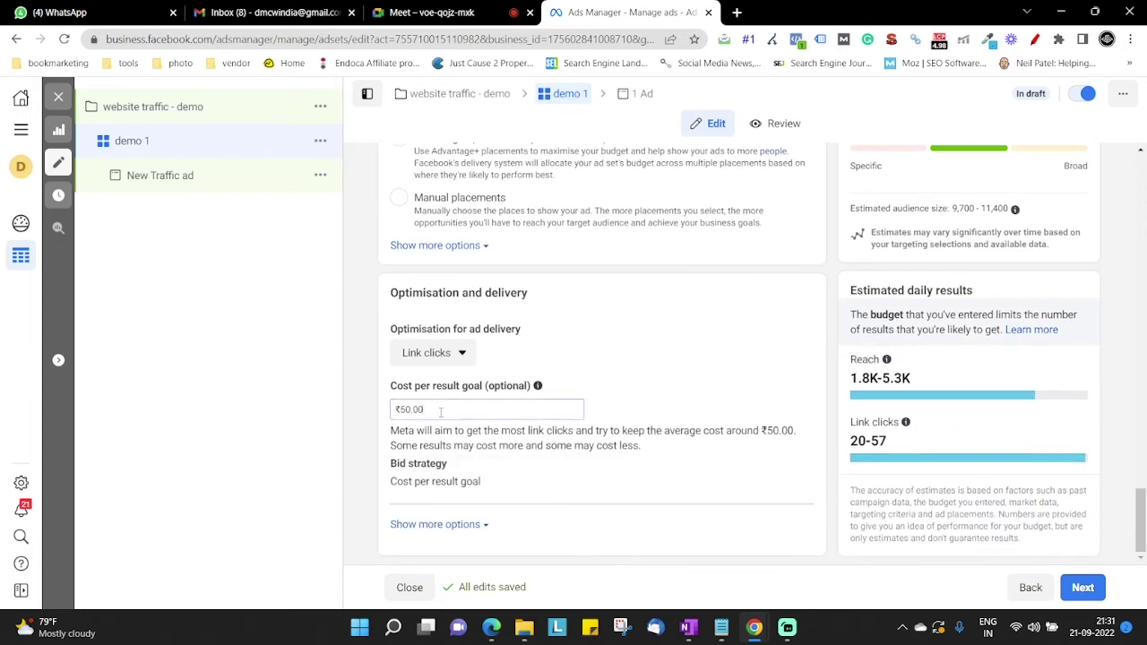
key(BackSpace)
key(BackSpace)
click(367, 378)
click(1078, 591)
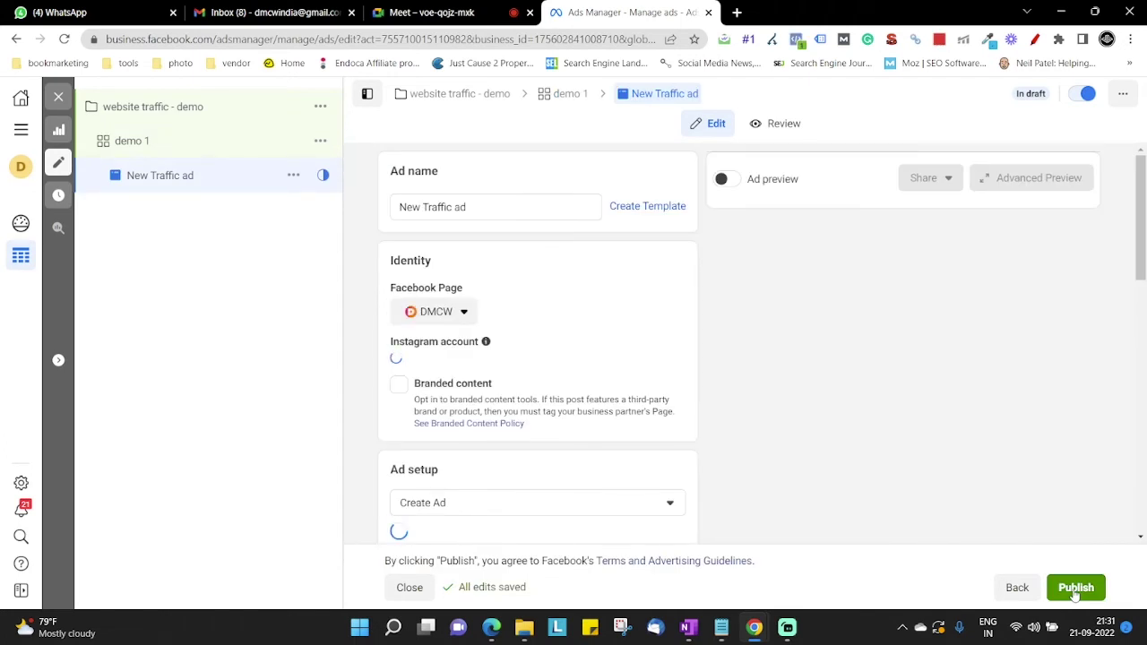
- Choose DMCW as the ad's Facebook Page and dmcwindia as its Instagram account
click(476, 212)
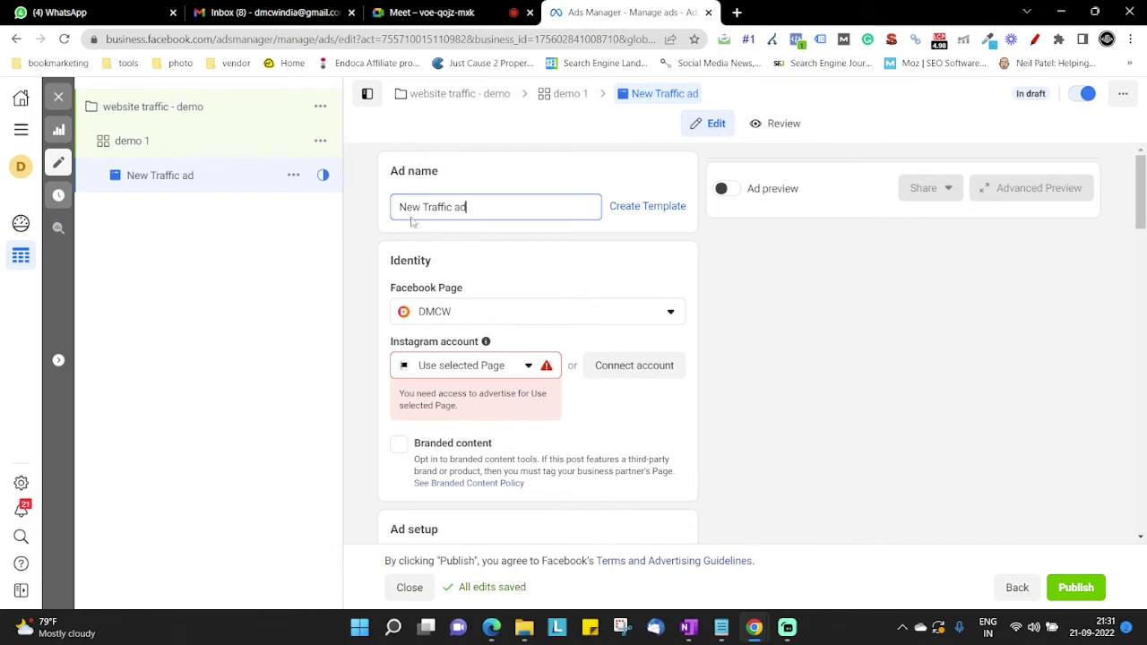
click(371, 241)
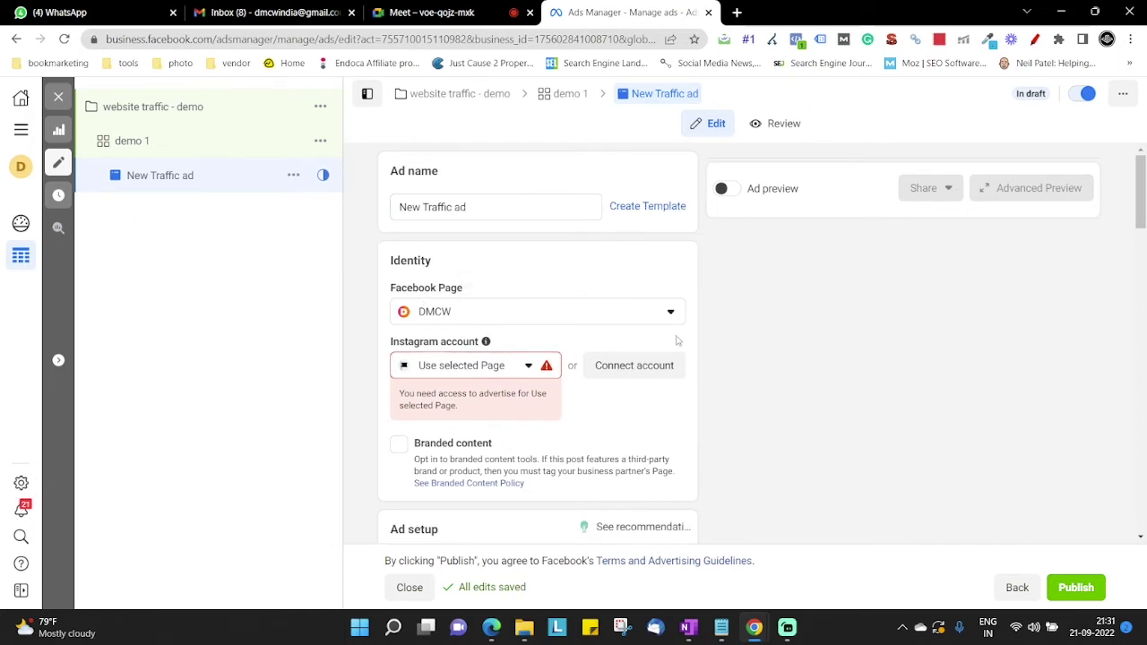
click(466, 316)
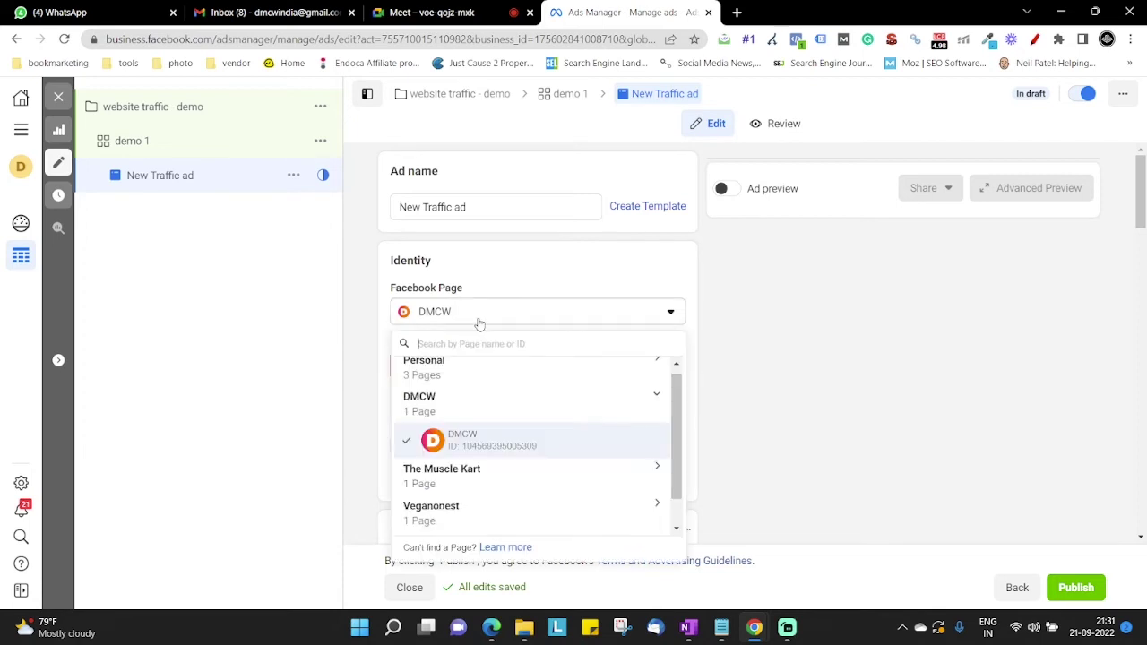
scroll(466, 407, down, 1)
scroll(466, 414, up, 1)
scroll(462, 430, down, 1)
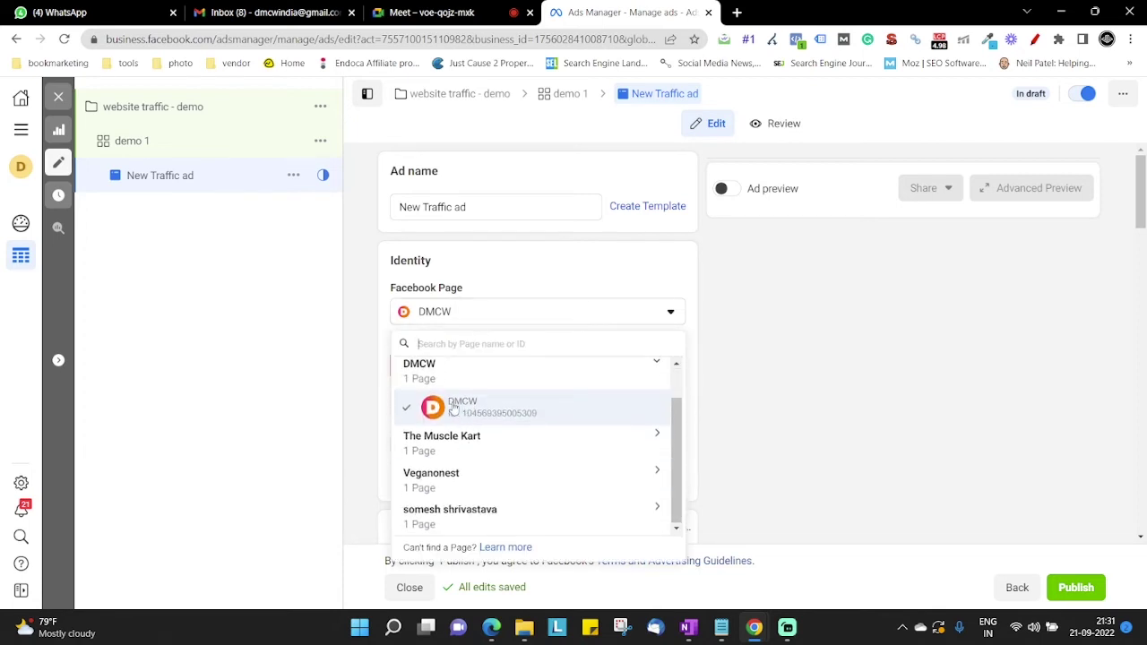
click(454, 408)
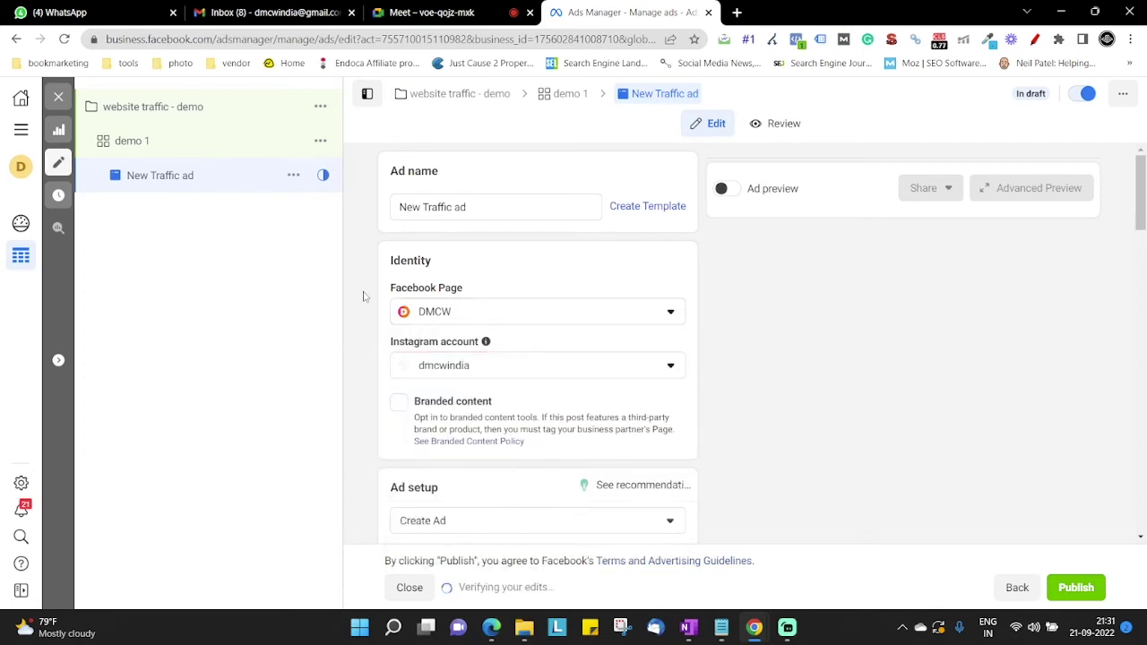
click(498, 367)
click(462, 439)
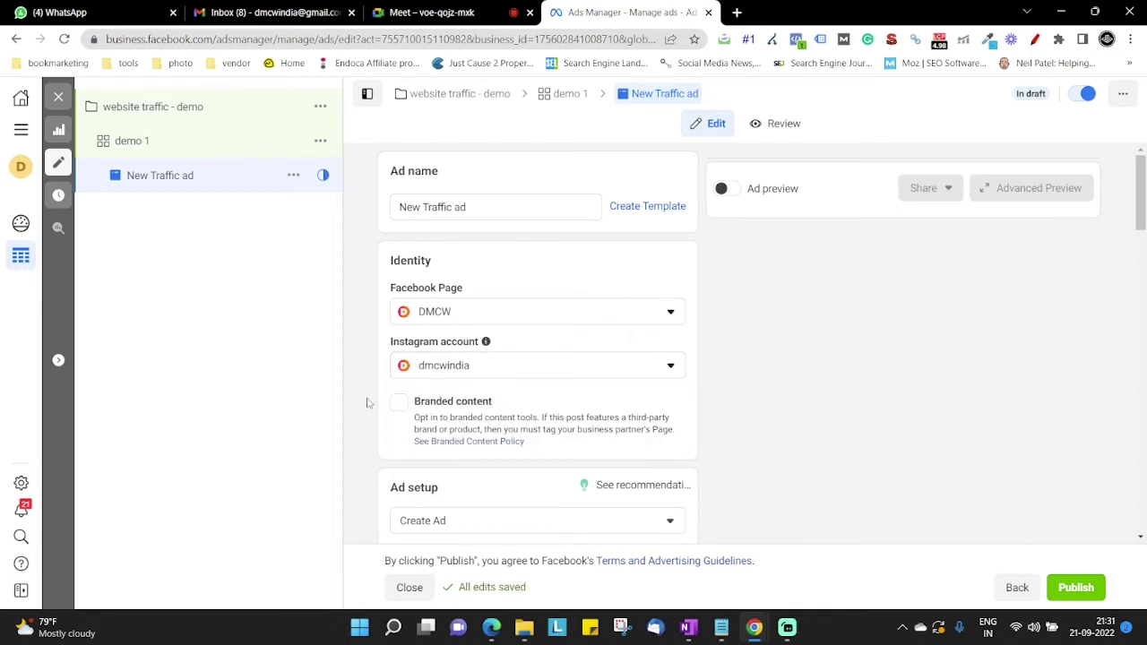
- Examine the ad's identity, ad setup, creative source and format options, down to the Ad creative section
scroll(356, 413, down, 1)
scroll(357, 415, up, 1)
scroll(498, 309, down, 1)
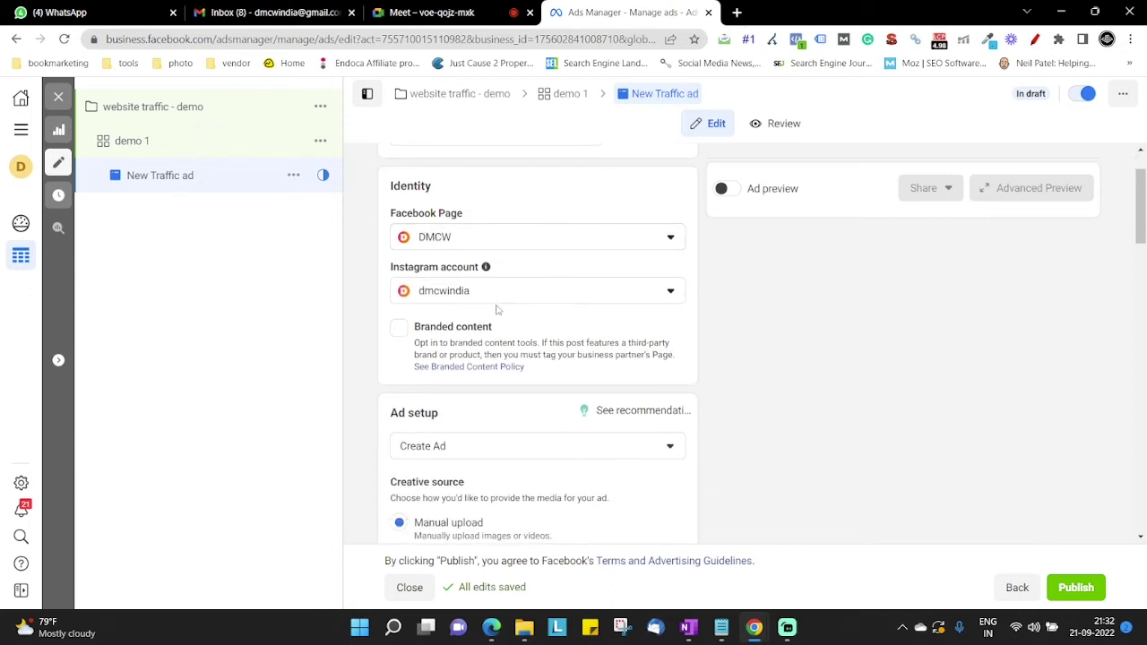
scroll(498, 309, down, 2)
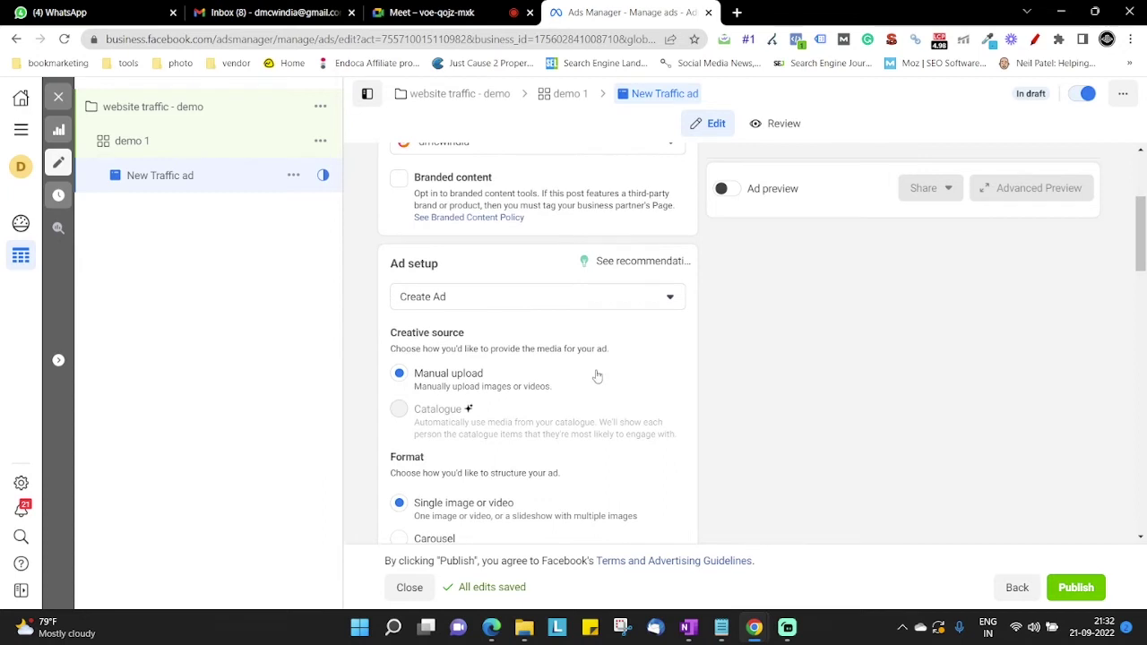
scroll(604, 369, up, 3)
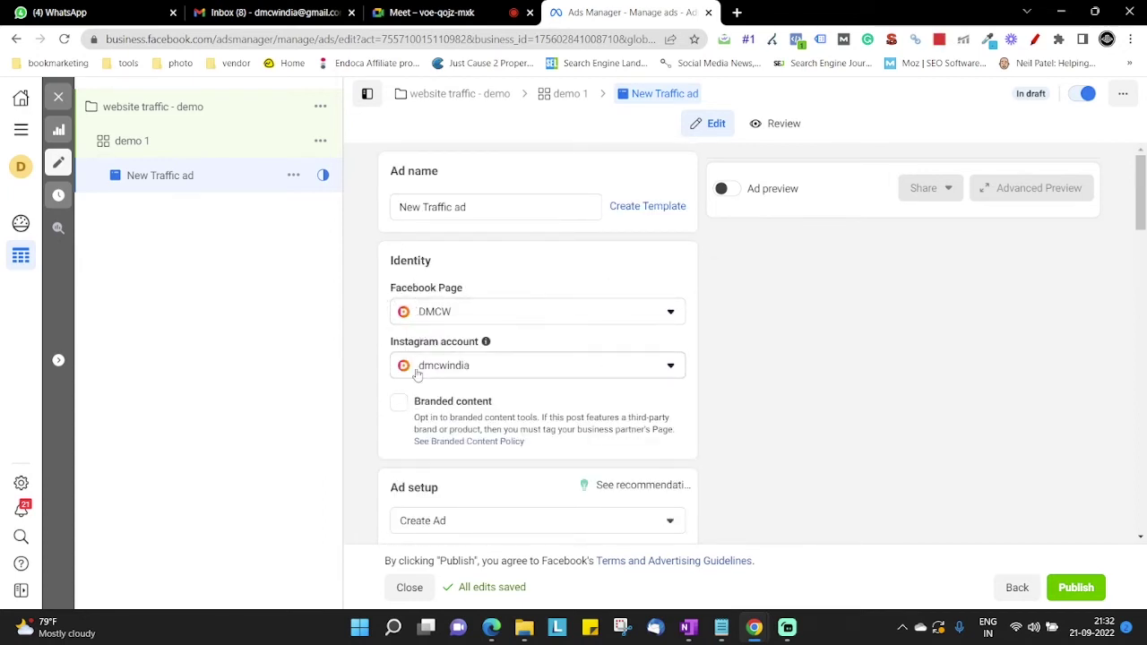
scroll(417, 374, down, 3)
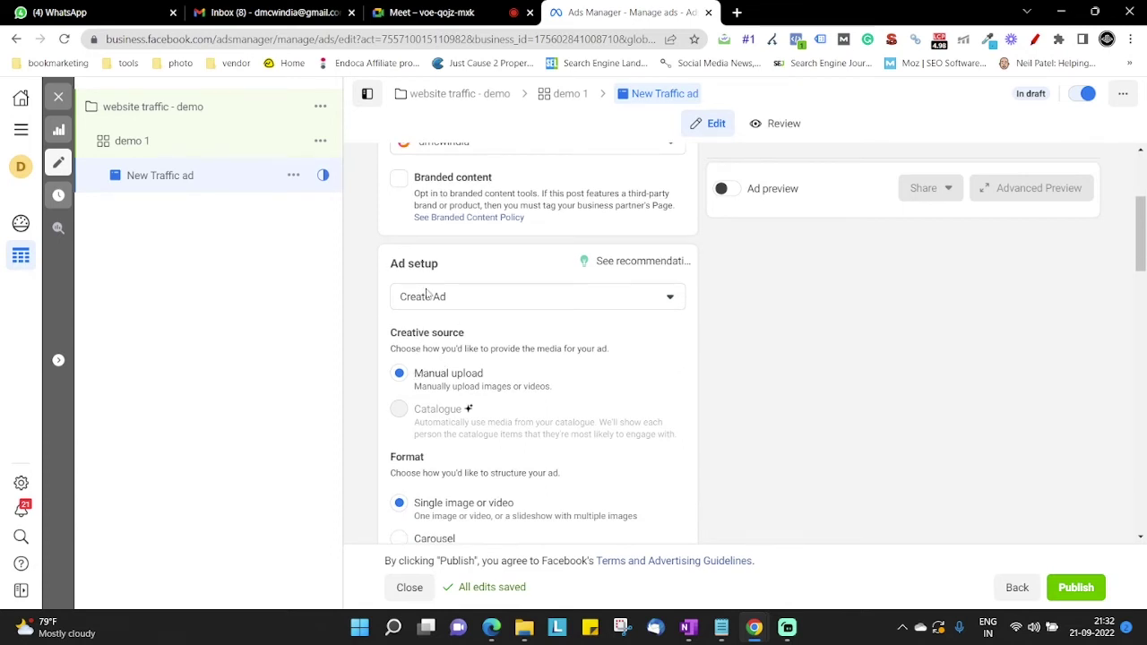
scroll(398, 364, down, 1)
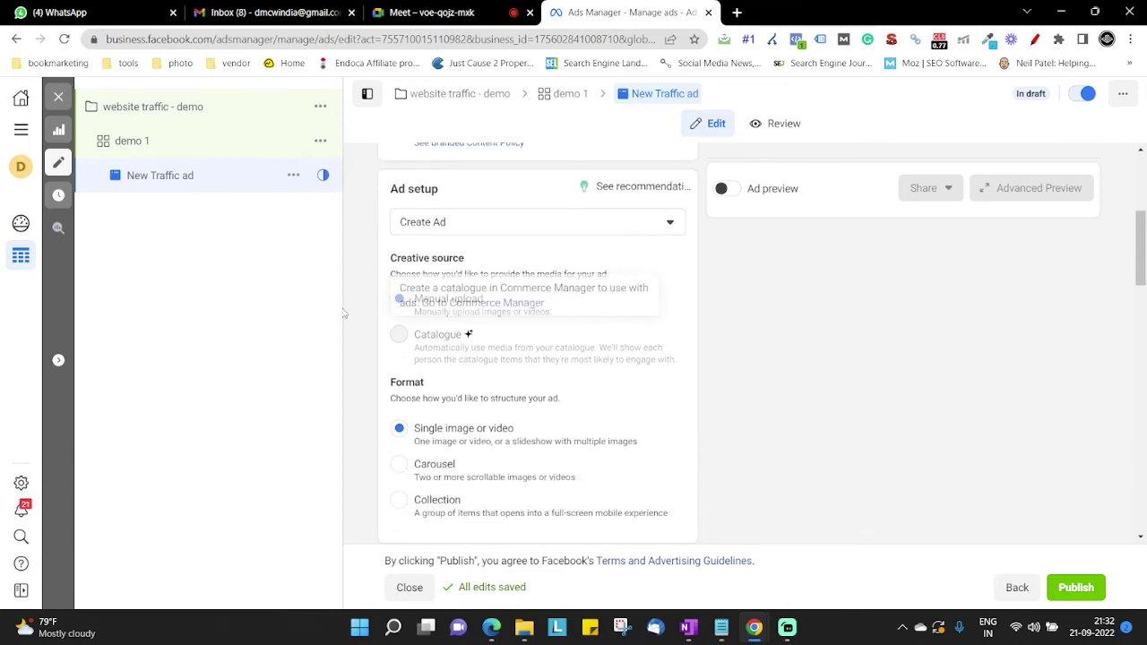
mouse_move(437, 359)
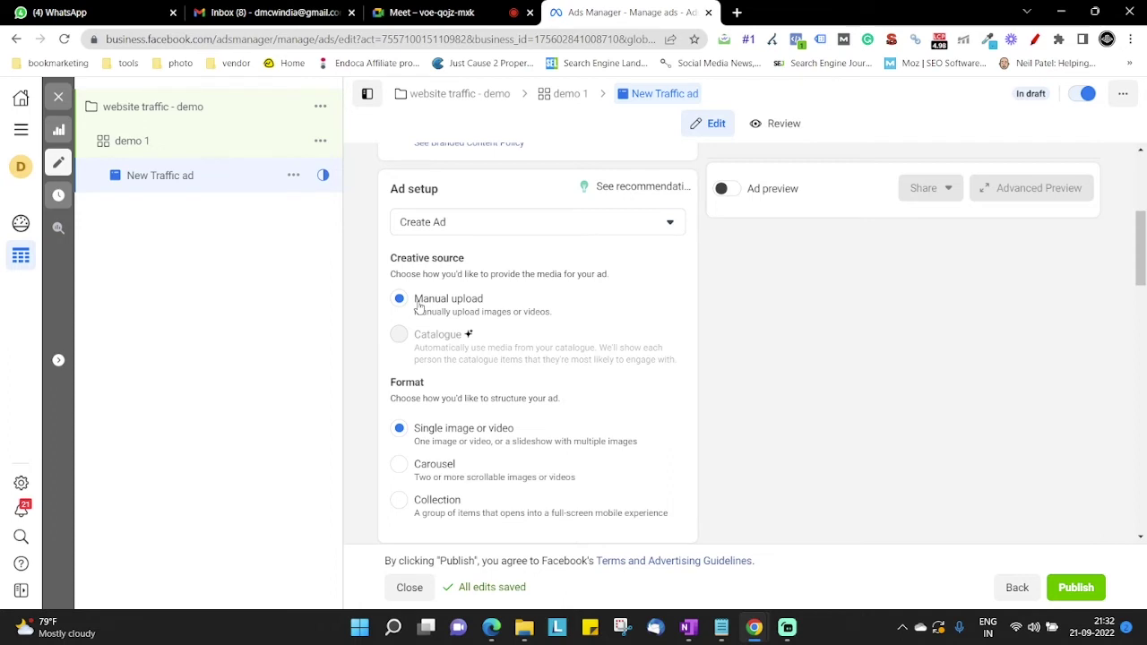
scroll(419, 307, down, 2)
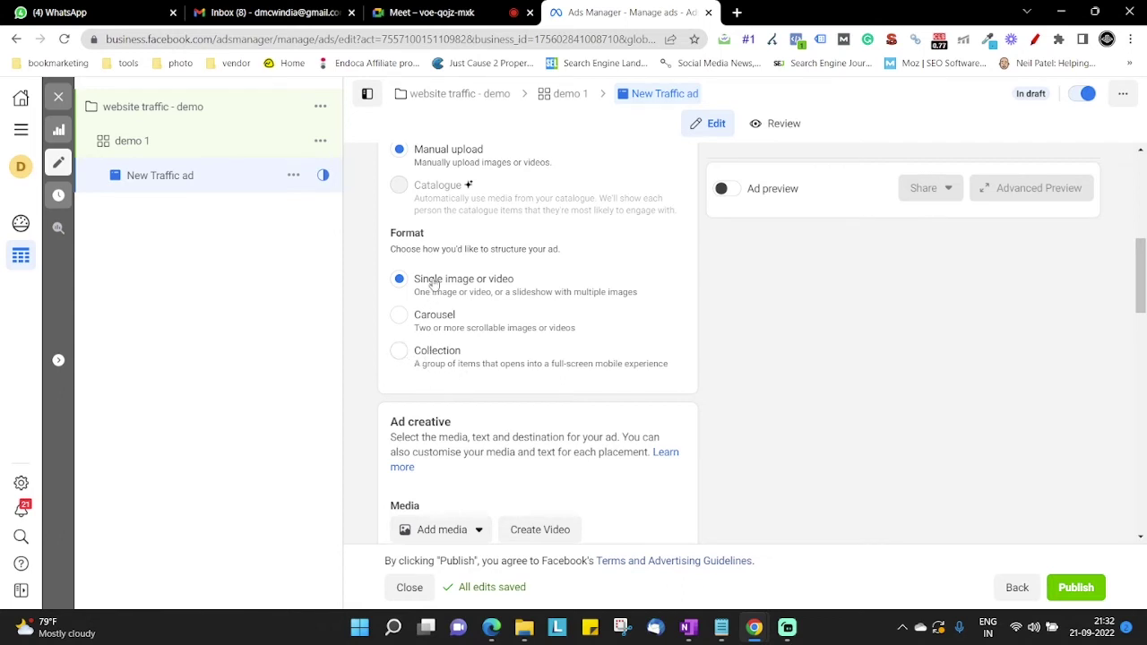
scroll(461, 341, down, 2)
scroll(461, 346, down, 1)
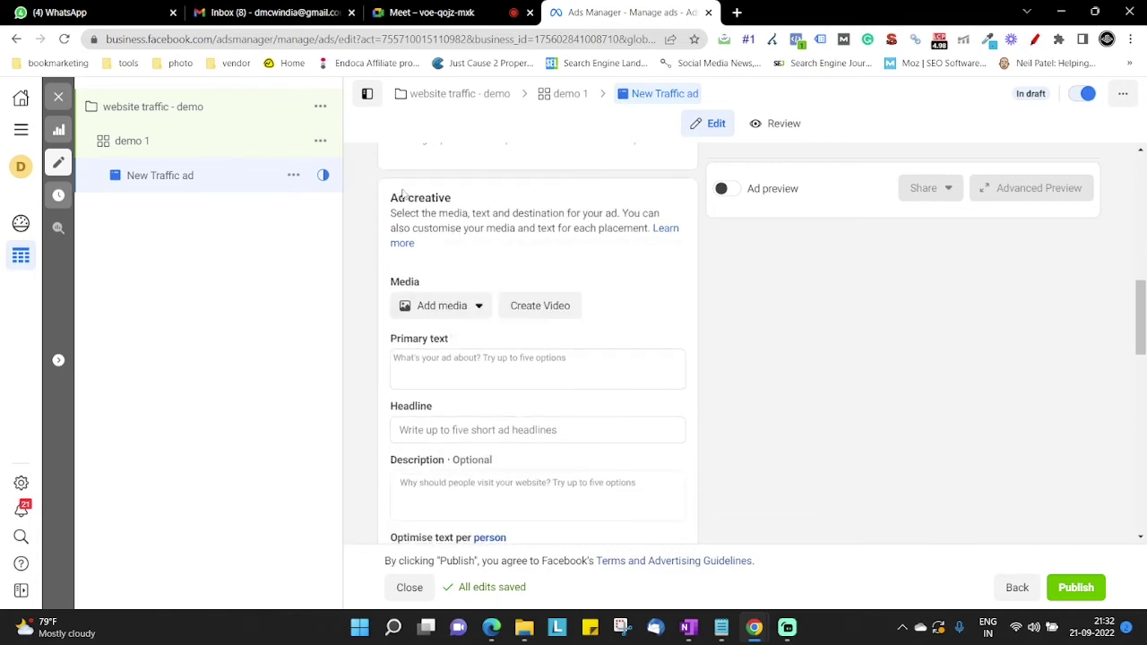
drag(389, 197, 464, 201)
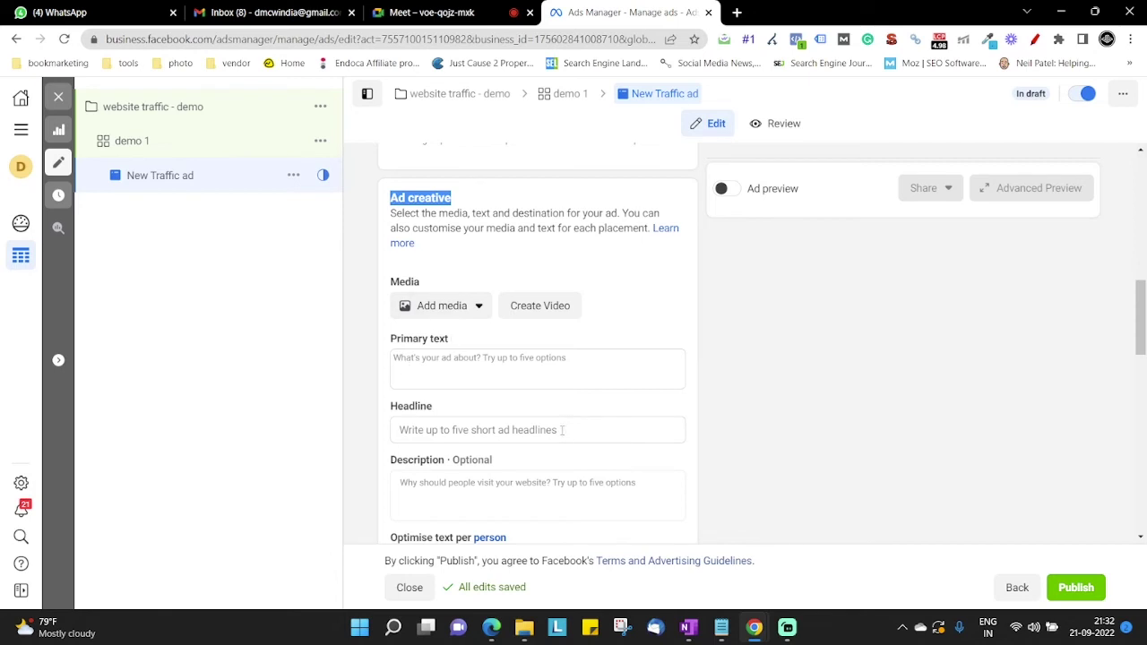
click(366, 273)
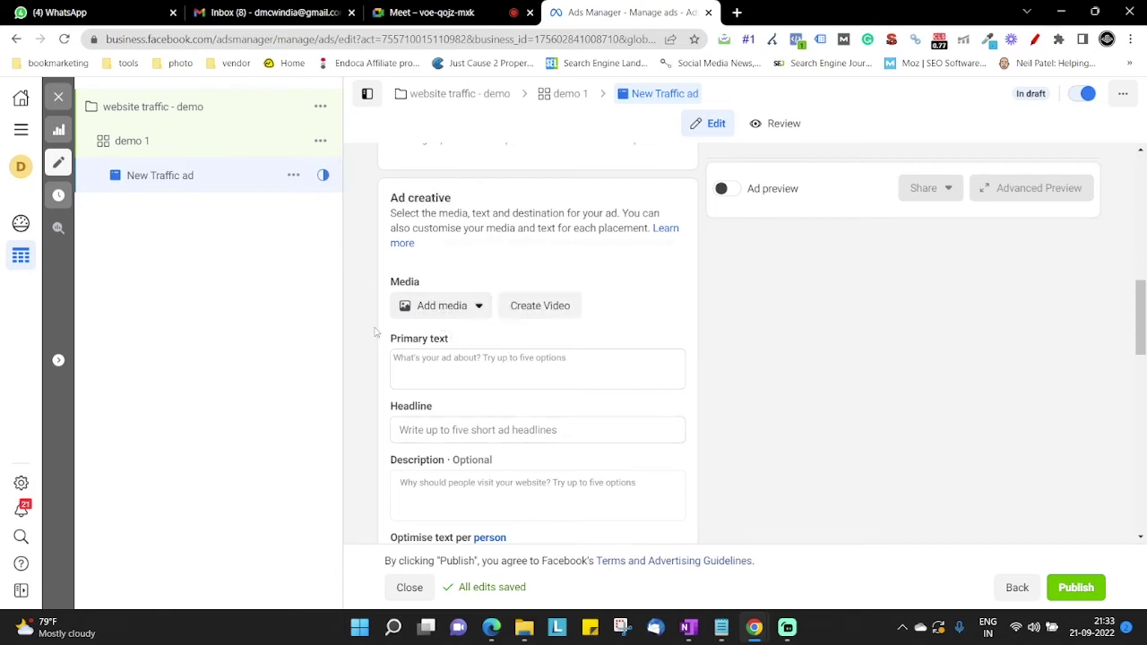
- Add the green 1080 × 1080 Digital Marketing Course image from the account images as the ad's media
click(431, 312)
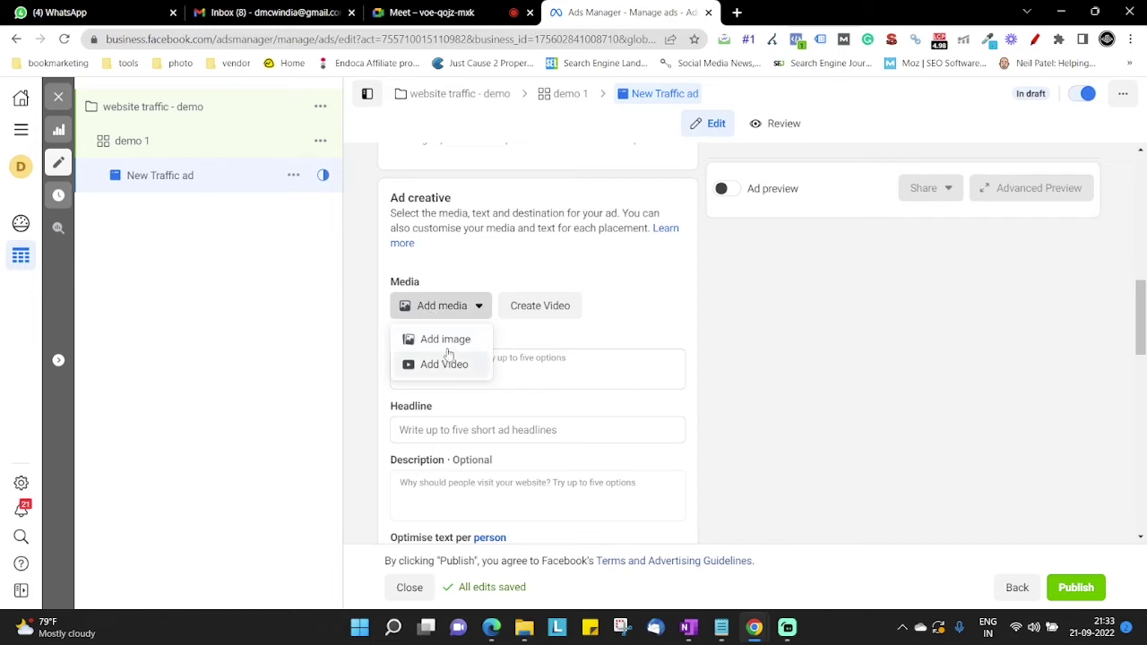
click(448, 344)
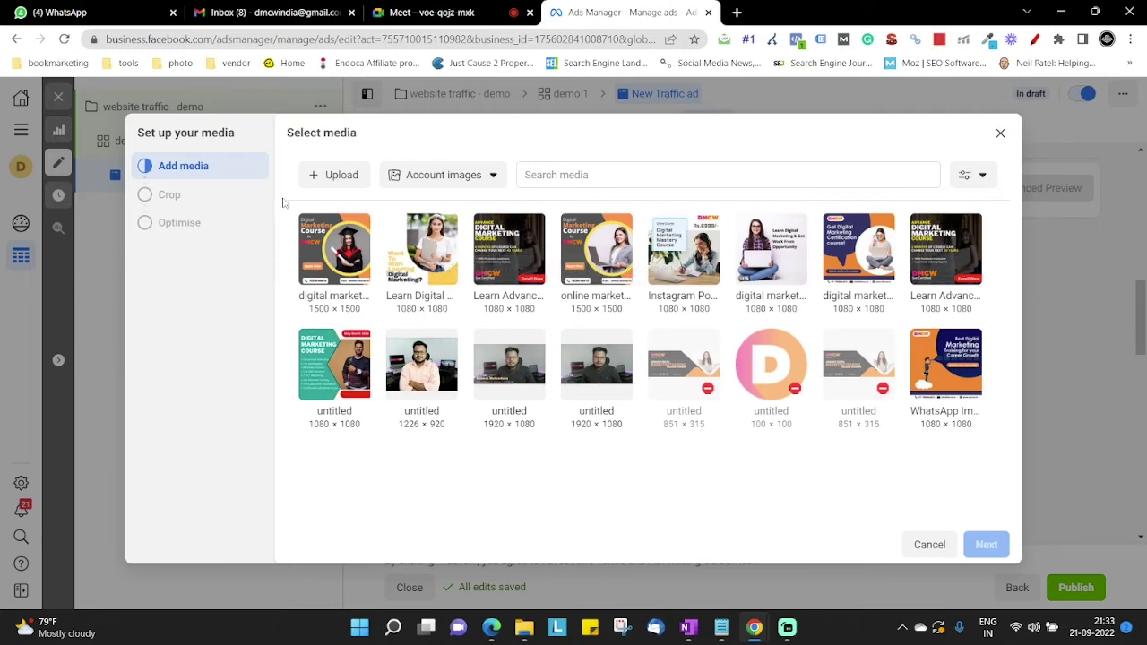
click(339, 185)
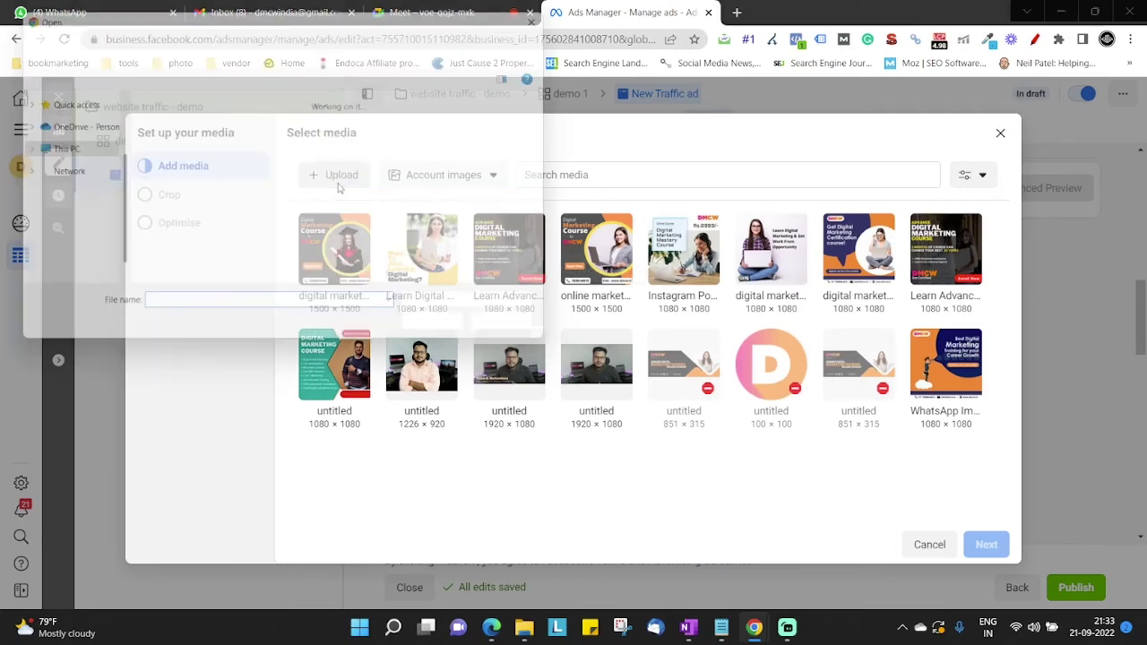
click(555, 12)
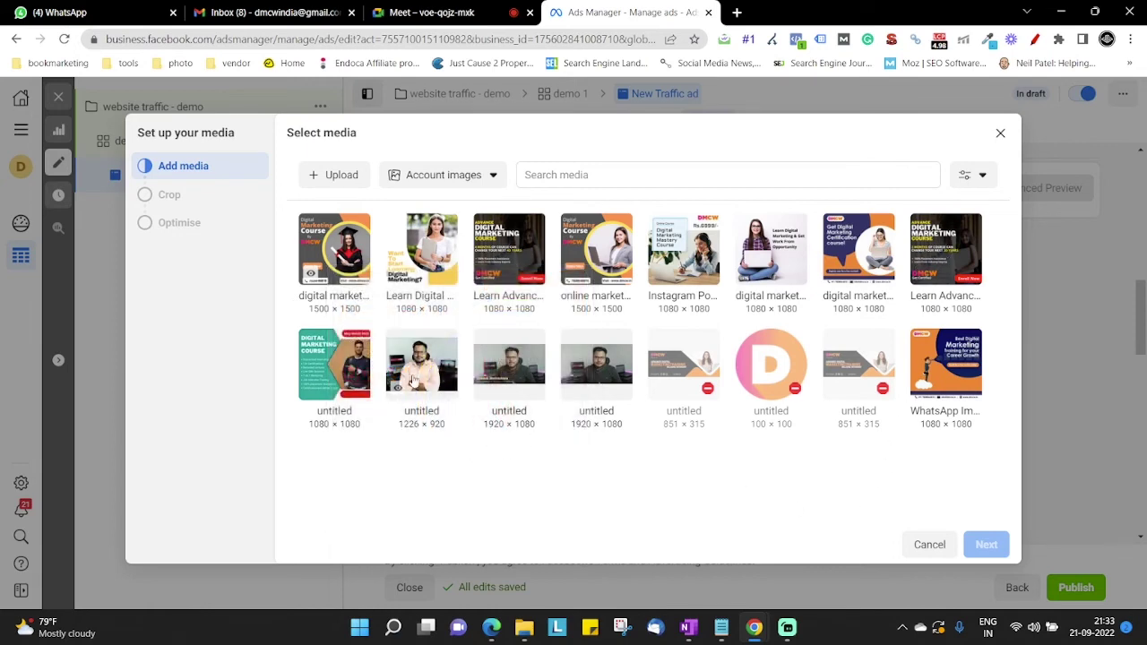
click(336, 367)
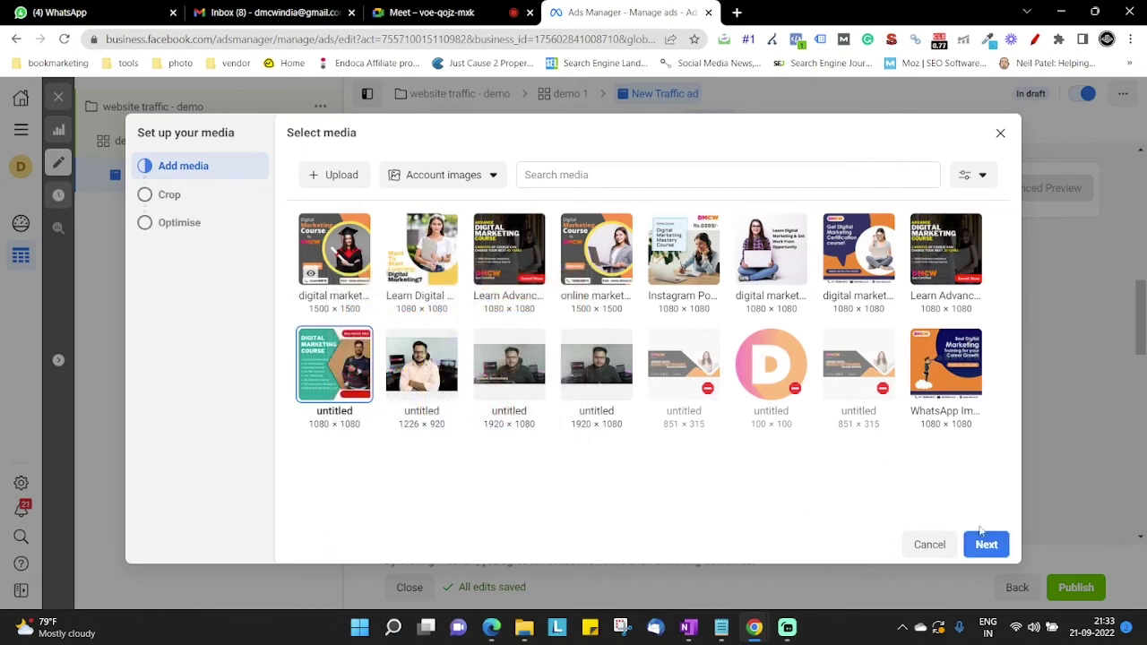
click(986, 545)
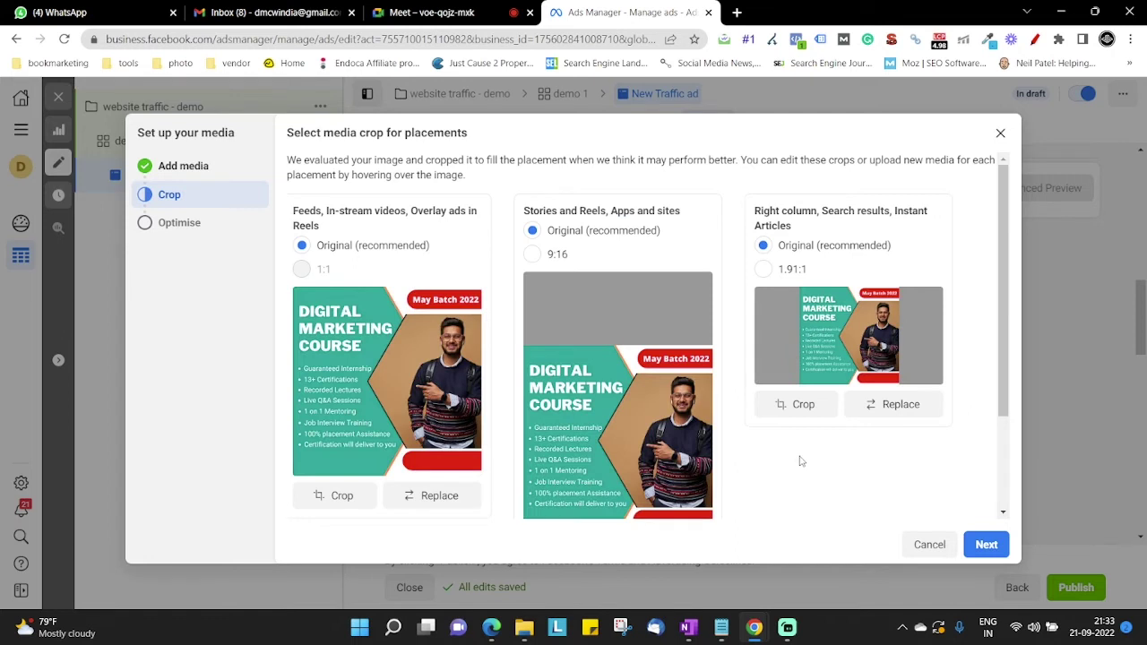
- Review the placement crops, keep the original crop for all of them and finish the media setup with enhancements allowed
drag(288, 132, 479, 143)
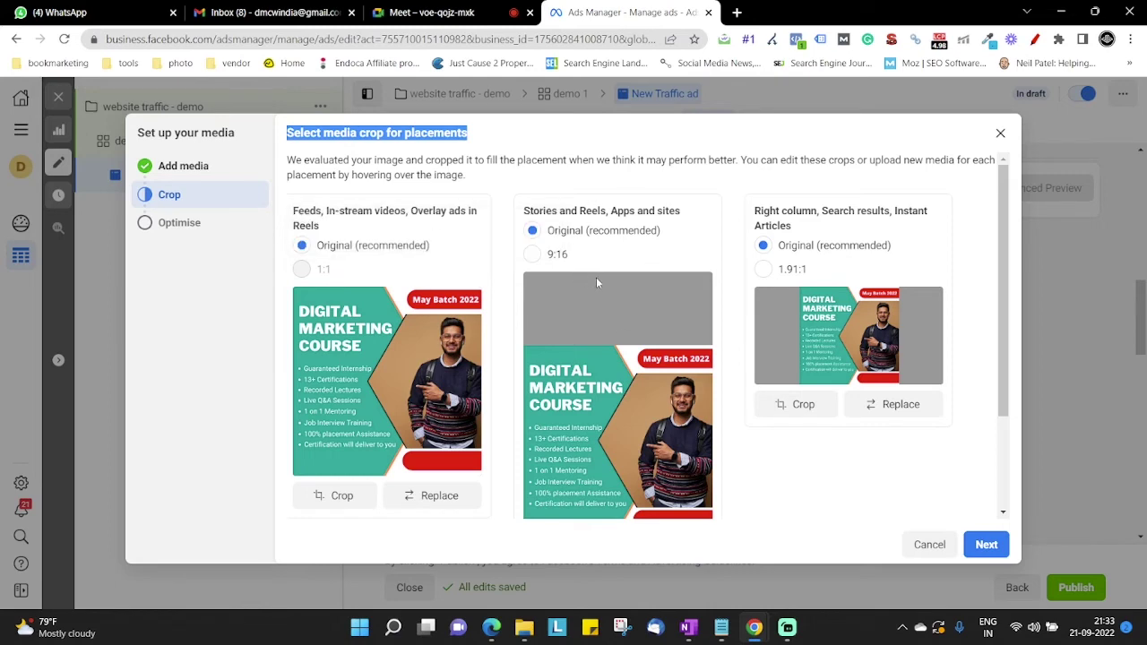
scroll(587, 394, down, 2)
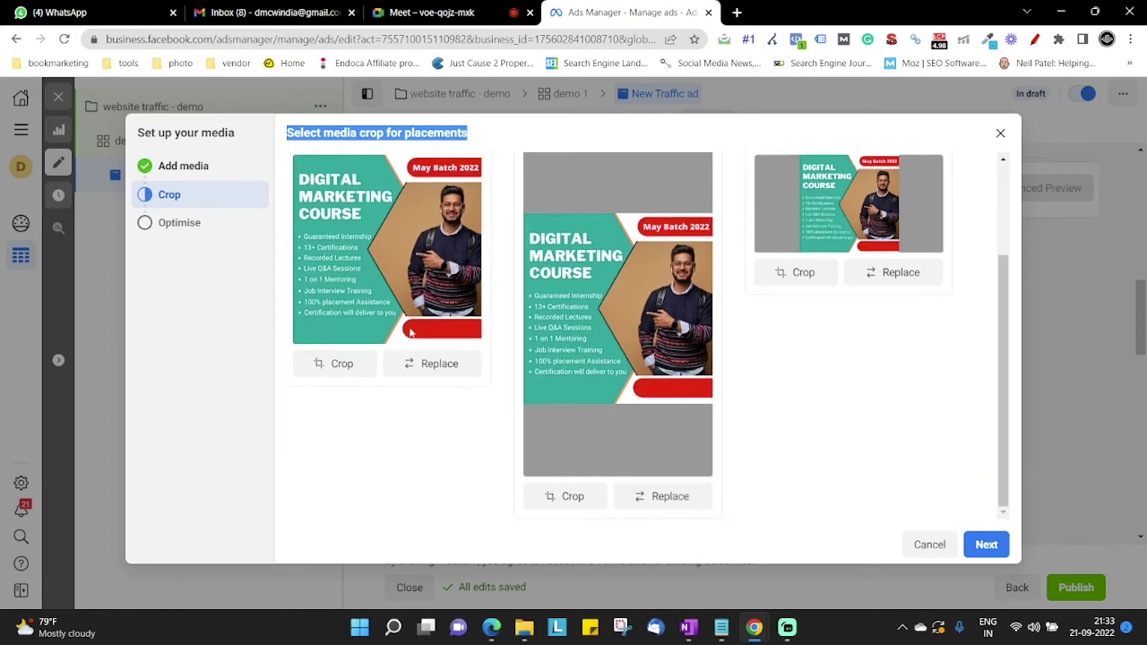
scroll(682, 434, up, 3)
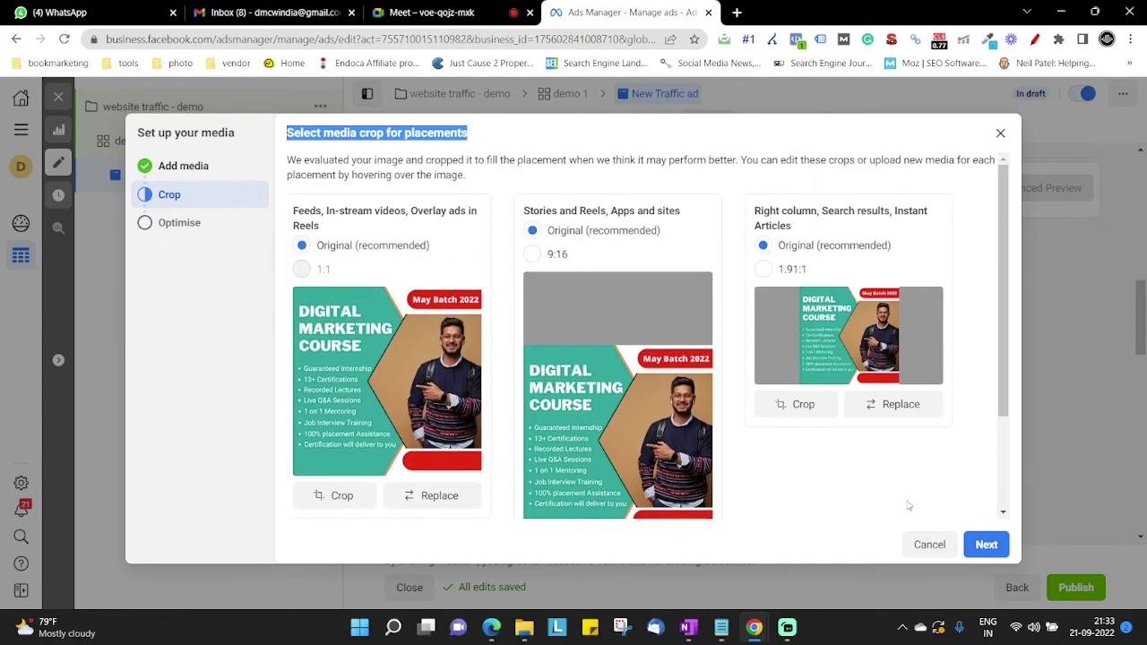
click(986, 544)
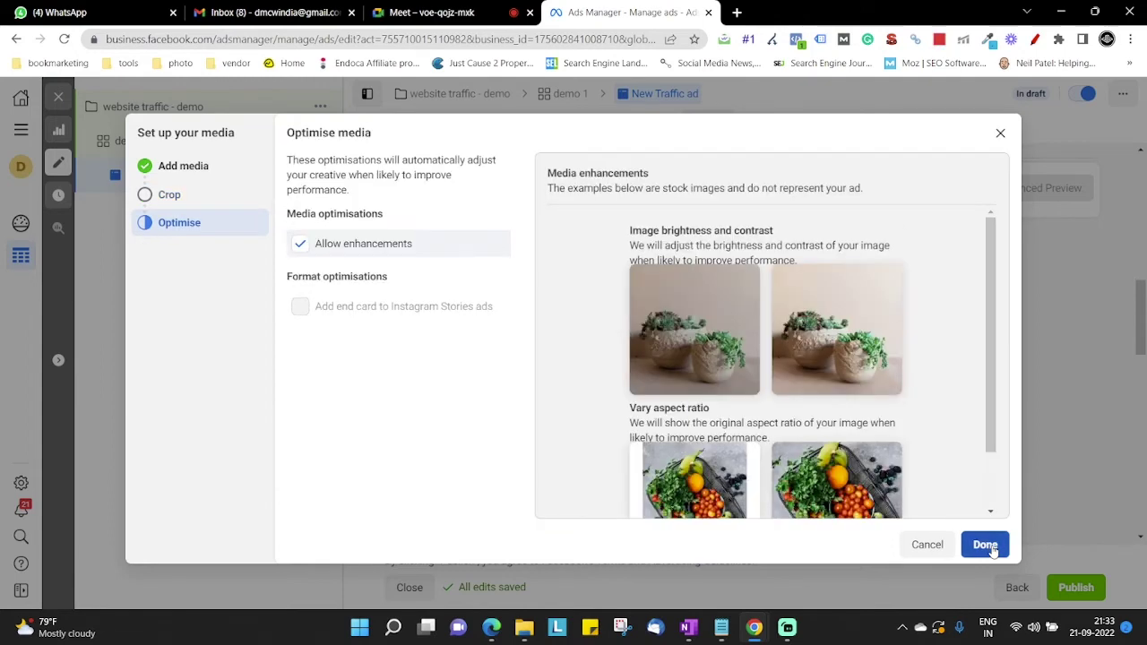
click(989, 547)
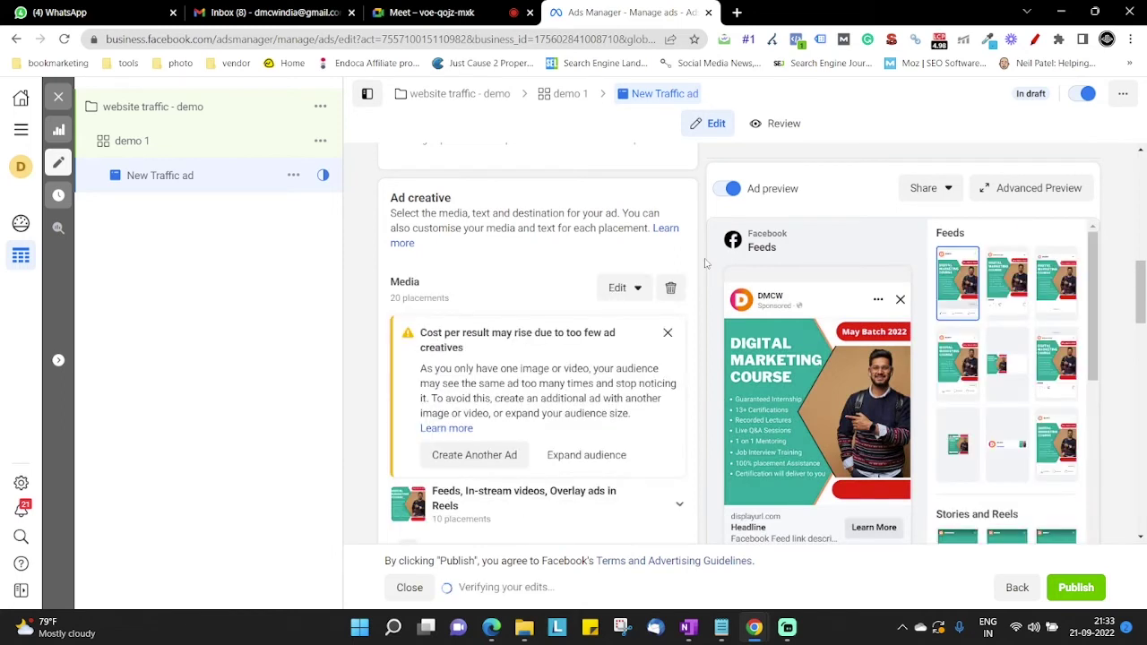
- Dismiss the cost-per-result warning in the Media section and preview the ad in the Instagram Feed placement
click(667, 333)
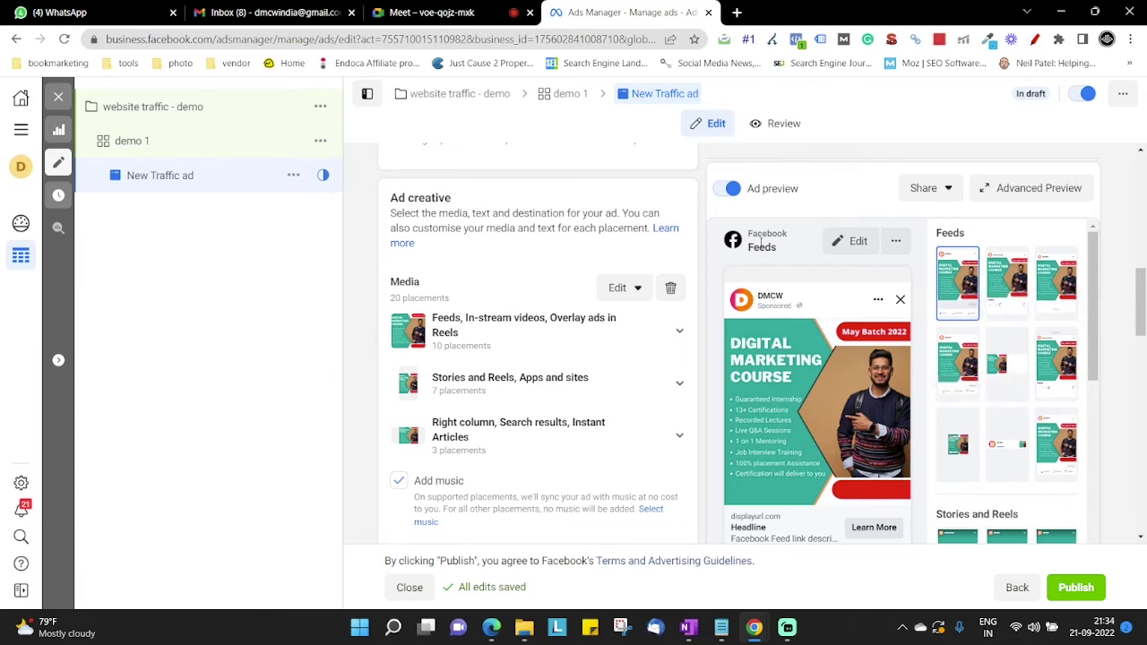
drag(749, 235, 782, 255)
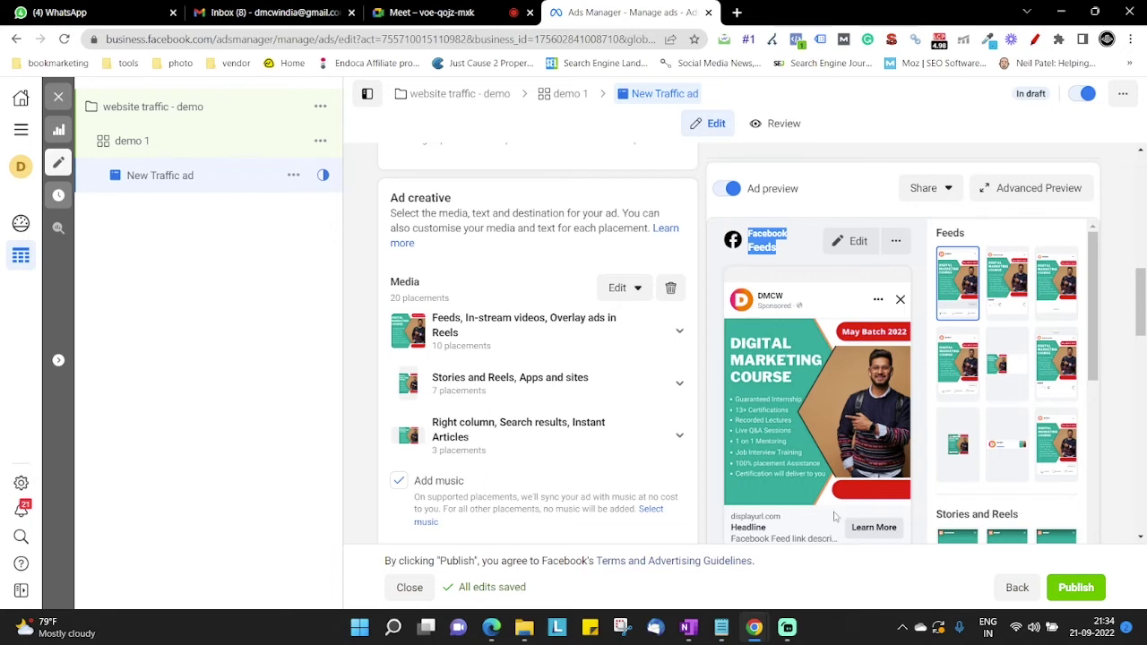
click(1009, 285)
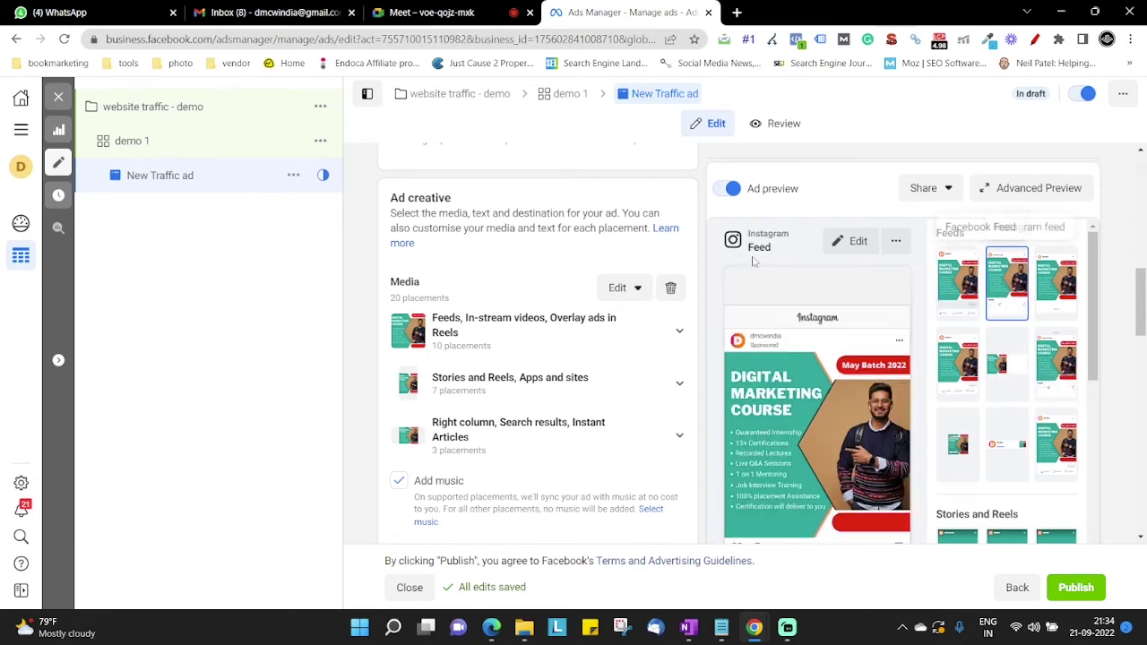
scroll(800, 382, down, 1)
scroll(1031, 305, down, 2)
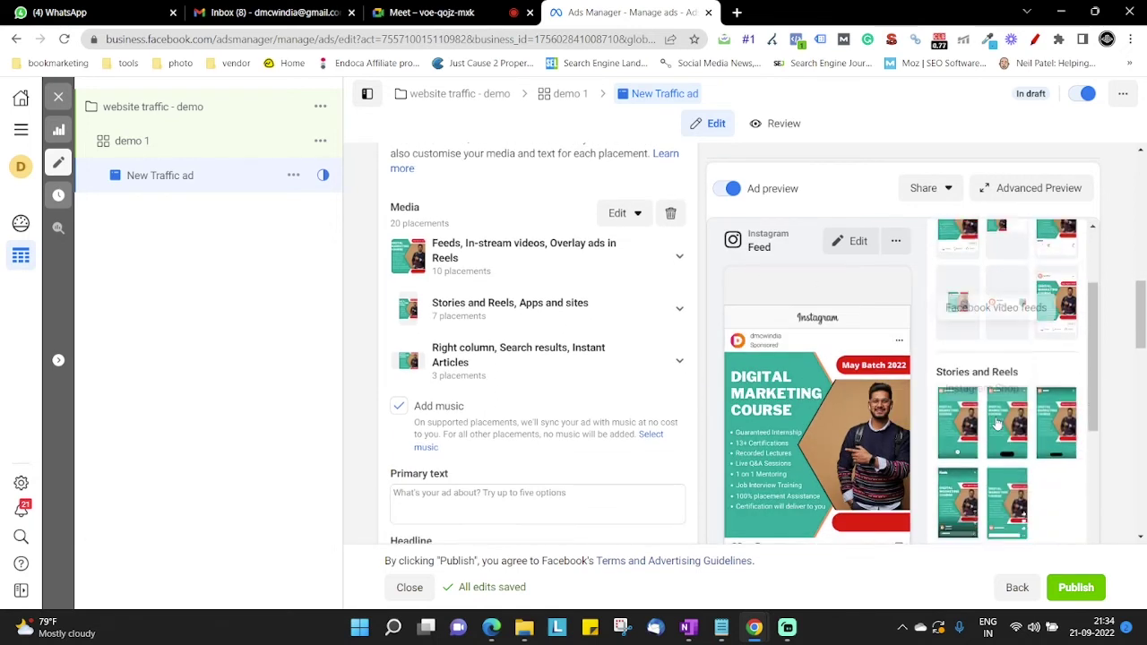
- Preview the ad in the Instagram Stories, Facebook Reels, Messenger Stories and Messenger Inbox placements
scroll(1098, 369, down, 1)
click(958, 321)
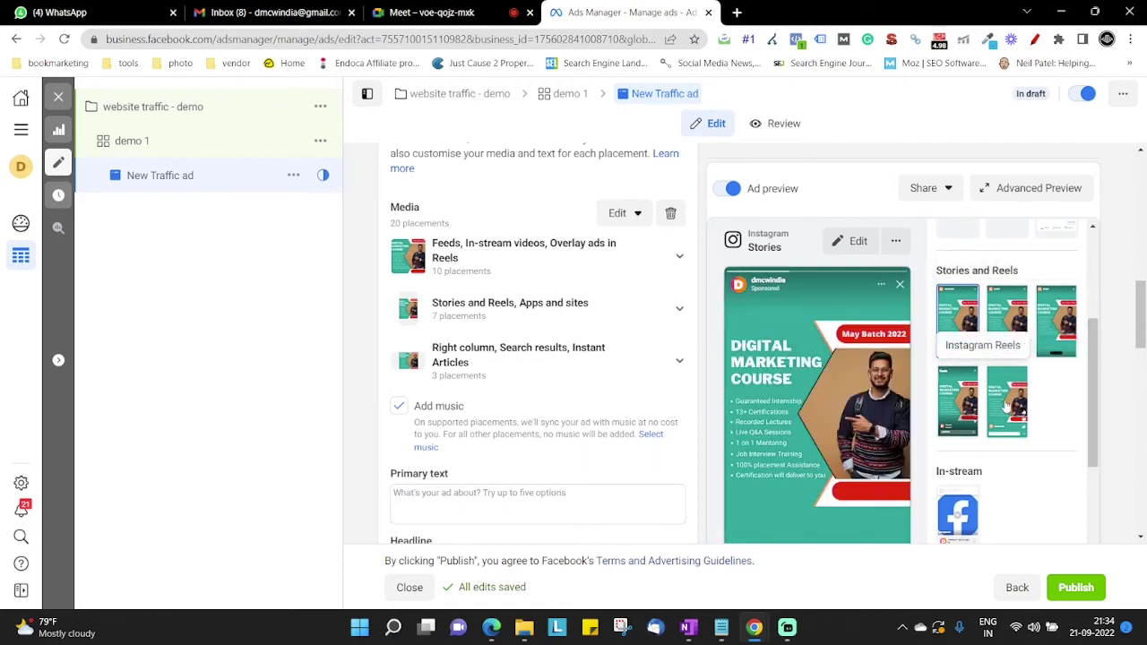
click(1005, 405)
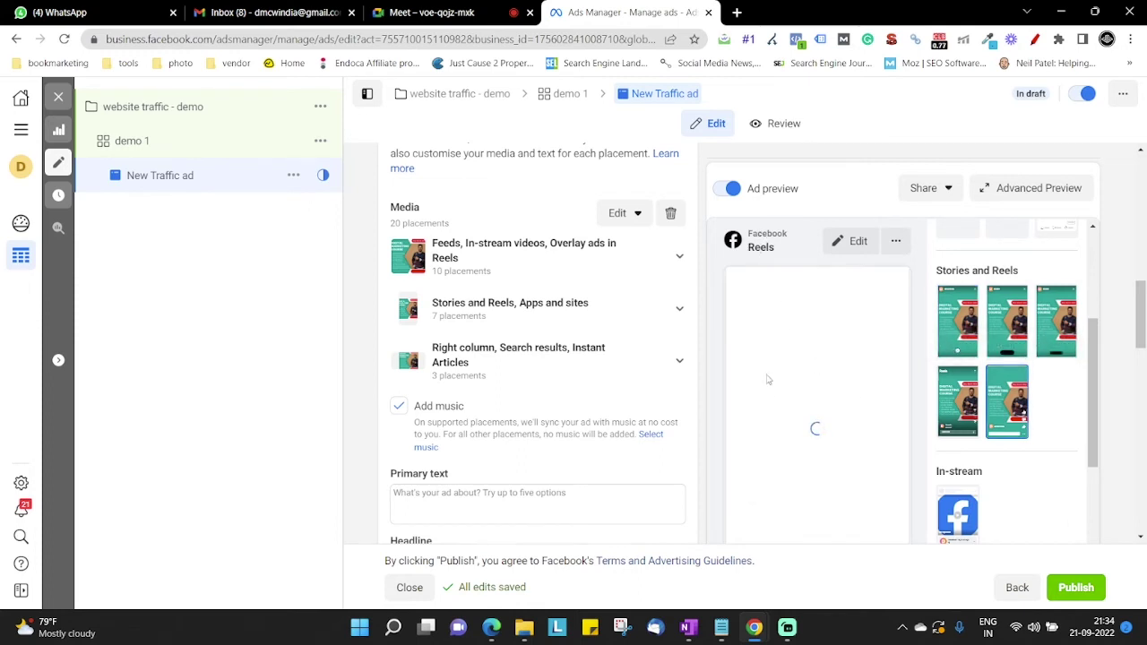
click(1055, 321)
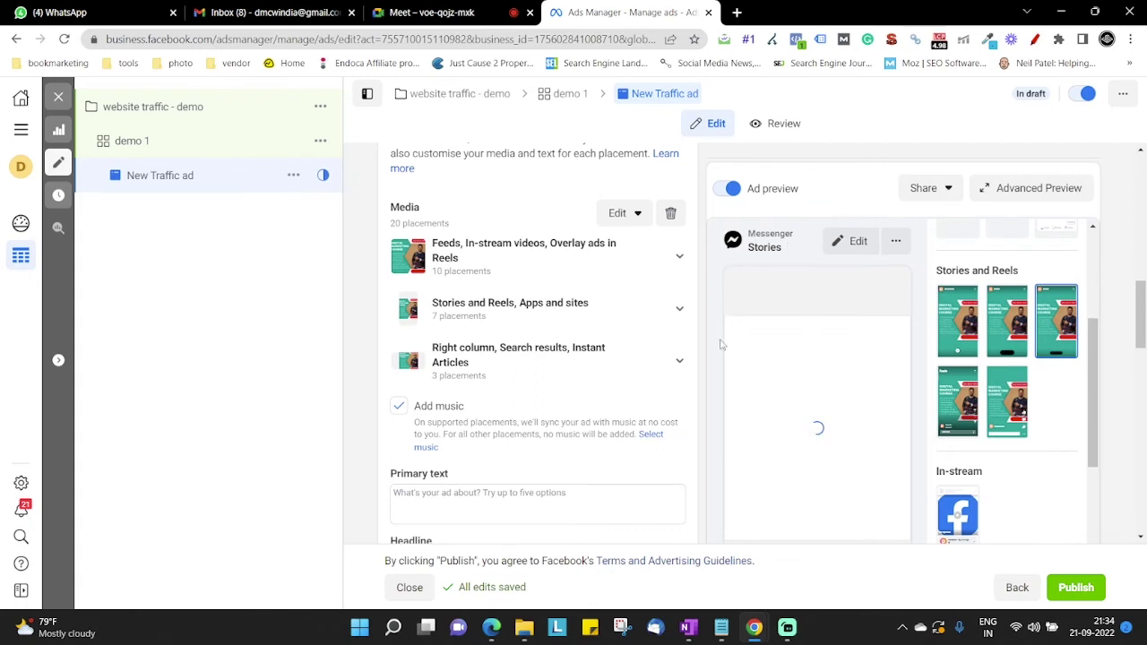
scroll(627, 417, up, 1)
drag(1091, 399, 1091, 492)
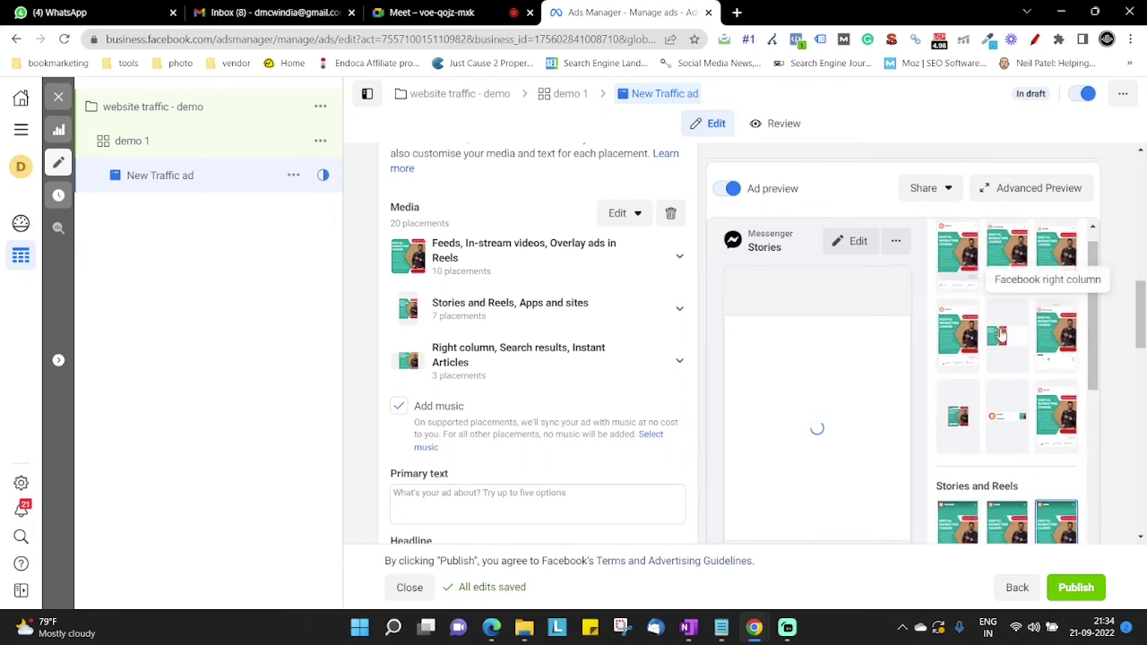
drag(1093, 347, 1083, 412)
scroll(1082, 413, up, 3)
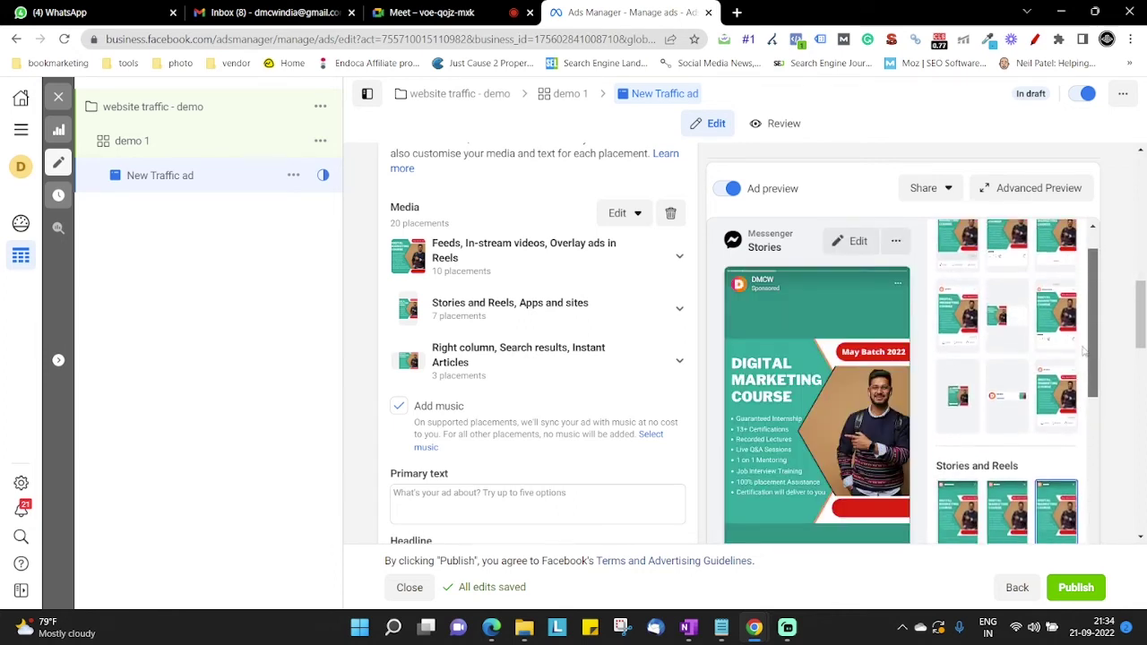
click(1001, 411)
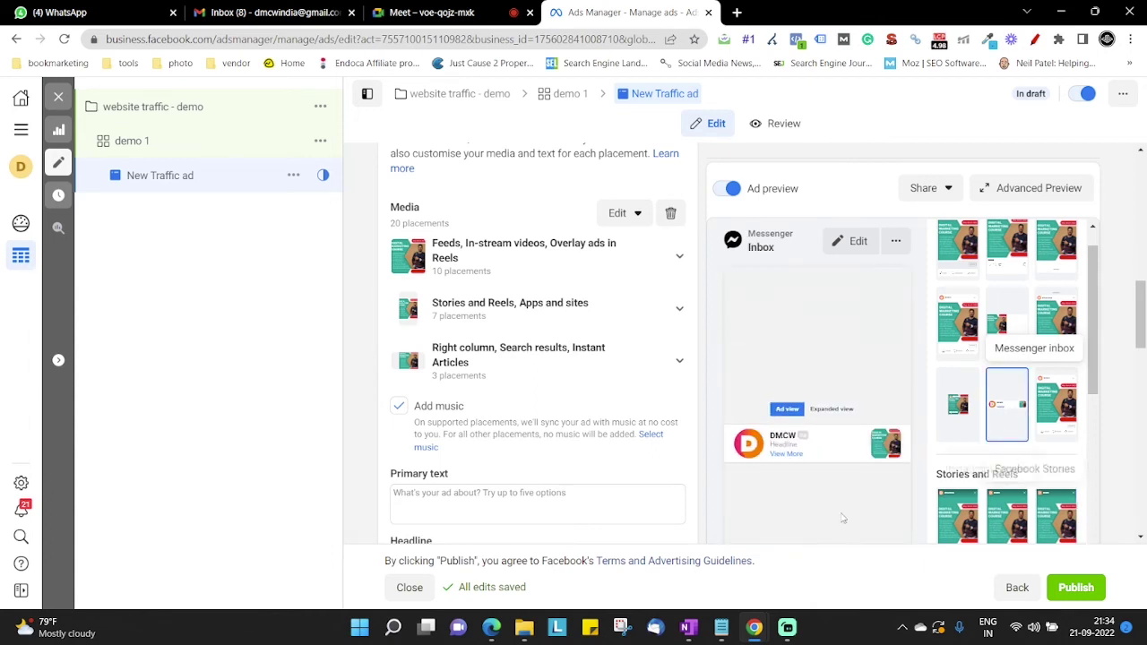
- Look over the ad's format, media, text and call-to-action fields, and preview the Facebook Feeds placement
scroll(538, 448, down, 1)
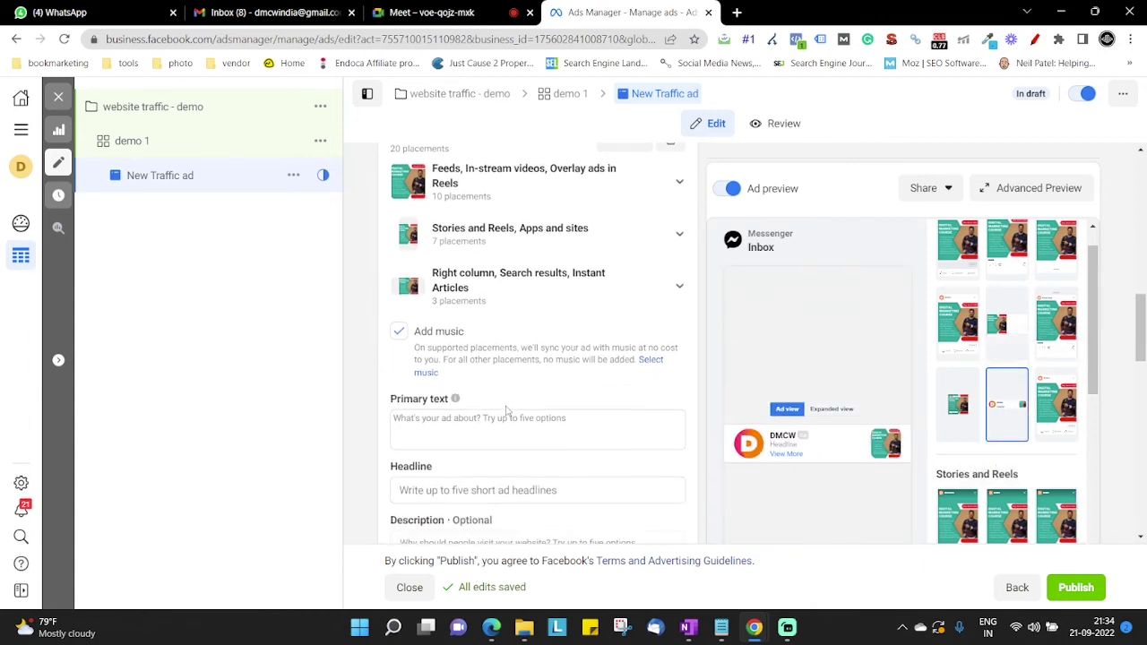
scroll(448, 385, up, 4)
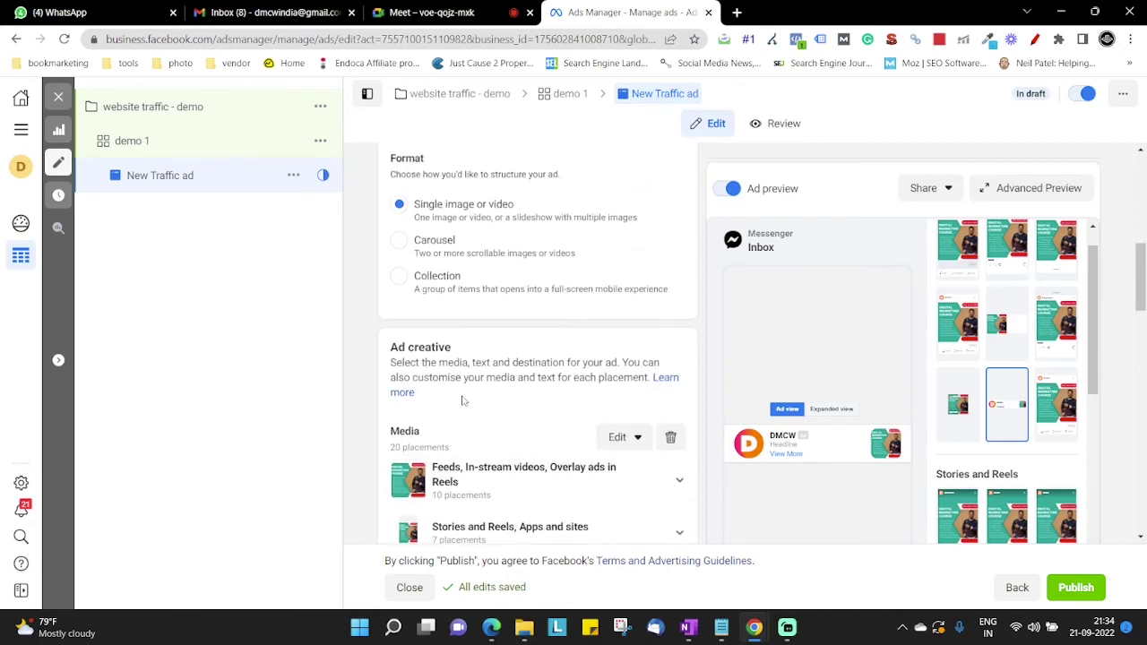
scroll(463, 402, up, 2)
scroll(463, 401, down, 6)
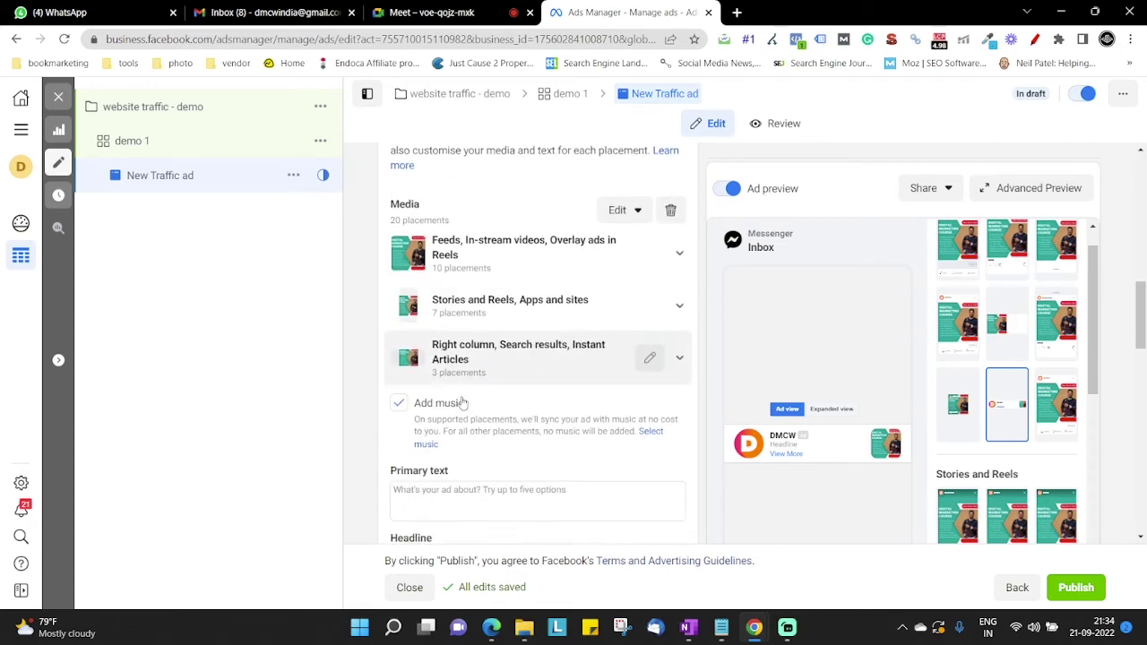
scroll(463, 402, down, 2)
scroll(464, 401, up, 2)
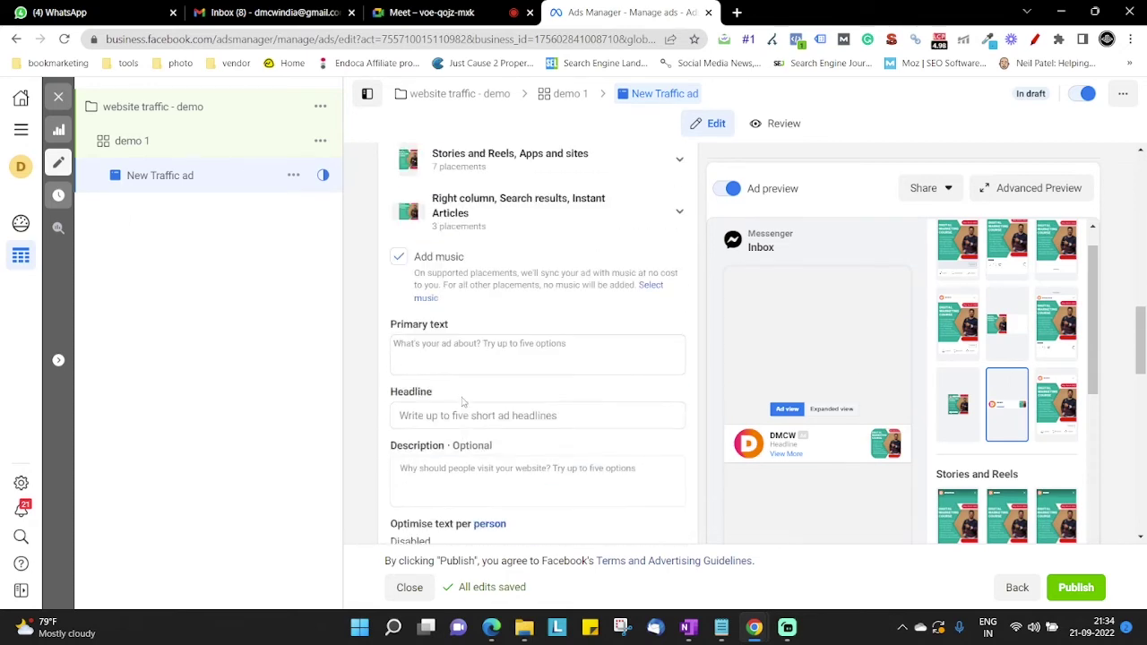
scroll(417, 373, down, 1)
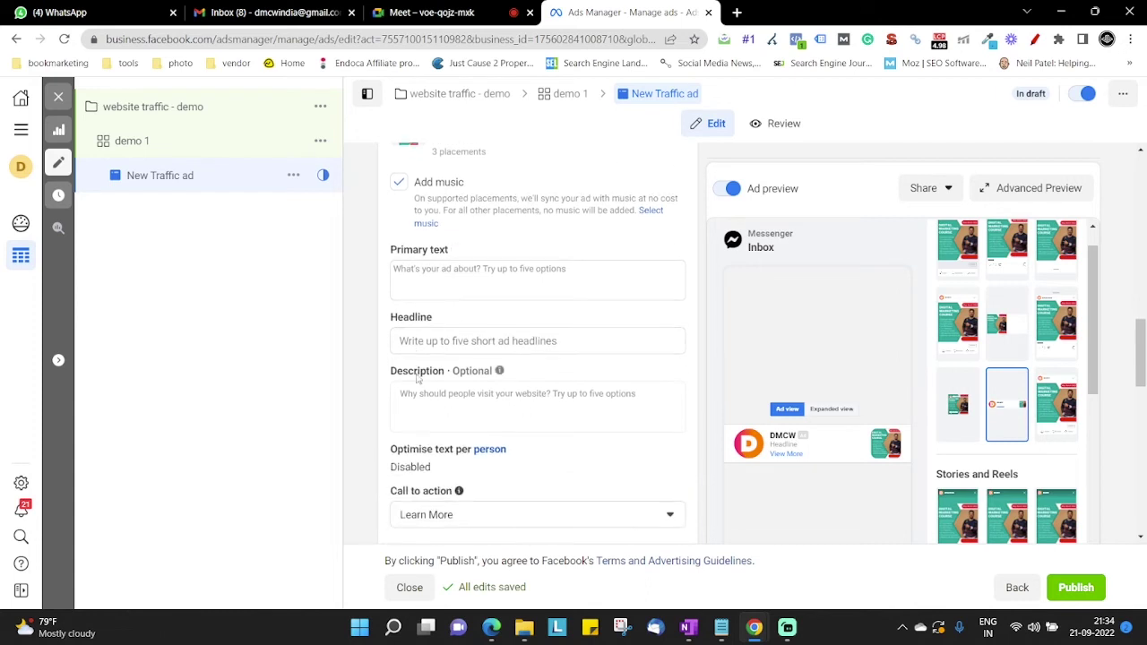
click(400, 301)
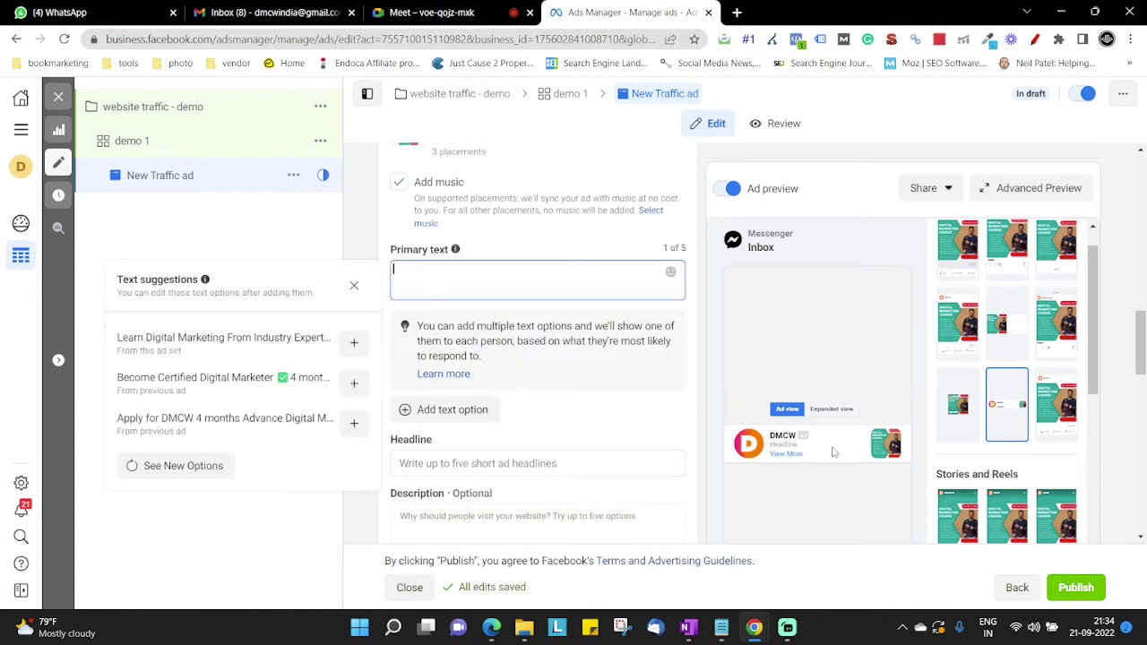
scroll(959, 285, up, 1)
click(959, 285)
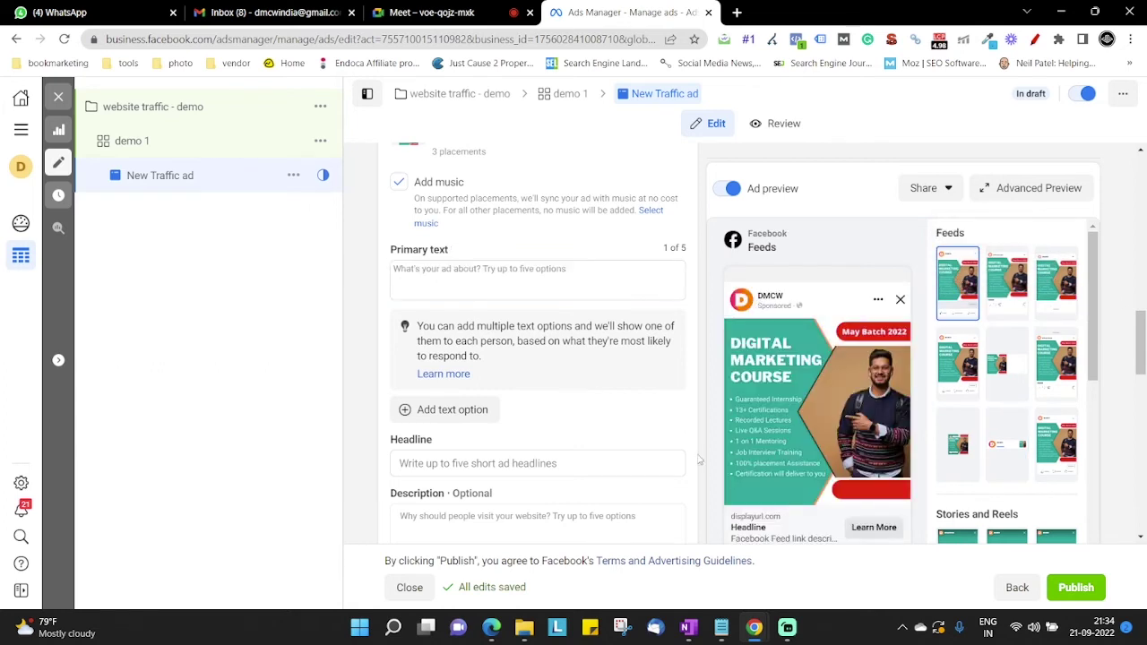
- Fill the primary text with this ad set's suggested text beginning "Learn Digital Marketing From Industry Experts"
scroll(529, 421, down, 1)
scroll(512, 439, up, 2)
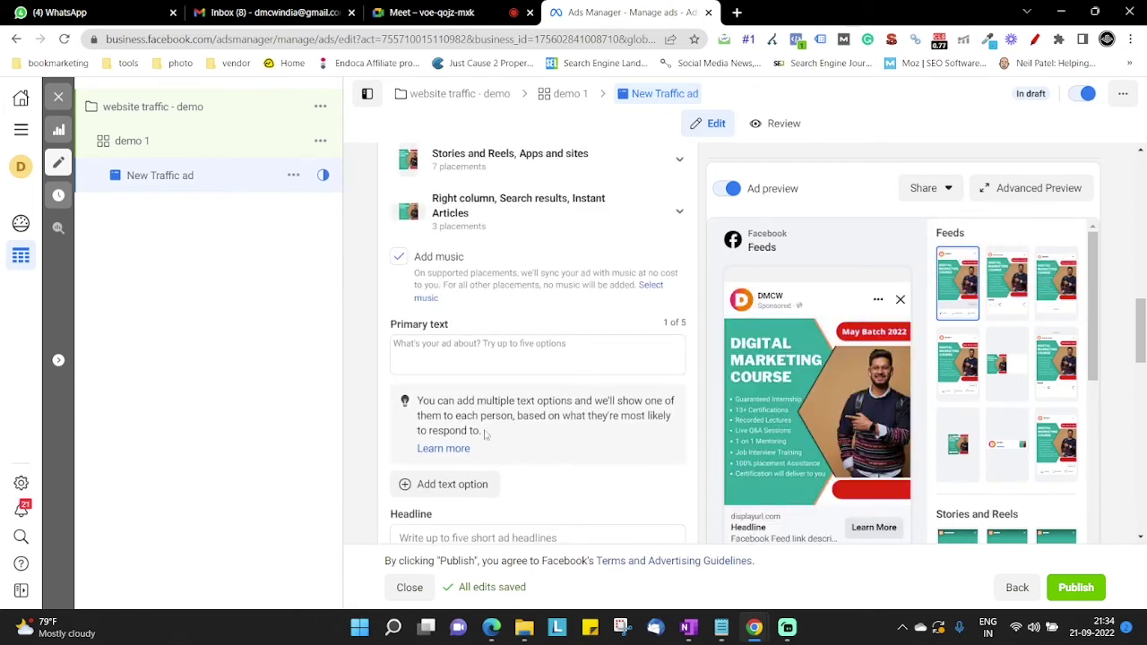
click(414, 356)
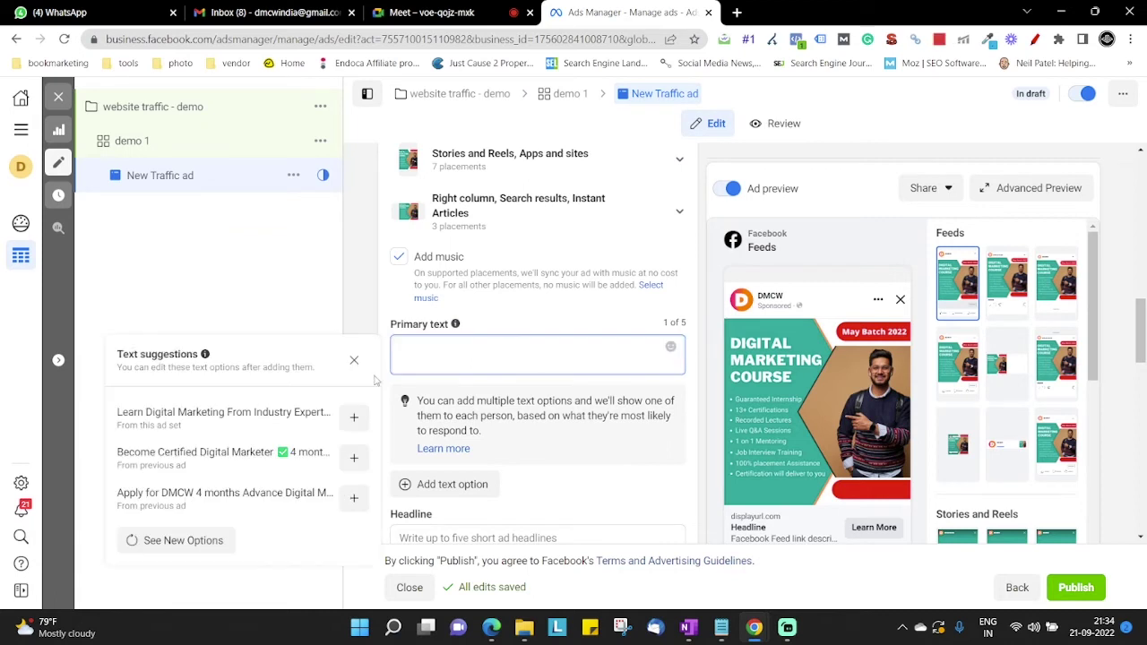
click(354, 418)
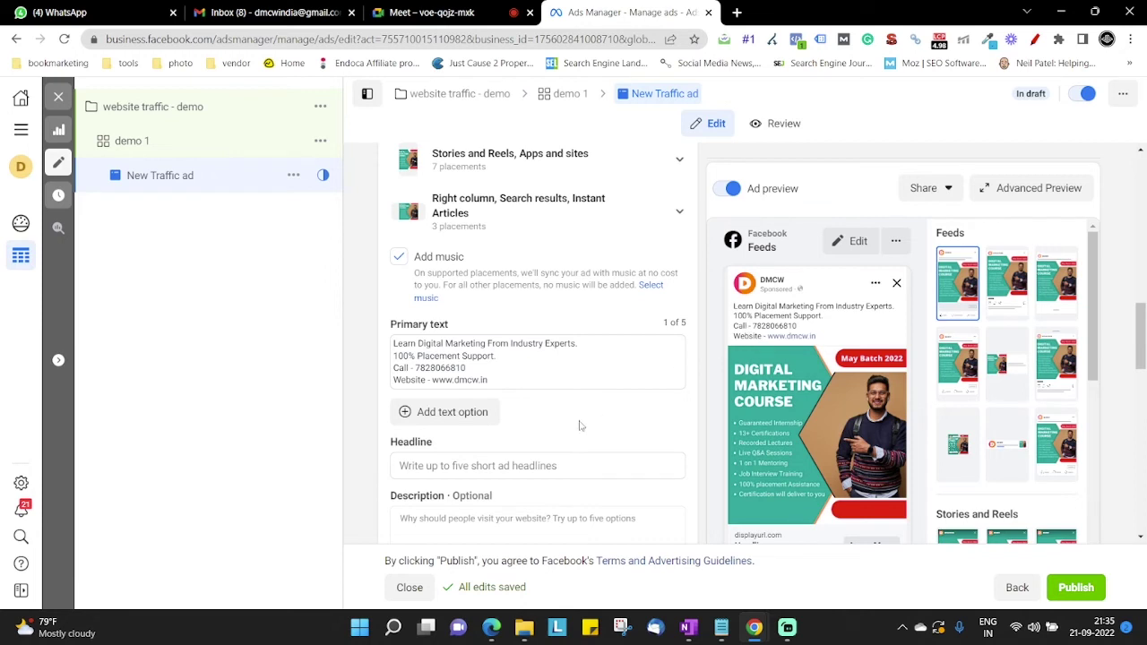
- Enter "Headline" as the ad's headline
scroll(520, 376, down, 2)
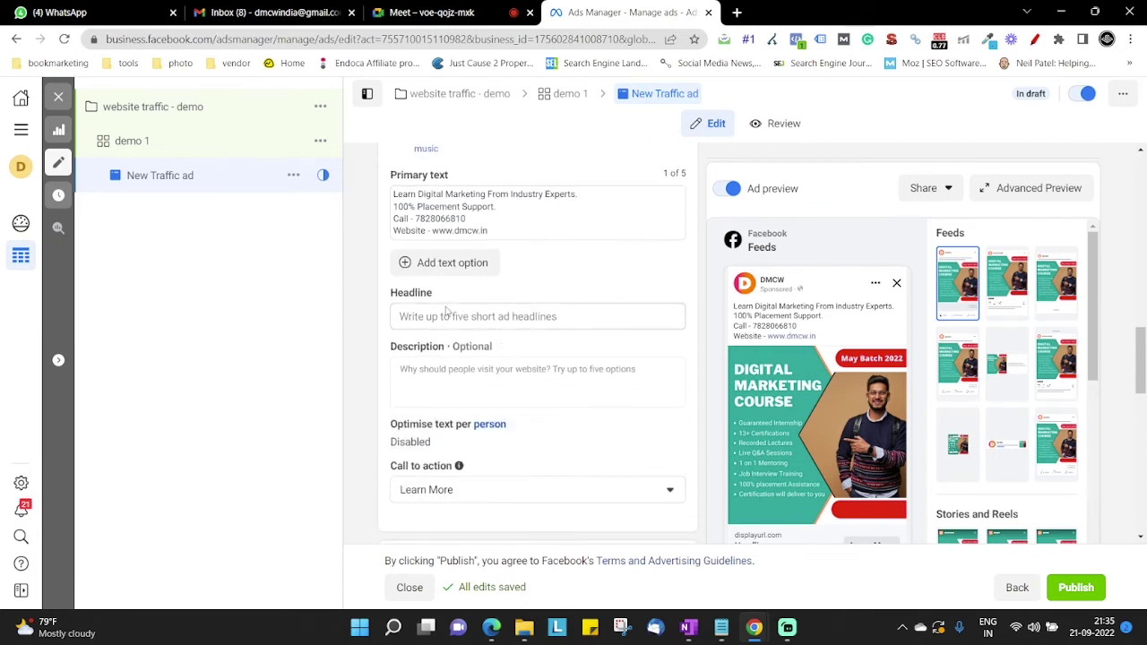
click(437, 317)
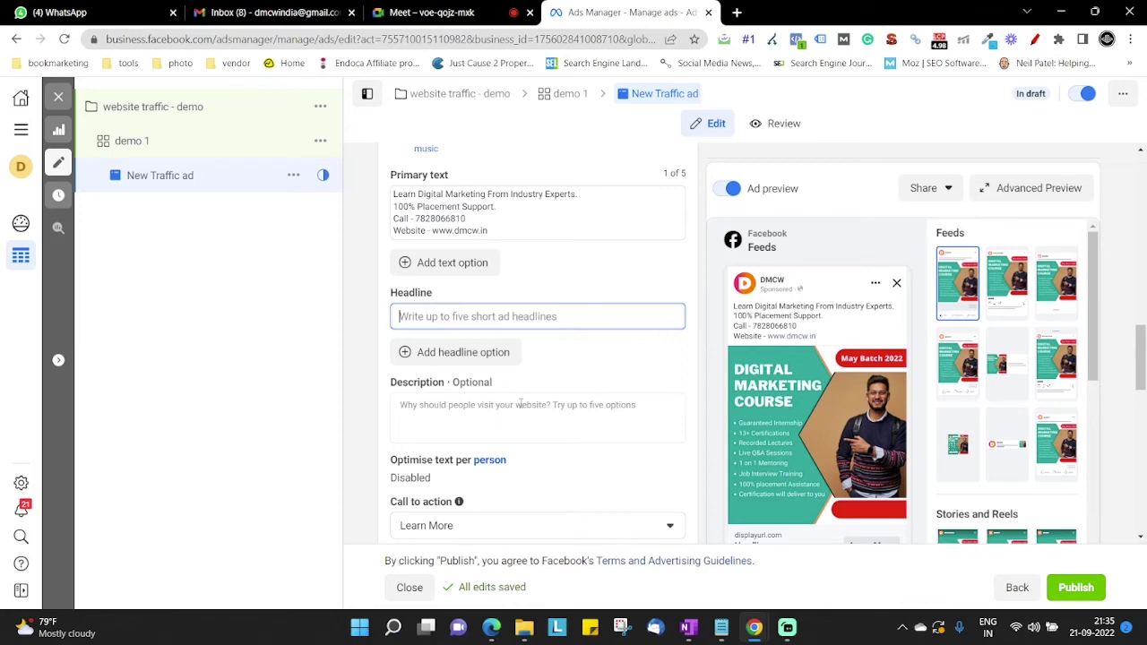
text(Headline)
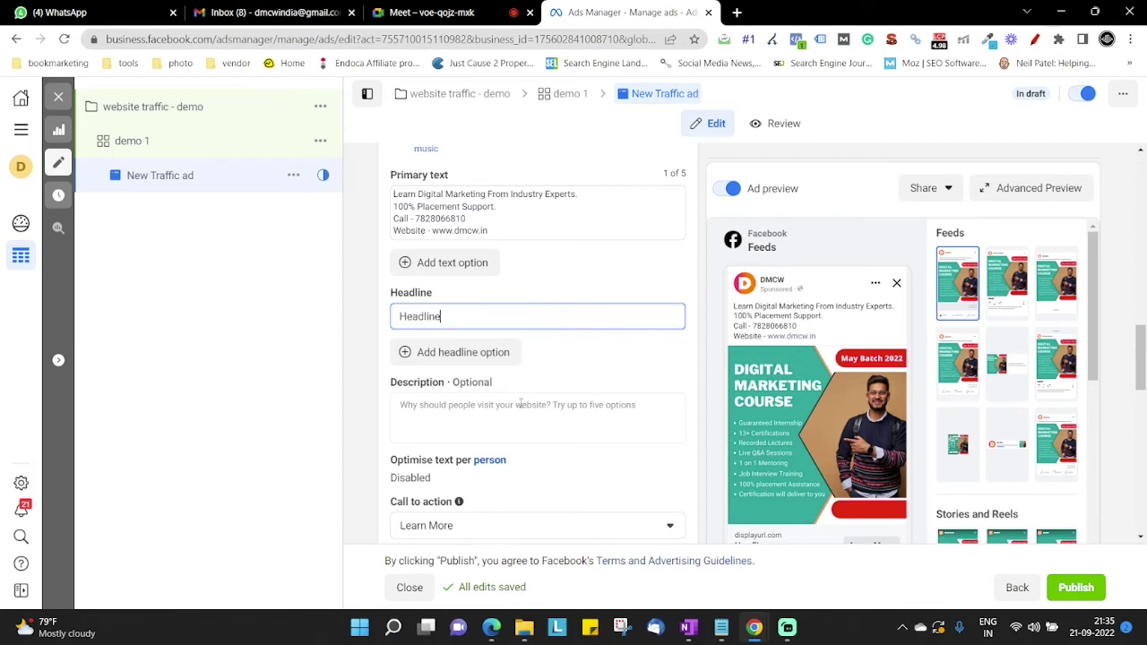
click(697, 368)
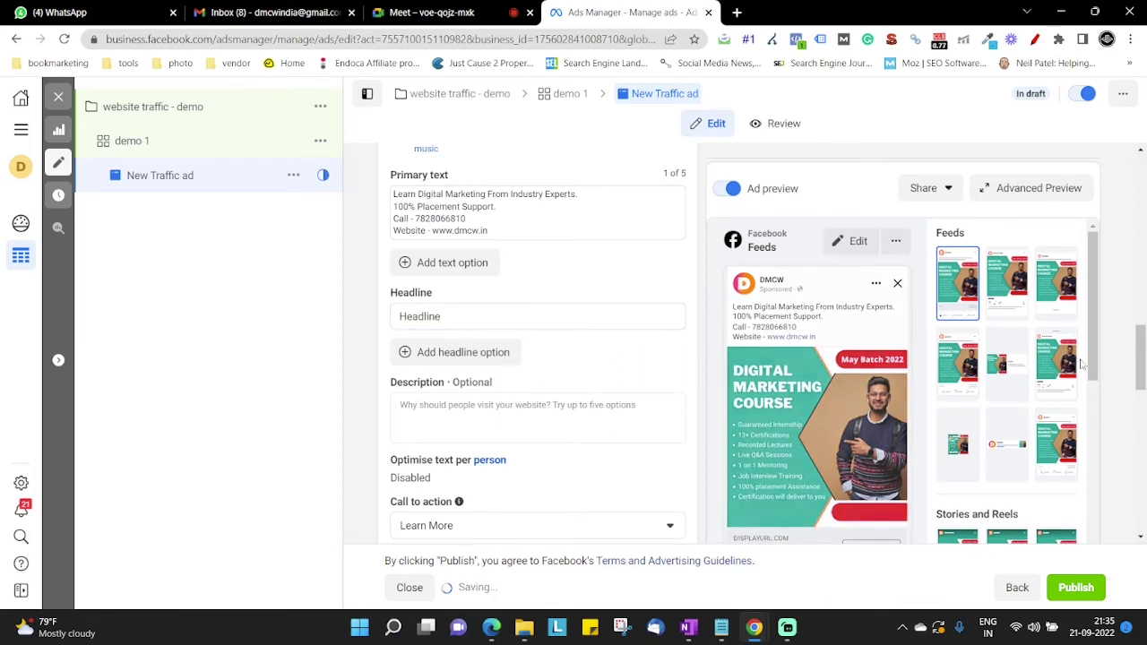
- Check where the headline appears in the Facebook Feeds preview and look over the remaining placements, destination and tracking sections
scroll(1031, 404, down, 3)
scroll(1084, 456, down, 4)
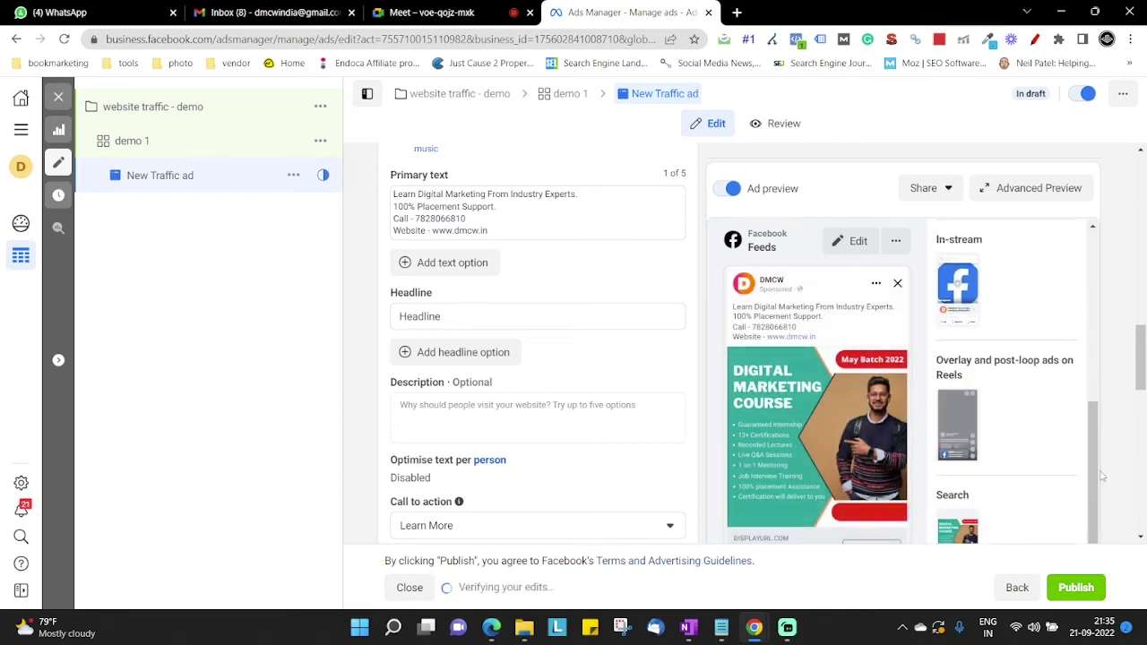
scroll(1122, 438, down, 4)
scroll(1122, 438, down, 4)
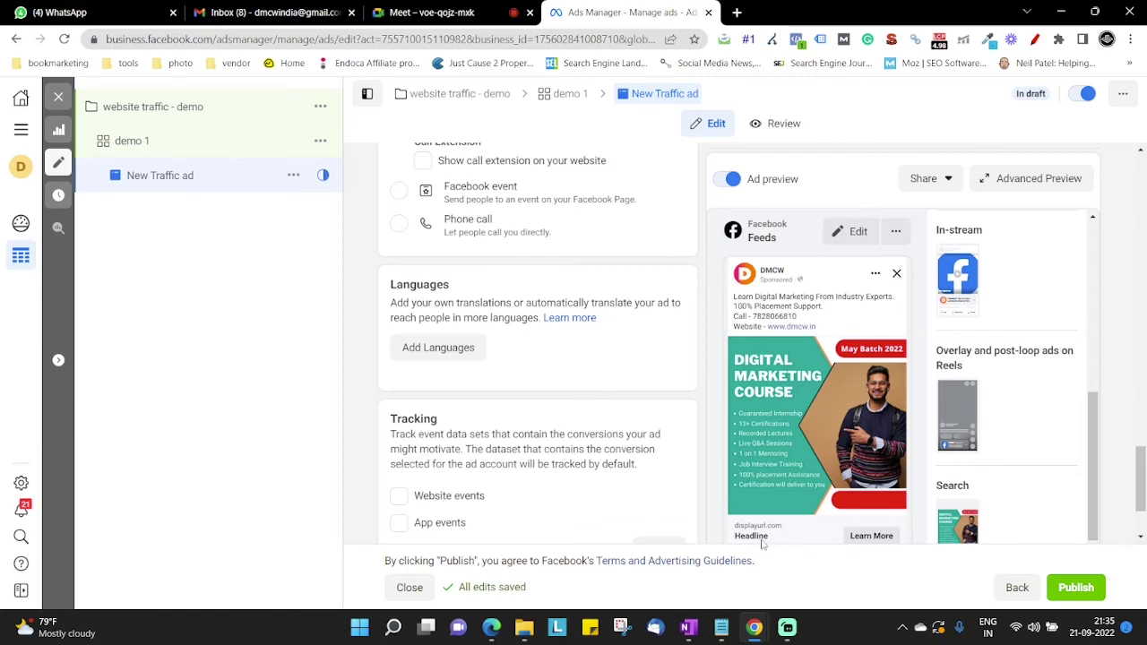
scroll(639, 442, up, 5)
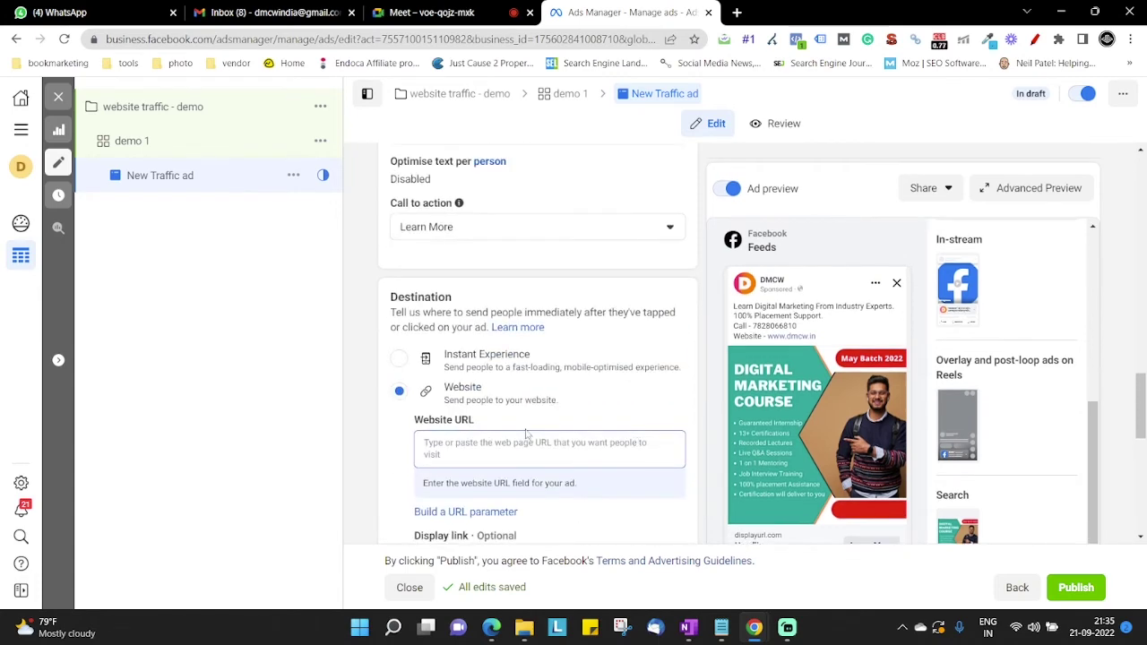
scroll(526, 435, up, 4)
scroll(525, 436, up, 2)
scroll(512, 439, down, 2)
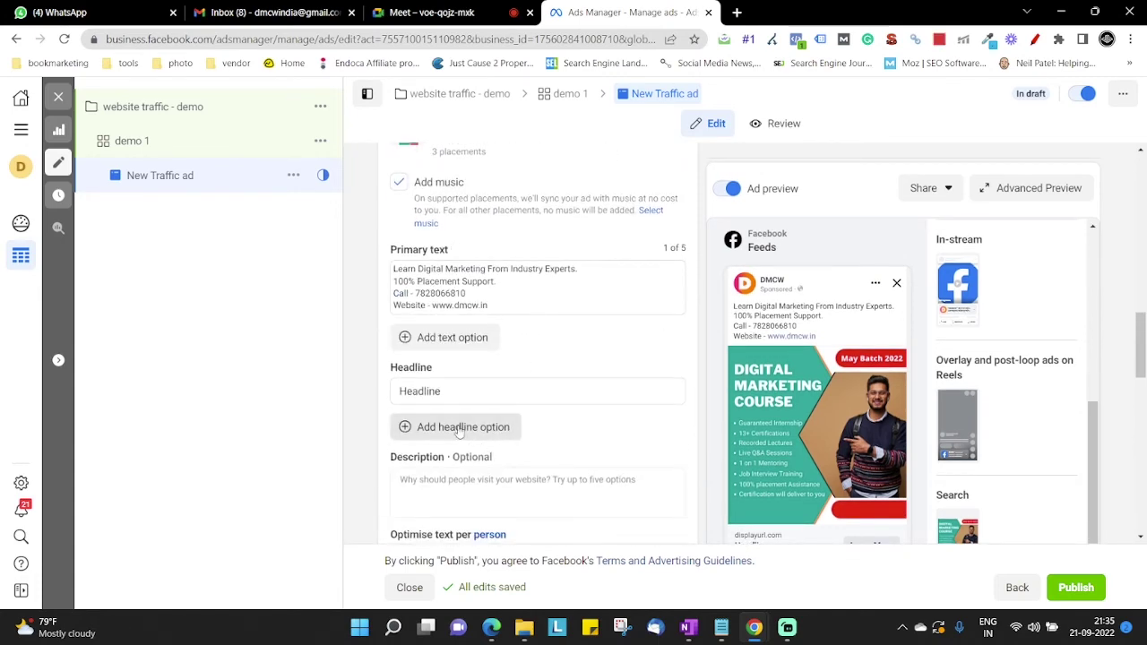
- Add the suggested description "First Batch Starts on 2 May 2022" to the ad
scroll(460, 430, down, 2)
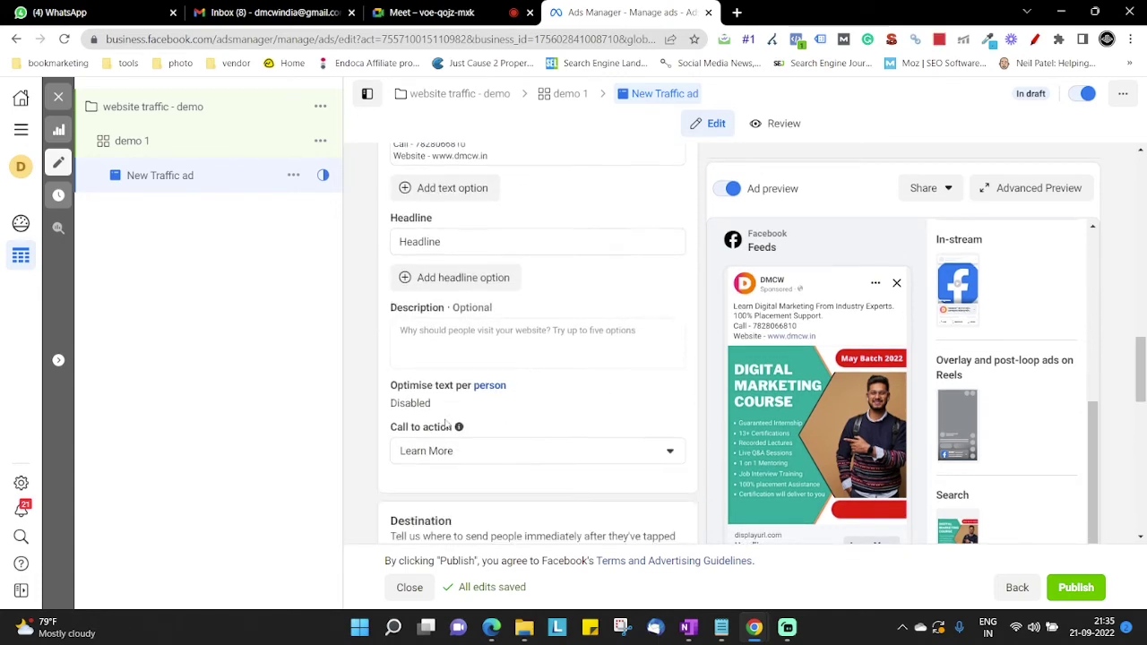
click(416, 338)
click(353, 403)
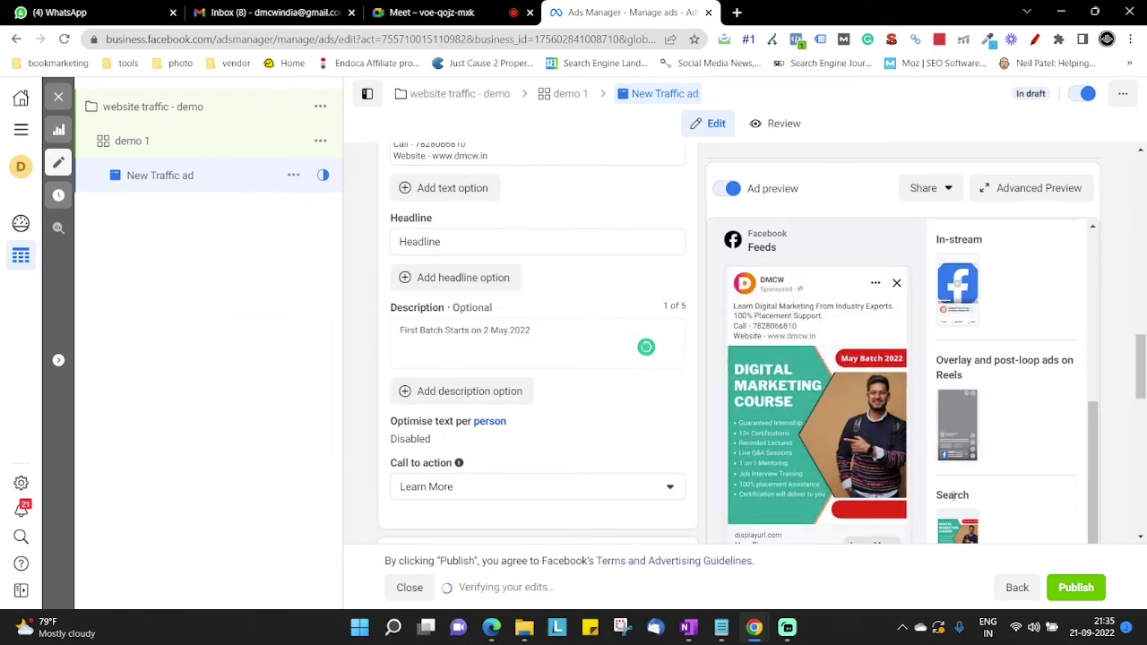
- Check the description in the Facebook Feeds preview and review the primary text, headline and description fields
scroll(952, 494, down, 10)
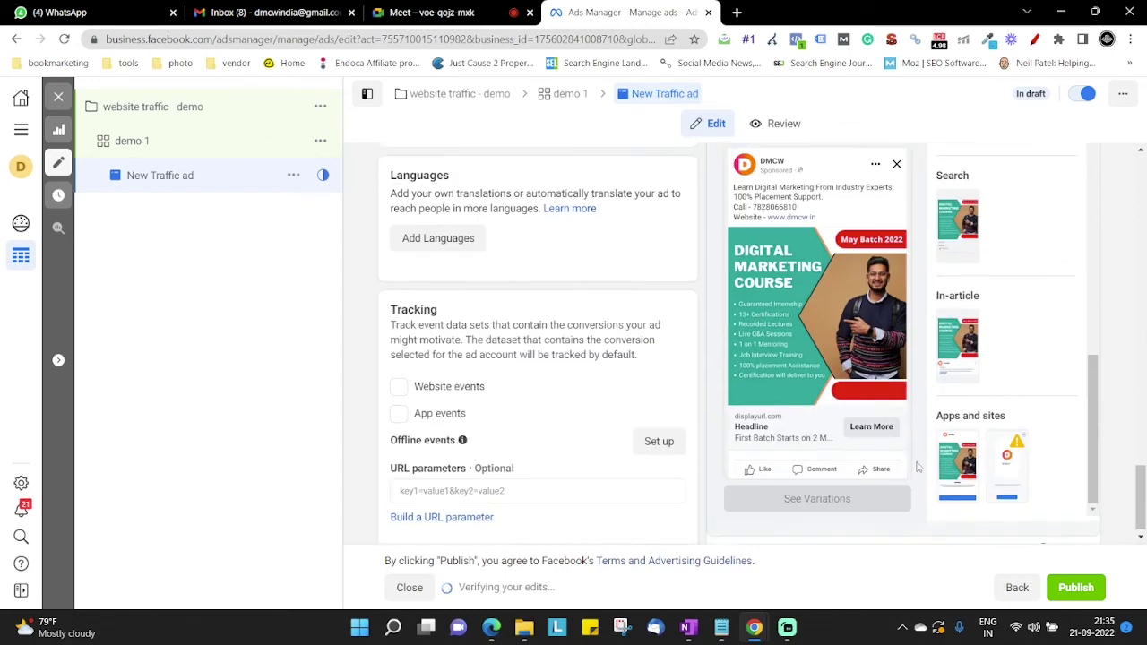
scroll(918, 466, down, 1)
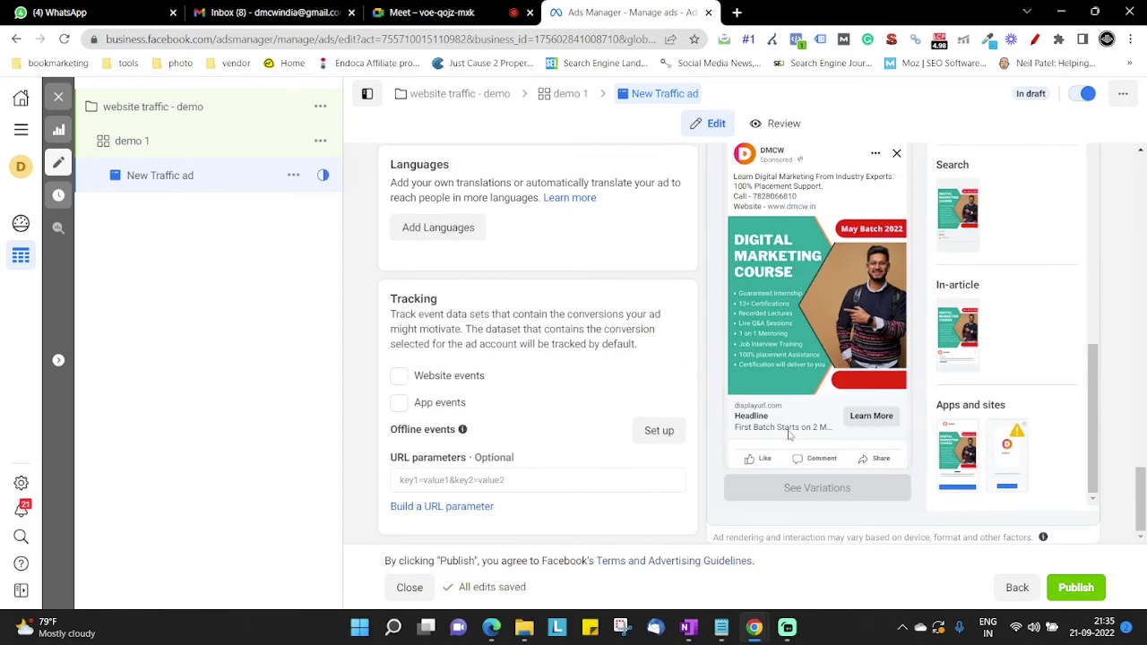
scroll(649, 434, up, 15)
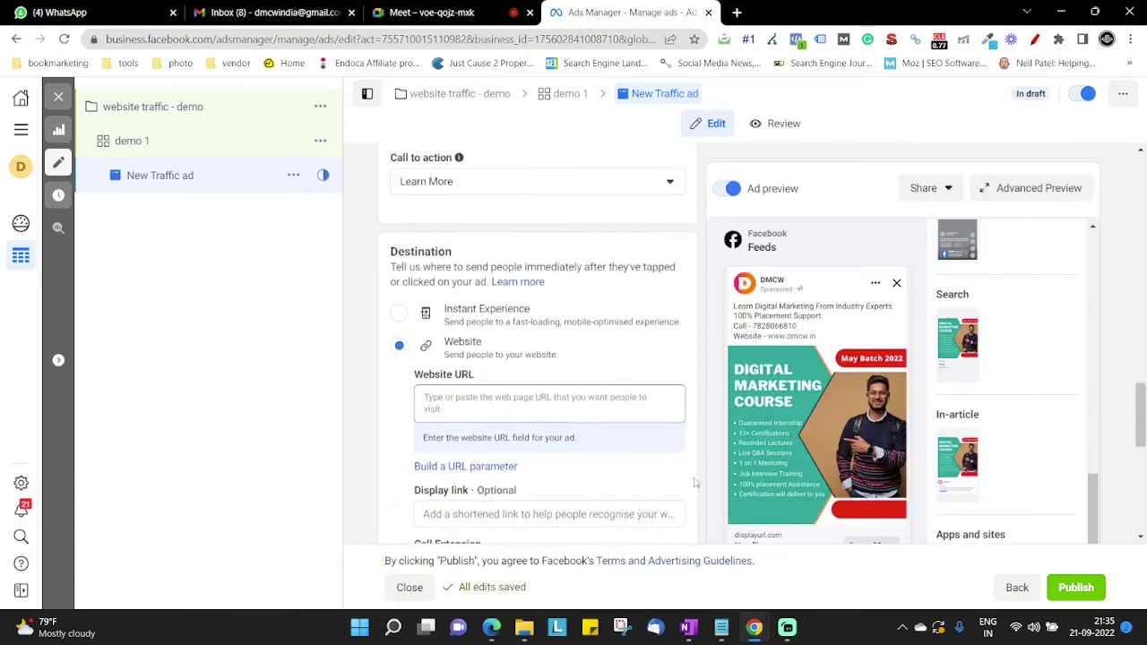
scroll(538, 403, down, 3)
scroll(538, 403, down, 1)
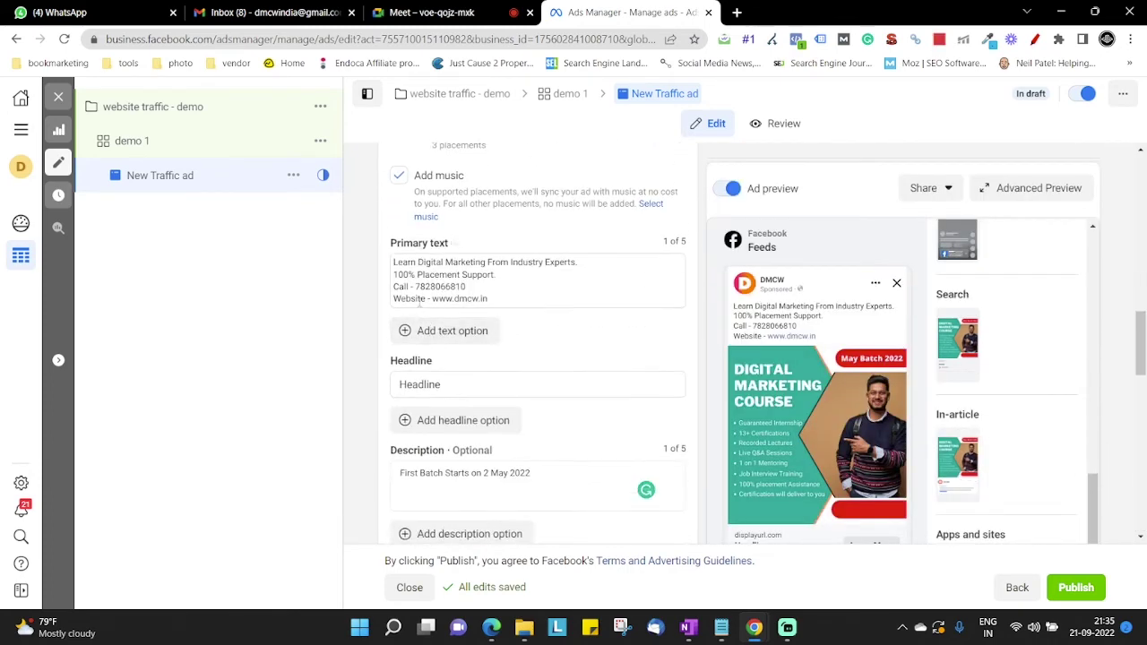
click(492, 385)
click(500, 488)
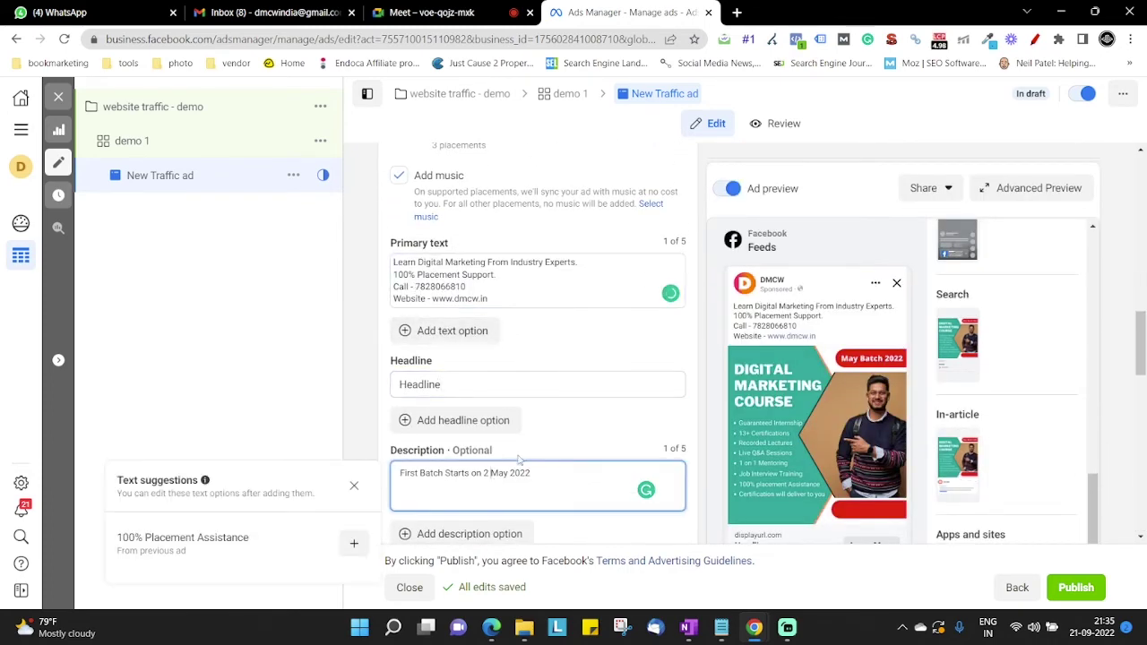
- Look through the call-to-action options for the ad and choose Learn More
scroll(537, 439, down, 4)
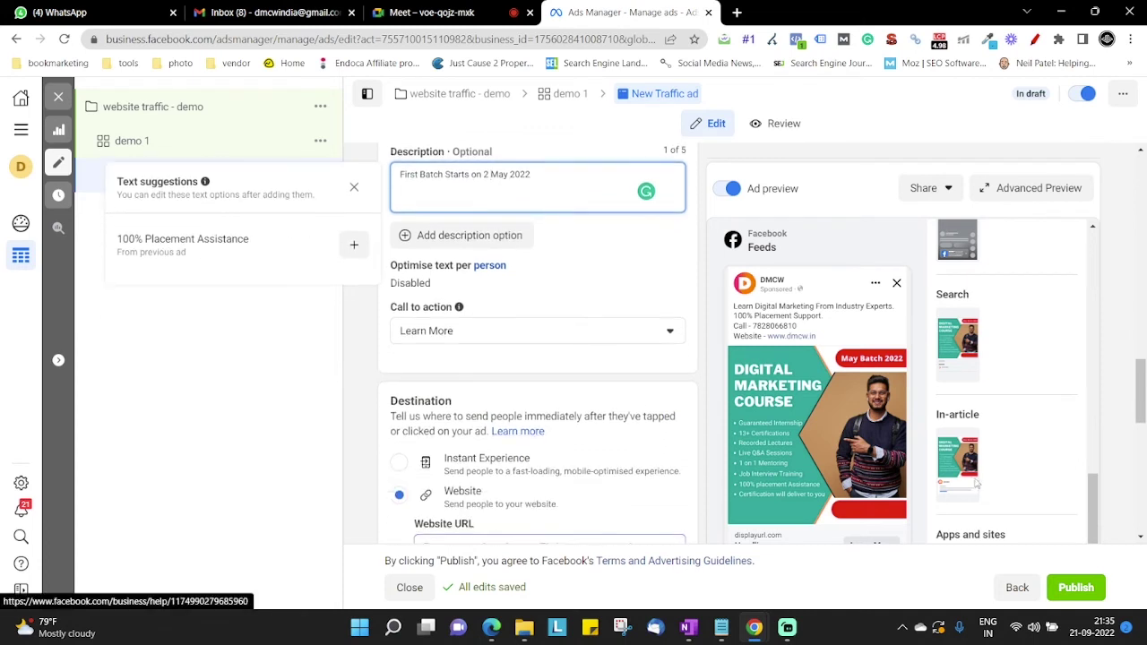
click(533, 332)
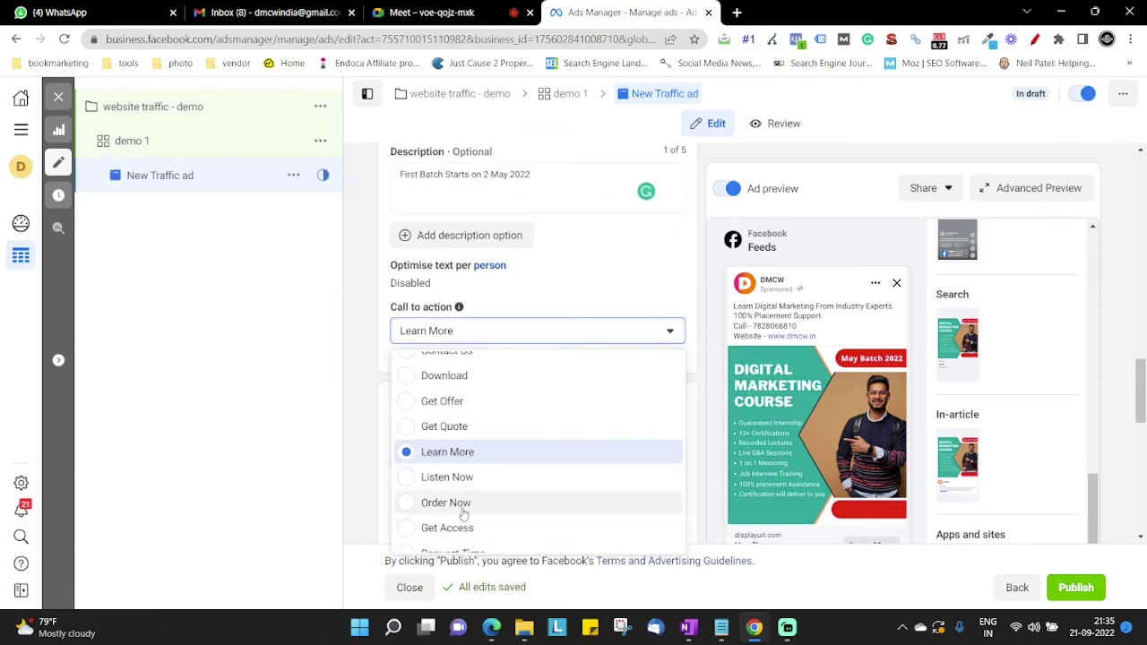
scroll(460, 502, up, 5)
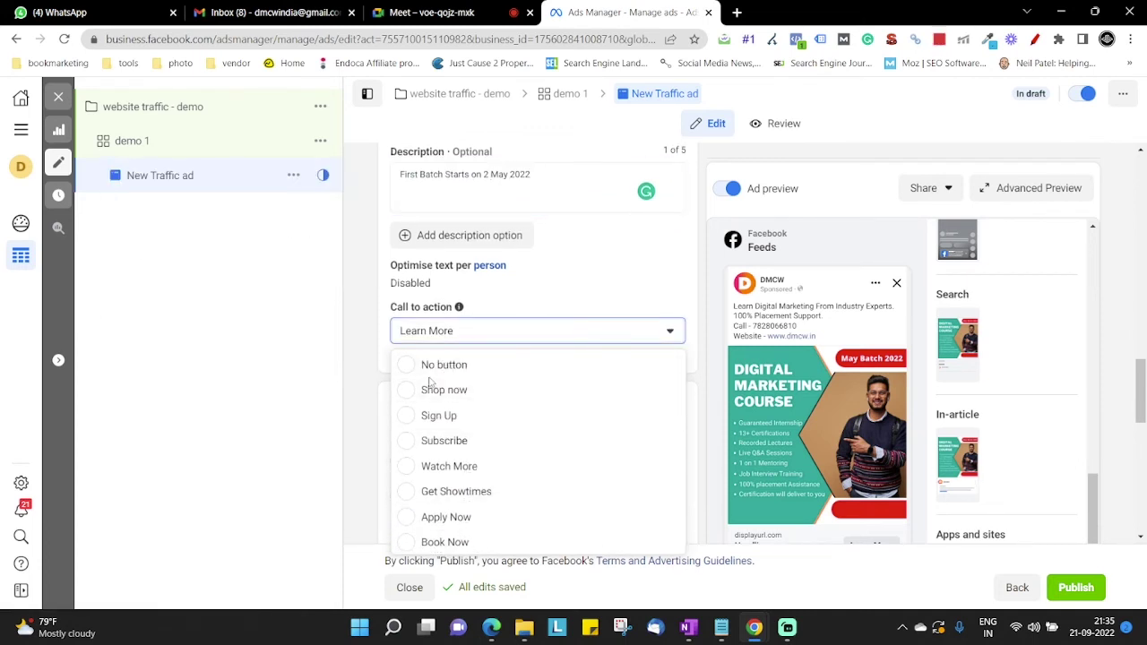
scroll(495, 433, down, 1)
scroll(495, 433, down, 1)
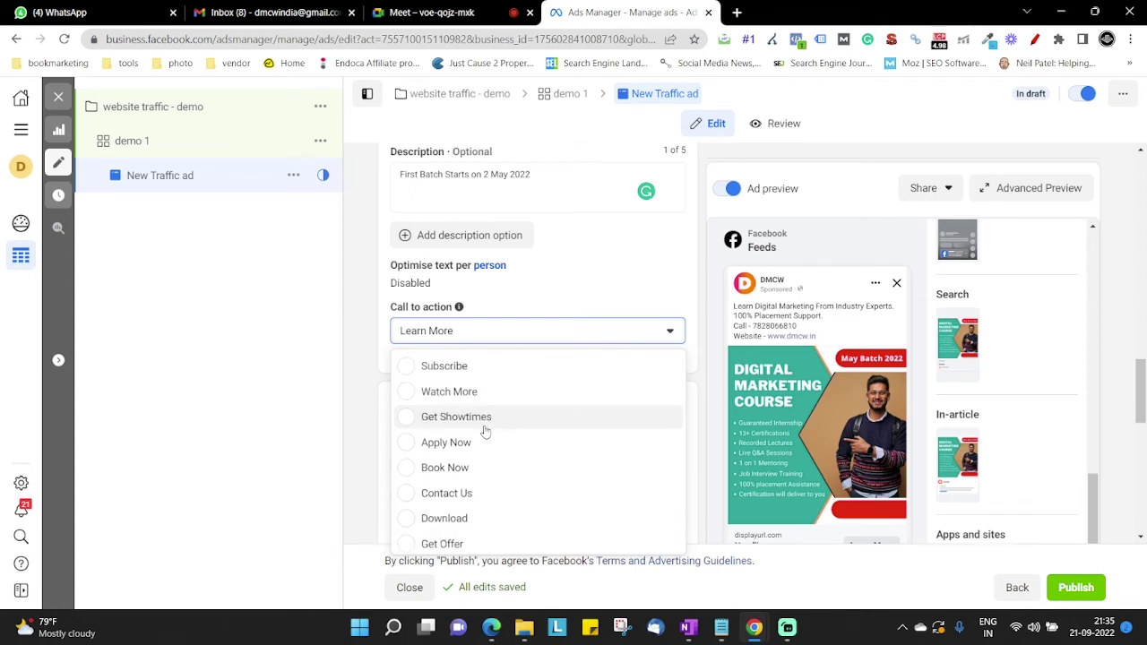
scroll(512, 425, down, 1)
scroll(497, 438, down, 2)
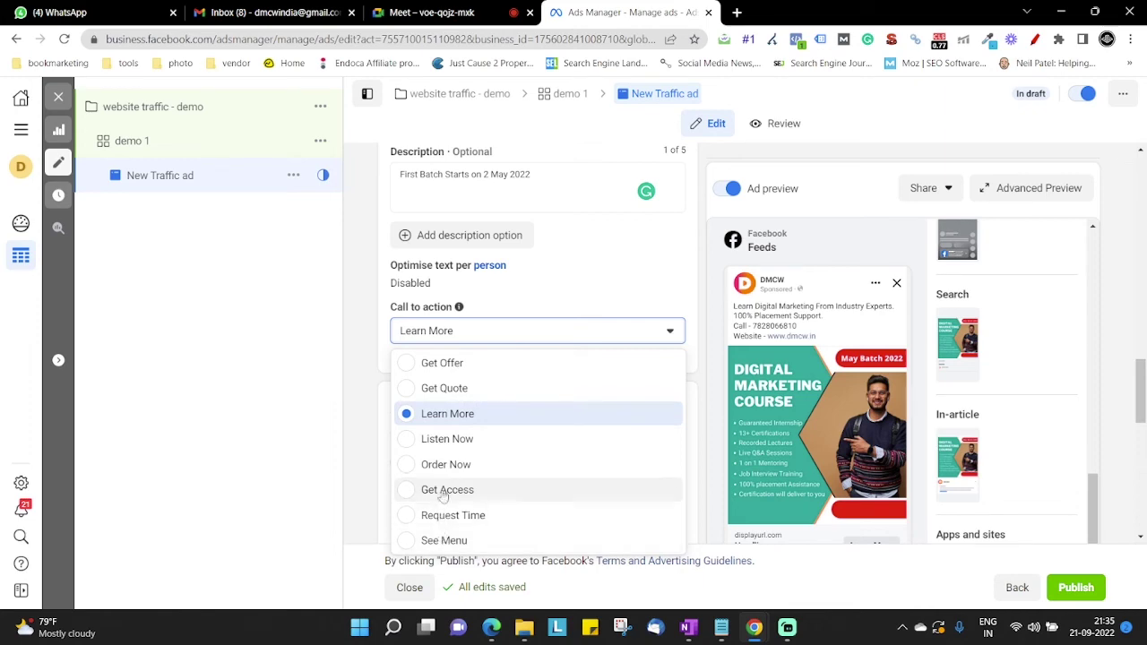
click(447, 414)
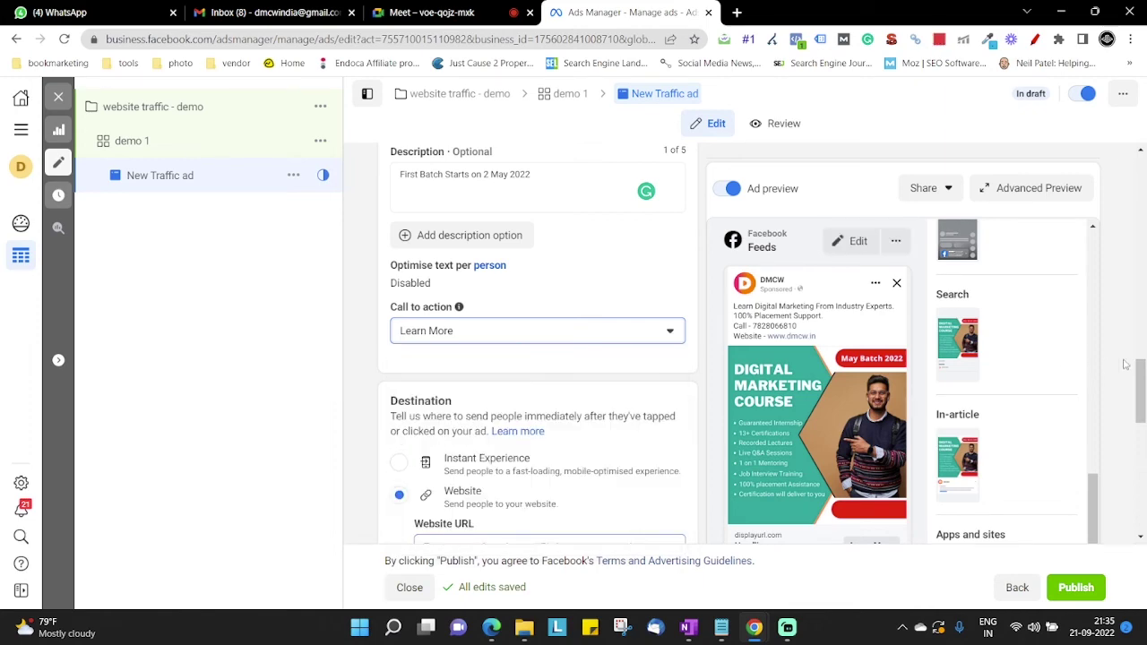
- Open the dmcw.in website in a new browser tab to get the address for the ad's destination
scroll(947, 466, down, 6)
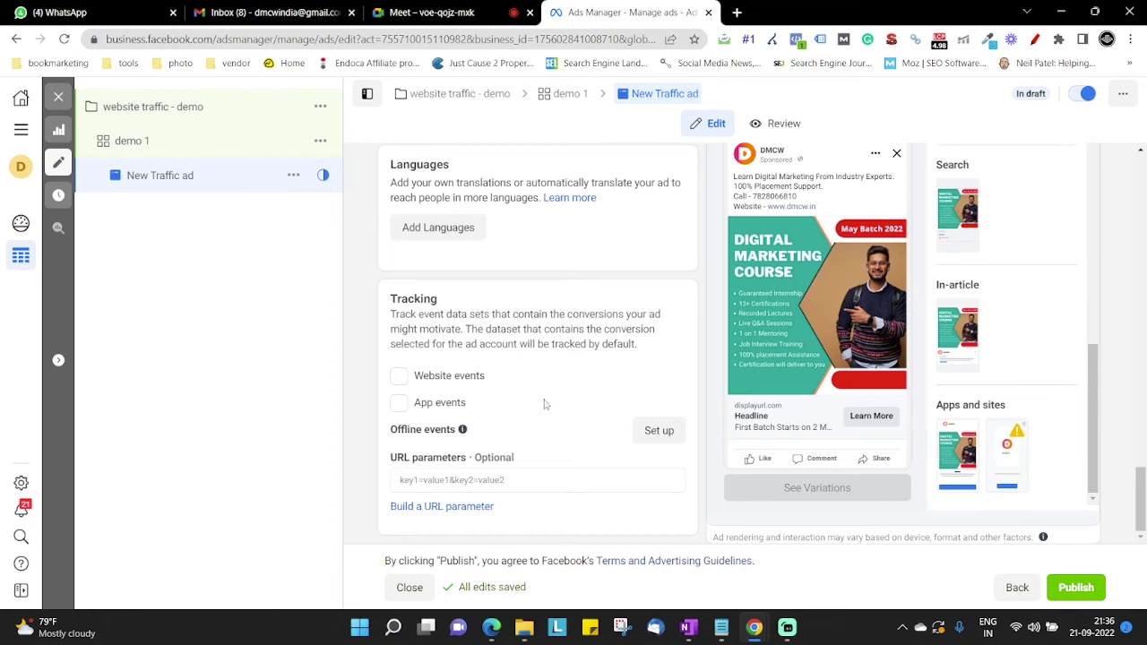
scroll(544, 404, up, 5)
scroll(521, 424, down, 1)
scroll(465, 414, up, 1)
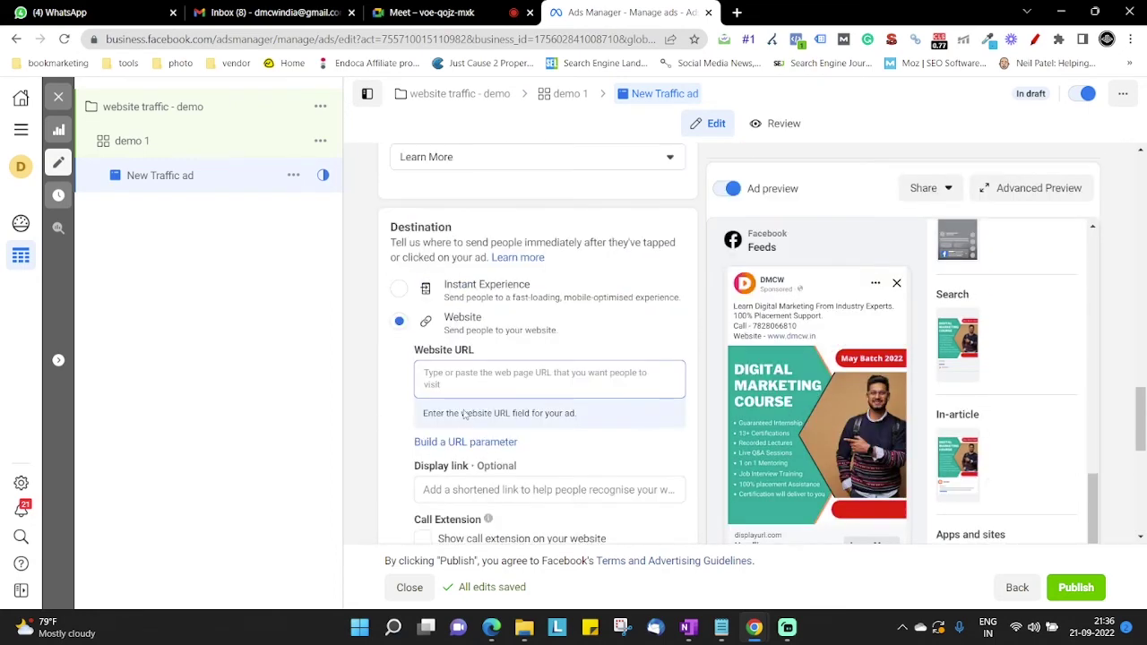
scroll(465, 414, up, 3)
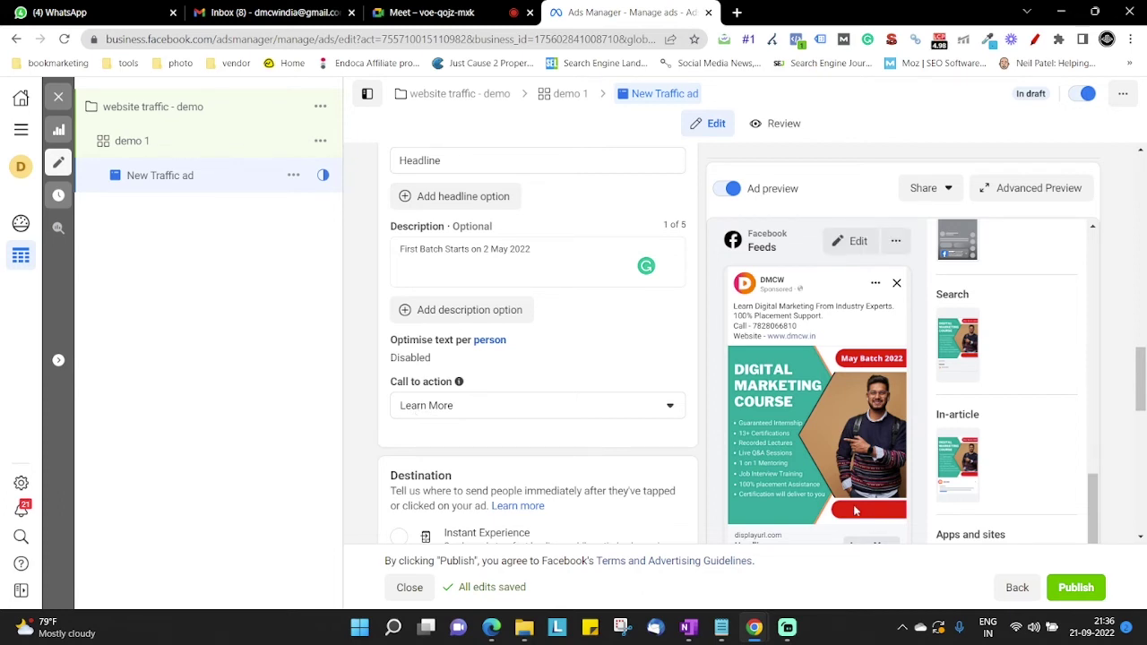
scroll(457, 363, down, 3)
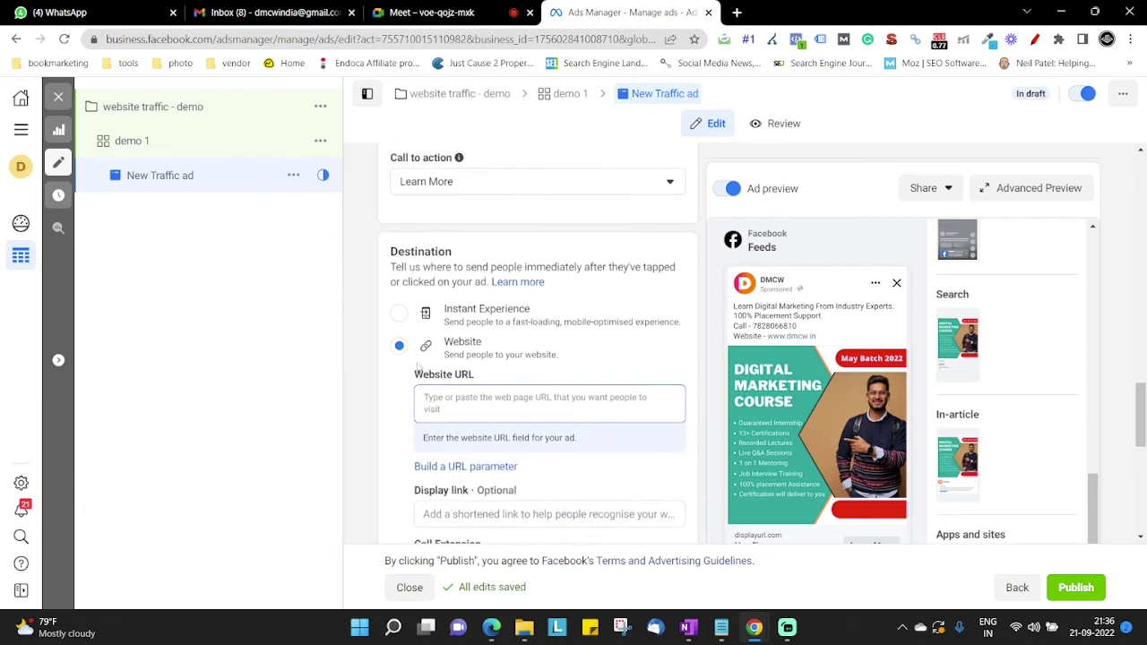
click(736, 12)
text(dm)
key(Return)
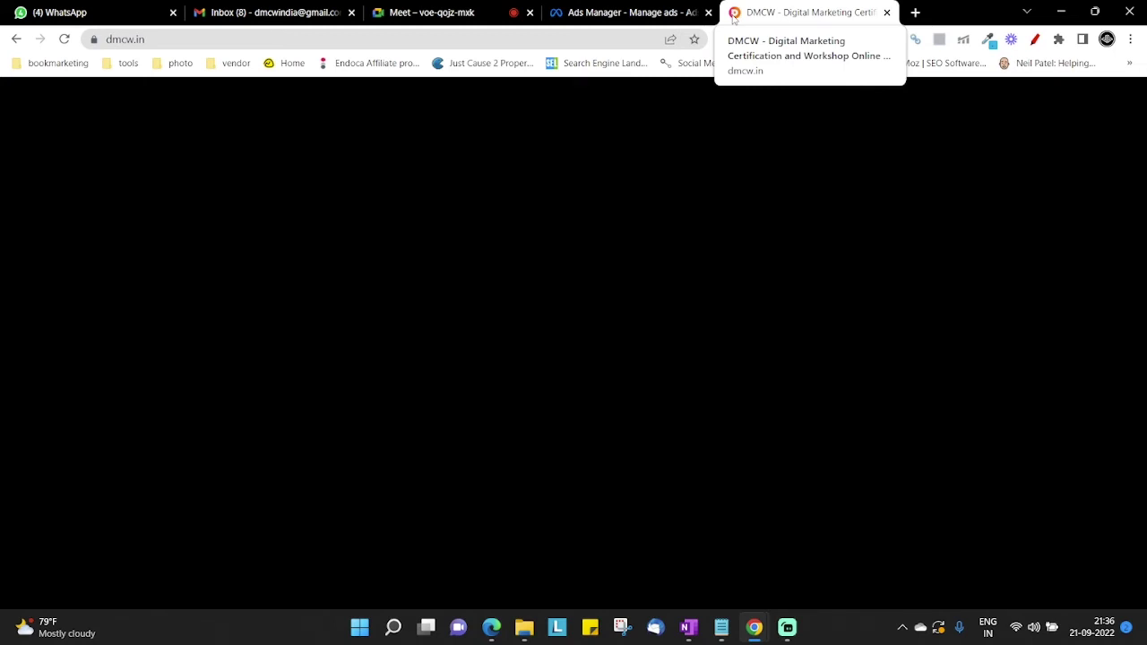
click(627, 12)
text(https://dmcw.in/)
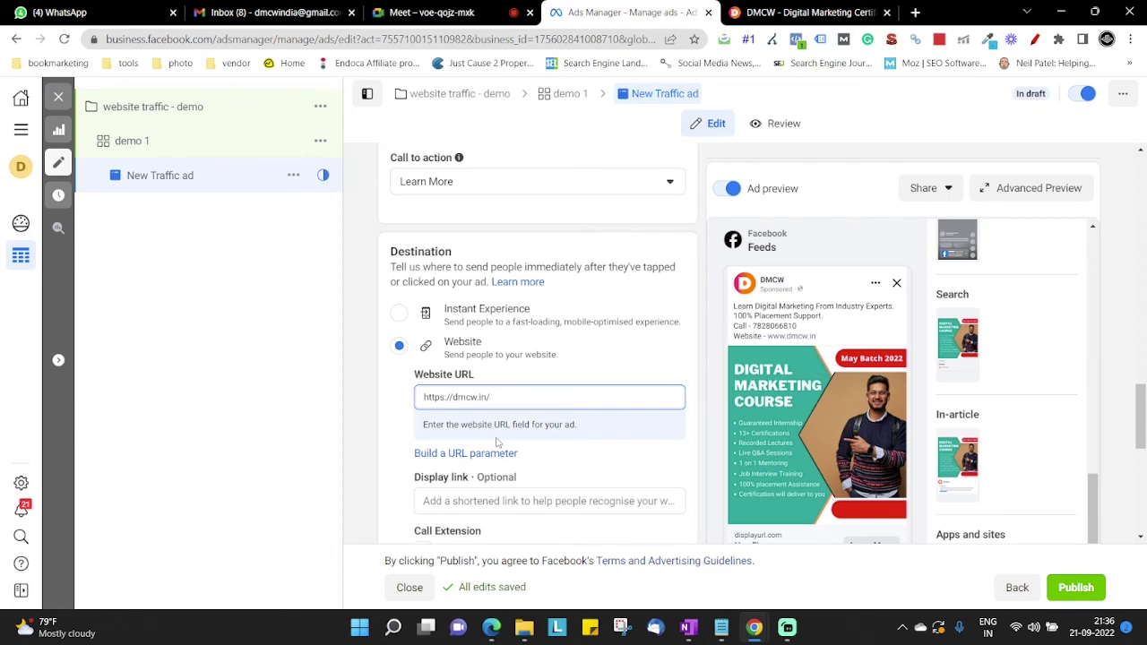
key(Tab)
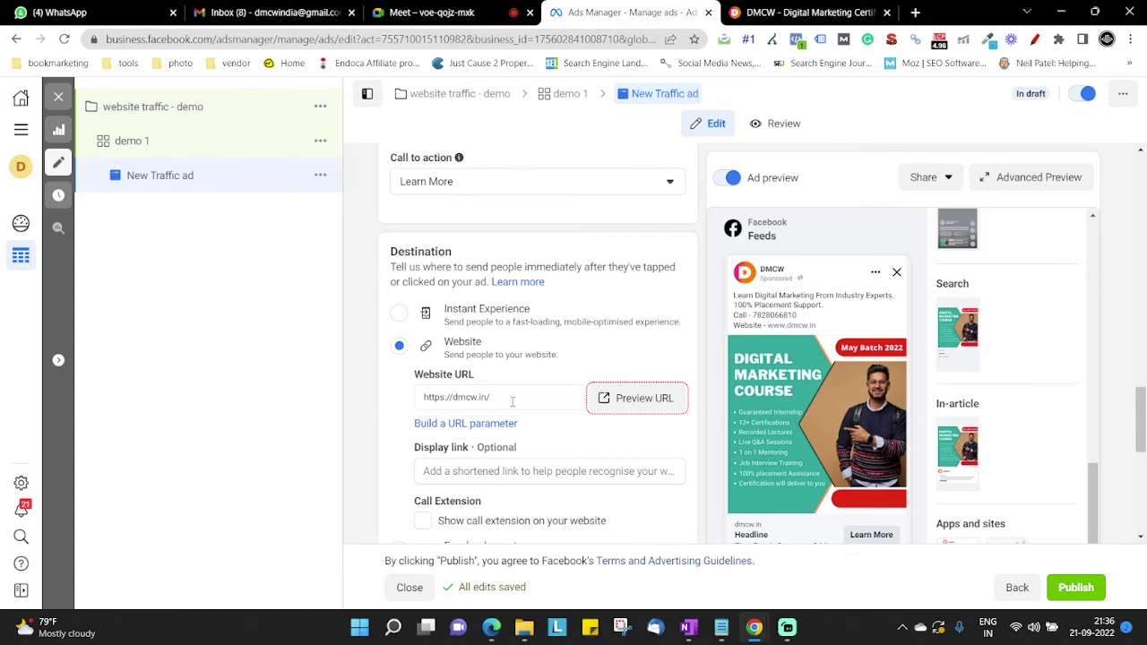
drag(506, 400, 415, 400)
click(392, 392)
- Review the ad's remaining destination options, languages and tracking settings, along with its name, identity and setup sections
scroll(394, 395, down, 2)
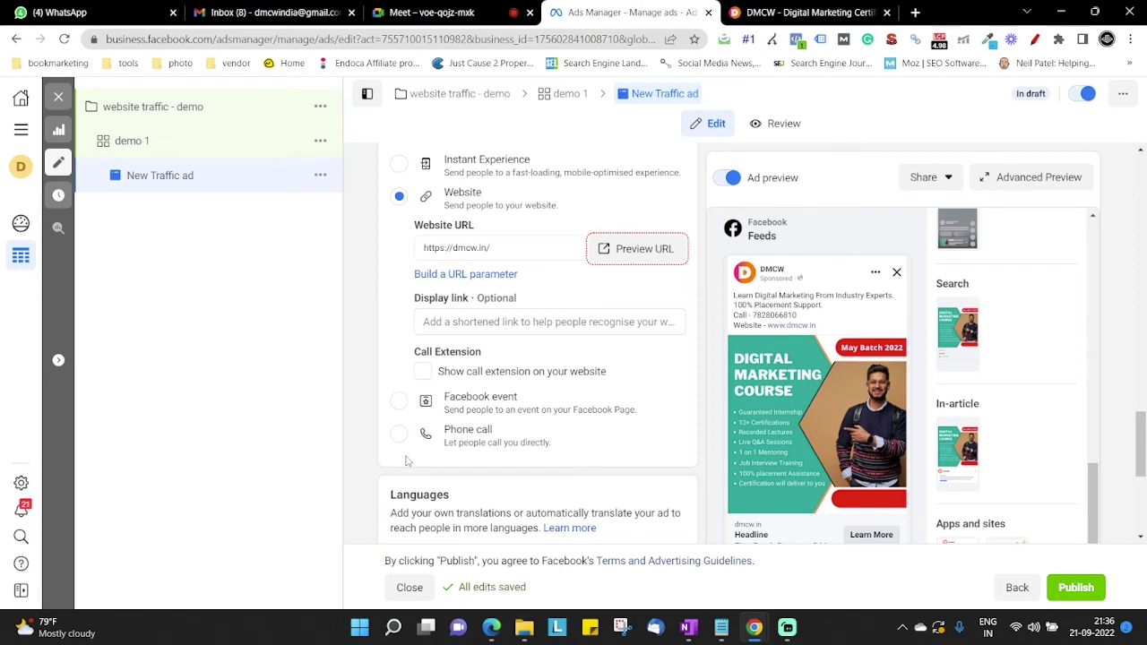
scroll(490, 424, down, 5)
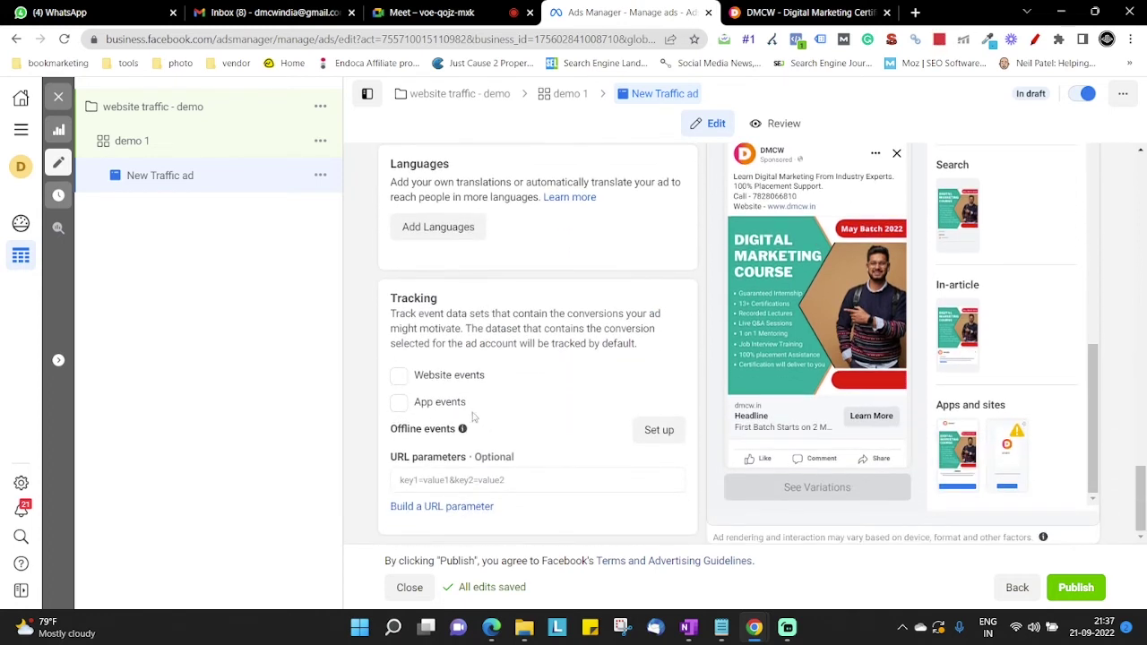
scroll(466, 395, up, 4)
scroll(471, 393, down, 4)
scroll(490, 427, up, 5)
scroll(502, 453, up, 3)
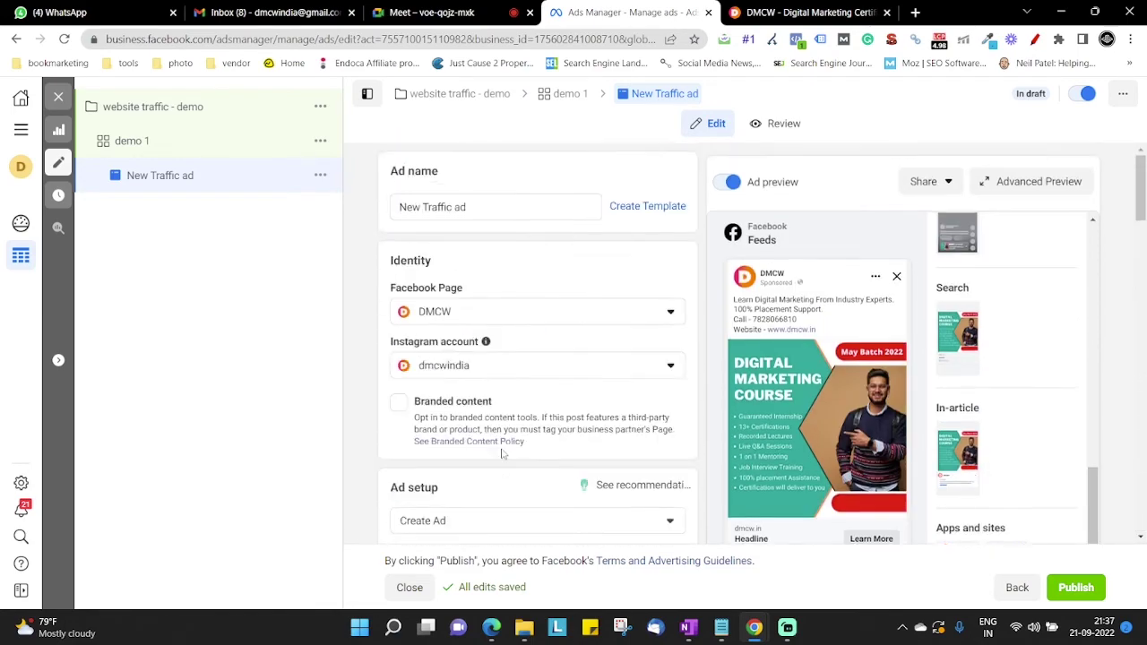
scroll(505, 448, down, 8)
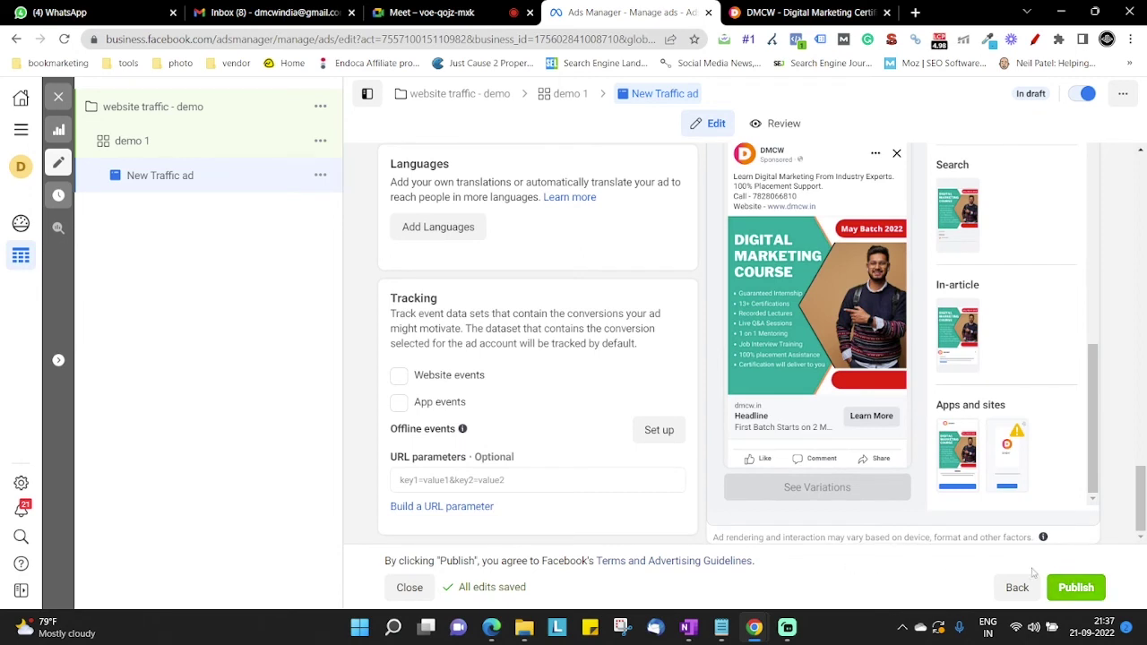
- Close the ad editor and clear the campaign, ad set and ad selections to list all ads in the account
click(59, 96)
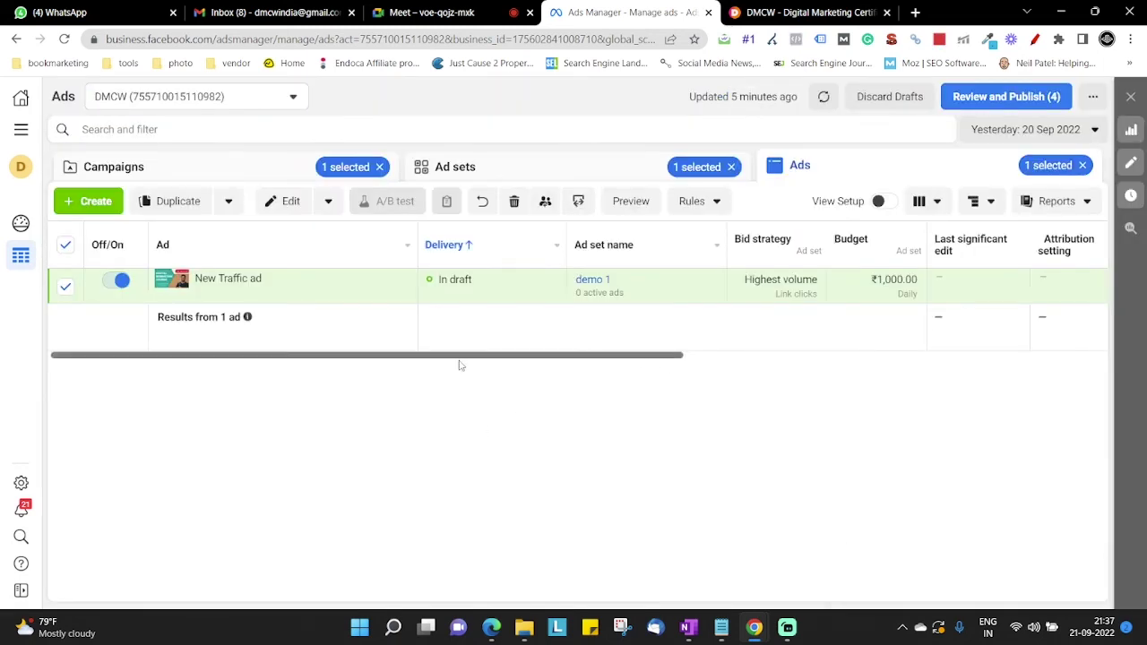
click(430, 12)
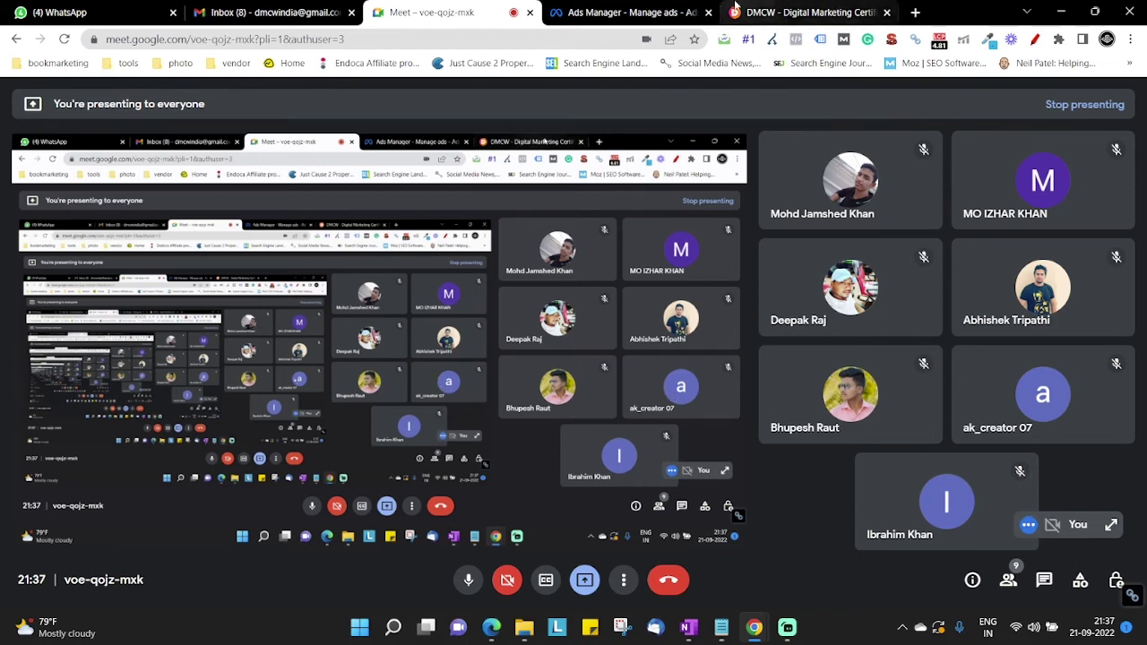
click(663, 9)
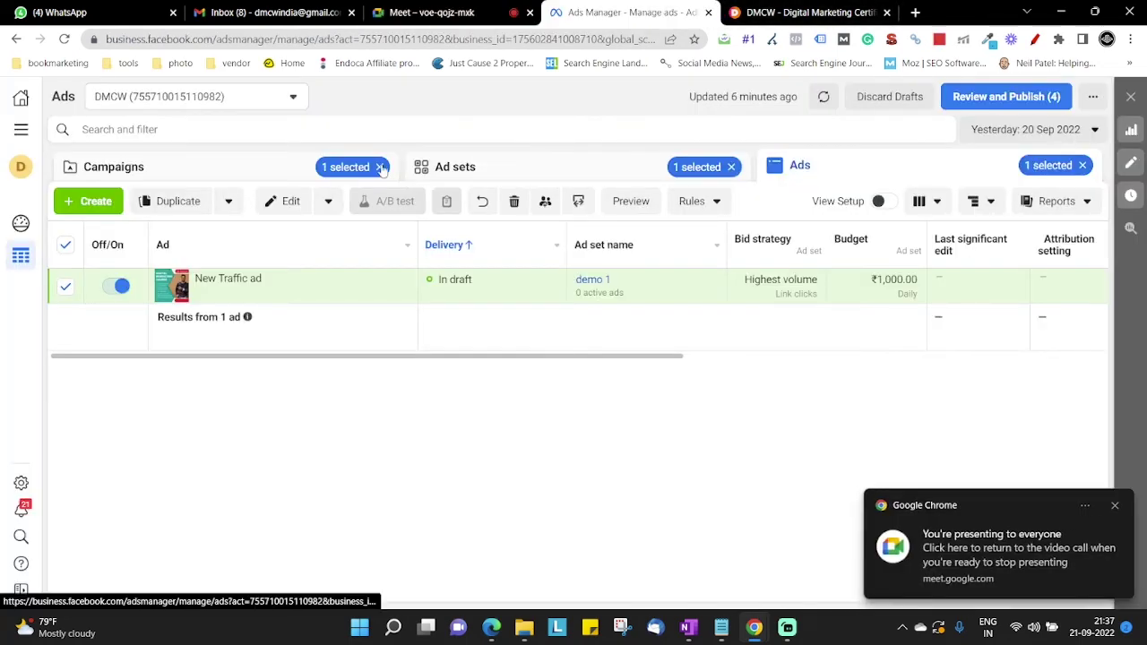
click(379, 166)
click(732, 167)
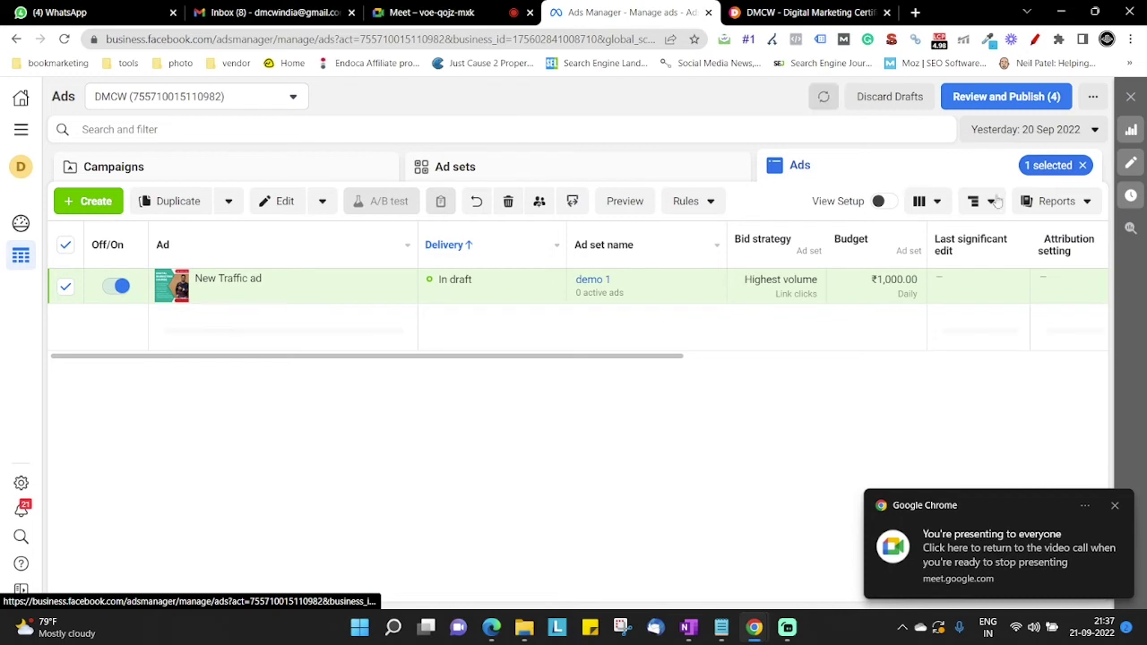
click(1084, 167)
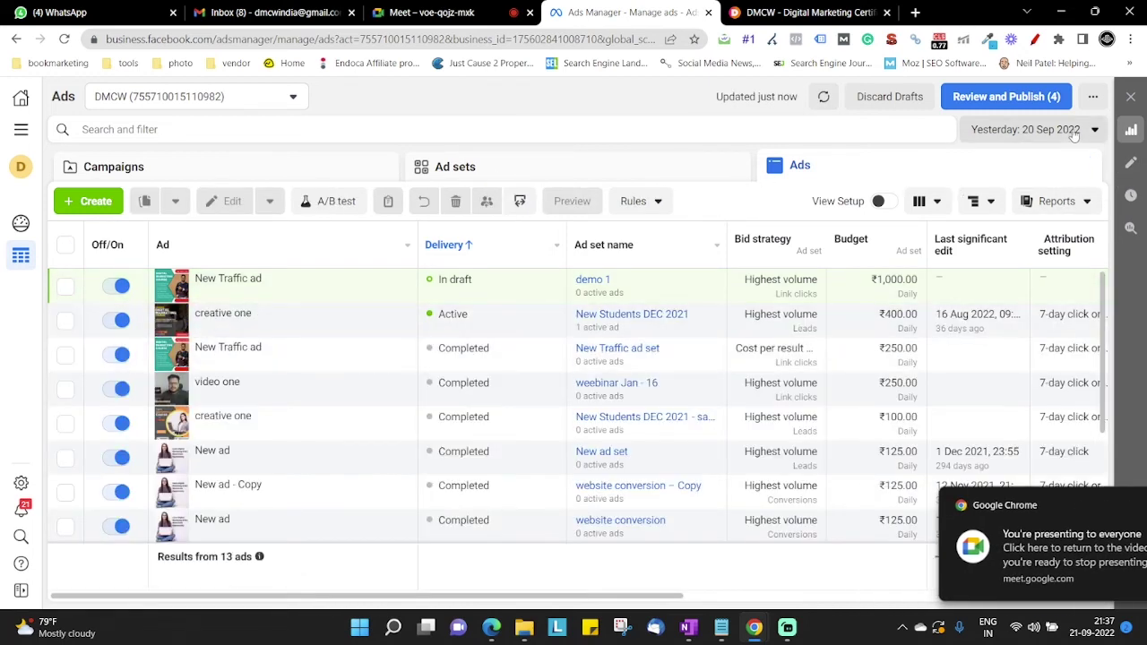
- Outline the Active delivery status of the "creative one" ad with the red annotation pen, and close the annotation tool
click(1035, 39)
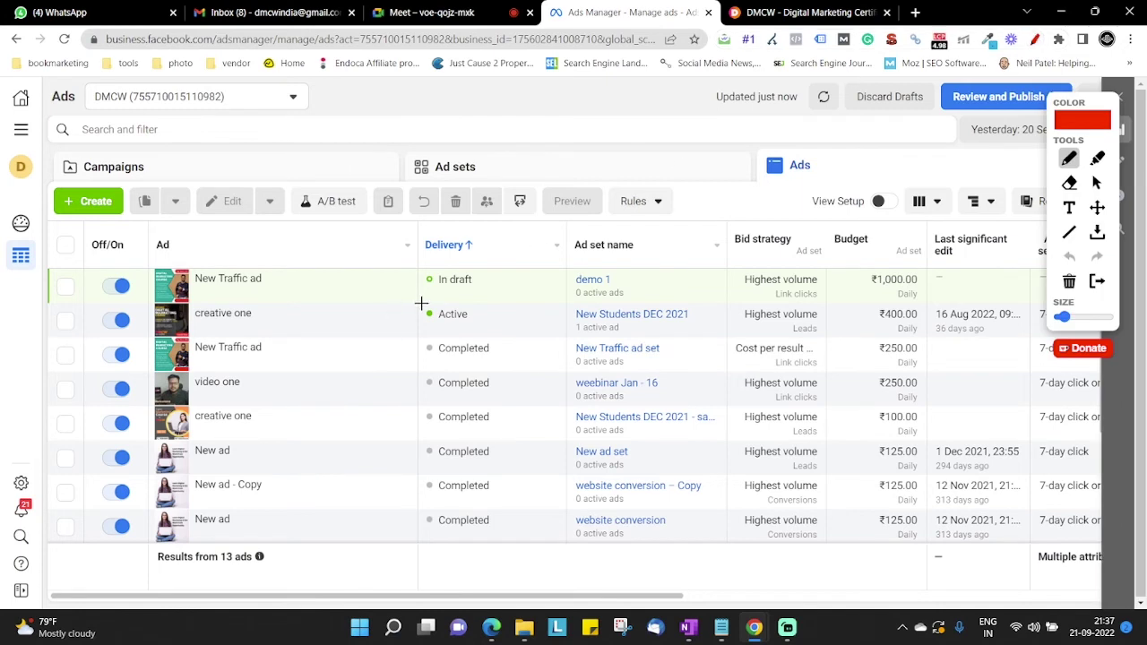
mouse_move(422, 307)
mouse_down()
mouse_move(451, 332)
mouse_move(481, 296)
mouse_move(418, 312)
mouse_up()
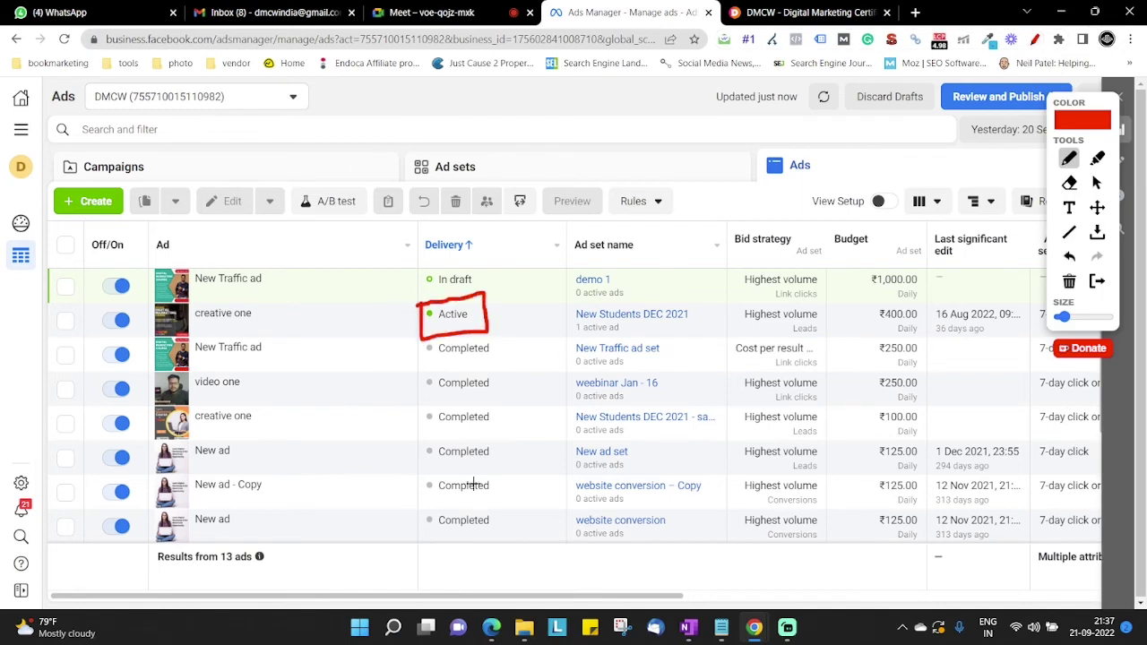
click(1035, 41)
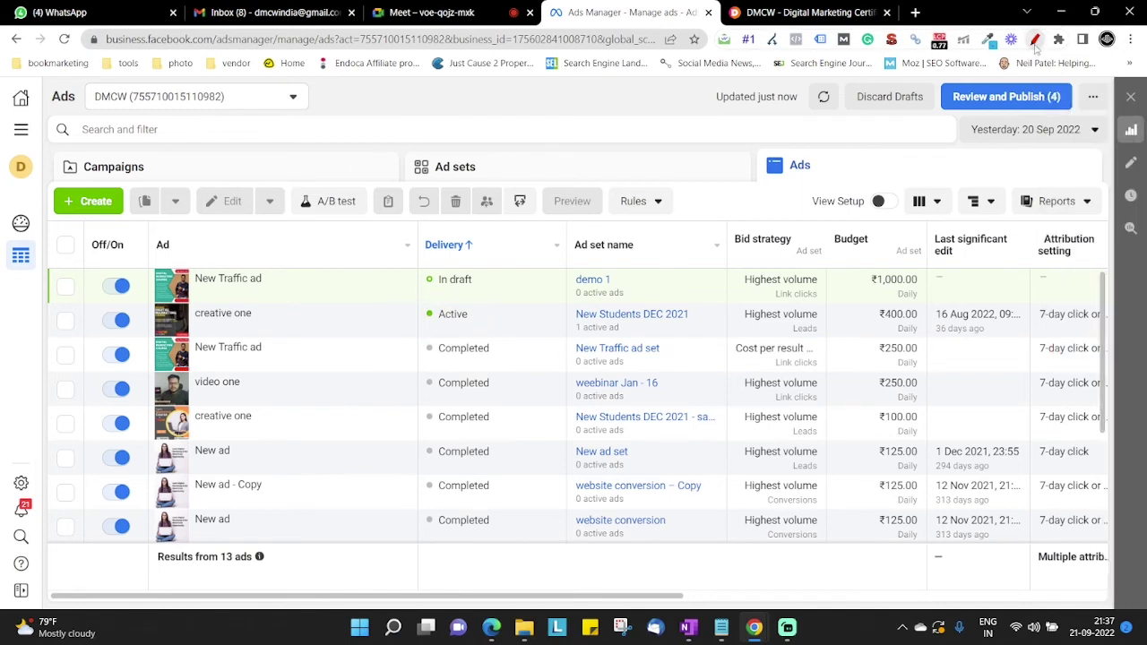
- Examine the campaign objectives from Awareness to Sales in the new campaign dialog and close it without choosing one
mouse_move(244, 331)
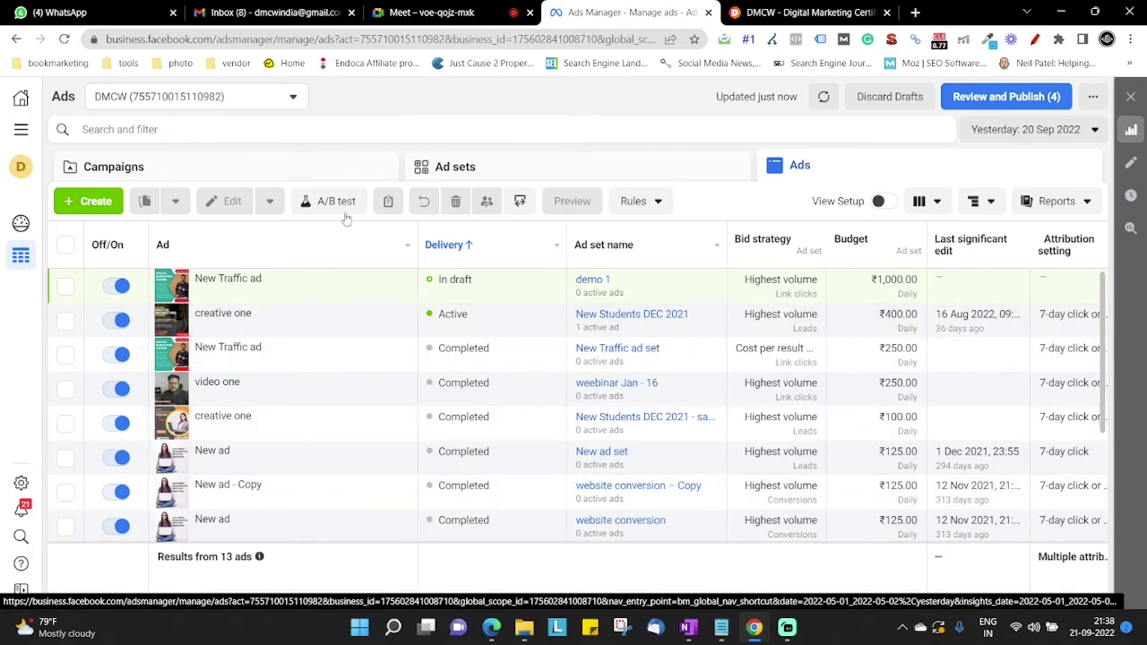
click(101, 208)
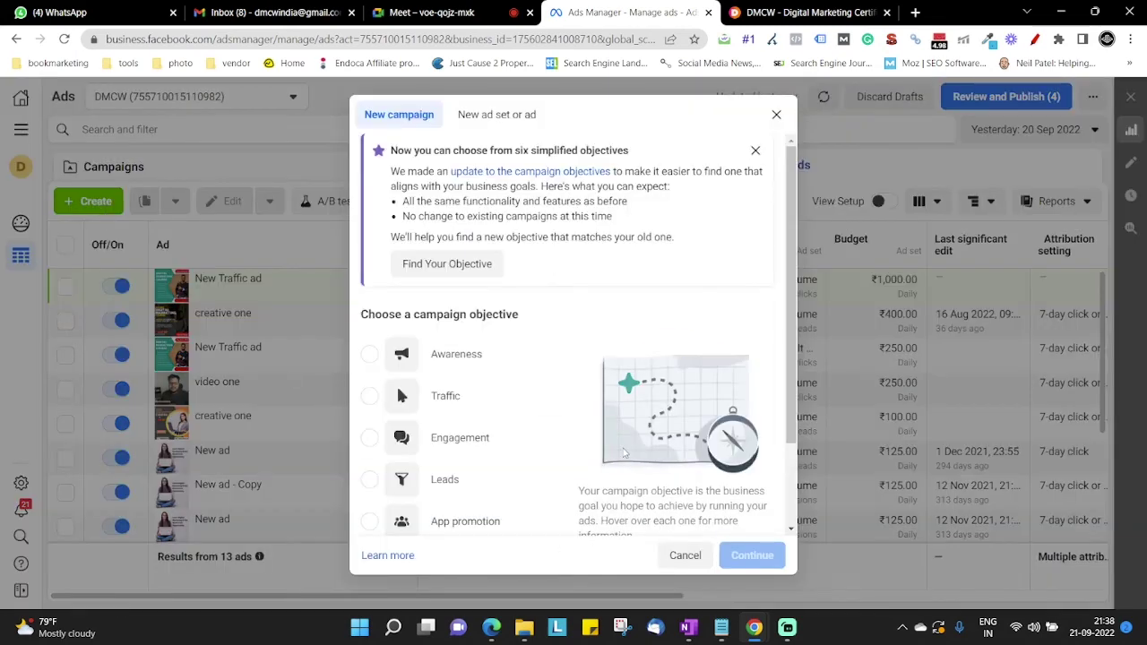
scroll(486, 351, down, 2)
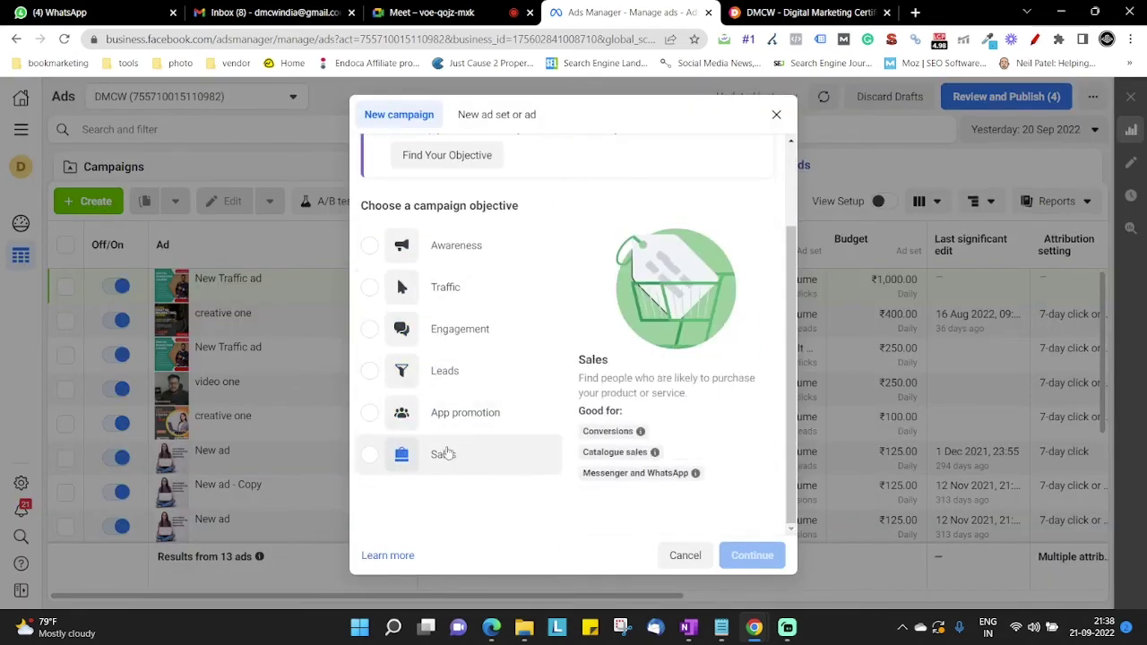
scroll(612, 386, up, 2)
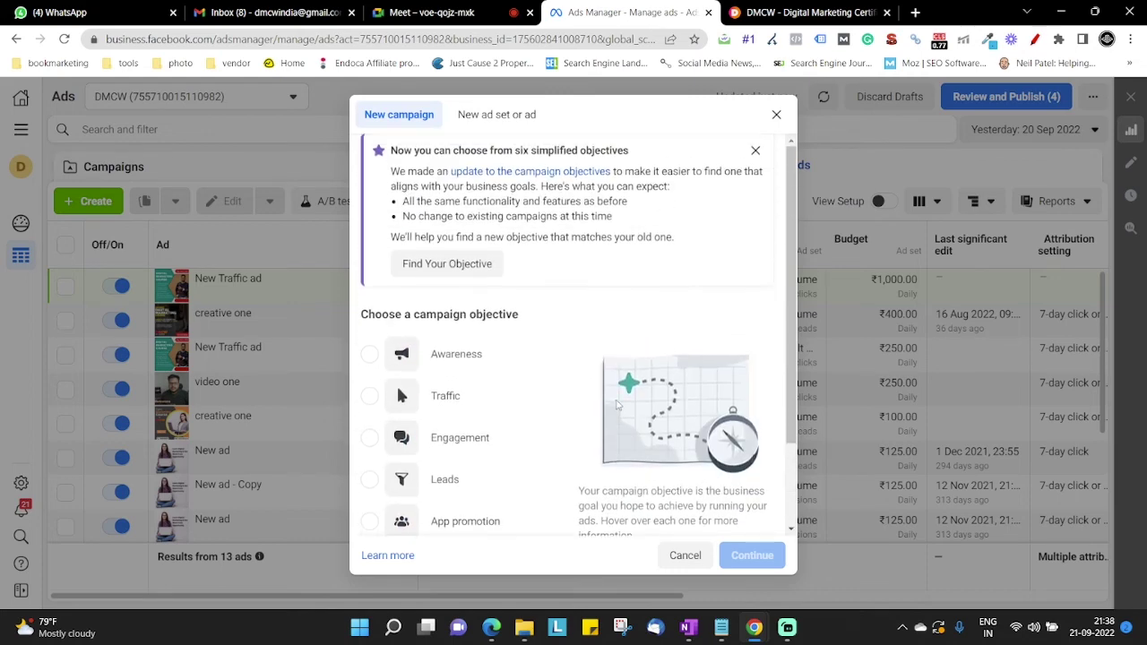
scroll(548, 361, down, 2)
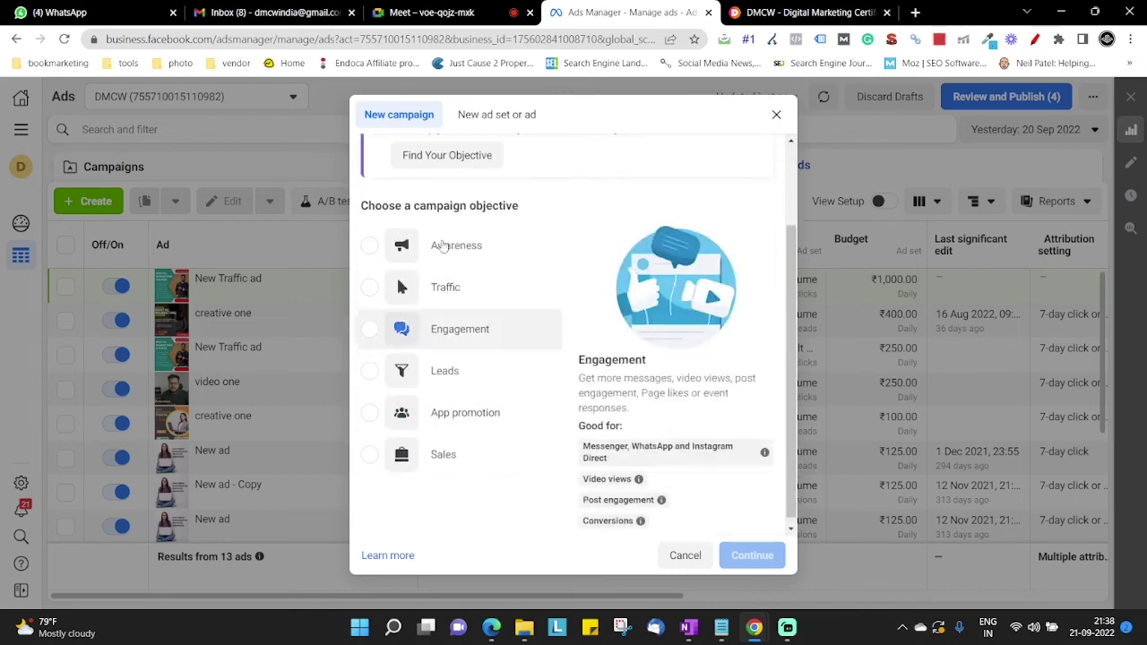
scroll(624, 436, up, 2)
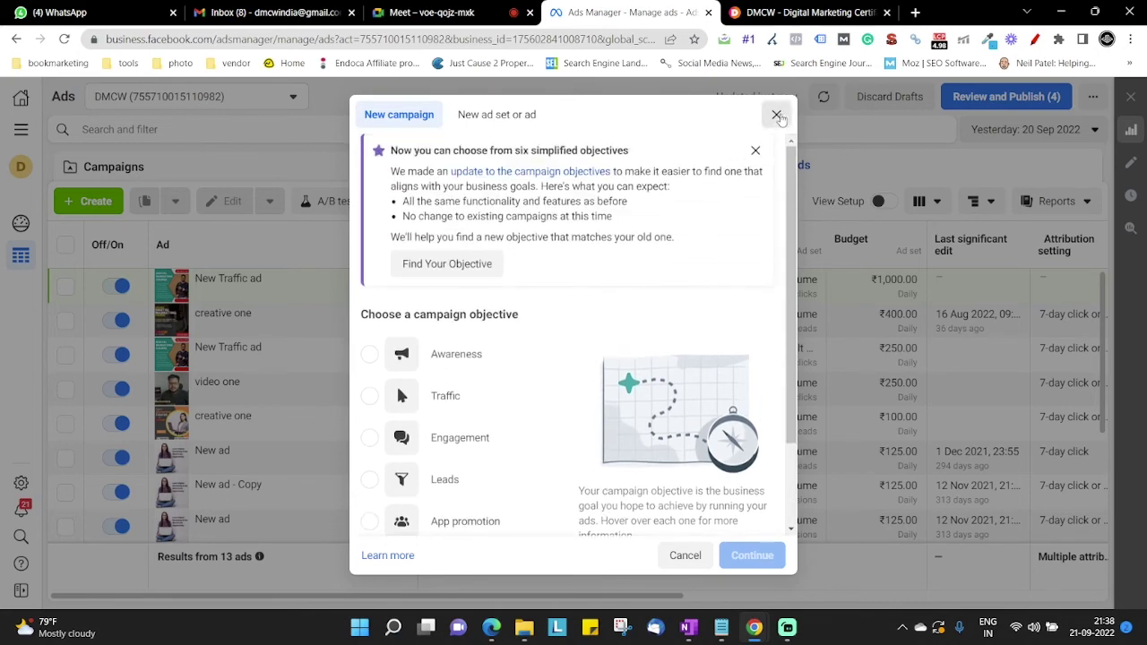
click(776, 114)
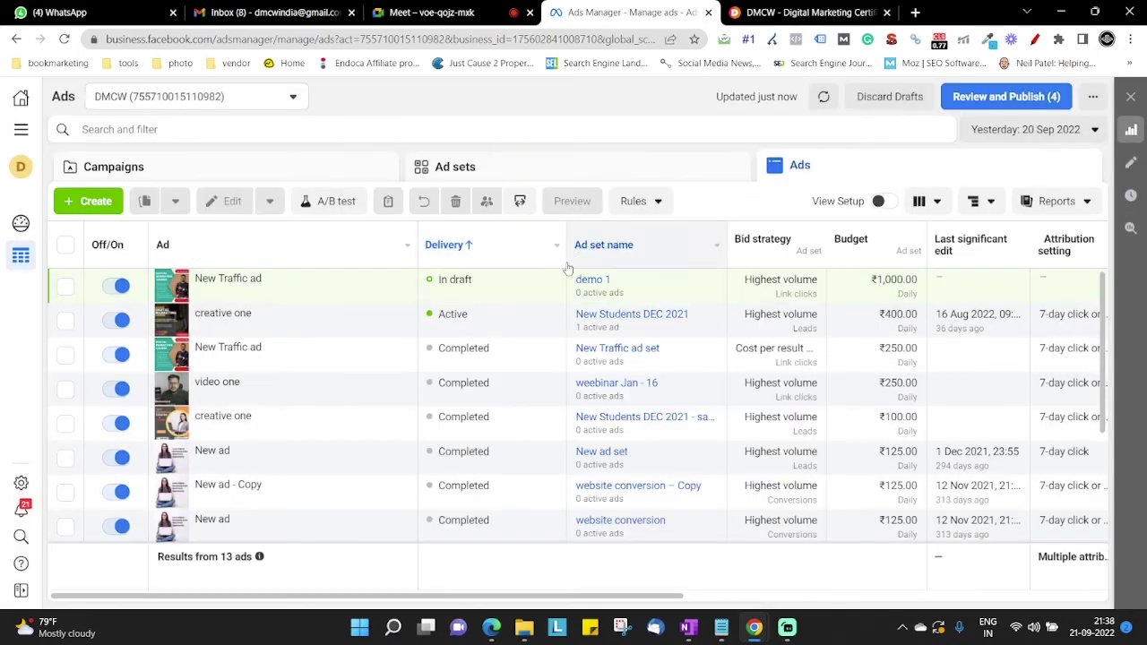
- Check the Google Meet call and return to the ads list in Ads Manager
click(431, 13)
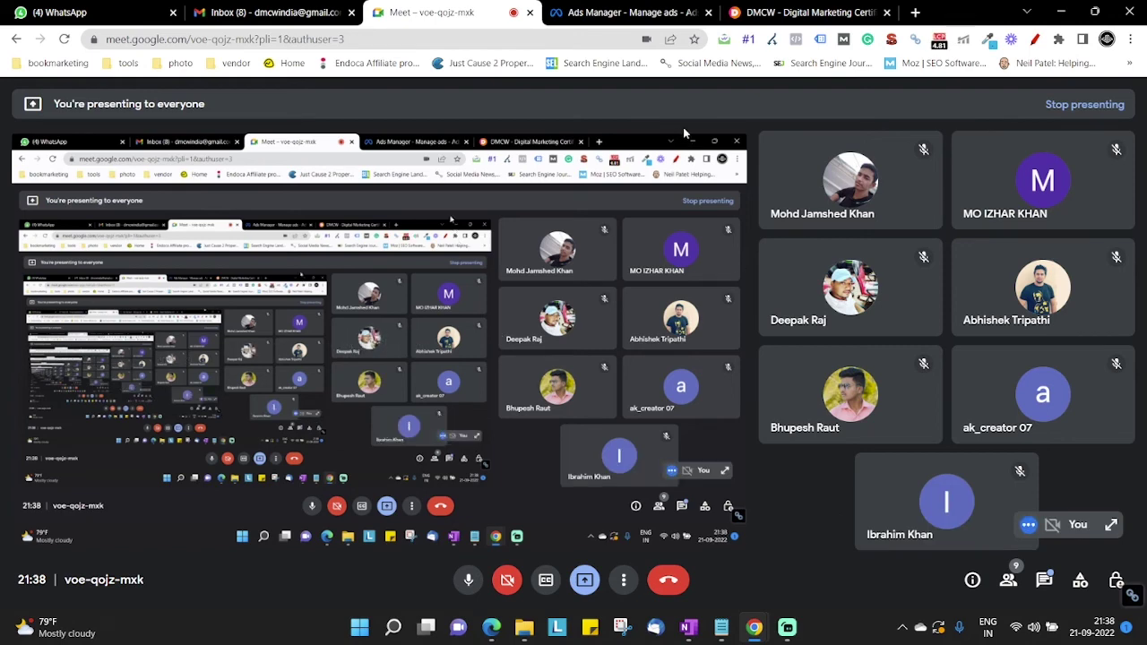
click(630, 10)
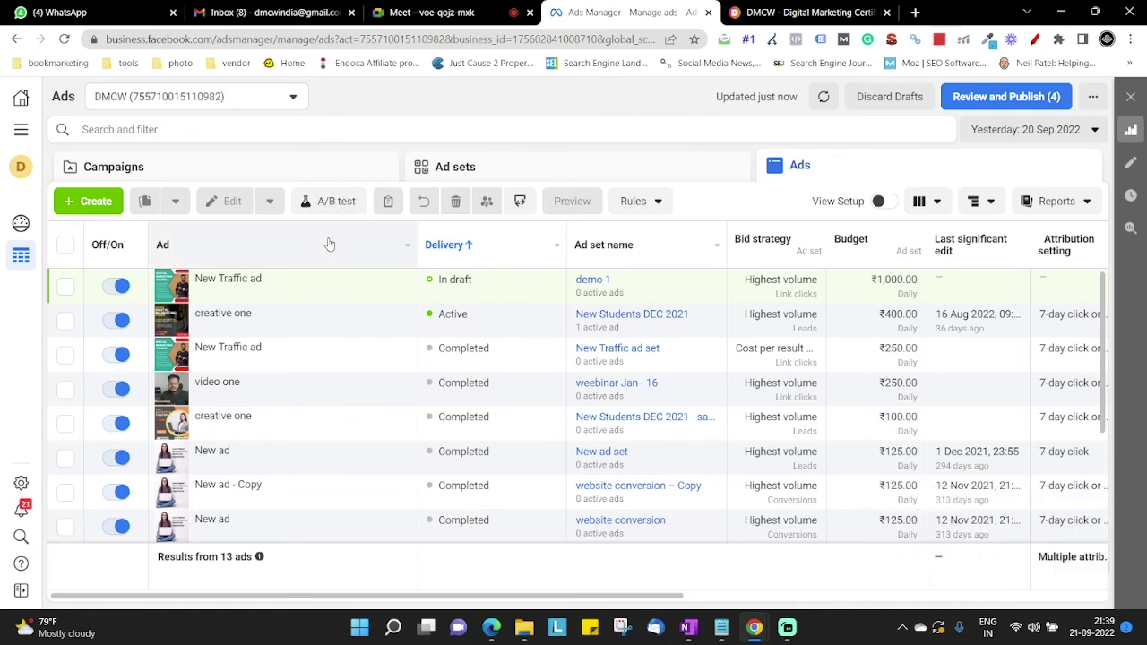
mouse_move(336, 323)
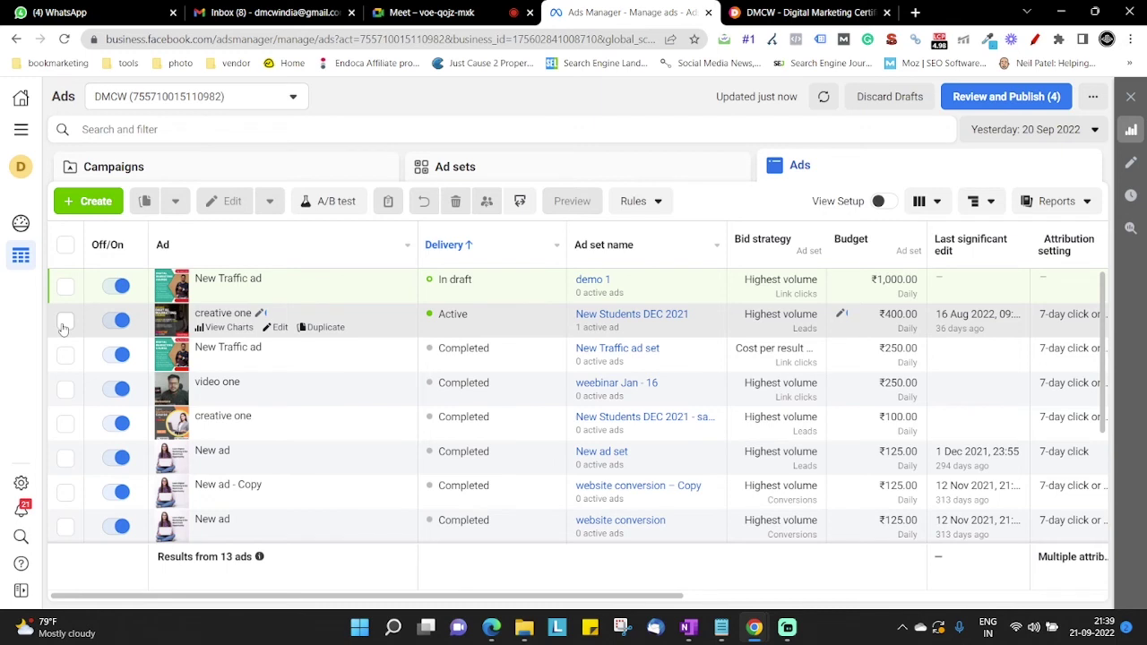
- Select the "creative one" ad and the "DMCW New Students" campaign, check that campaign's ad sets, and return to the campaigns list
click(65, 321)
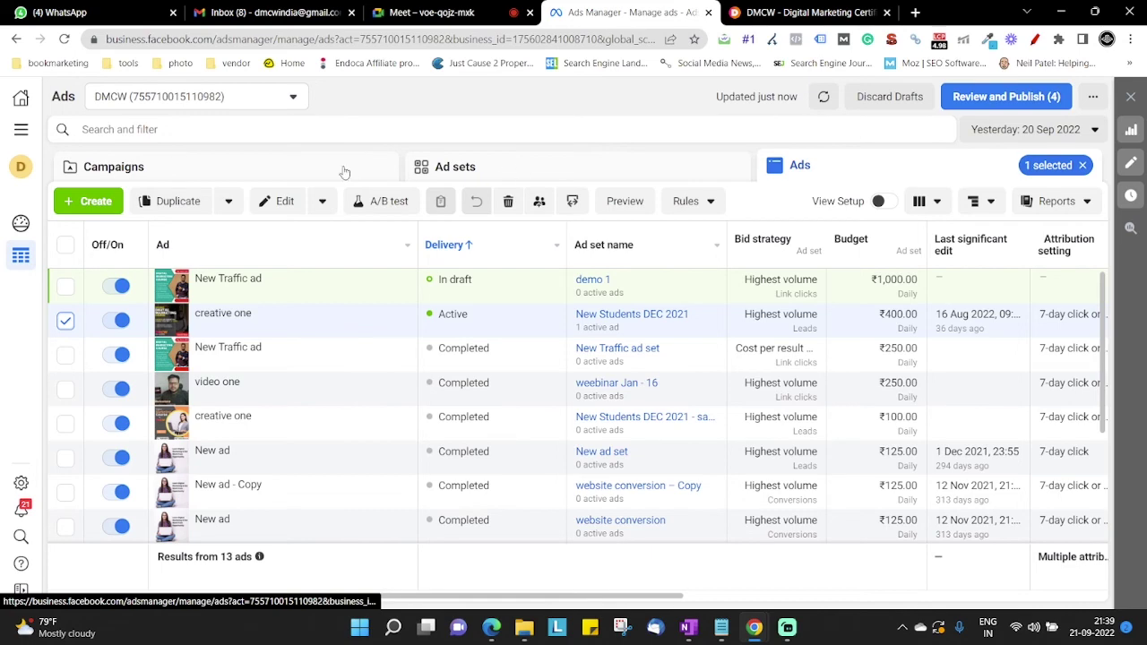
click(269, 170)
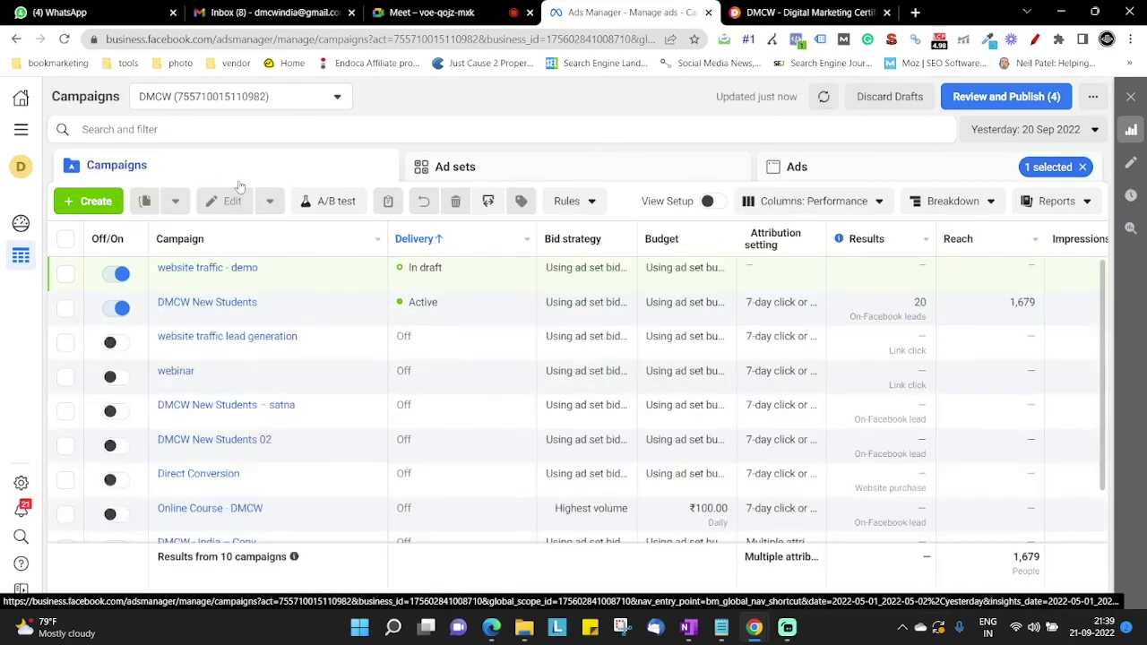
click(65, 308)
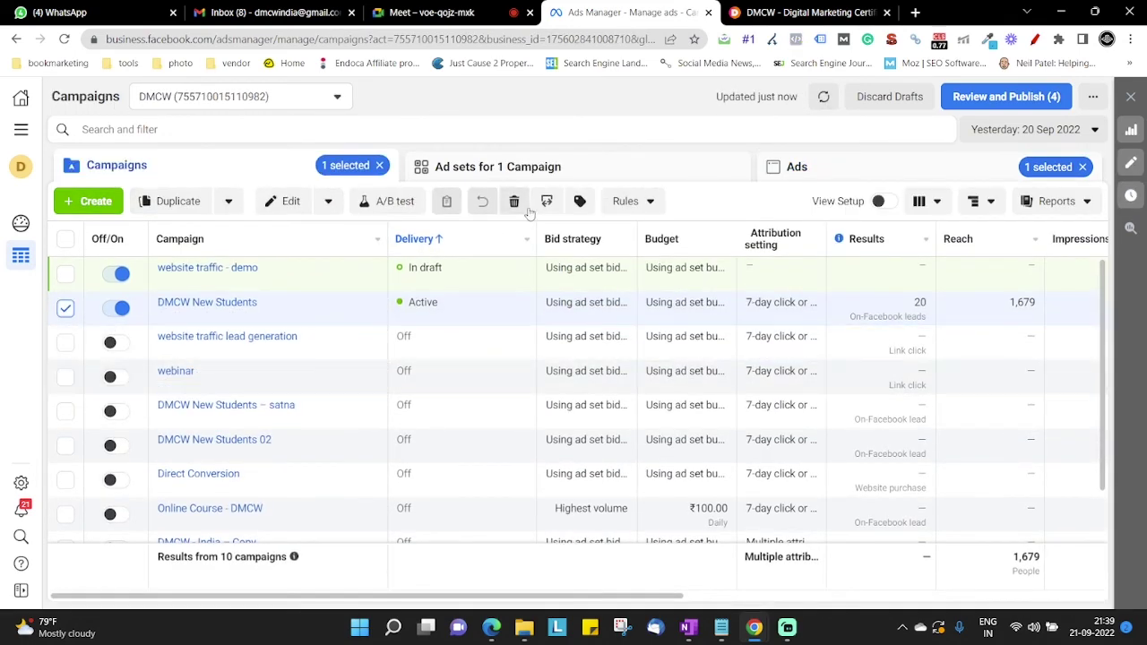
click(542, 172)
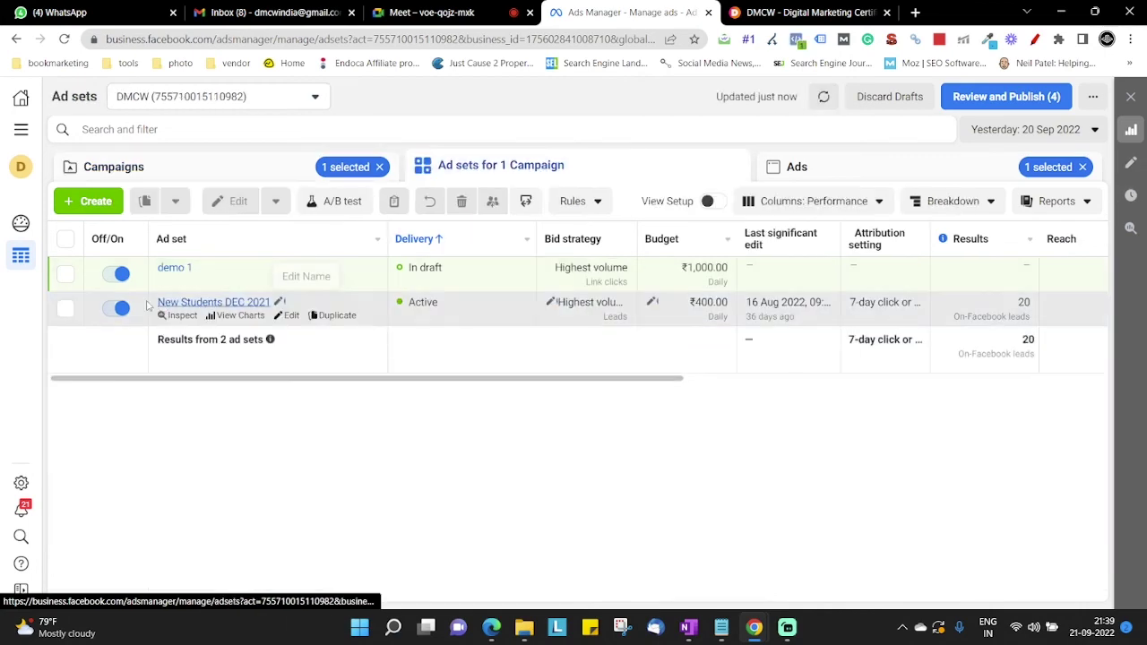
click(249, 165)
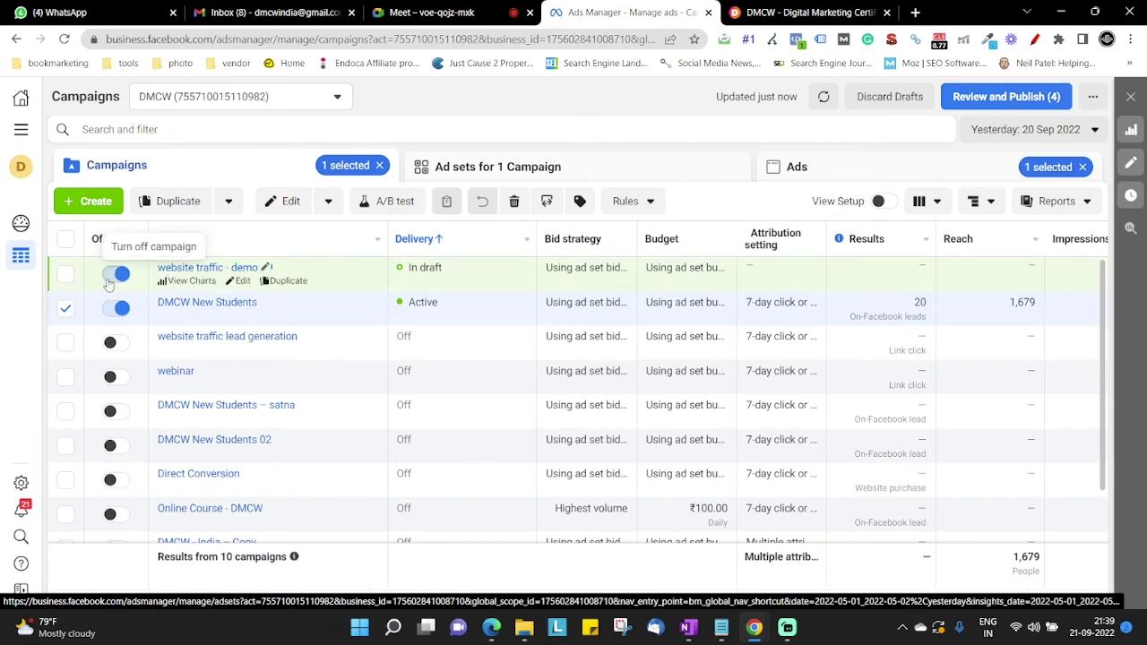
- Clear the "DMCW New Students" selection and delete the draft "website traffic - demo" campaign
click(66, 308)
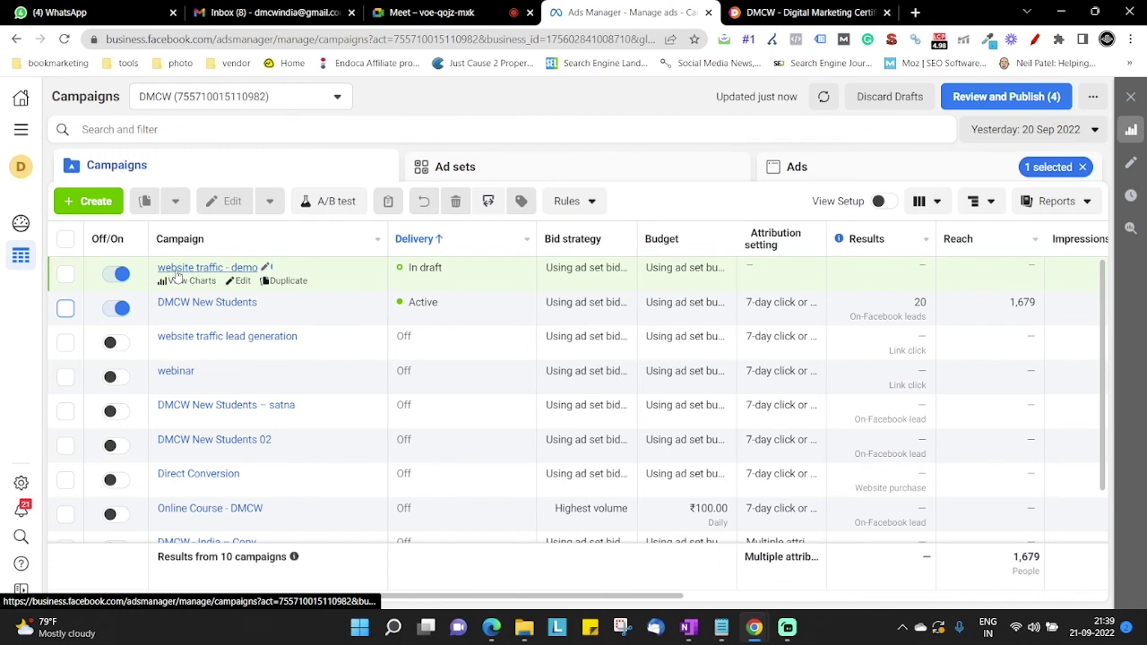
click(65, 274)
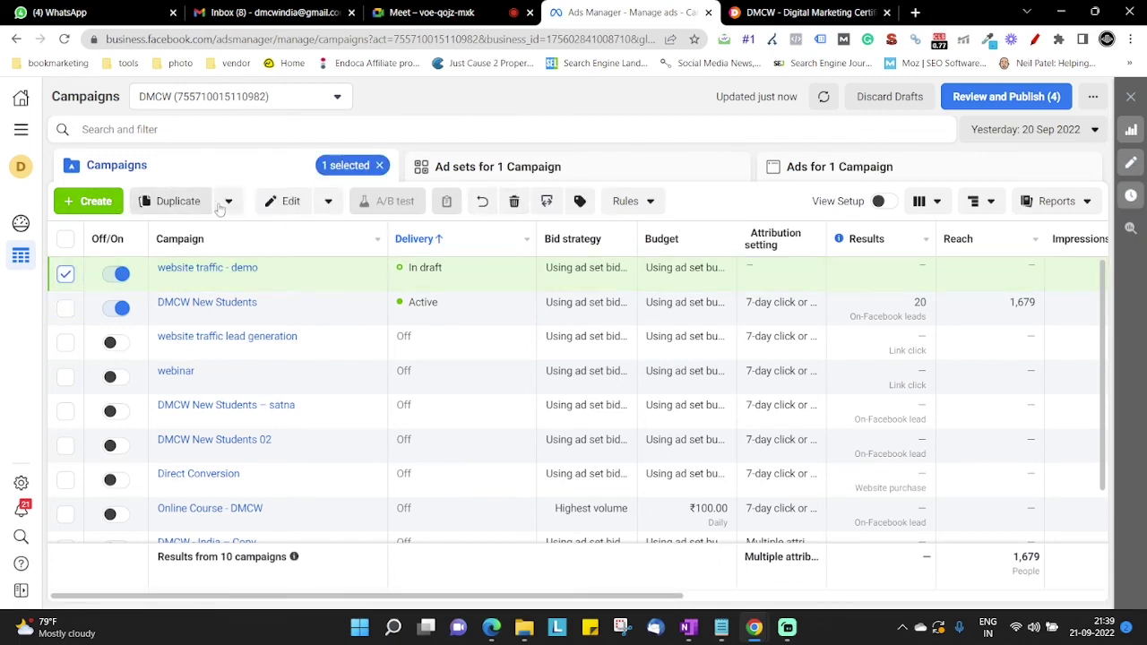
click(515, 204)
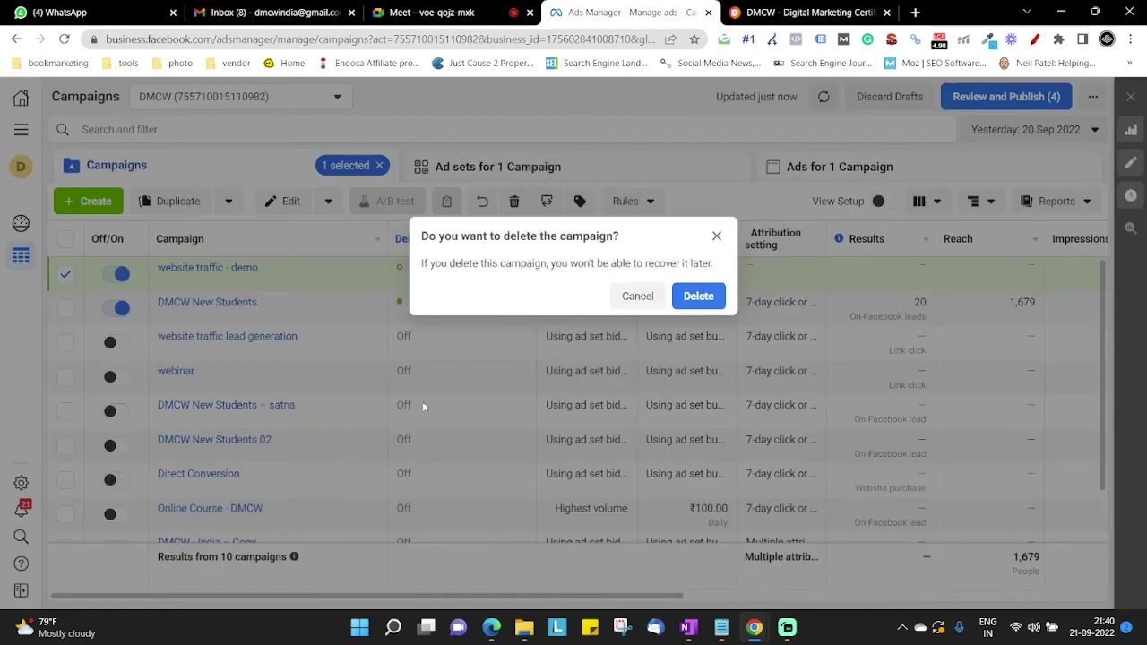
drag(422, 262, 680, 275)
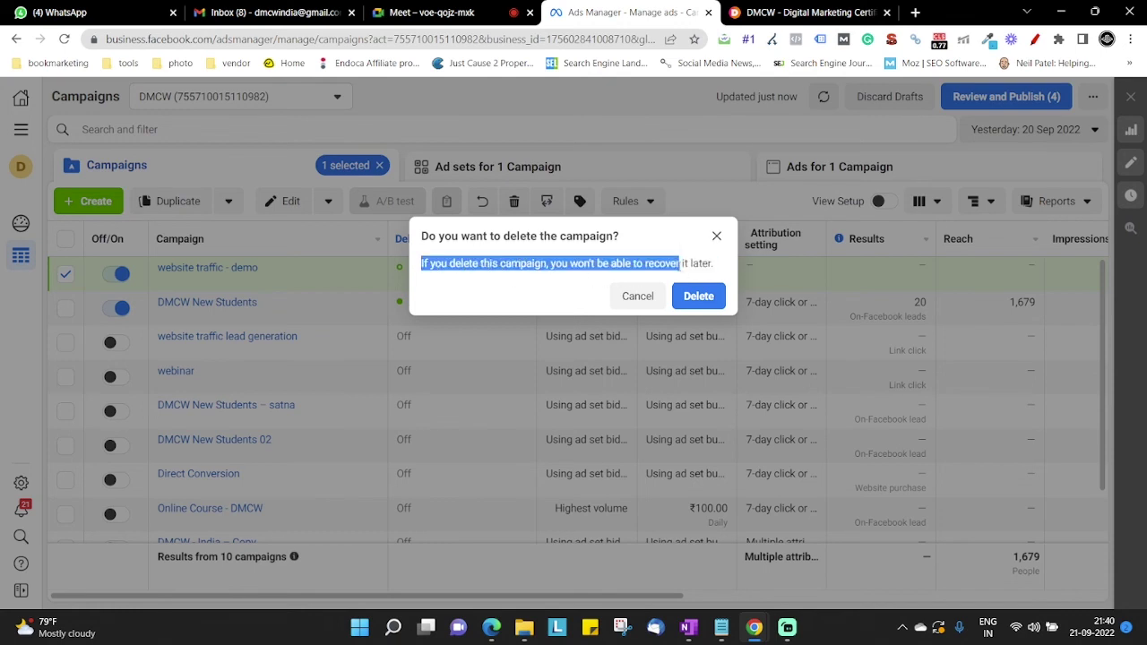
click(680, 265)
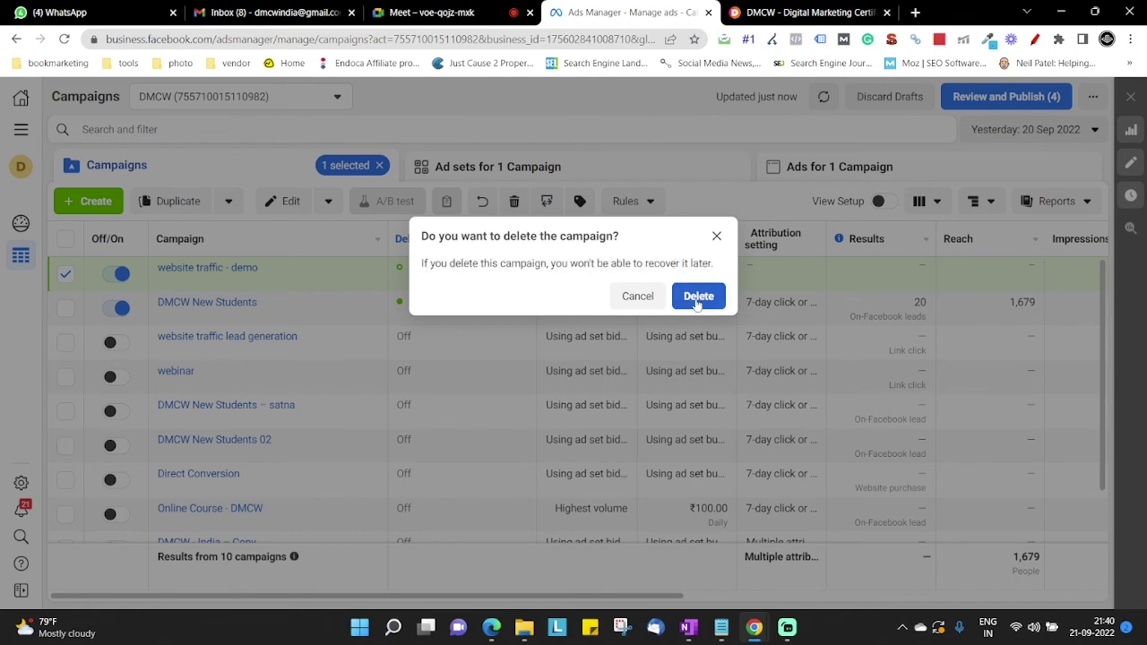
click(697, 298)
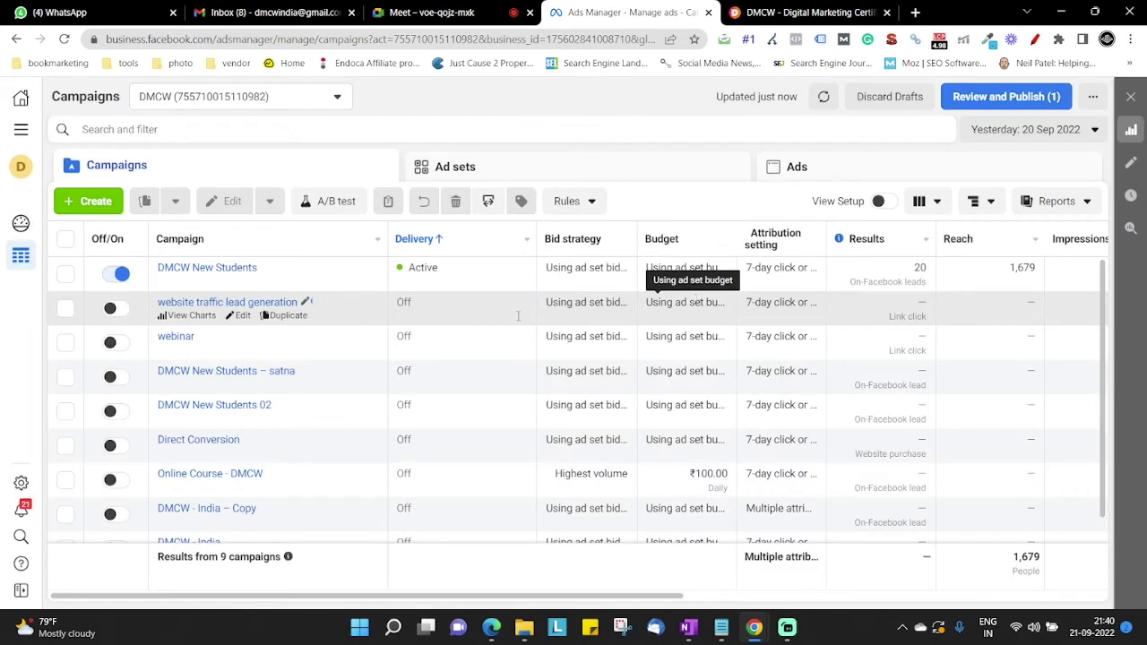
- Select the "DMCW New Students" campaign, check its ad set, and list only that campaign's ads
click(65, 274)
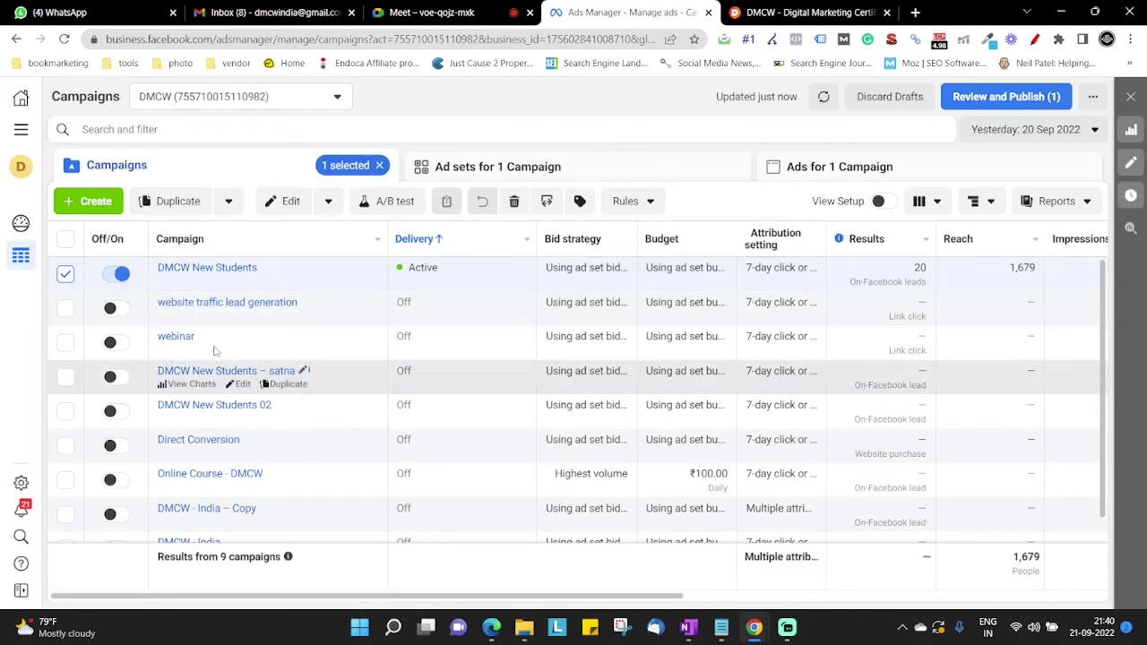
click(207, 267)
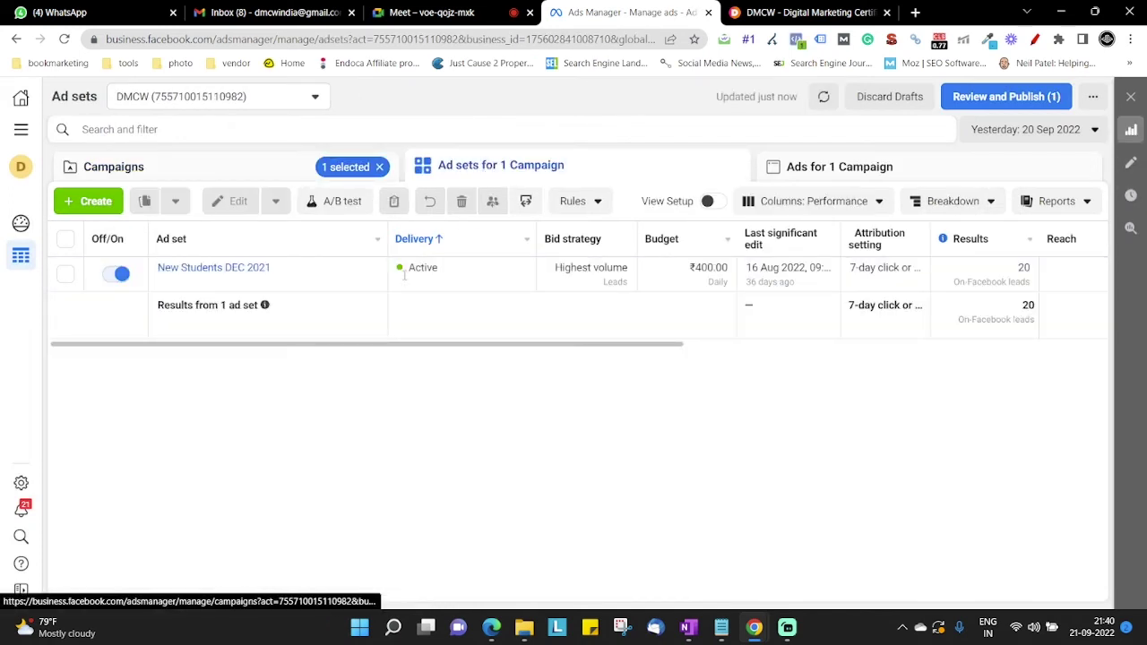
click(225, 180)
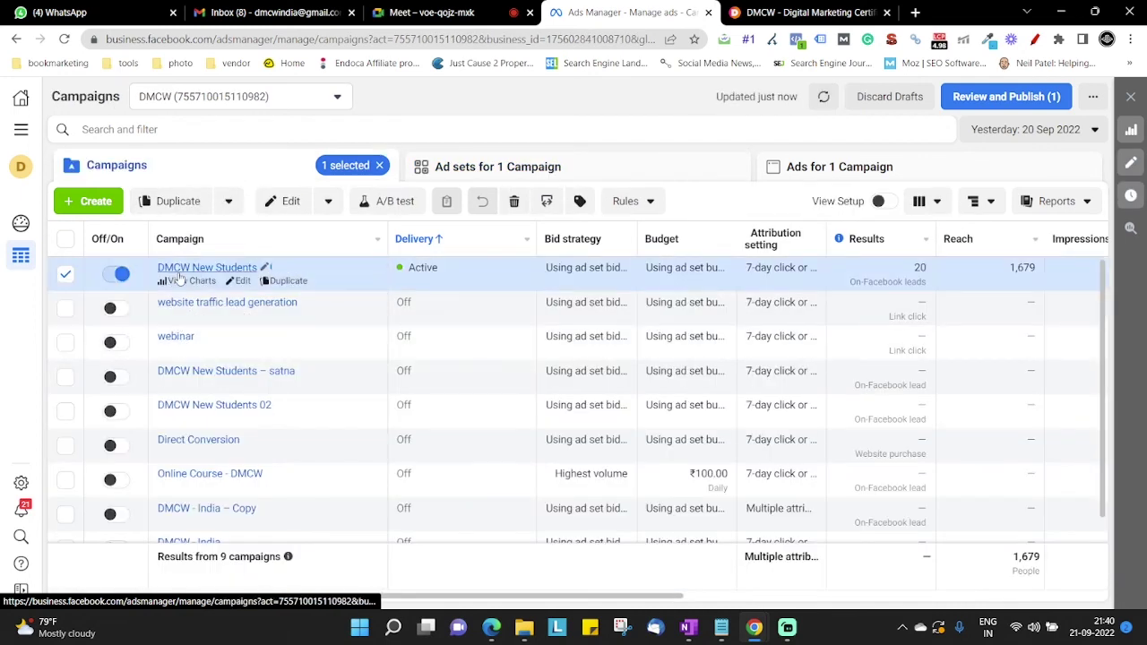
click(466, 173)
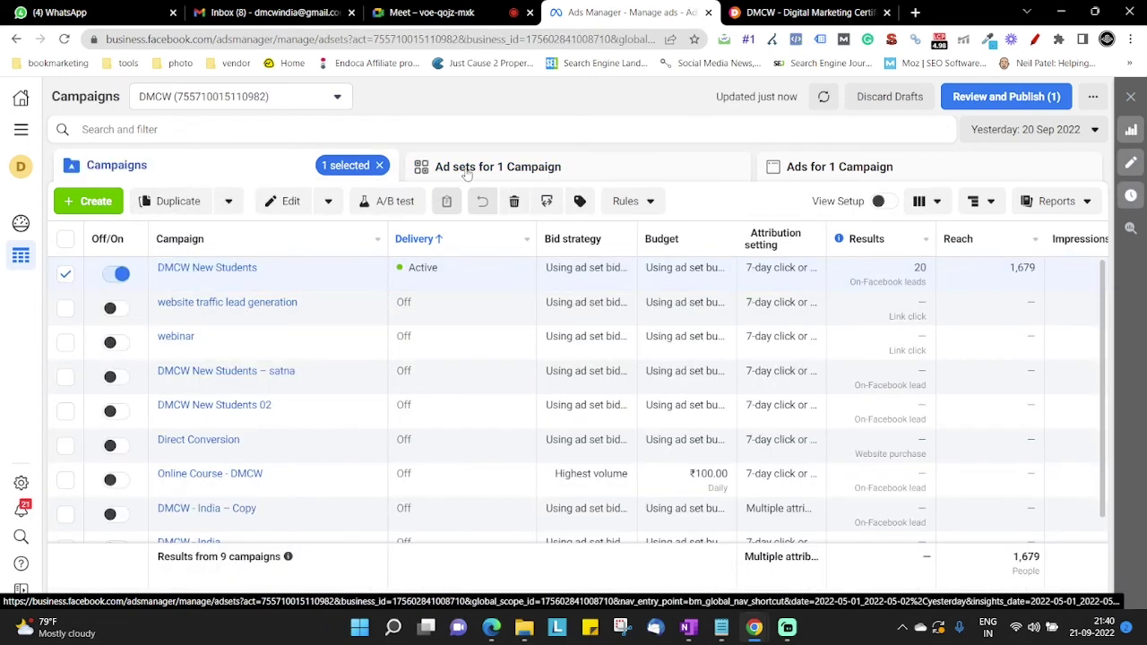
click(823, 175)
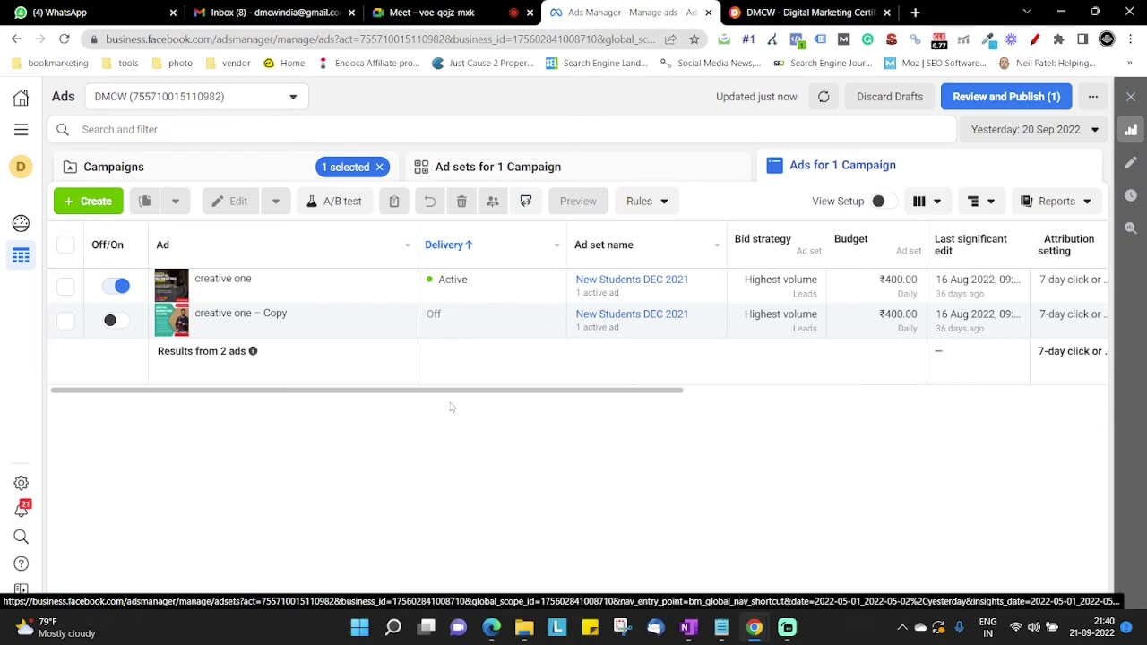
- Set the reporting date range to Maximum and bring up the ads' results, reach, impressions and cost per result
click(1030, 134)
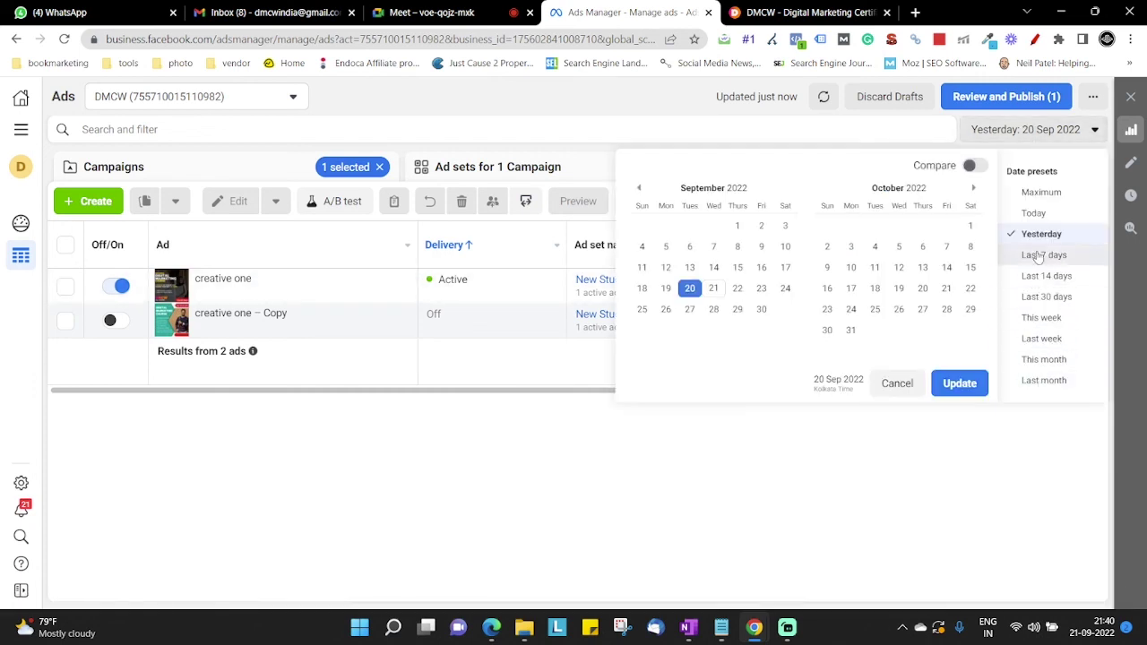
click(1039, 192)
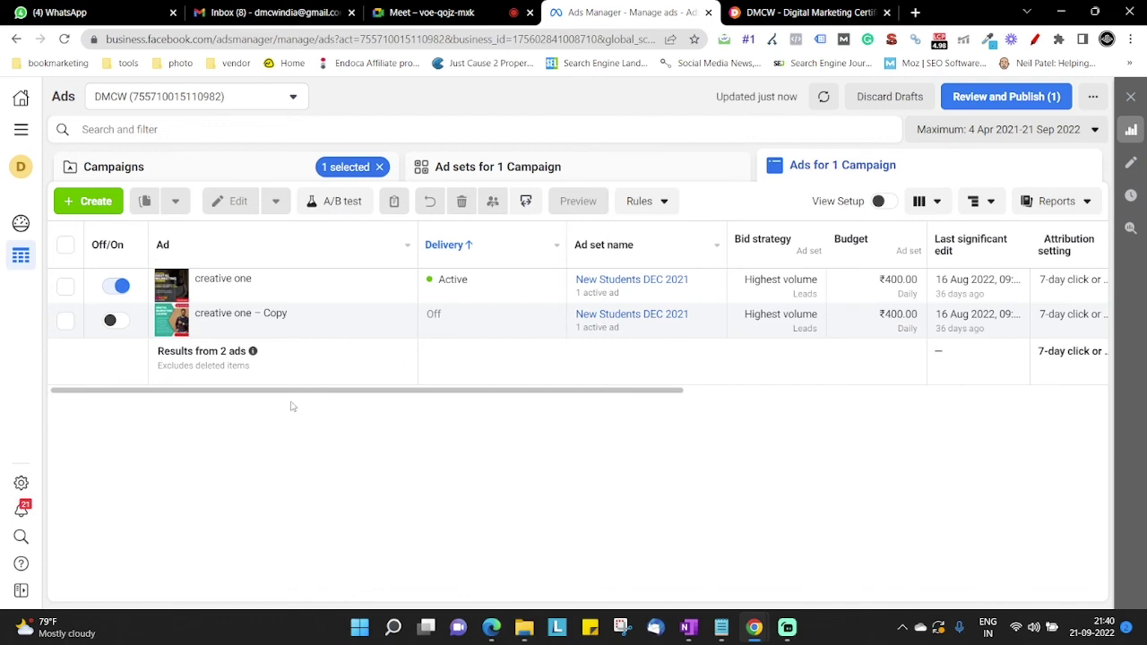
drag(299, 396, 164, 404)
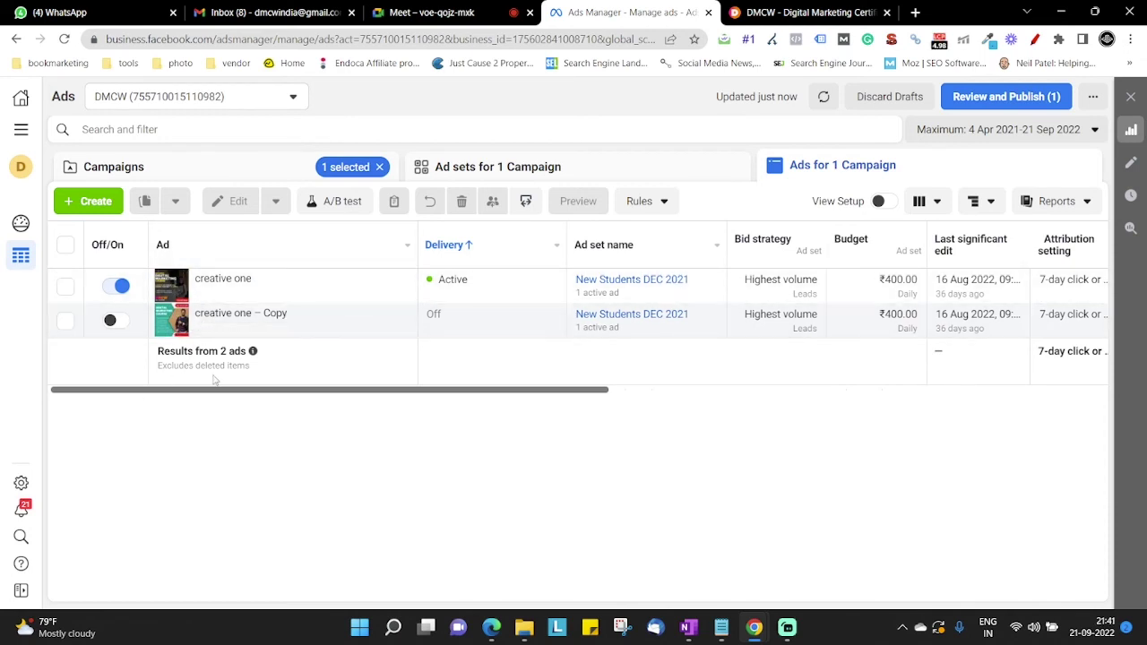
drag(259, 397, 585, 403)
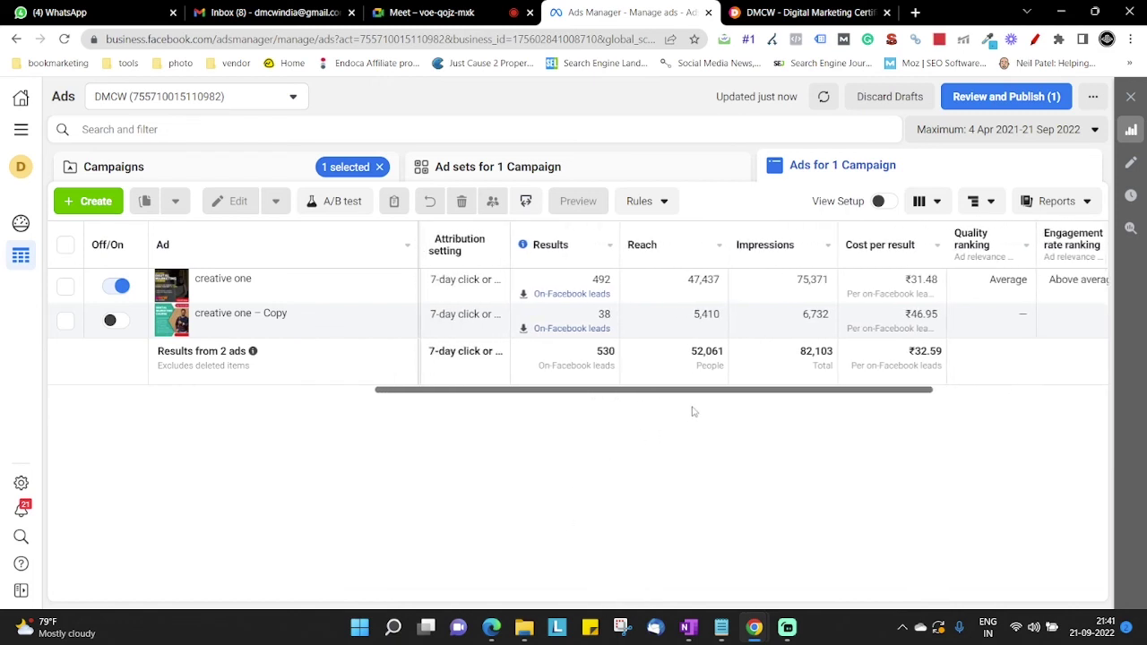
drag(689, 400, 637, 402)
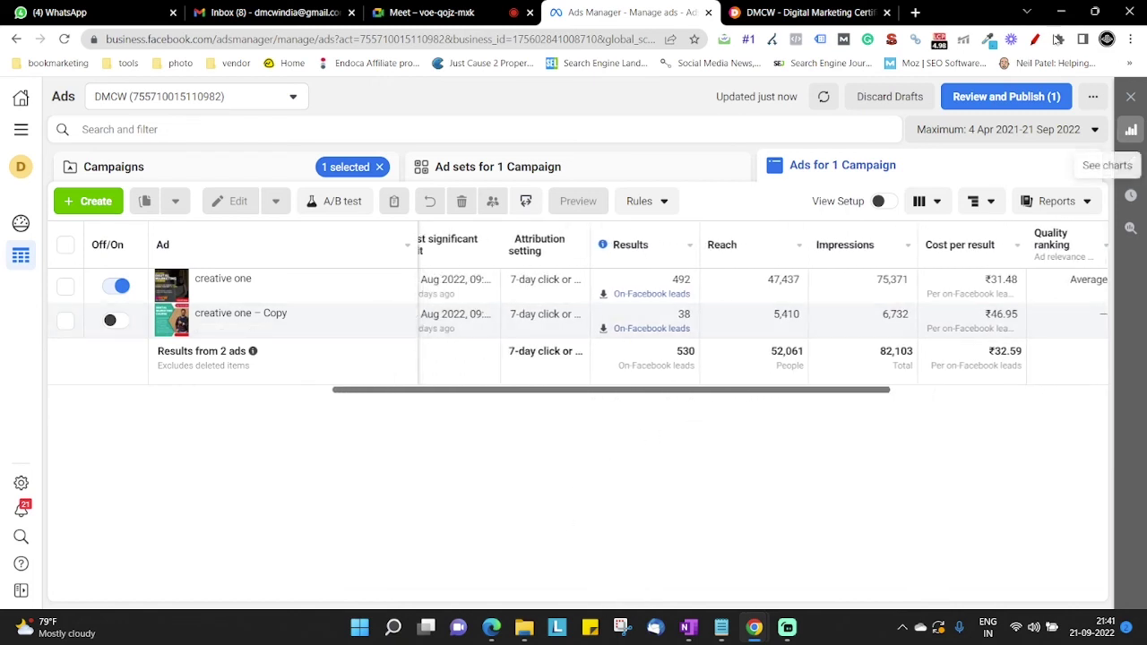
- Underline the lead results of both ads with the red annotation pen and close the annotation tool
click(1035, 39)
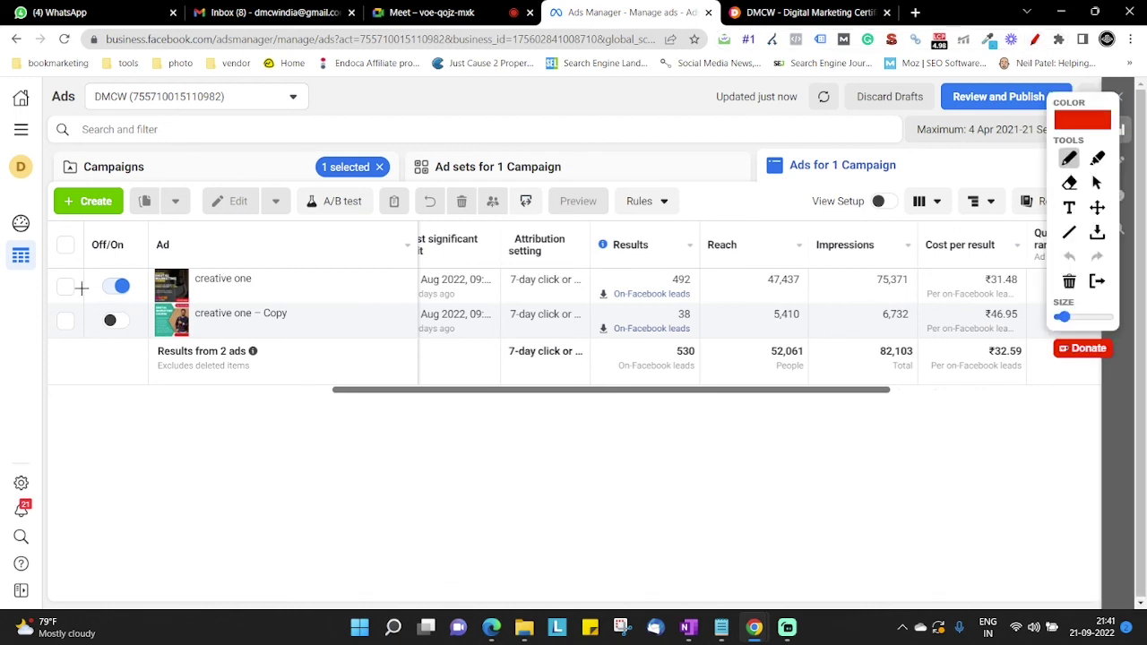
mouse_move(663, 287)
mouse_down()
mouse_move(701, 288)
mouse_move(691, 320)
mouse_up()
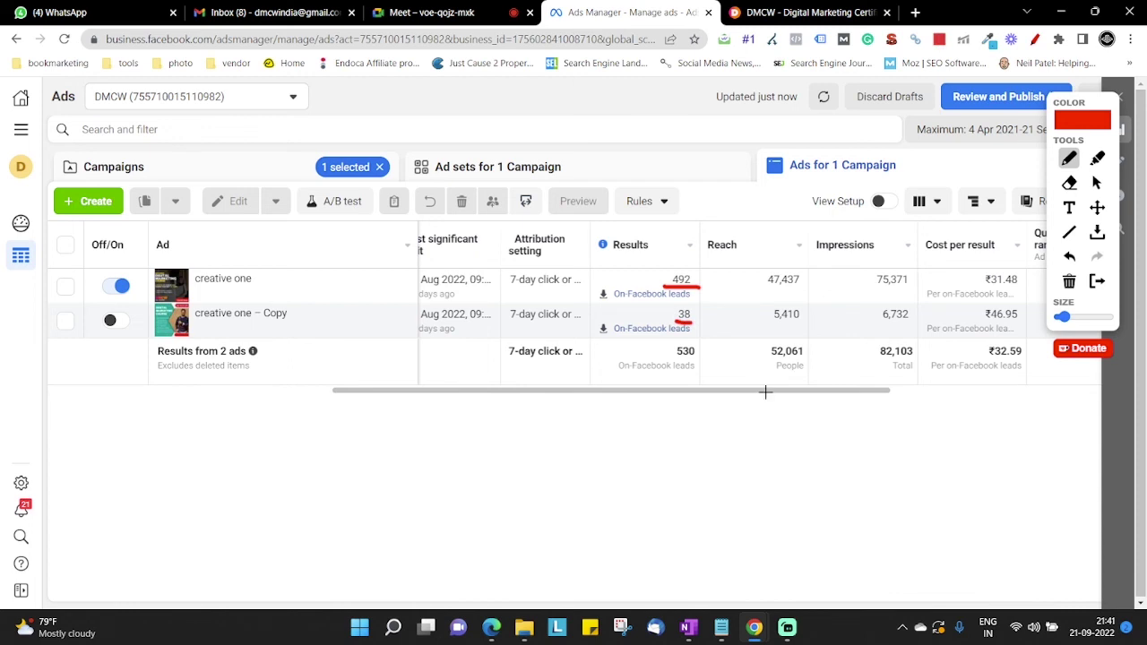
mouse_move(756, 389)
mouse_down()
mouse_move(1071, 397)
mouse_move(513, 457)
mouse_up()
key(Escape)
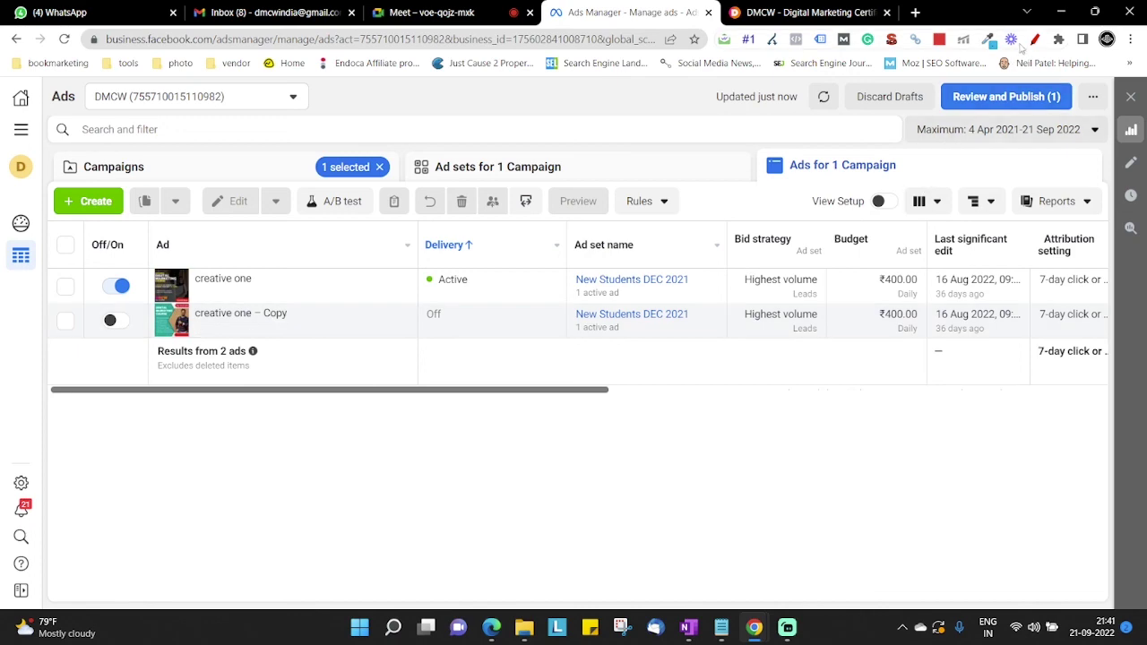
- Enlarge the page, outline both ads of the campaign with the red annotation pen, and clear the annotation
key(ctrl+plus)
key(ctrl+plus)
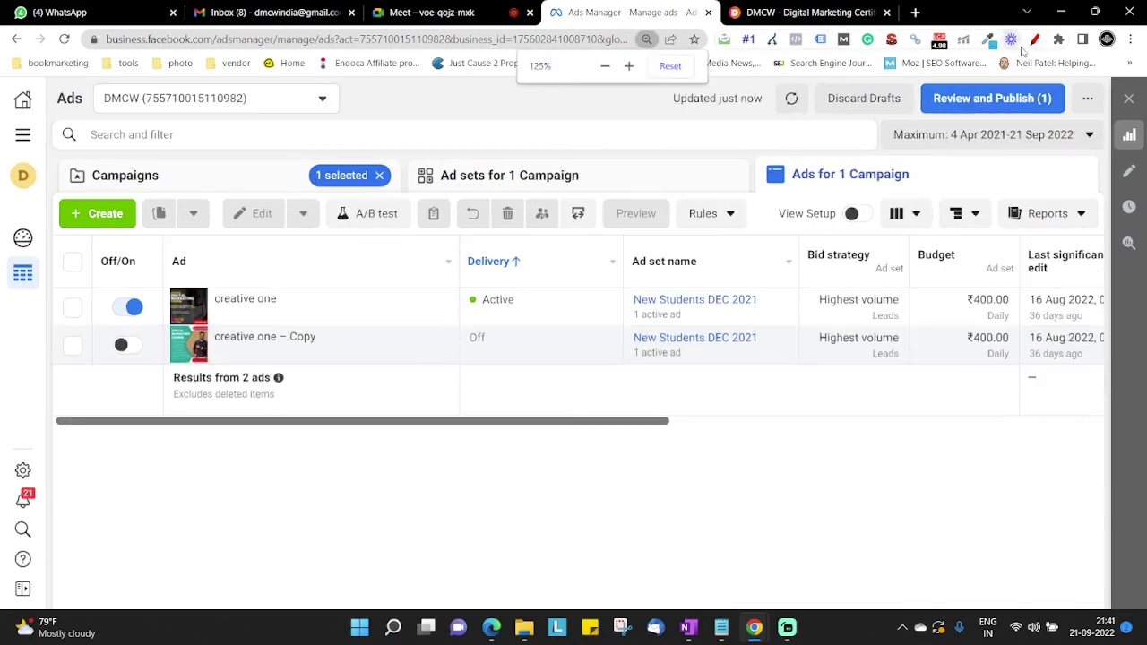
key(ctrl+plus)
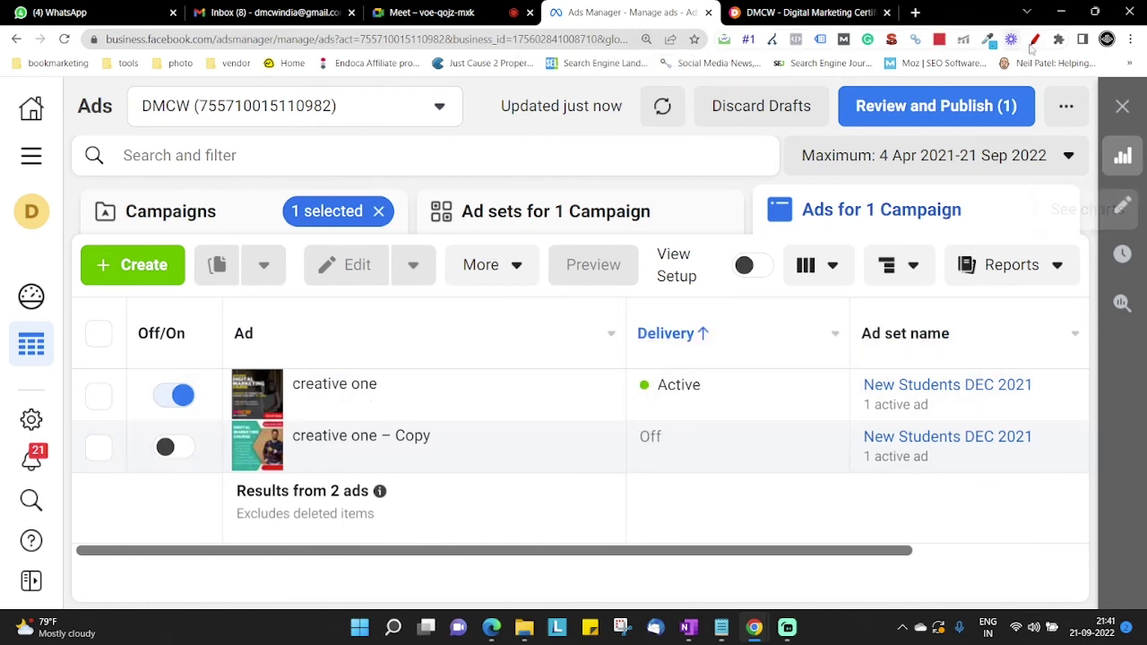
key(alt+shift+d)
mouse_move(204, 327)
mouse_down()
mouse_move(195, 523)
mouse_move(476, 422)
mouse_move(279, 340)
mouse_move(203, 330)
mouse_up()
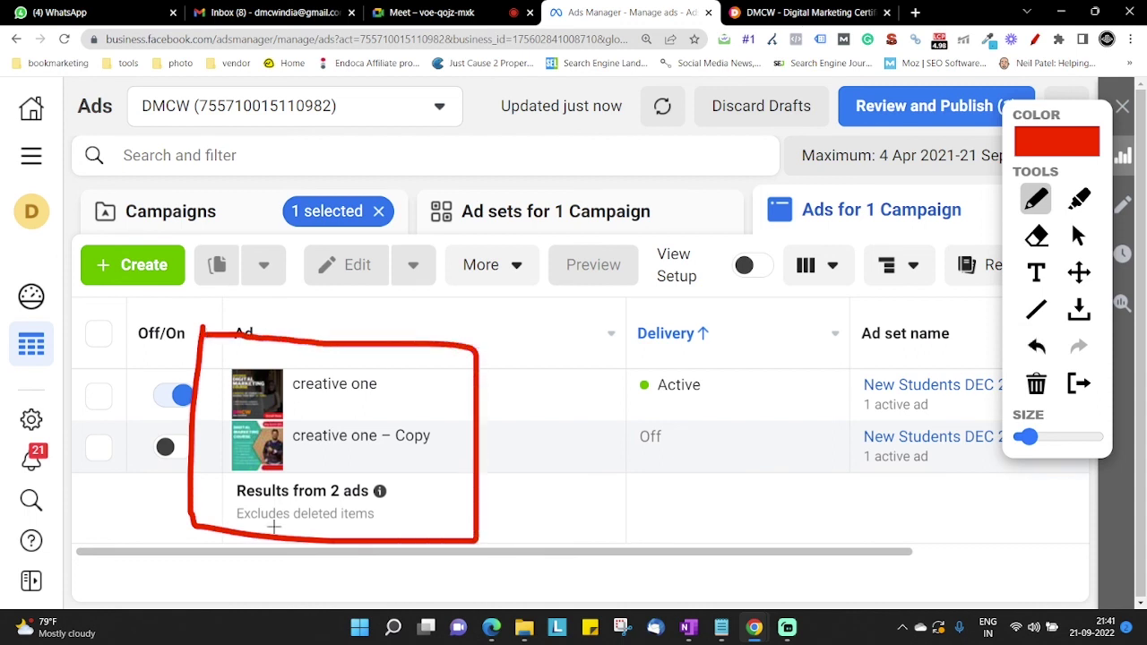
key(alt+shift+d)
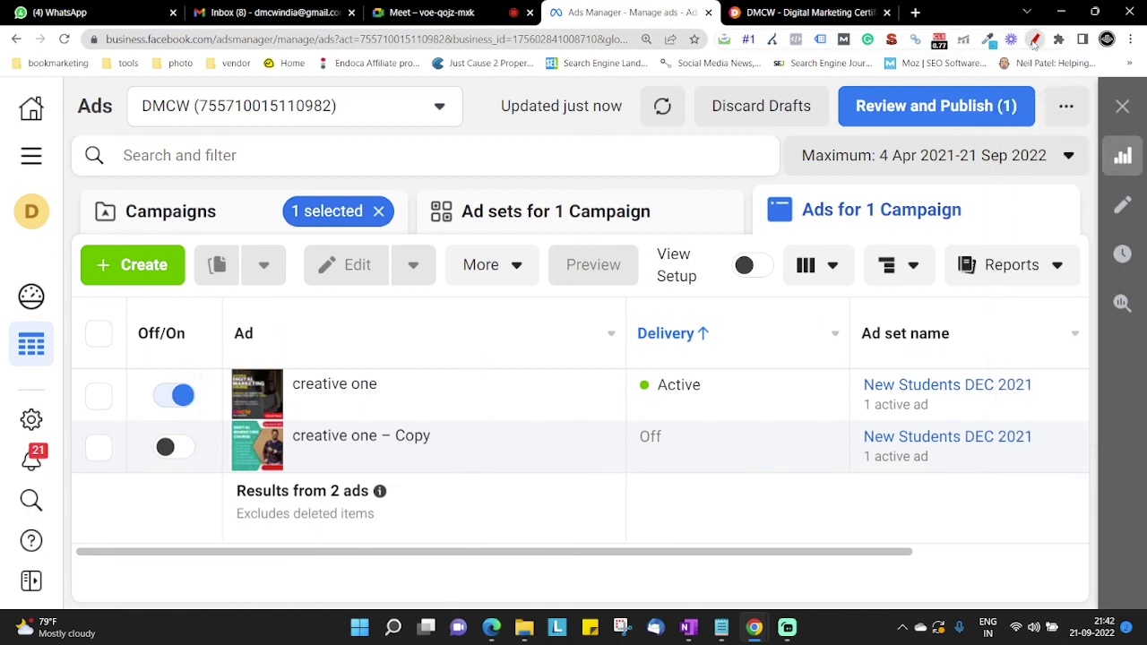
- Outline the "creative one – Copy" ad with the red annotation pen
key(alt+shift+d)
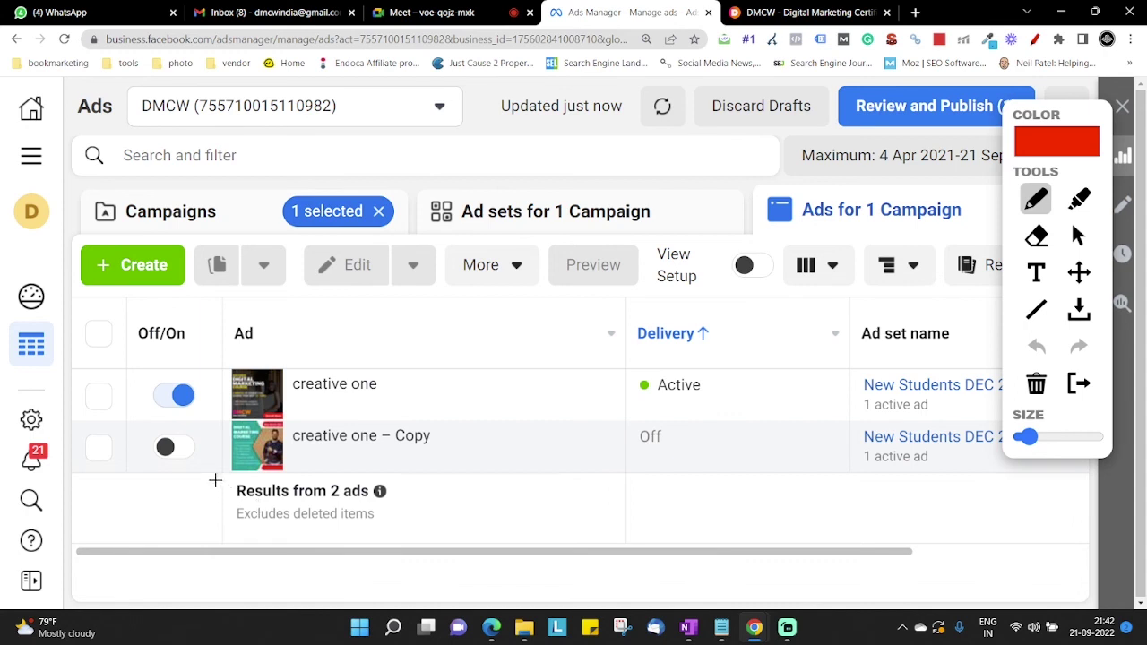
mouse_move(212, 480)
mouse_down()
mouse_move(457, 461)
mouse_move(454, 421)
mouse_move(251, 421)
mouse_move(213, 482)
mouse_up()
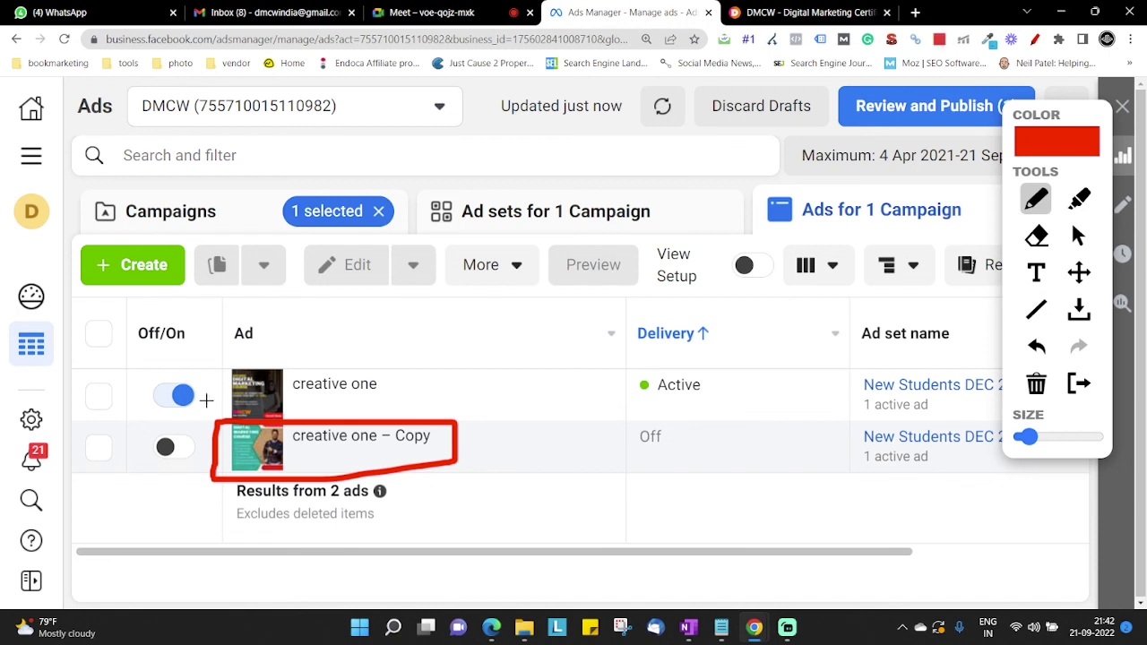
- Change the annotation pen color to bright green and outline the "creative one" ad
click(1054, 147)
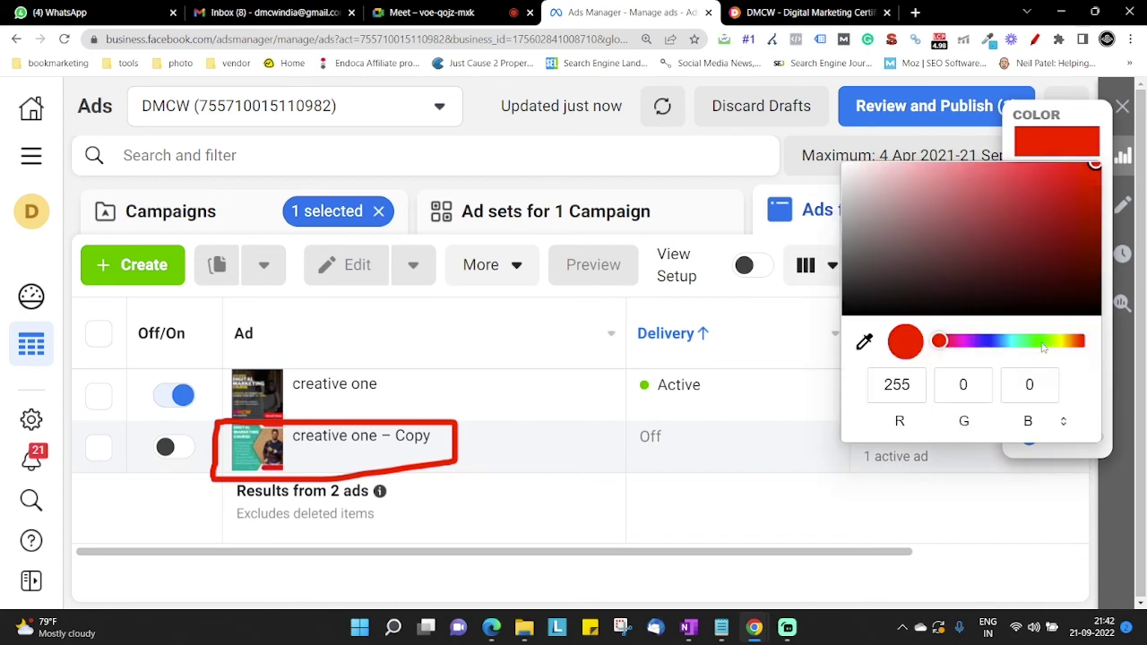
click(1040, 342)
click(216, 363)
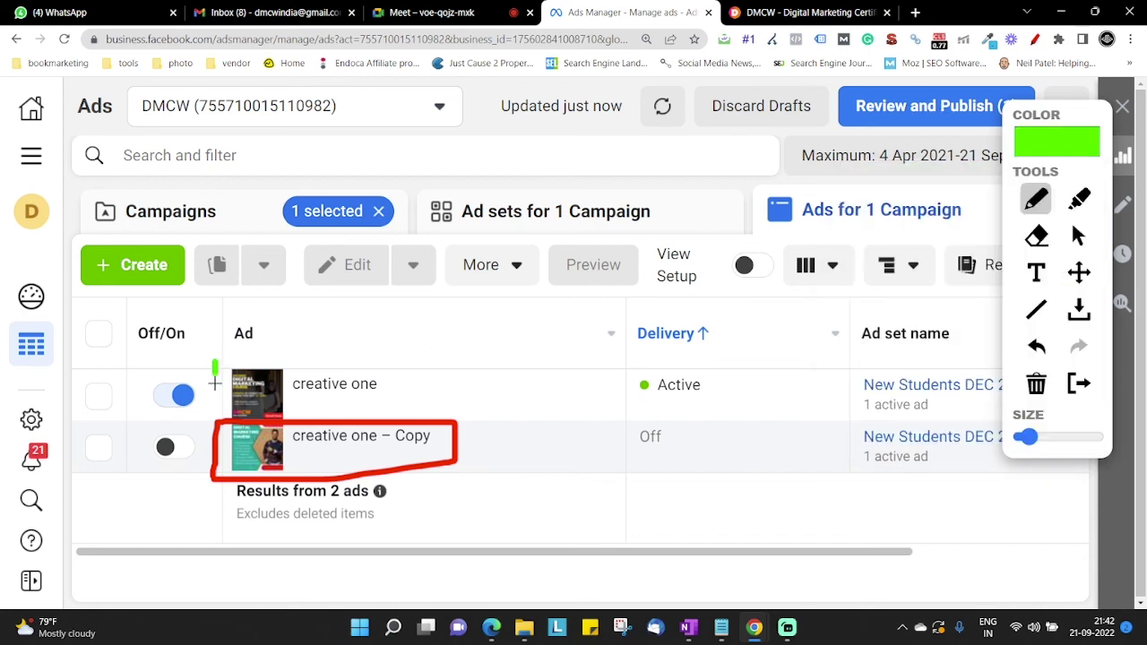
drag(215, 361, 219, 413)
mouse_move(219, 362)
mouse_down()
mouse_move(403, 410)
mouse_move(210, 412)
mouse_up()
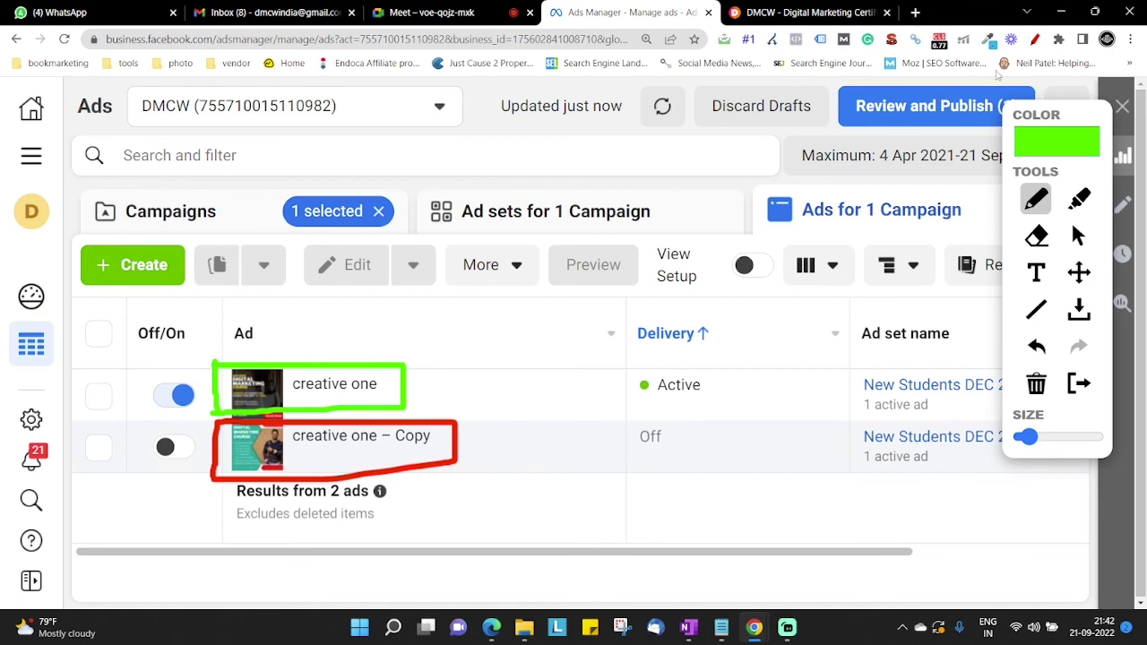
- Close the annotation tool and reset the page zoom to its default
click(1035, 39)
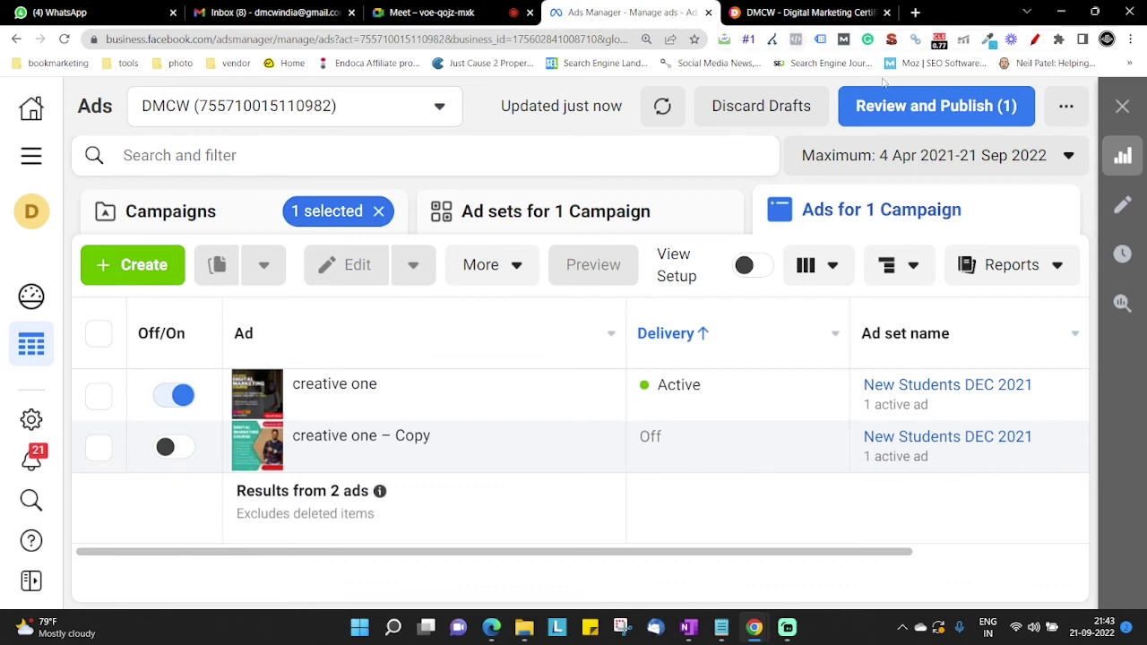
click(646, 38)
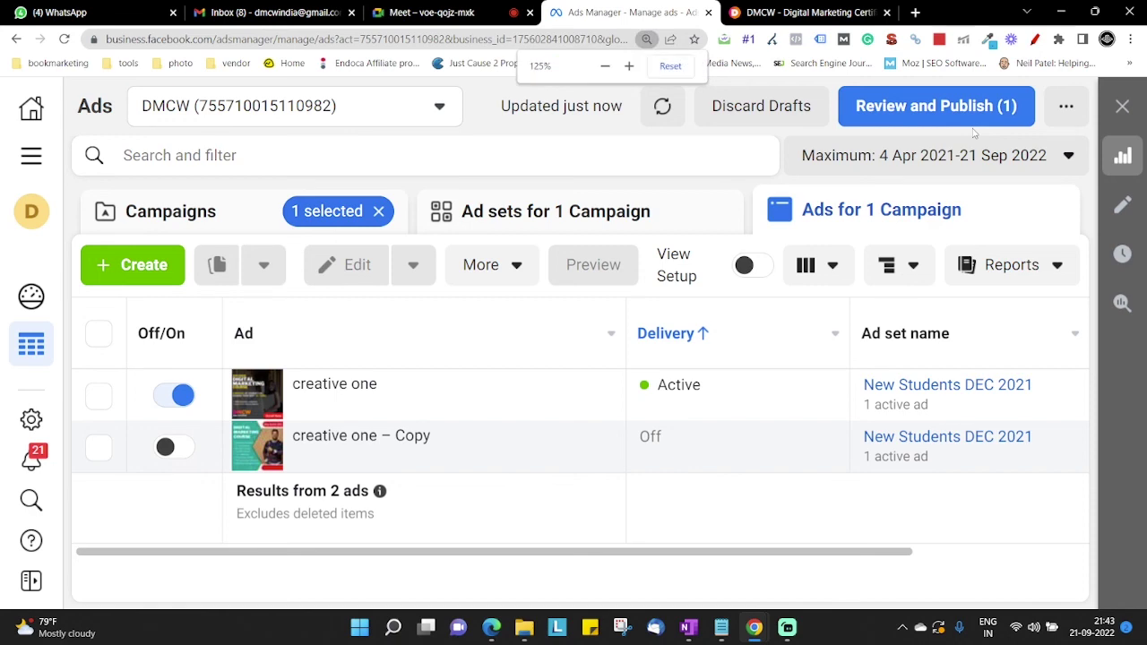
click(670, 65)
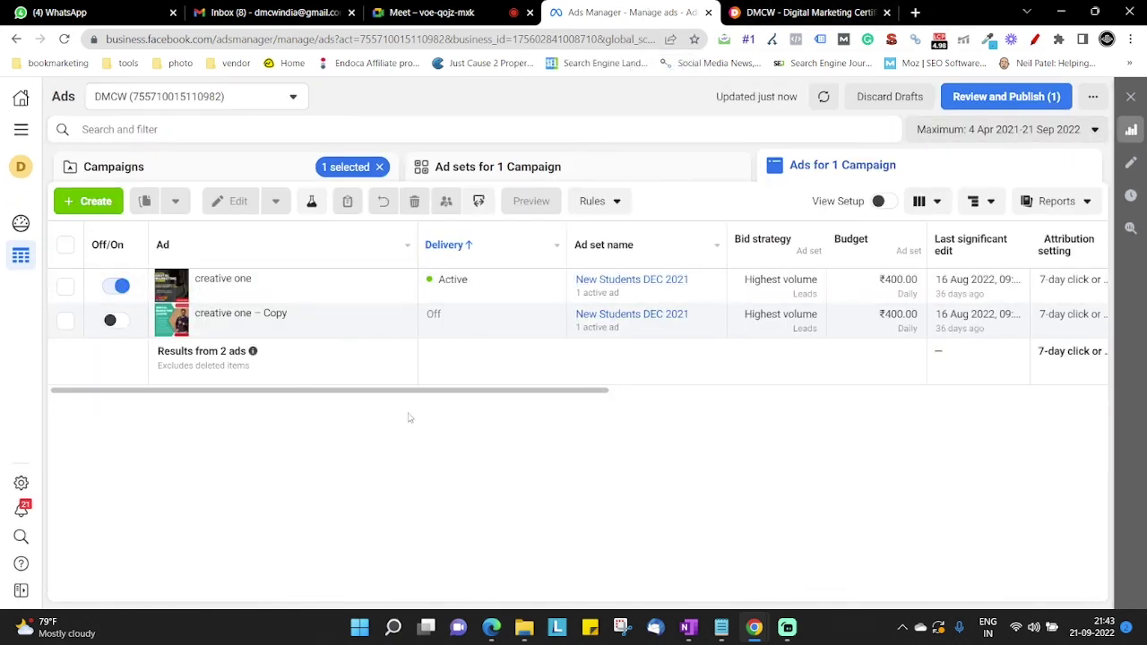
- Look through the shortcuts and business management entries in the All tools list and close it
click(20, 130)
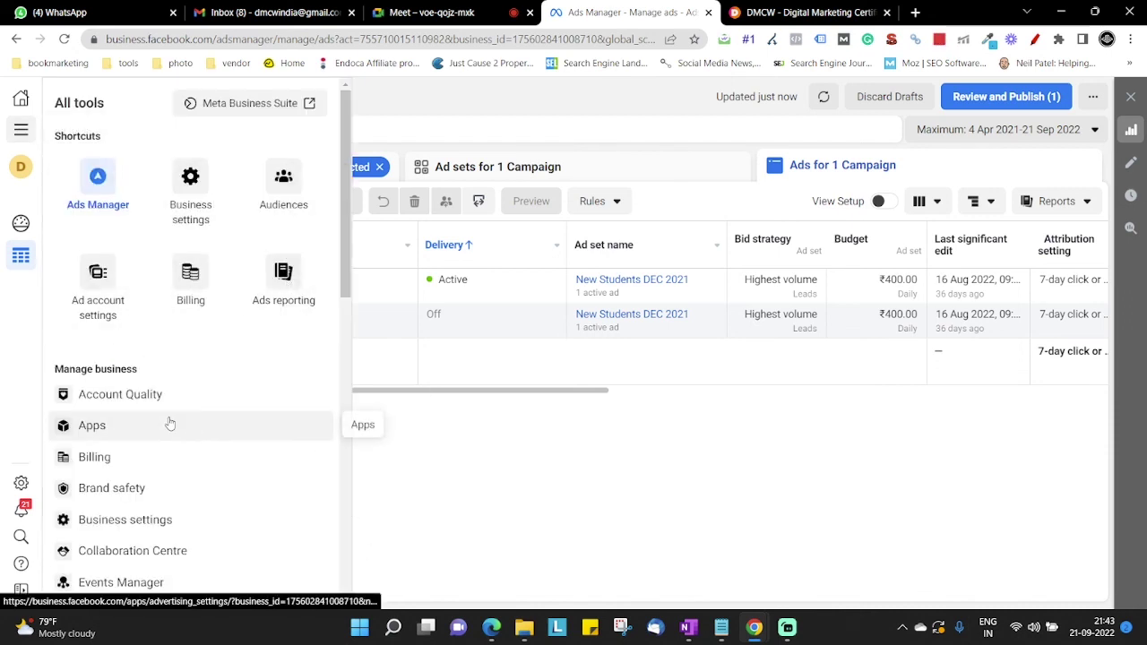
scroll(162, 439, down, 2)
scroll(156, 416, up, 2)
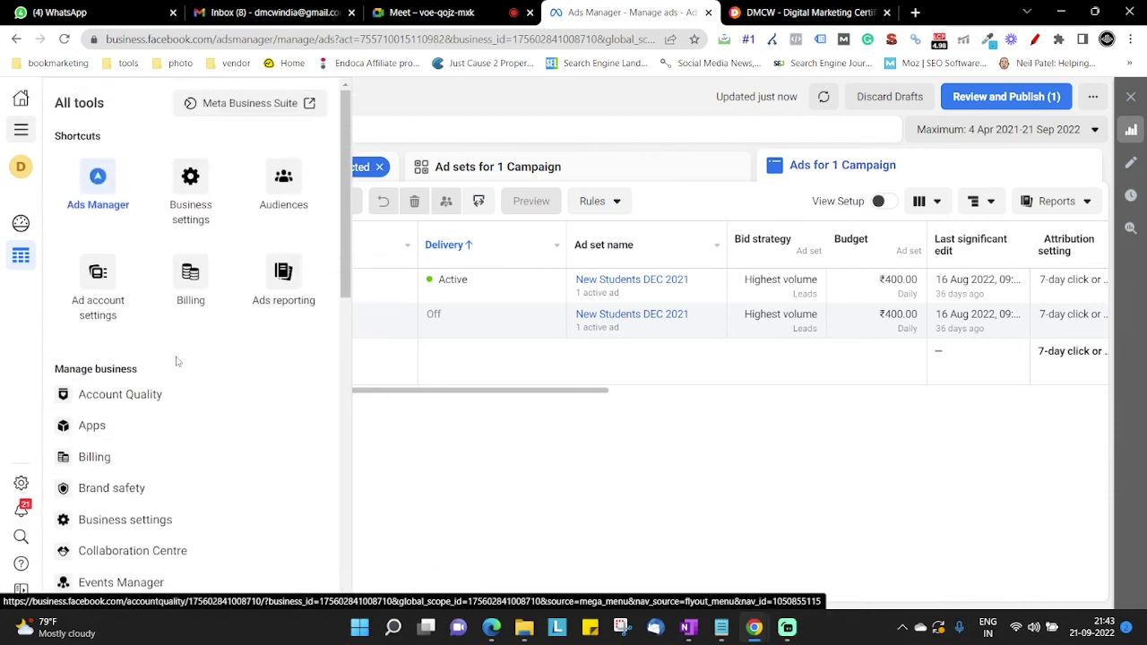
scroll(117, 387, down, 1)
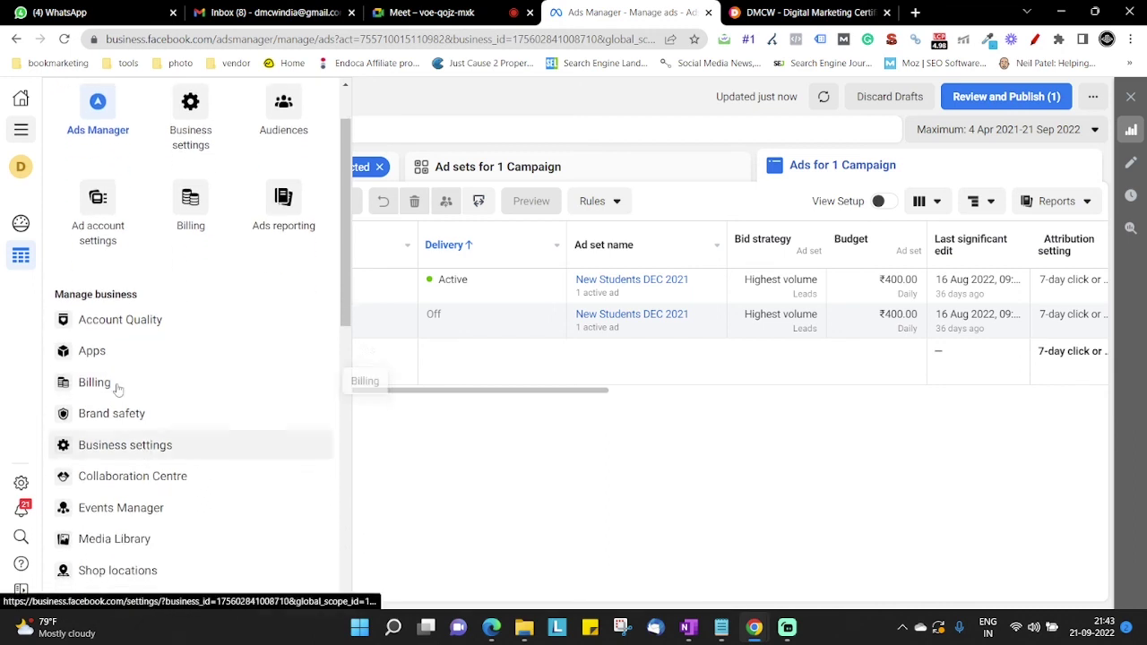
click(543, 440)
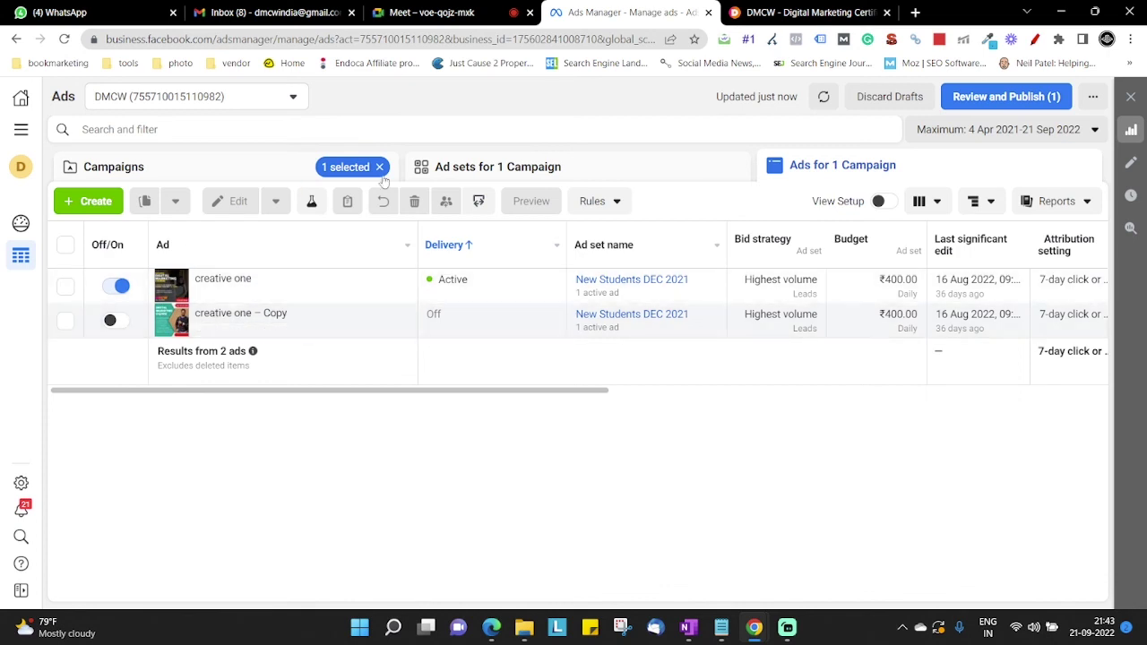